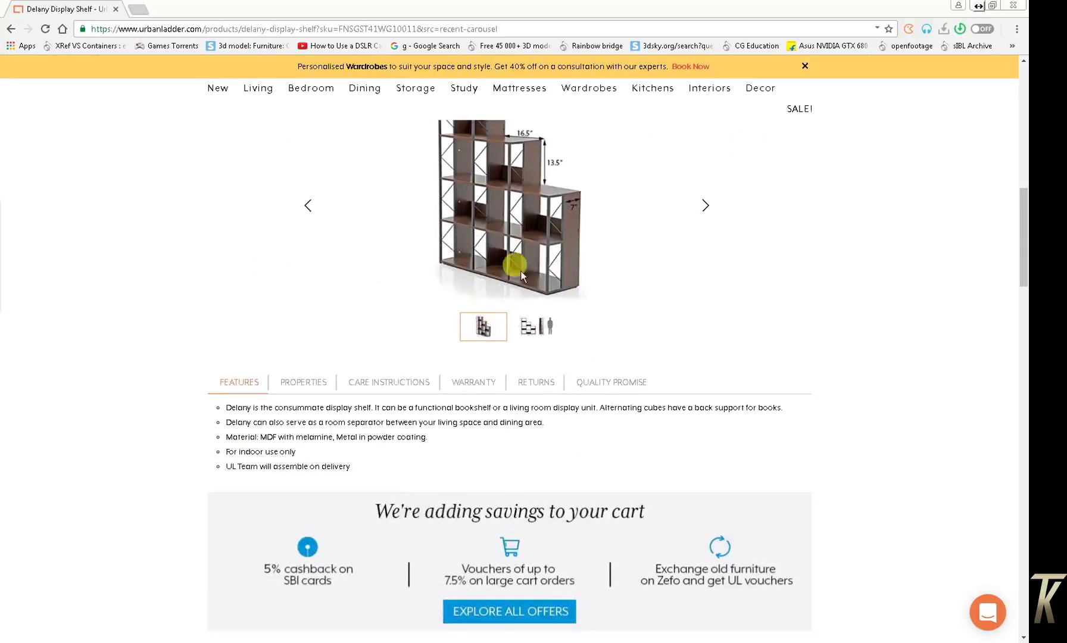
Scroll up the Delany Display Shelf product page toward the image gallery
scroll(522, 275, up, 5)
scroll(524, 291, up, 5)
Browse the first gallery images: the dimensions with a human figure, the shelf photo and the door close-up
click(281, 356)
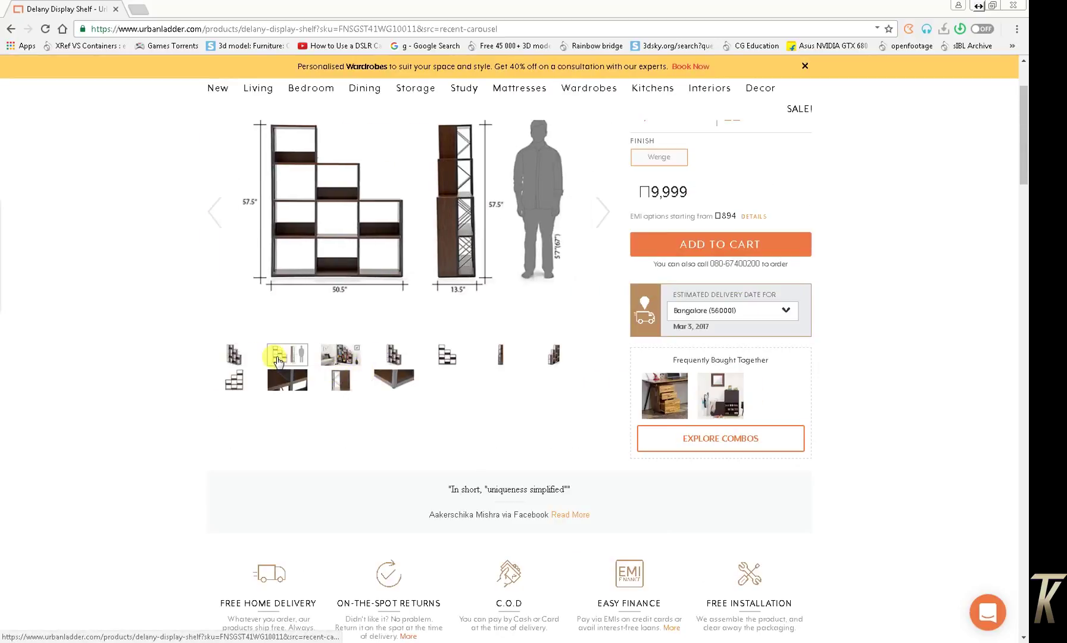
click(234, 356)
click(296, 354)
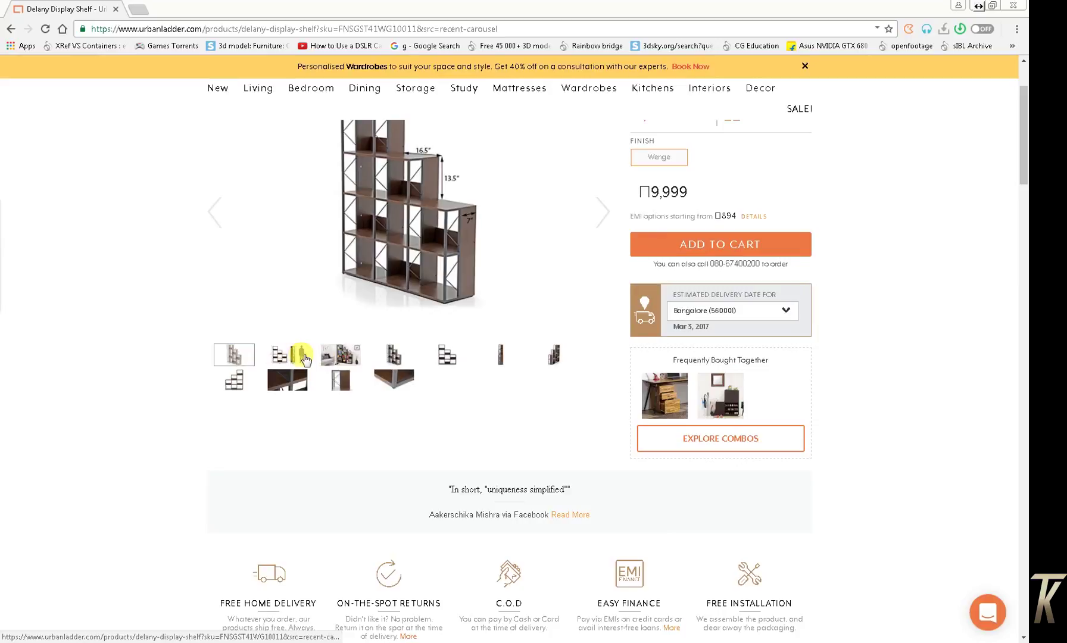
click(352, 360)
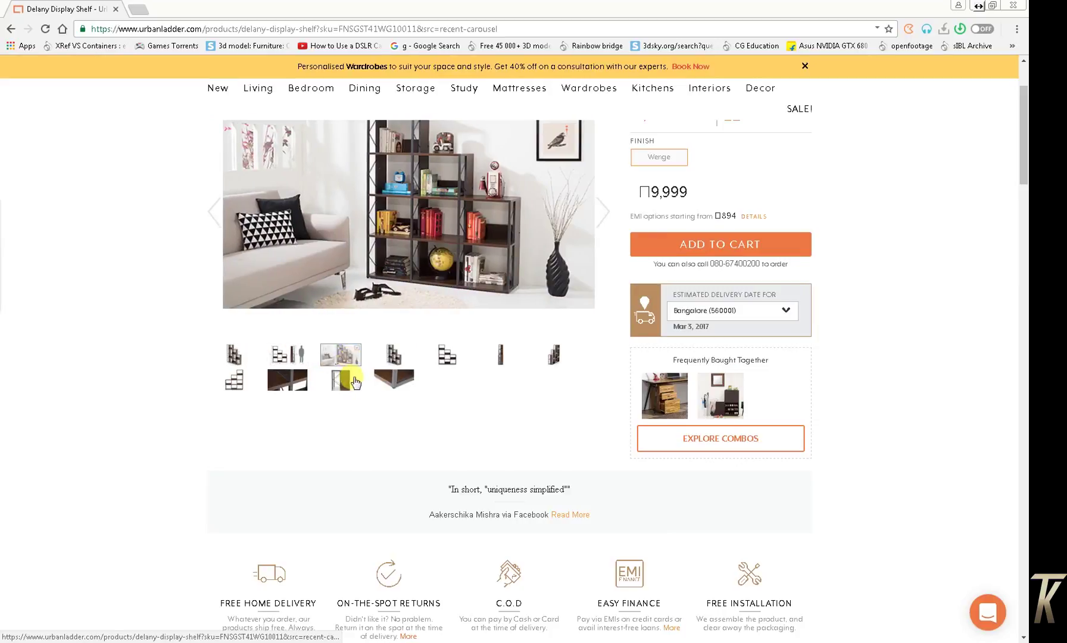
click(347, 378)
click(391, 381)
click(393, 354)
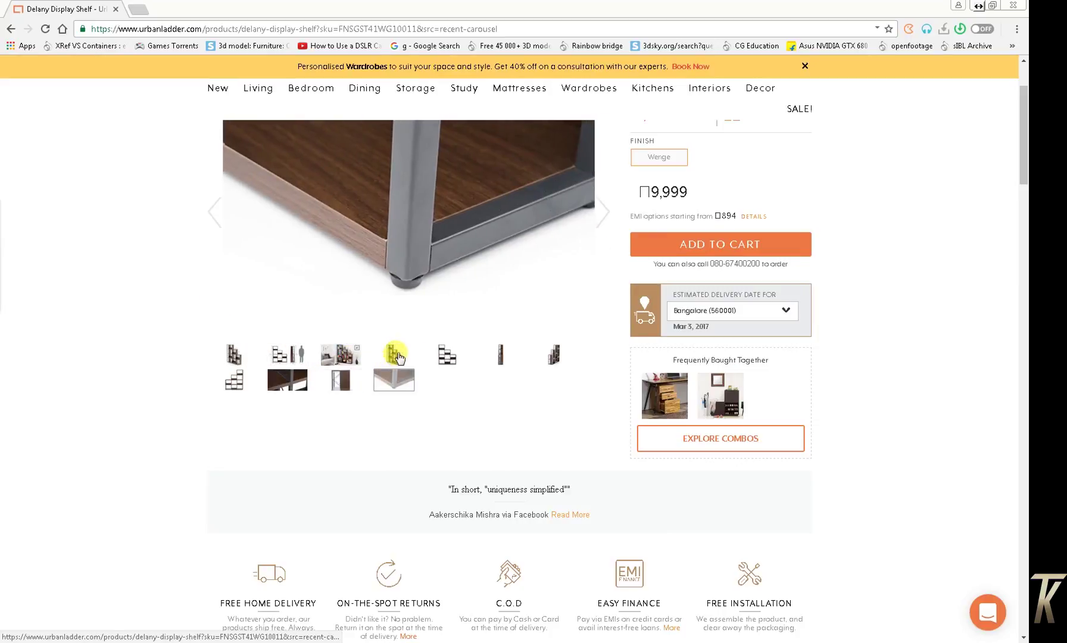
scroll(397, 354, up, 2)
View the front, side-with-frame-rods, dimension drawing, stepped and corner close-up gallery images
click(445, 490)
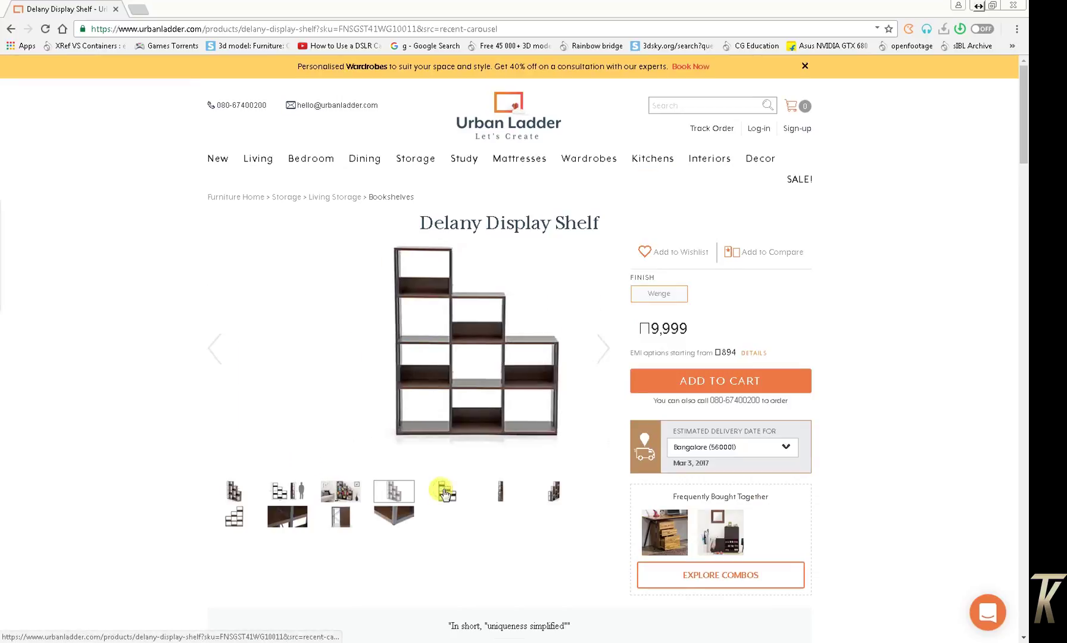
click(509, 497)
click(554, 491)
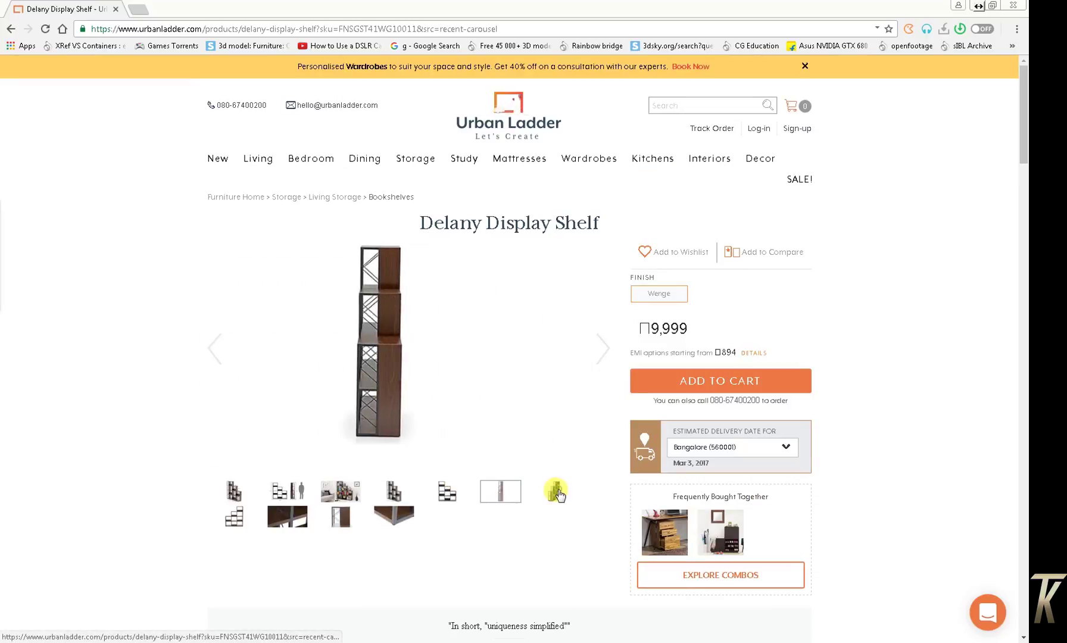
click(278, 490)
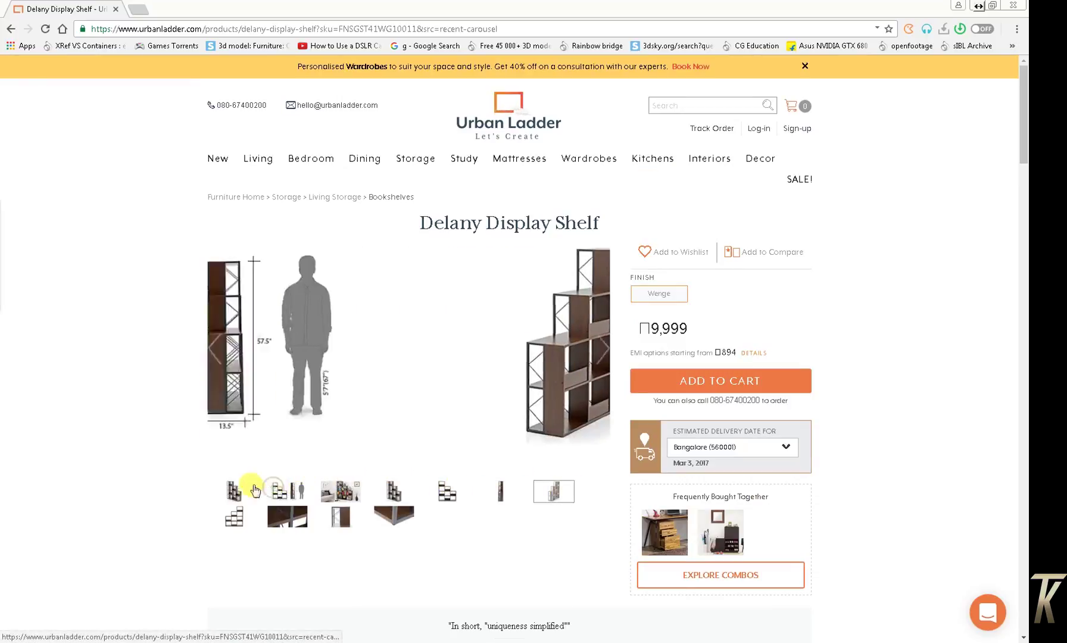
click(235, 514)
click(331, 518)
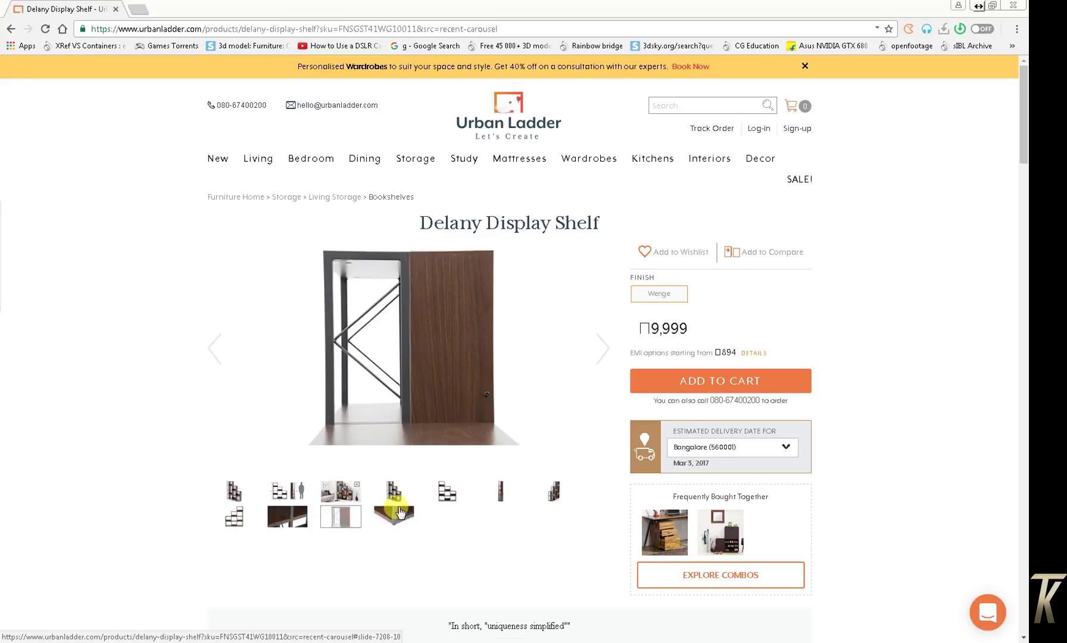
click(400, 512)
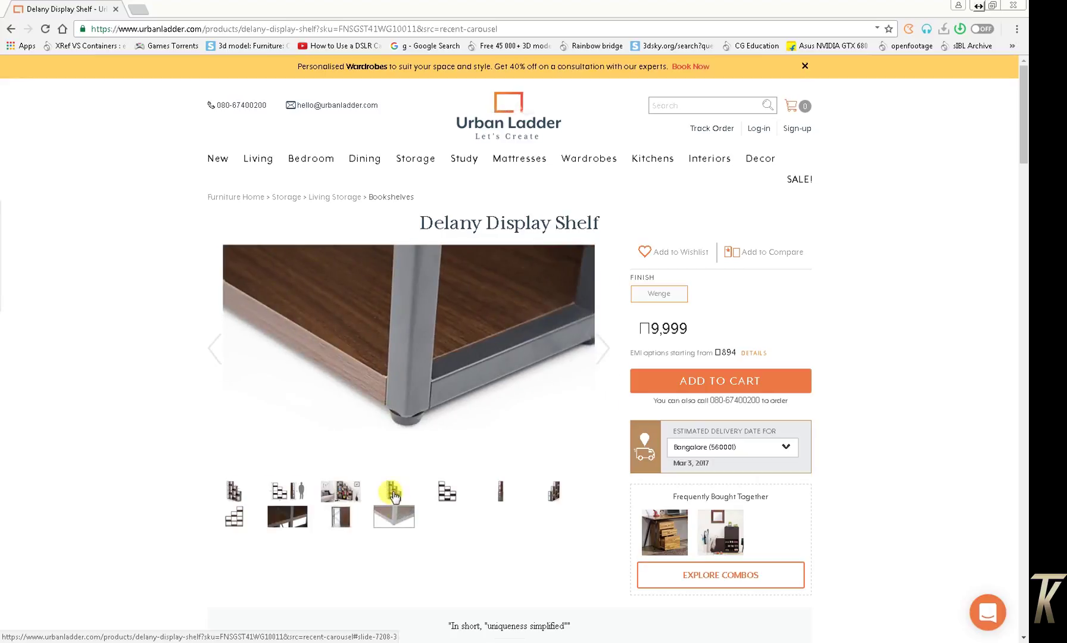
Return through the room scene and dimensions diagram to the main stepped shelf image
click(393, 495)
click(337, 492)
click(299, 495)
click(238, 492)
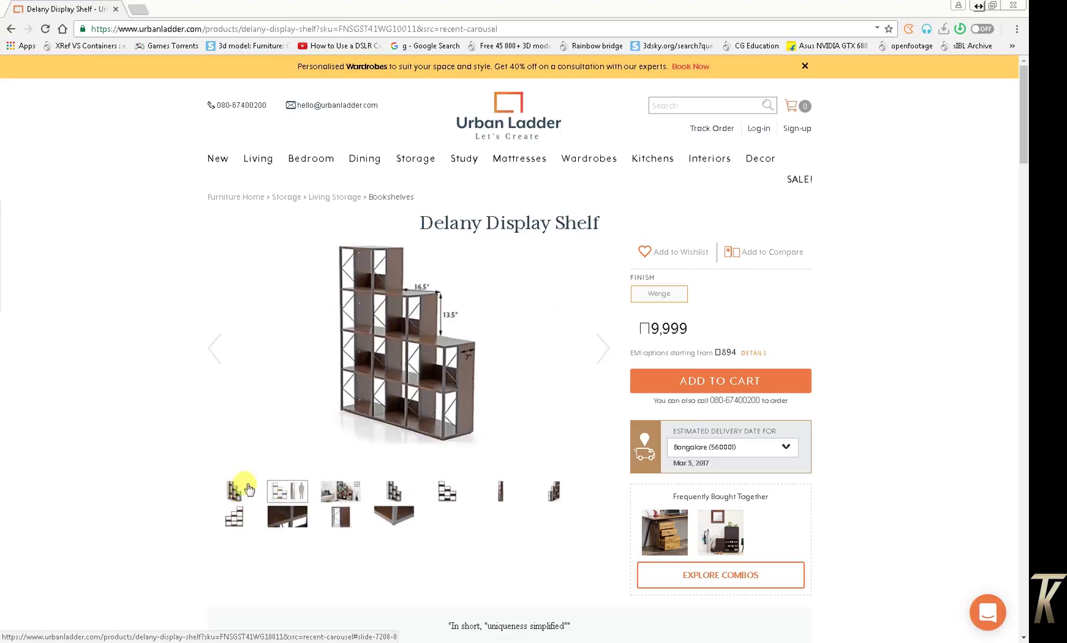
scroll(611, 334, down, 2)
scroll(612, 342, up, 2)
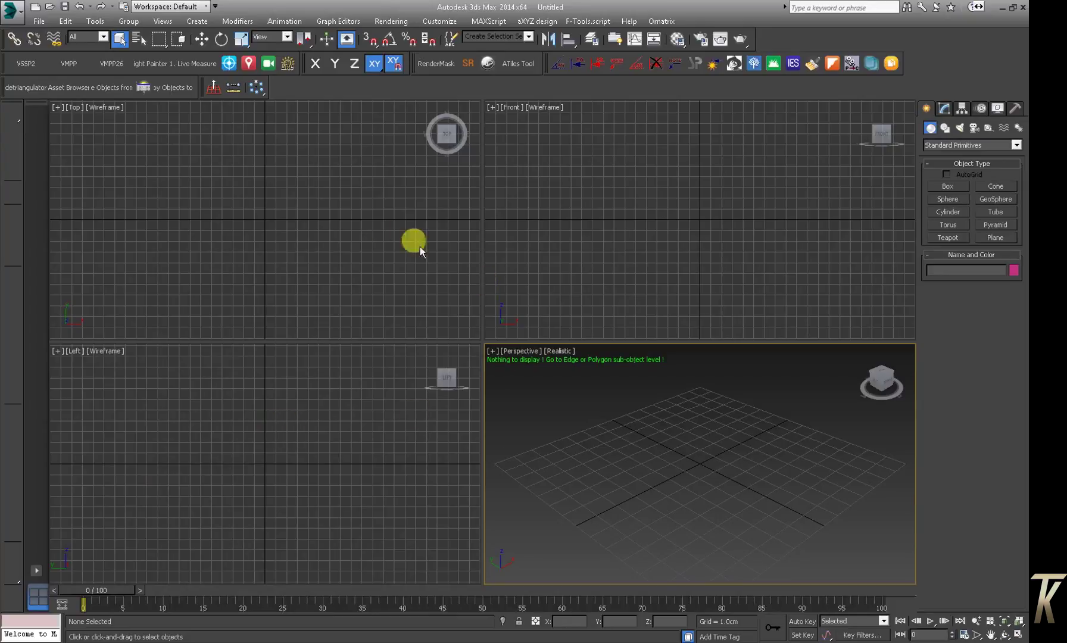
Start View Image File from the Front viewport and go to the 3d folder with All Files shown
click(420, 247)
click(624, 257)
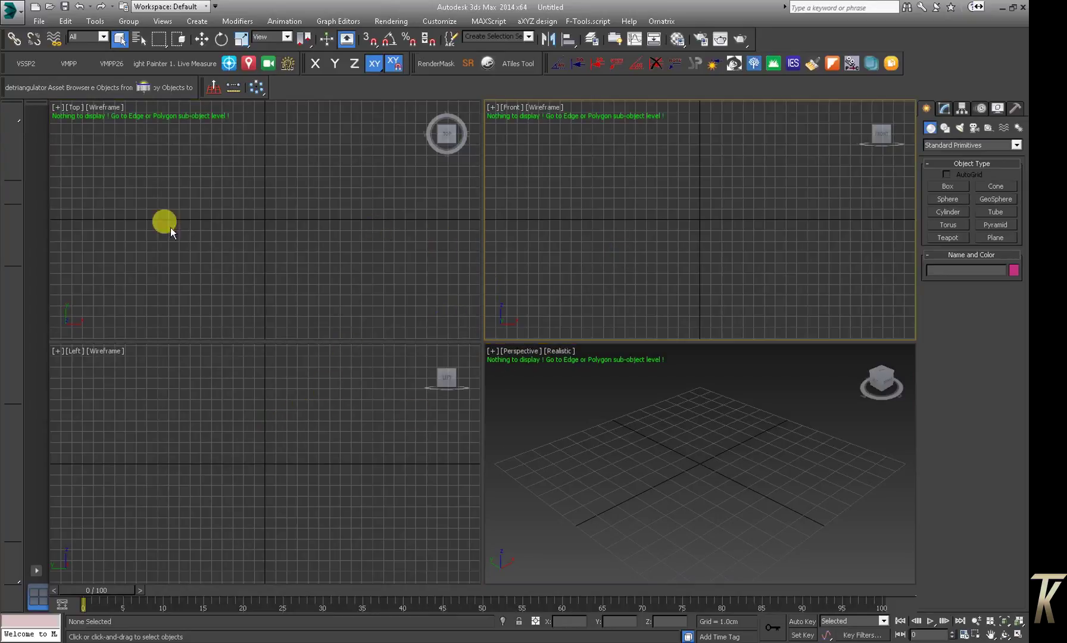
click(38, 21)
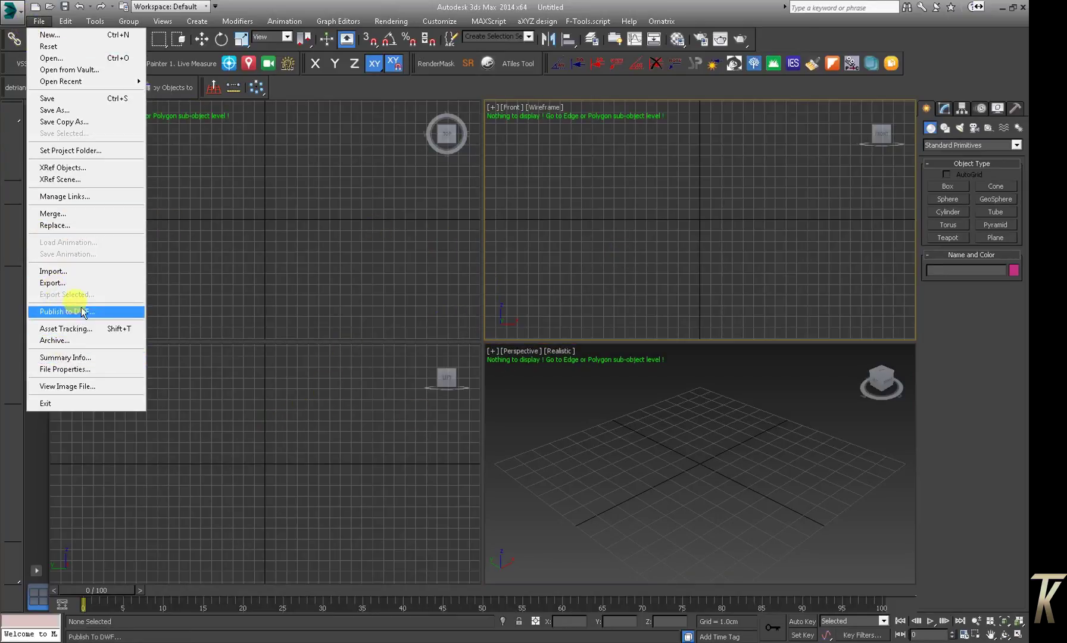
click(81, 386)
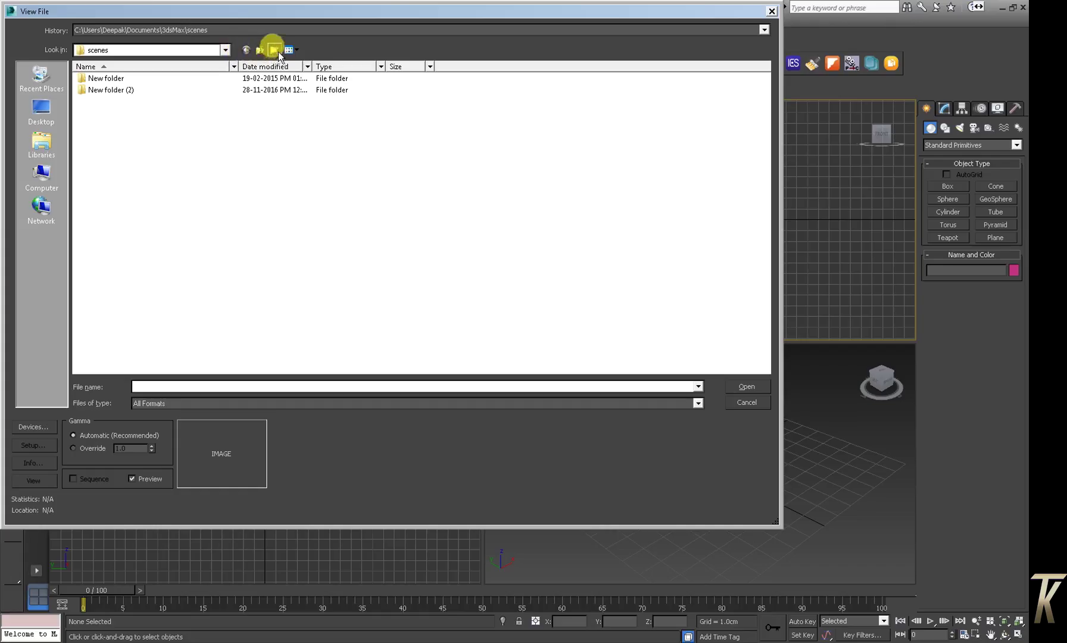
click(255, 30)
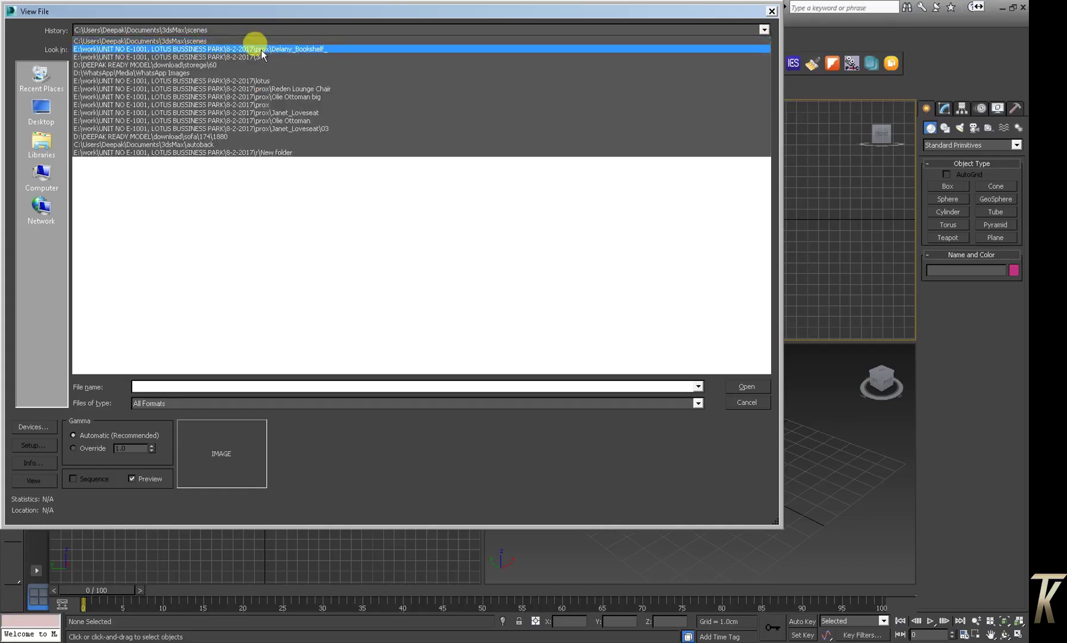
click(260, 55)
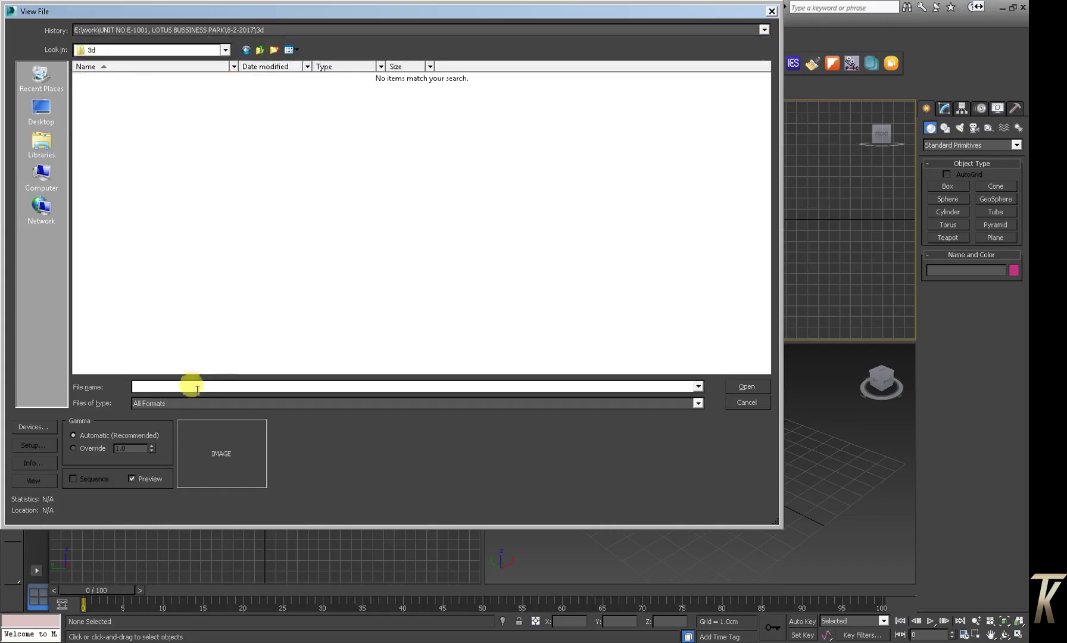
click(185, 403)
click(142, 589)
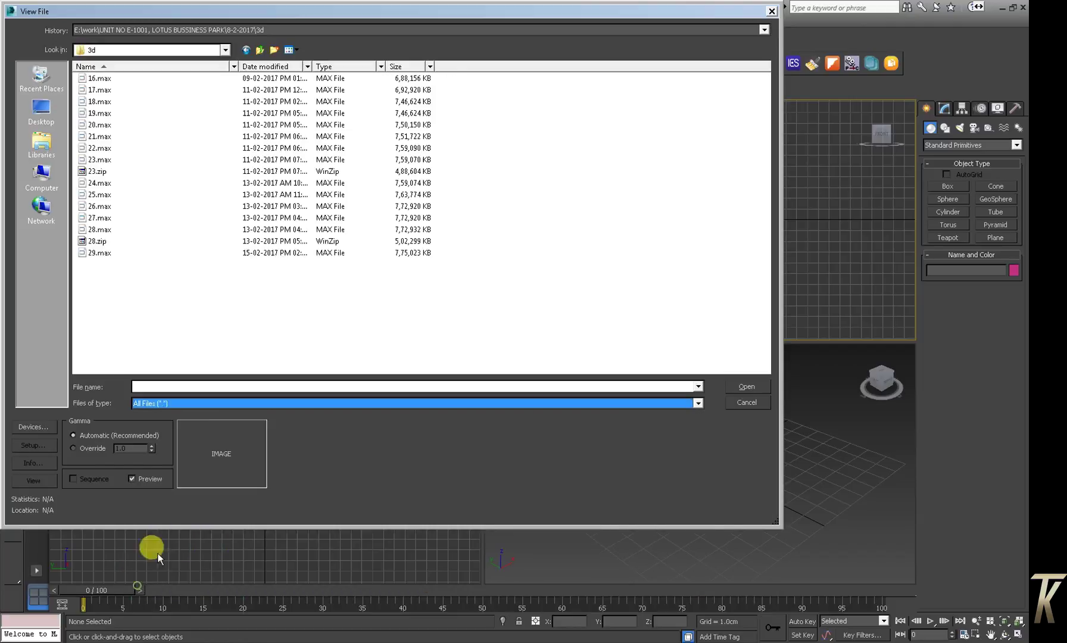
Open prox\Delany_Bookshelf_\Delany_Bookshelf_Wenge_12_K.jpg and move its window lower right
click(258, 53)
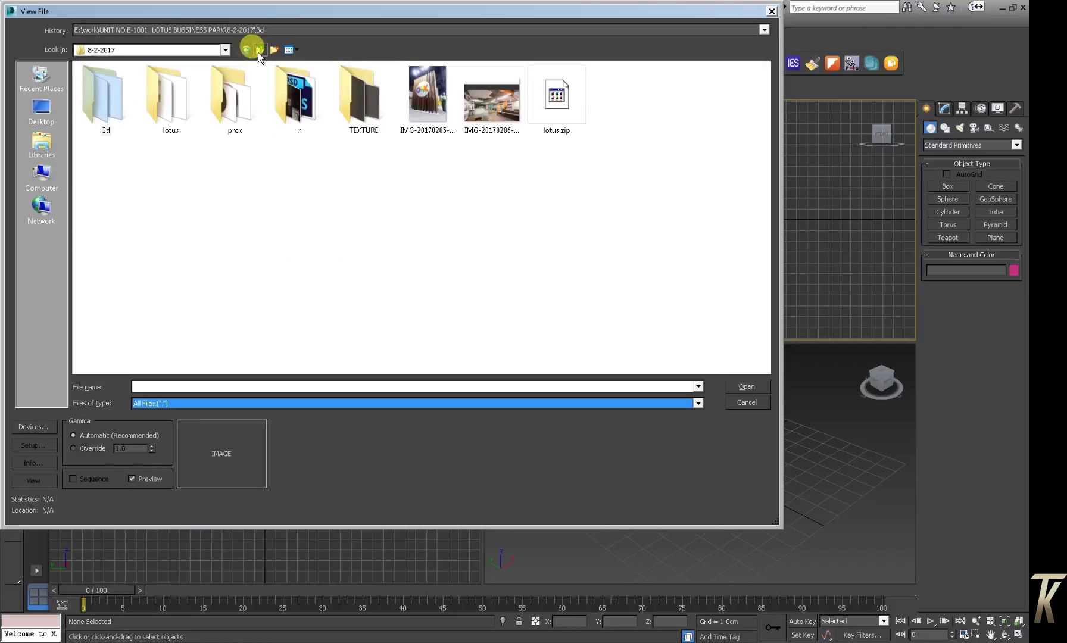
double_click(223, 100)
double_click(110, 107)
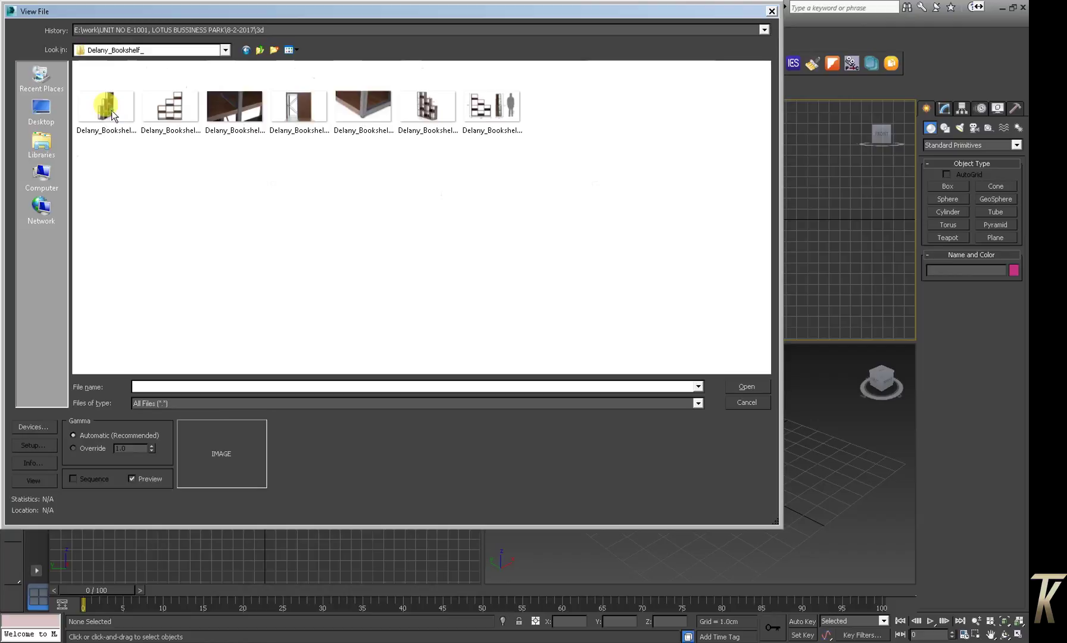
click(491, 107)
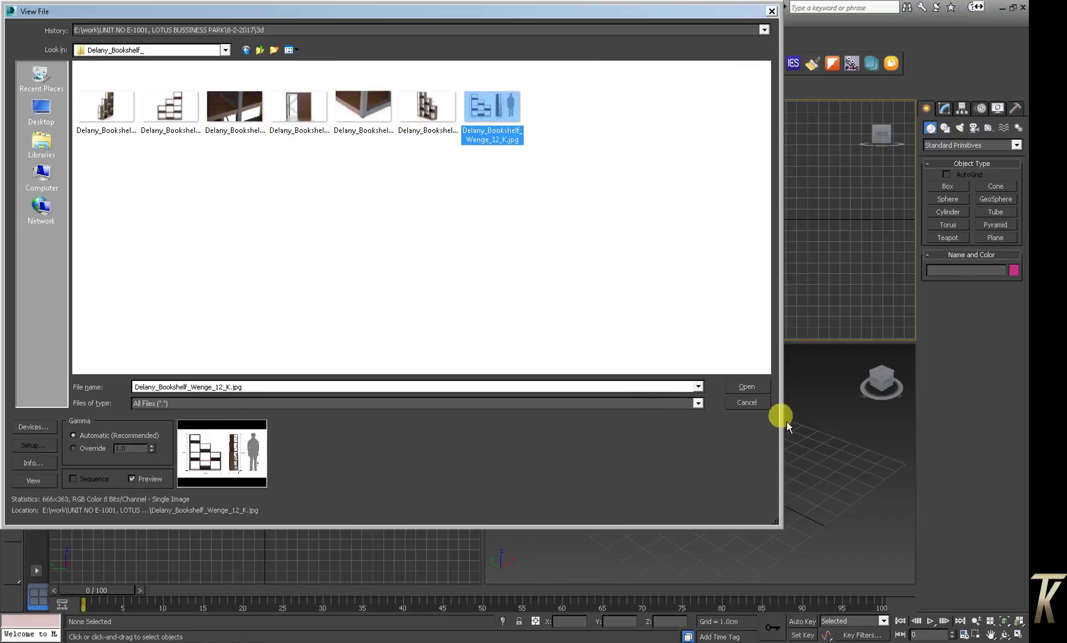
click(748, 386)
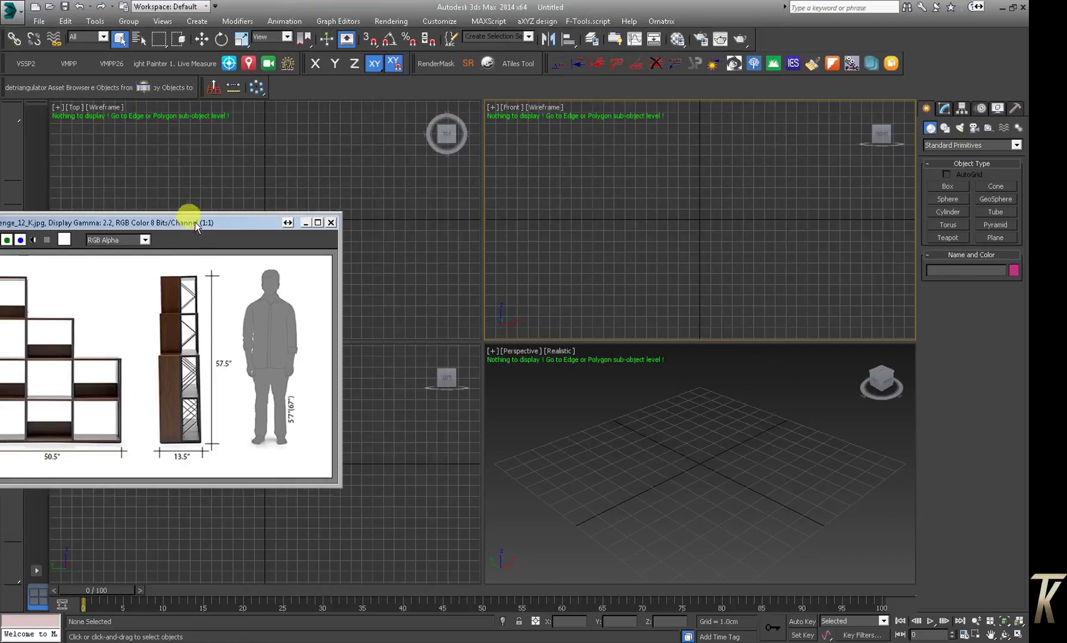
drag(192, 223, 321, 304)
Open and close the Asset Tracking window
click(39, 21)
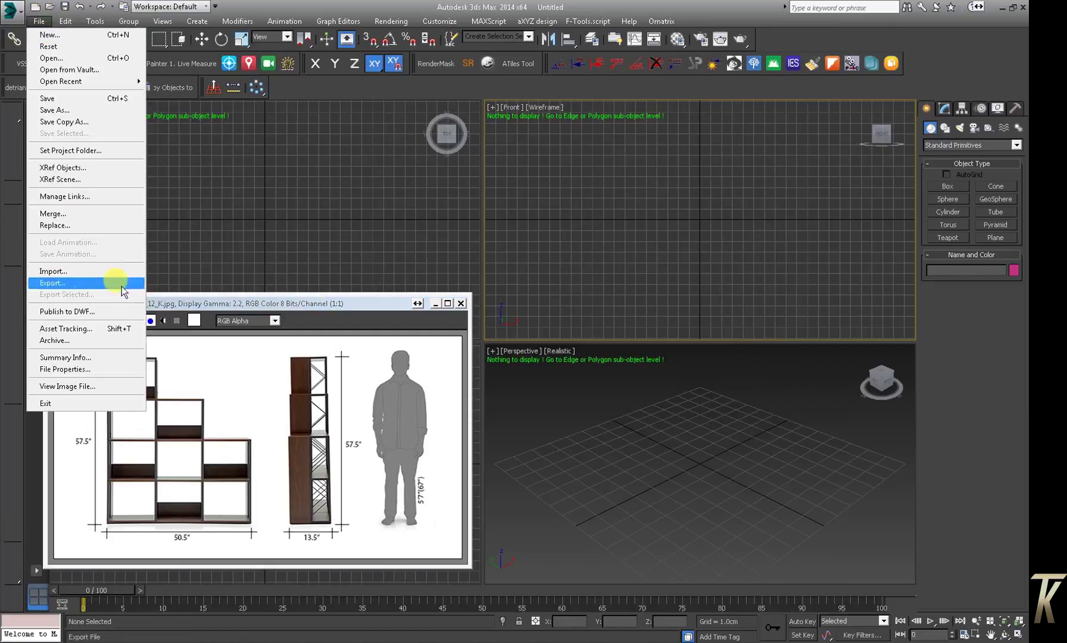
click(120, 328)
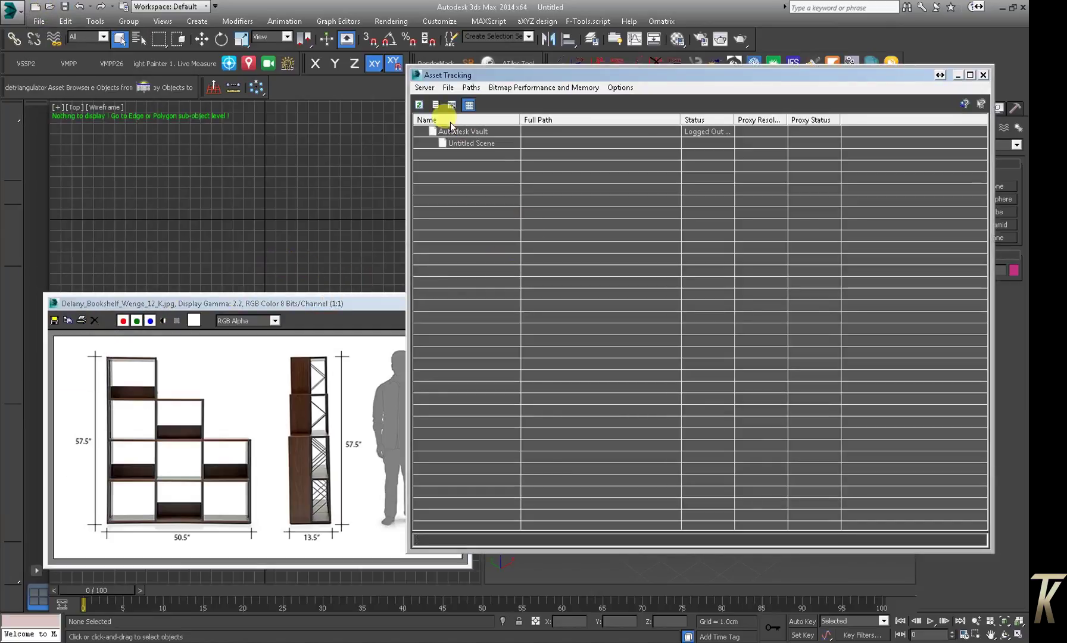
click(986, 75)
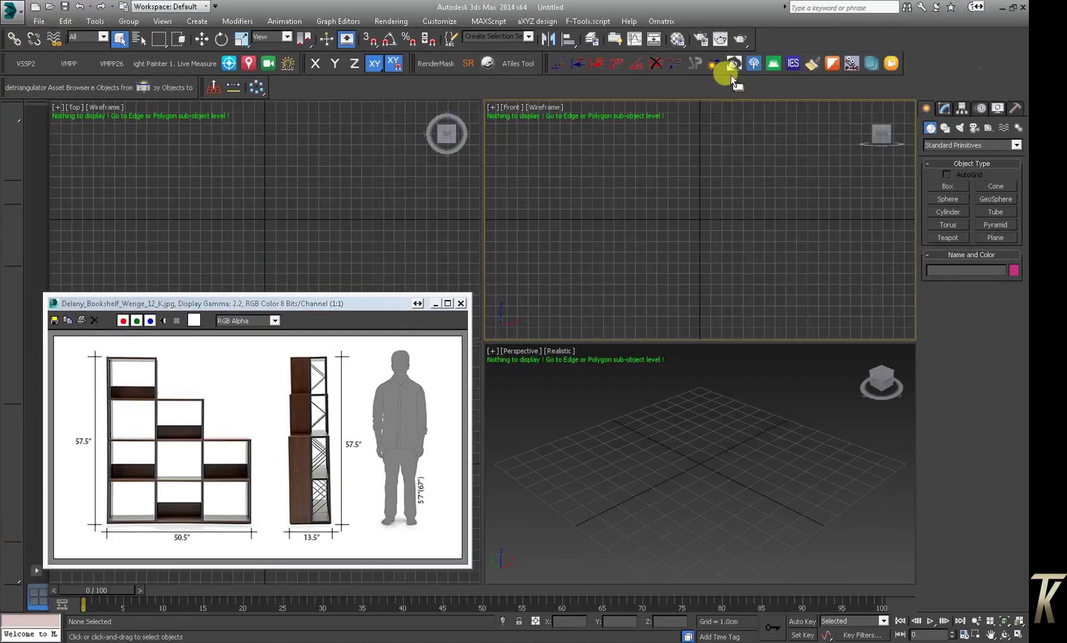
Open Delany_Bookshelf_Wenge_11_K.jpg and place it above the dimension drawing
click(39, 21)
click(77, 386)
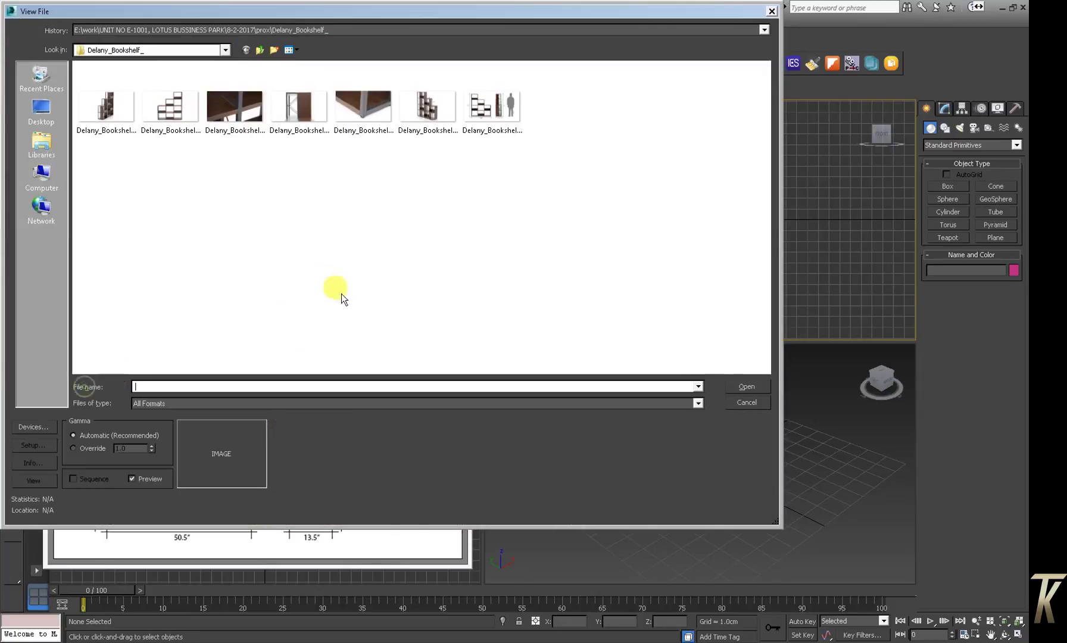
click(426, 119)
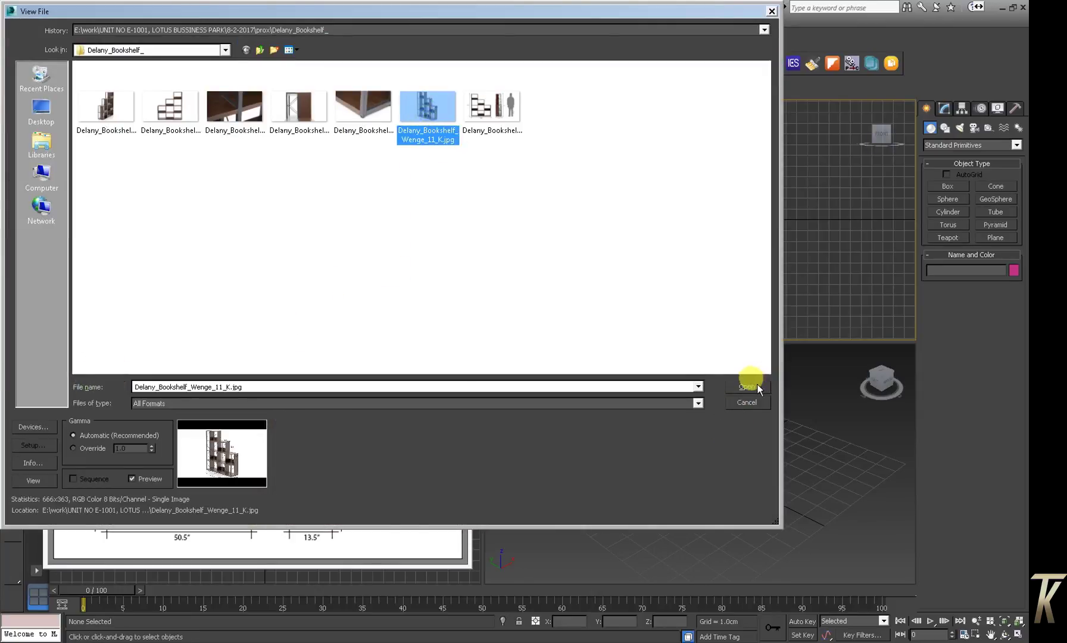
click(755, 387)
mouse_move(211, 208)
mouse_down()
mouse_move(360, 99)
mouse_move(337, 38)
mouse_move(335, 63)
mouse_up()
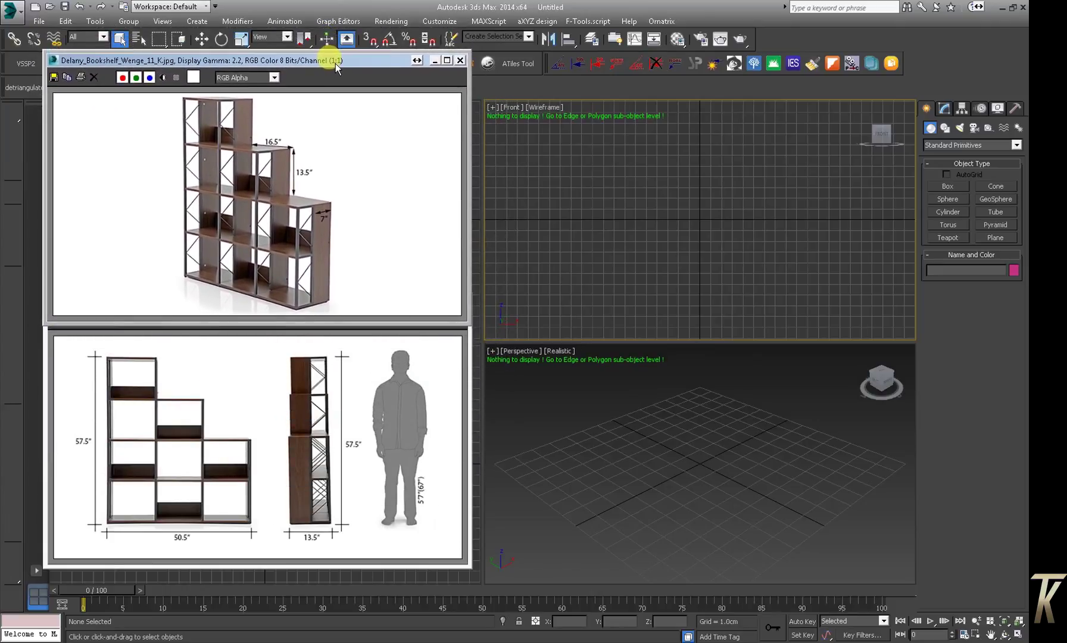
Activate the Perspective viewport, arm Box creation, and bring Calculator over the view
click(716, 467)
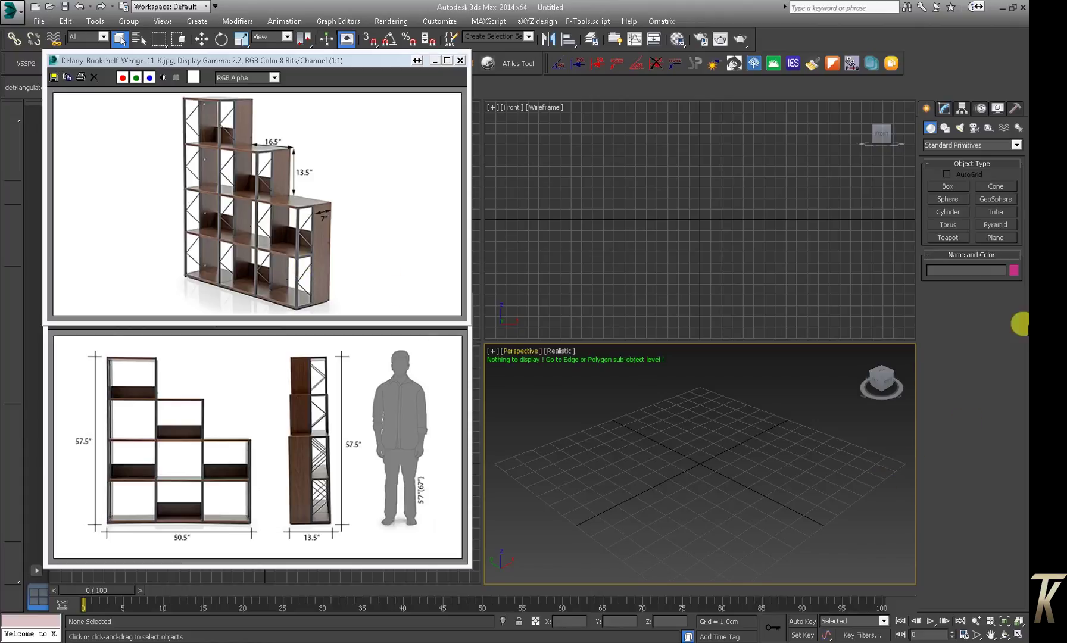
click(947, 187)
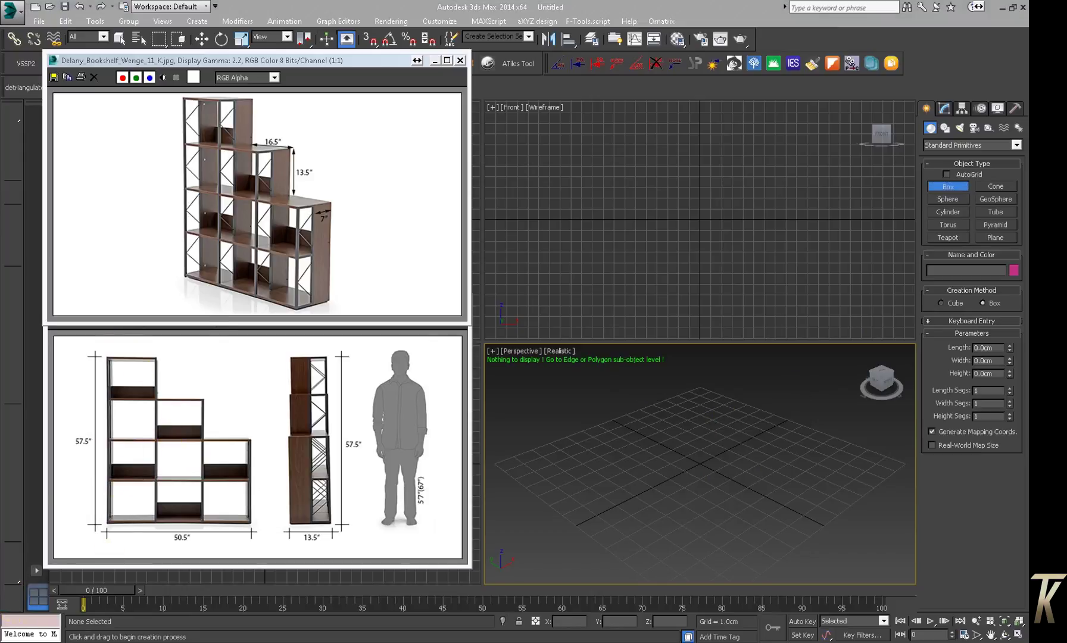
drag(669, 573, 874, 428)
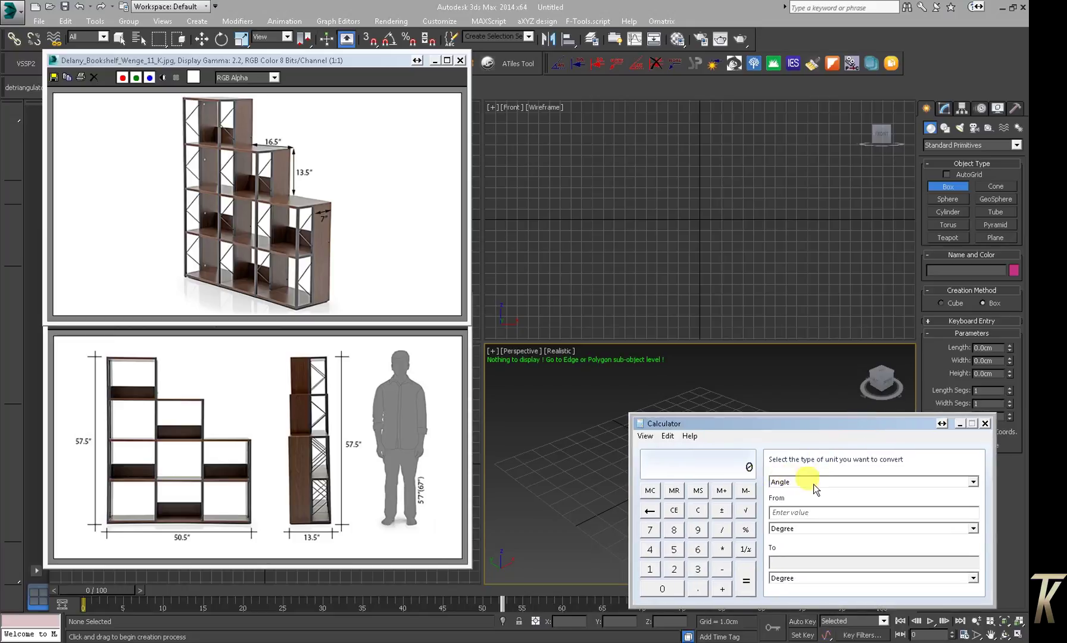
Set Calculator's Length converter from Inch to Centimeters and enter 57.5, giving 146.05
click(888, 482)
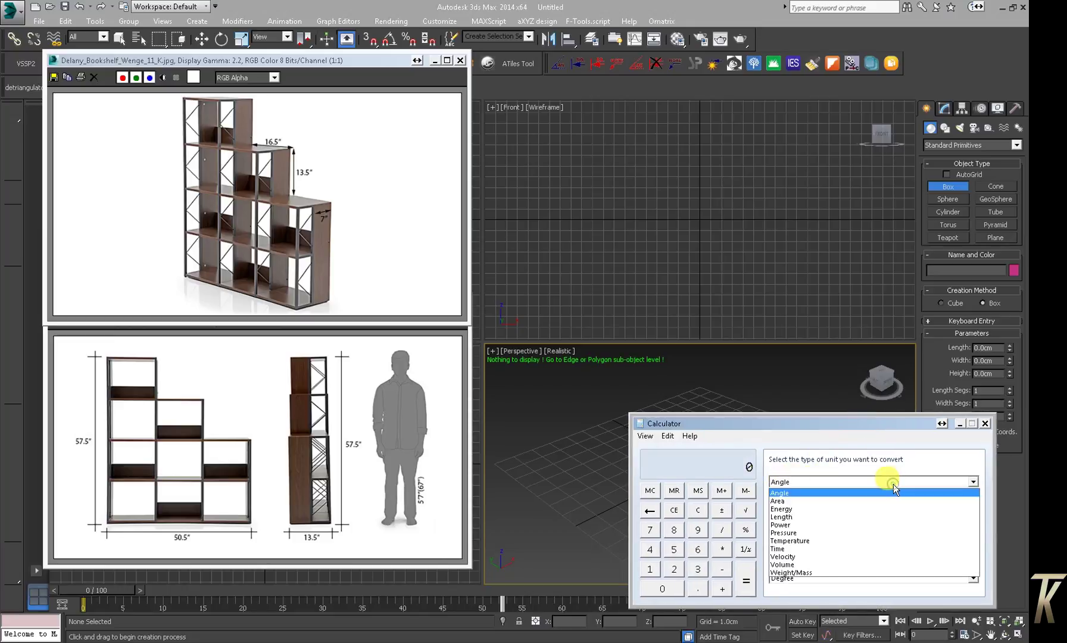
click(791, 516)
click(807, 529)
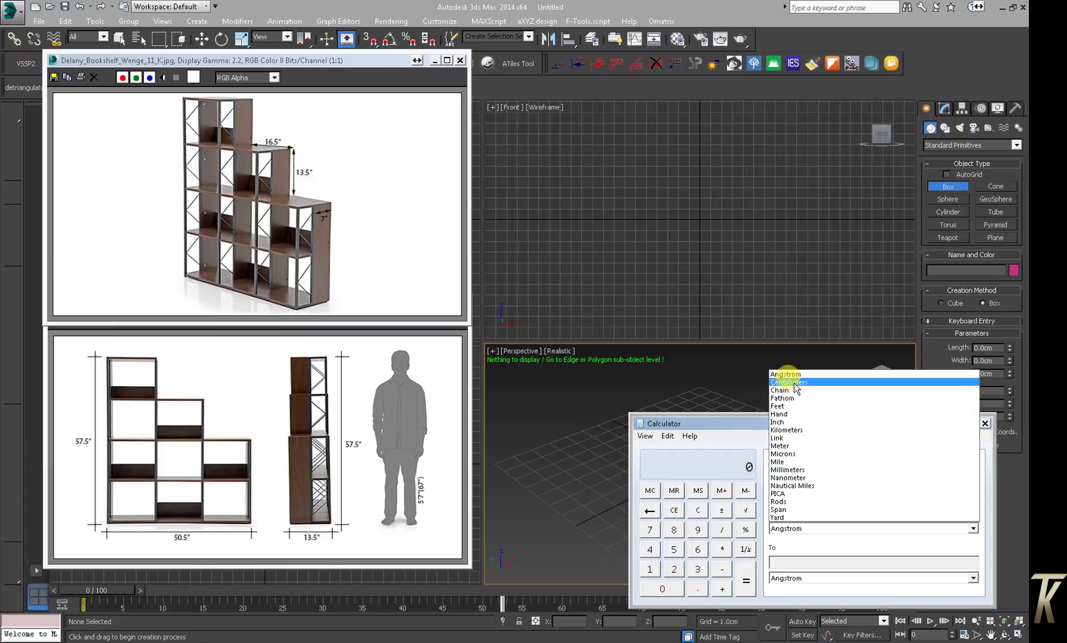
click(786, 430)
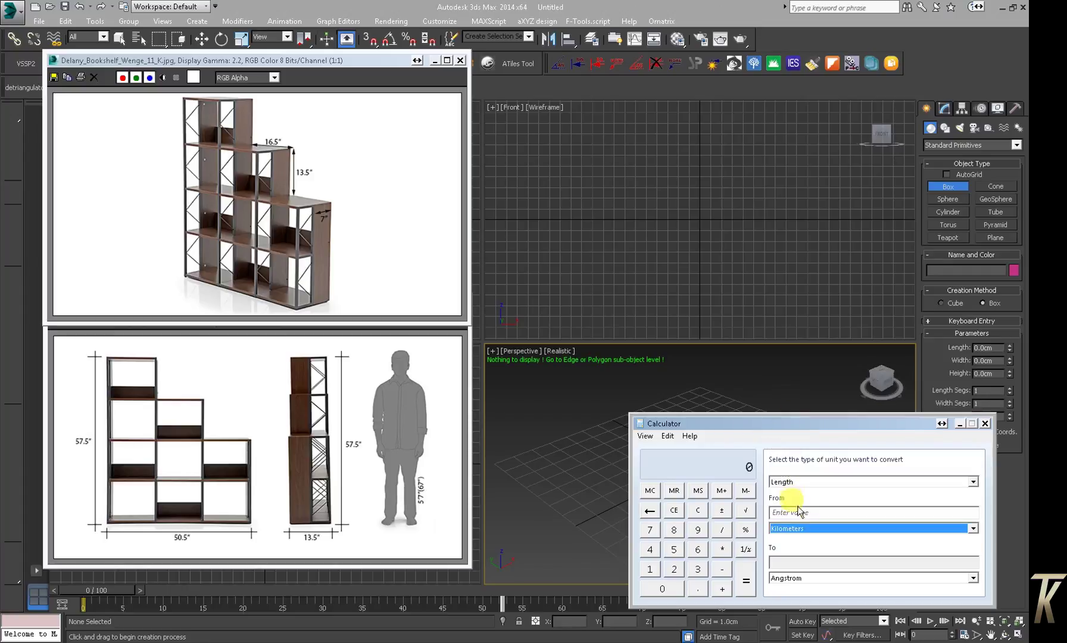
click(795, 529)
click(786, 529)
click(792, 578)
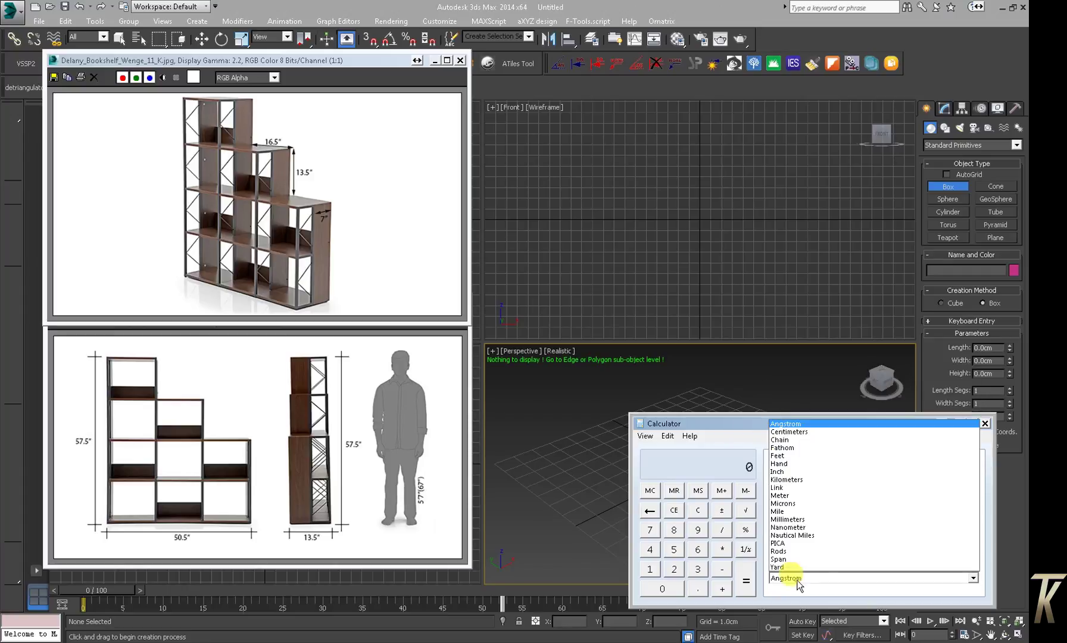
click(792, 432)
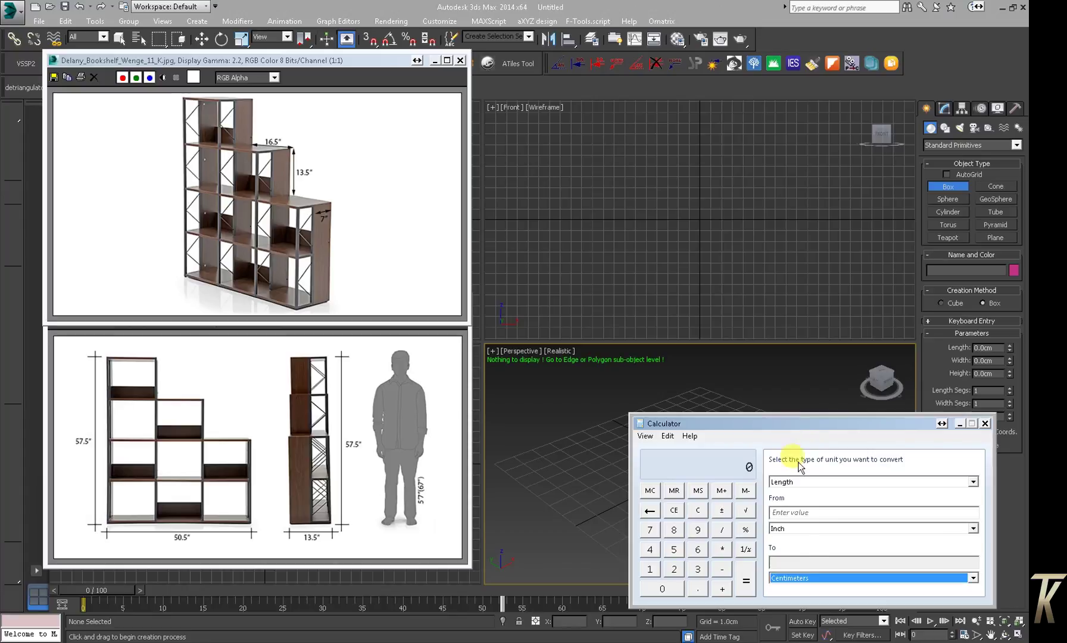
click(798, 512)
text(57.5)
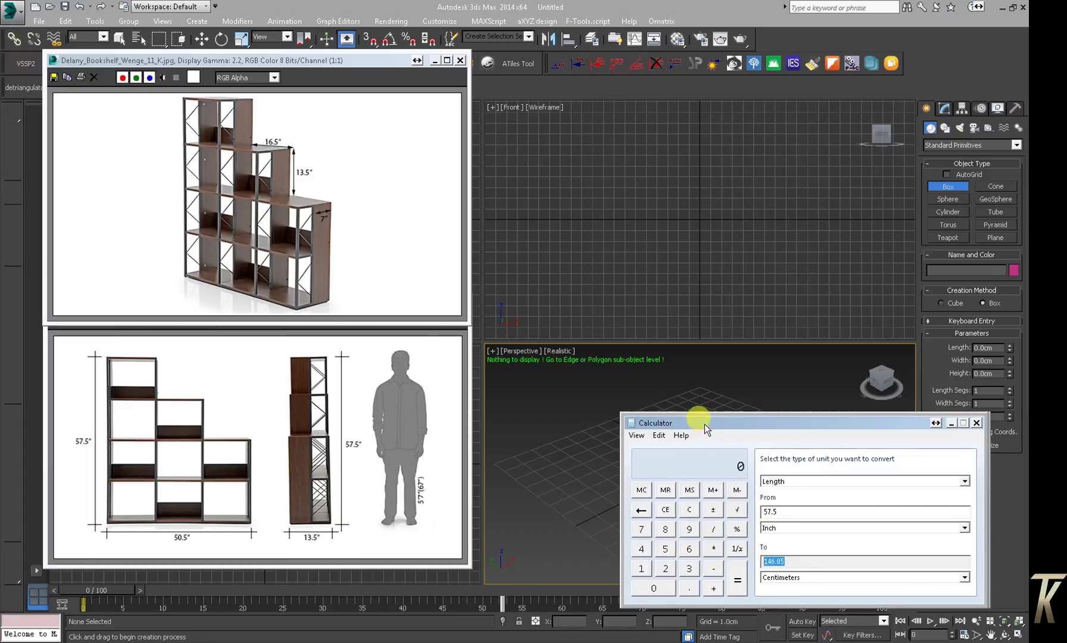
drag(712, 428, 260, 440)
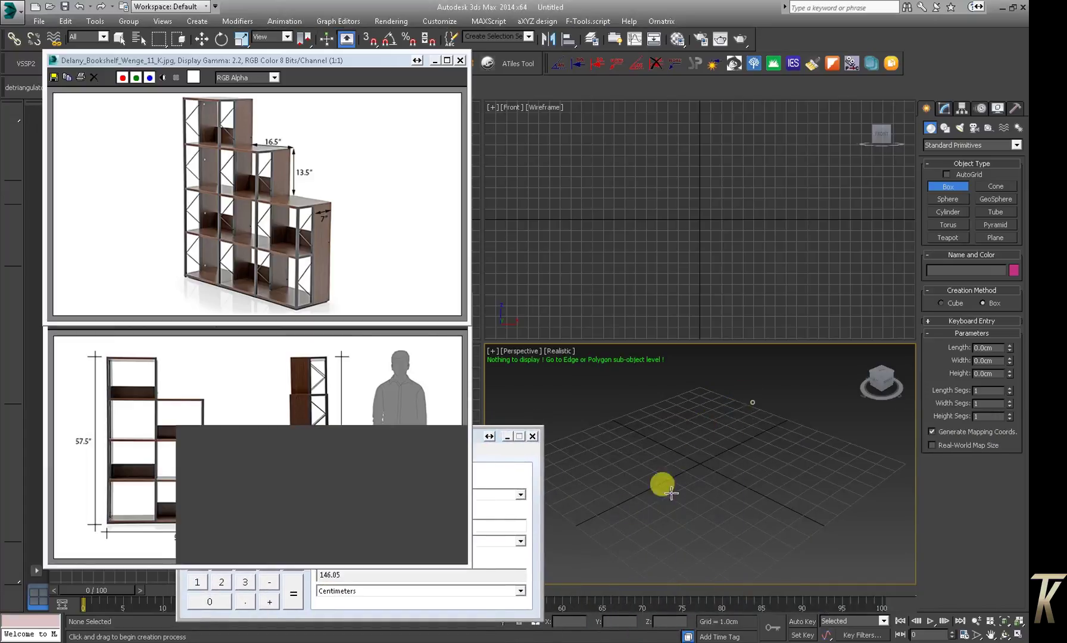
Drag a box in the Perspective viewport and set its Height to 146.05
drag(714, 451, 612, 530)
click(638, 421)
right_click(638, 422)
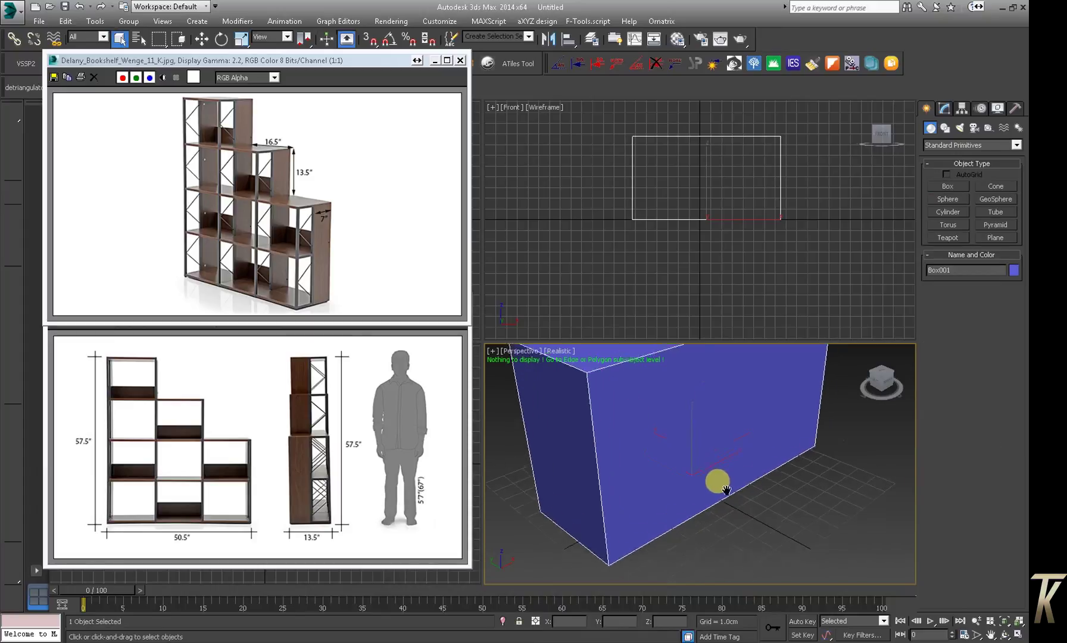
scroll(726, 489, down, 5)
click(944, 109)
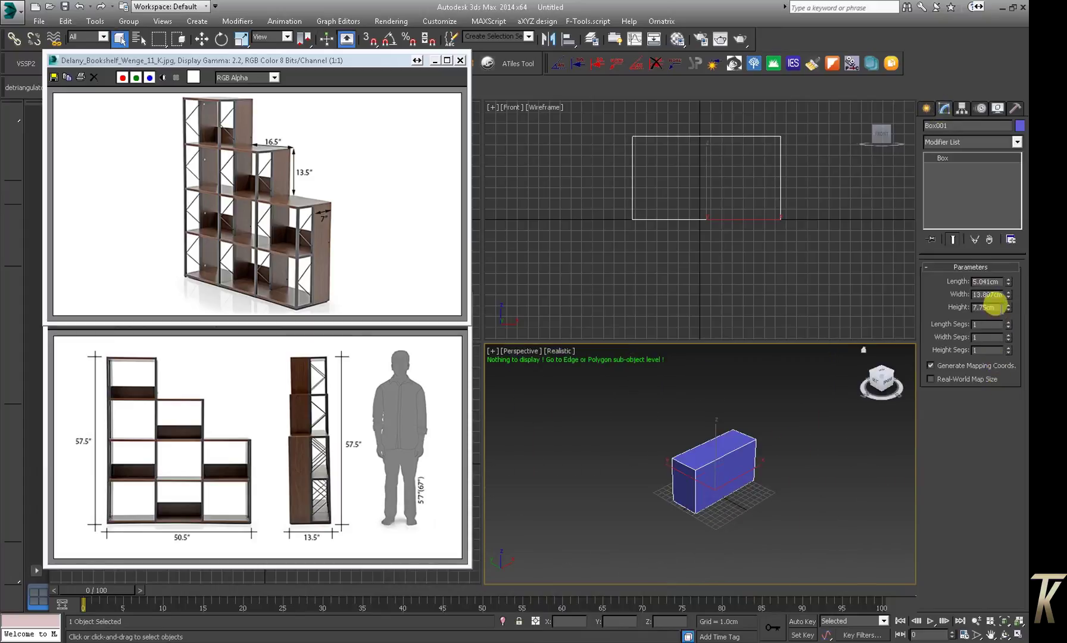
double_click(992, 307)
text(146.05)
key(Return)
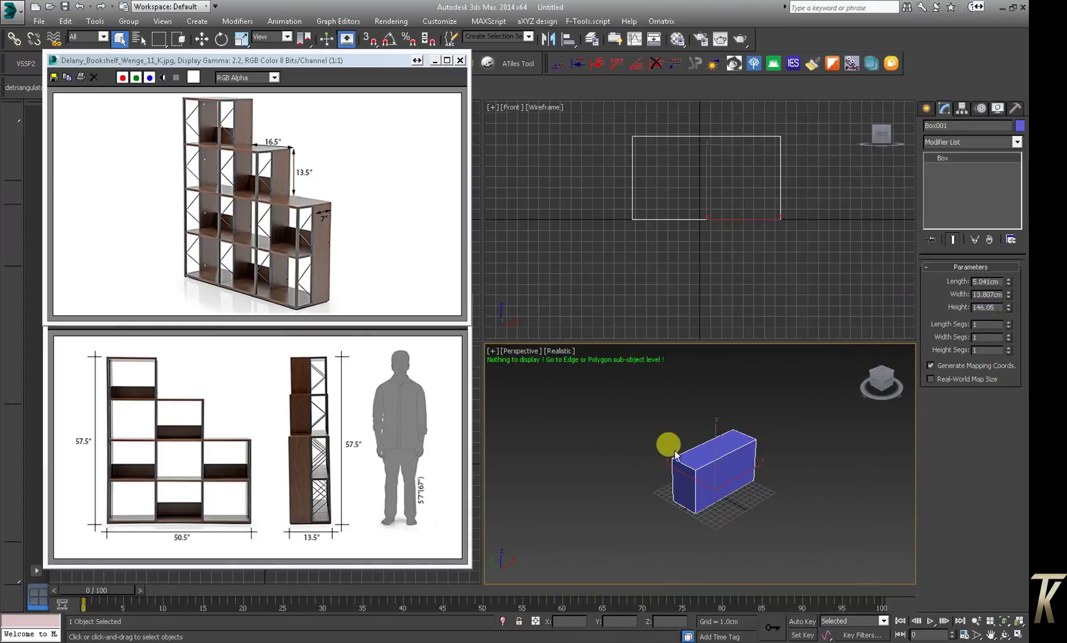
right_click(775, 485)
scroll(749, 499, down, 2)
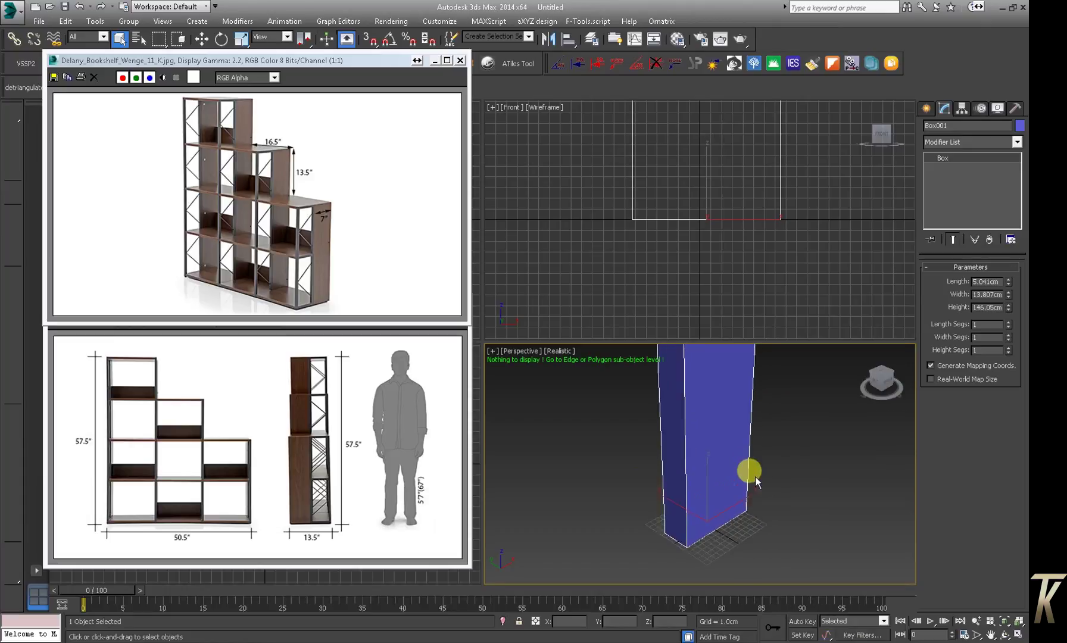
scroll(747, 503, down, 3)
scroll(745, 445, down, 3)
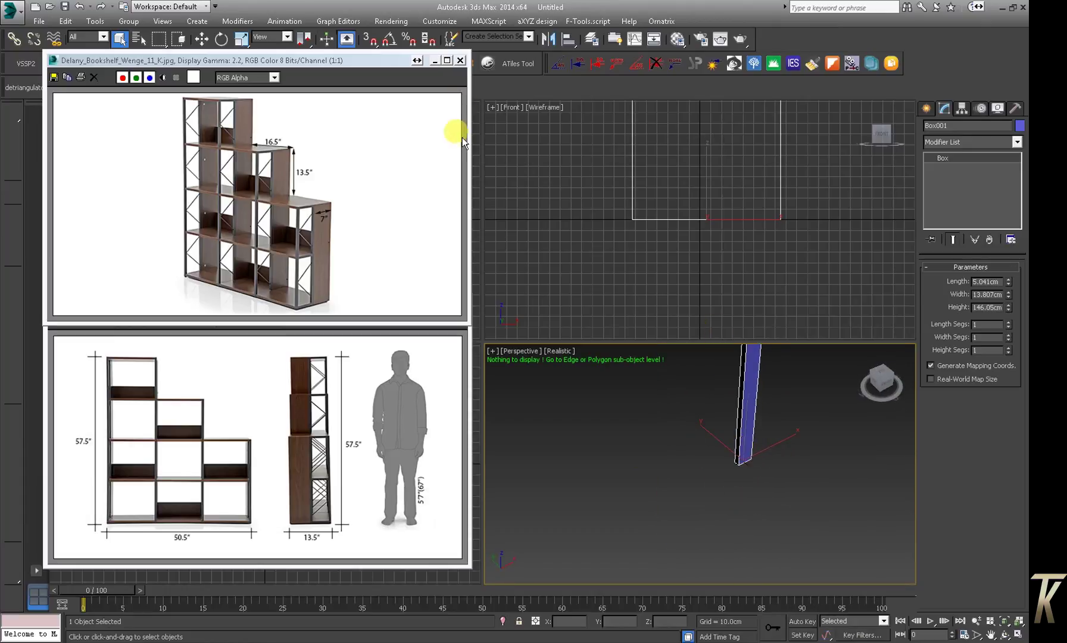
Change the system unit in Customize > Units Setup > System Unit Setup, then reselect the box
click(455, 21)
click(453, 167)
click(521, 228)
click(556, 285)
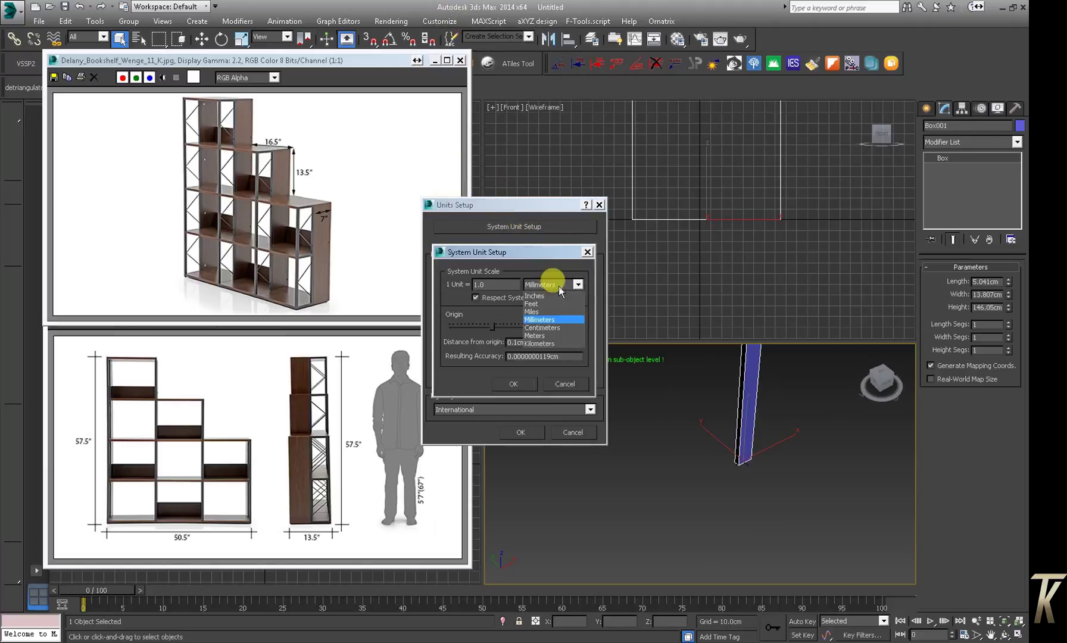
click(768, 378)
click(513, 384)
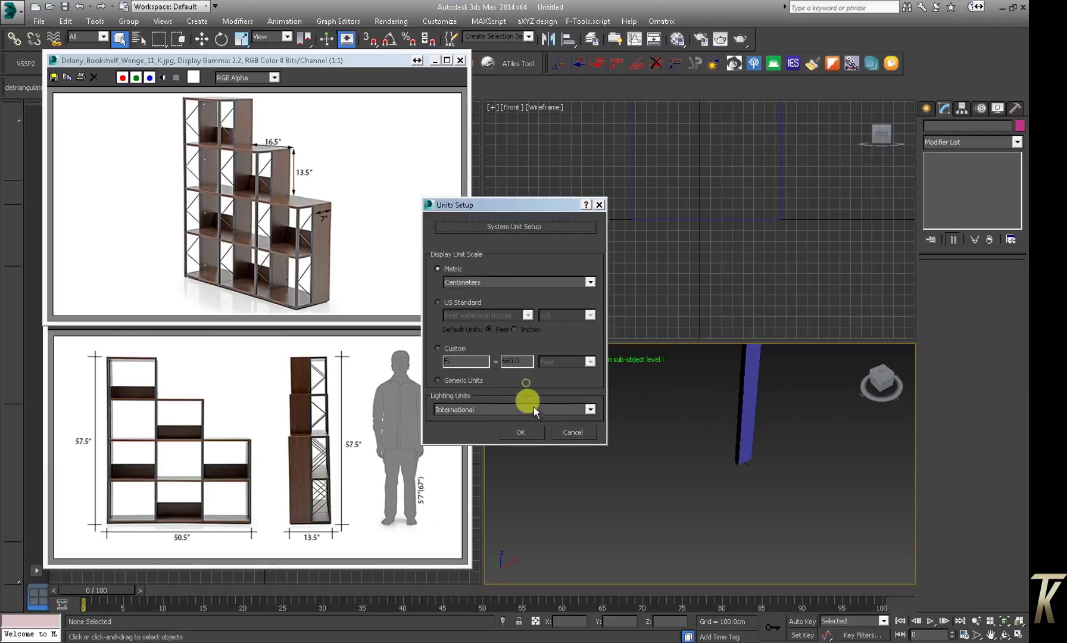
click(520, 431)
click(735, 420)
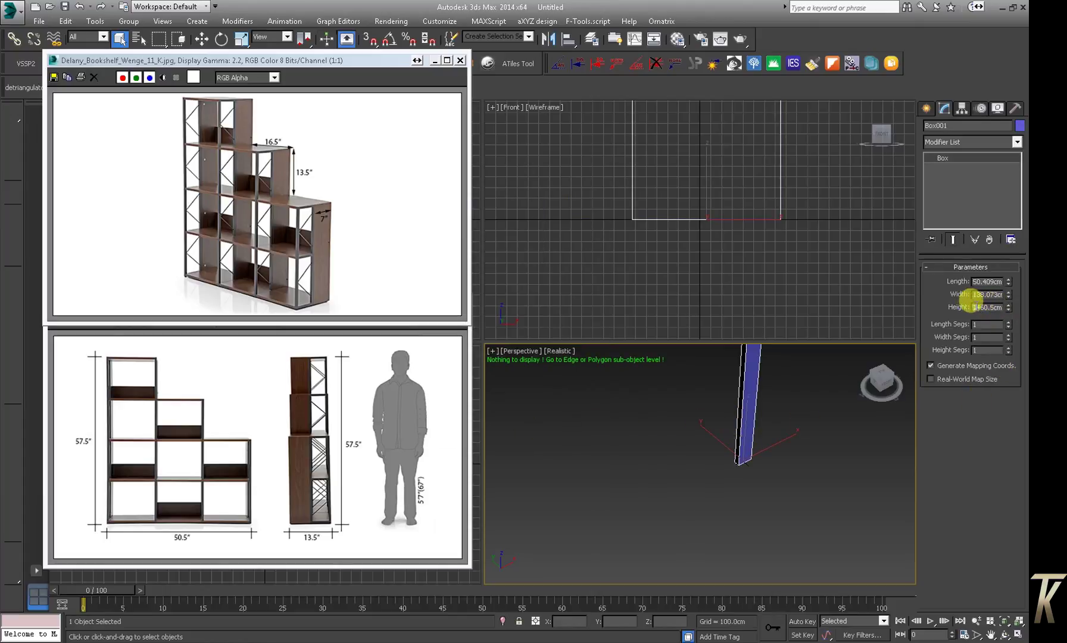
Re-enter the box Height as 146.05
text(146.05)
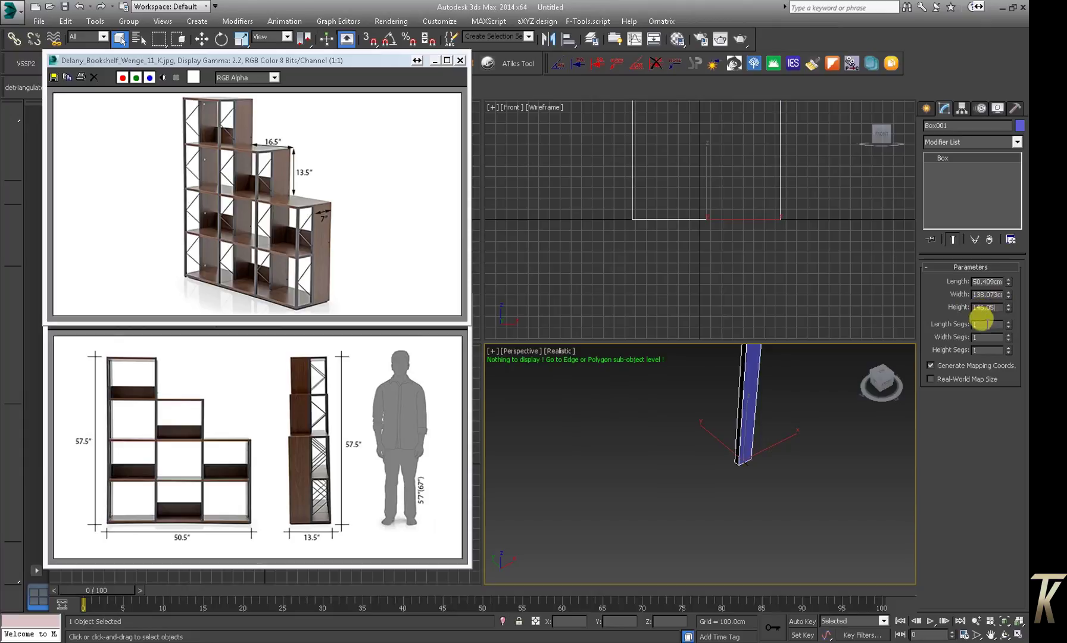
key(Return)
key(z)
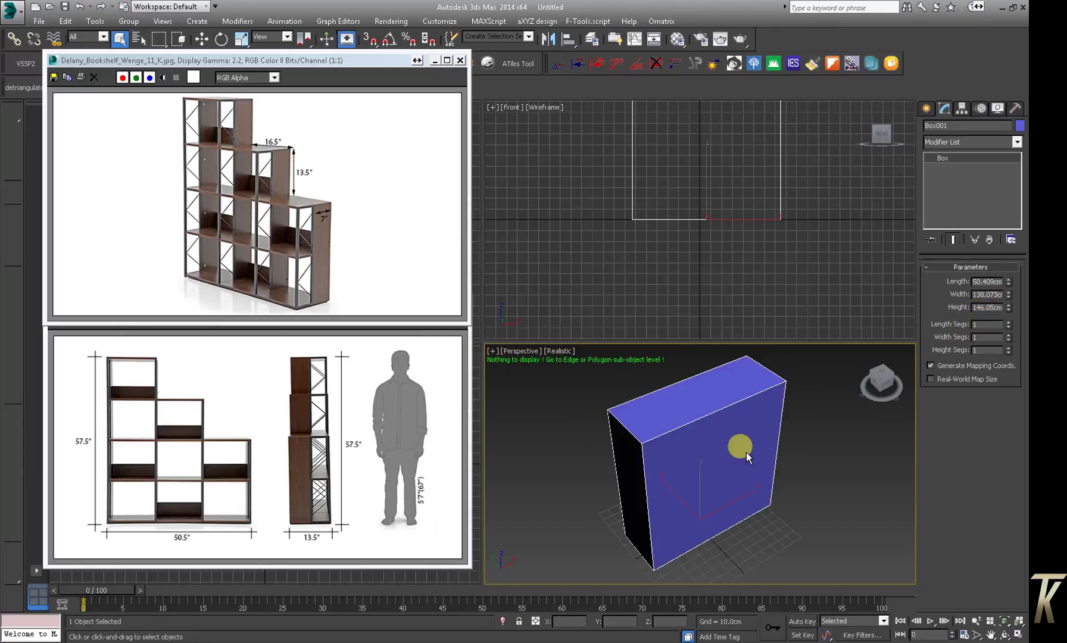
alt+middle_drag(747, 457, 740, 448)
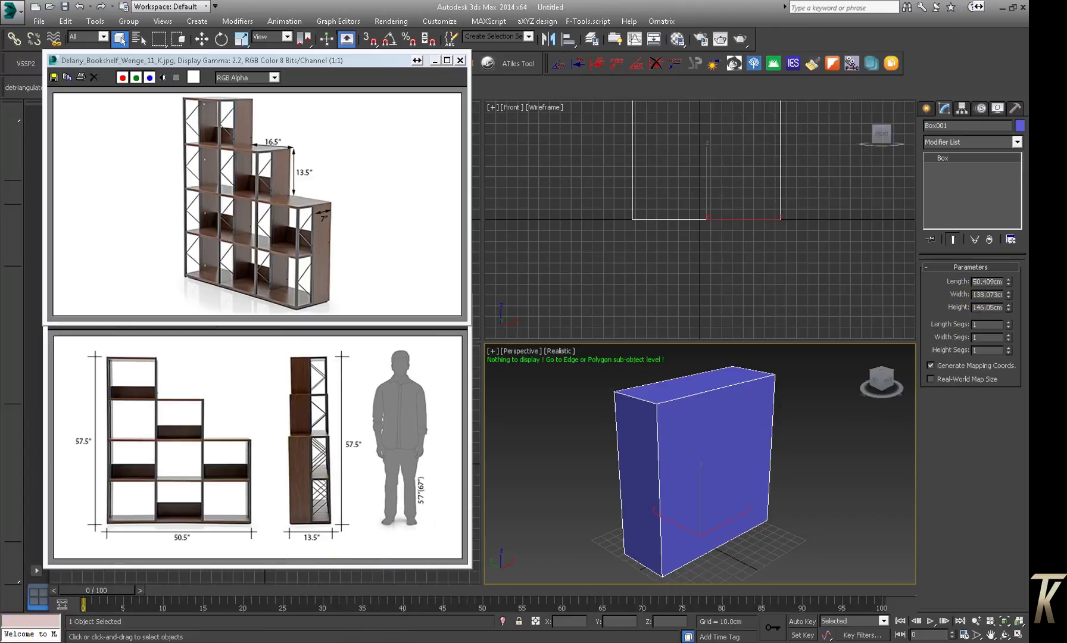
Paste the converted 128.27 into the box Width
click(235, 642)
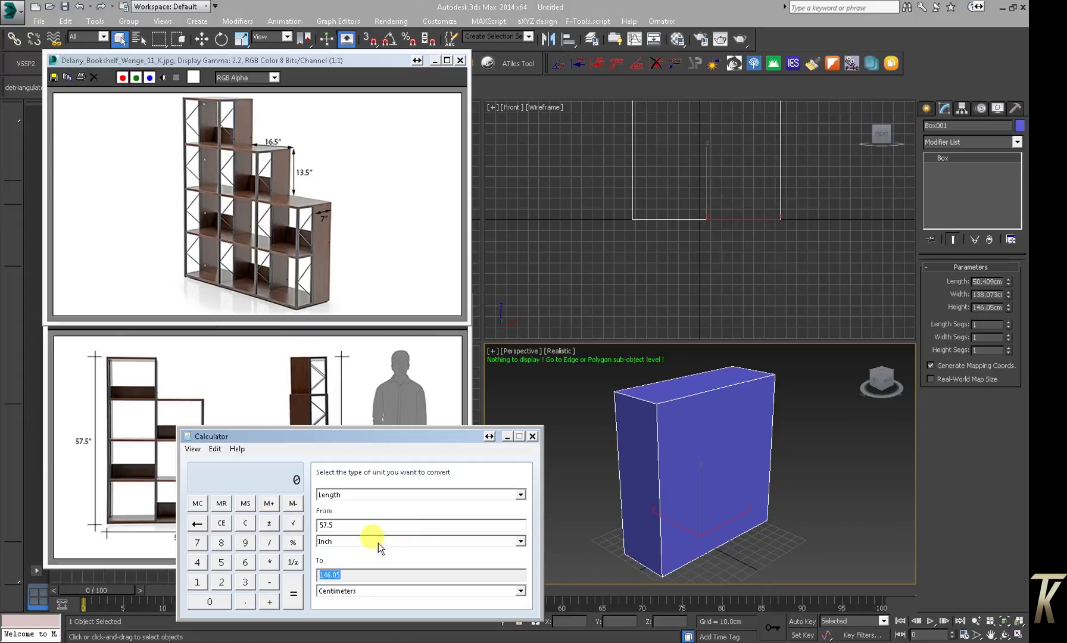
drag(342, 440, 513, 448)
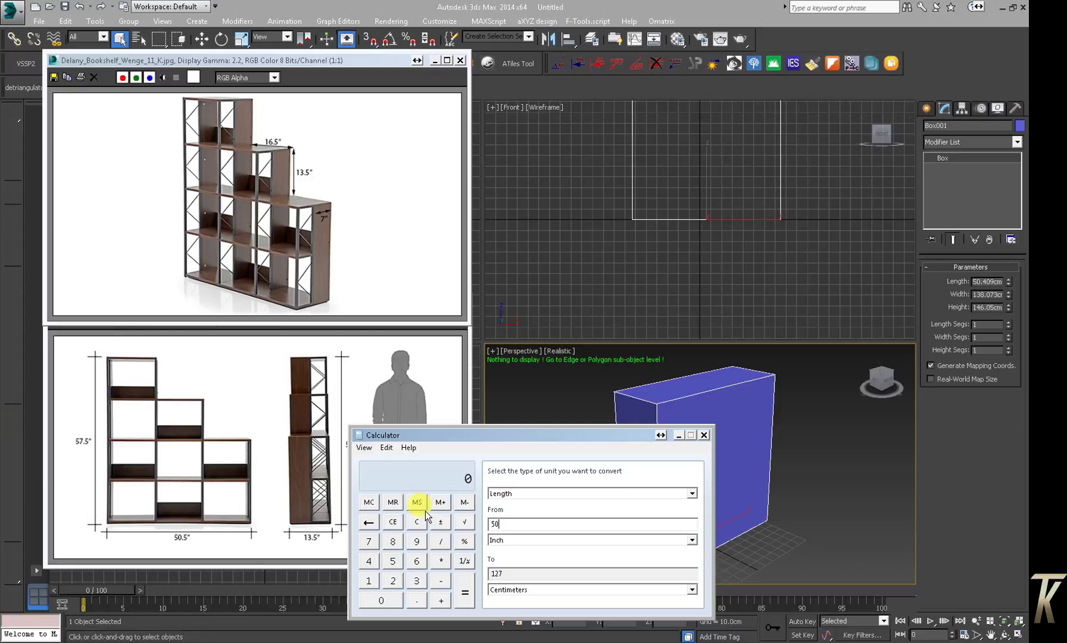
text(.5)
drag(540, 570, 350, 553)
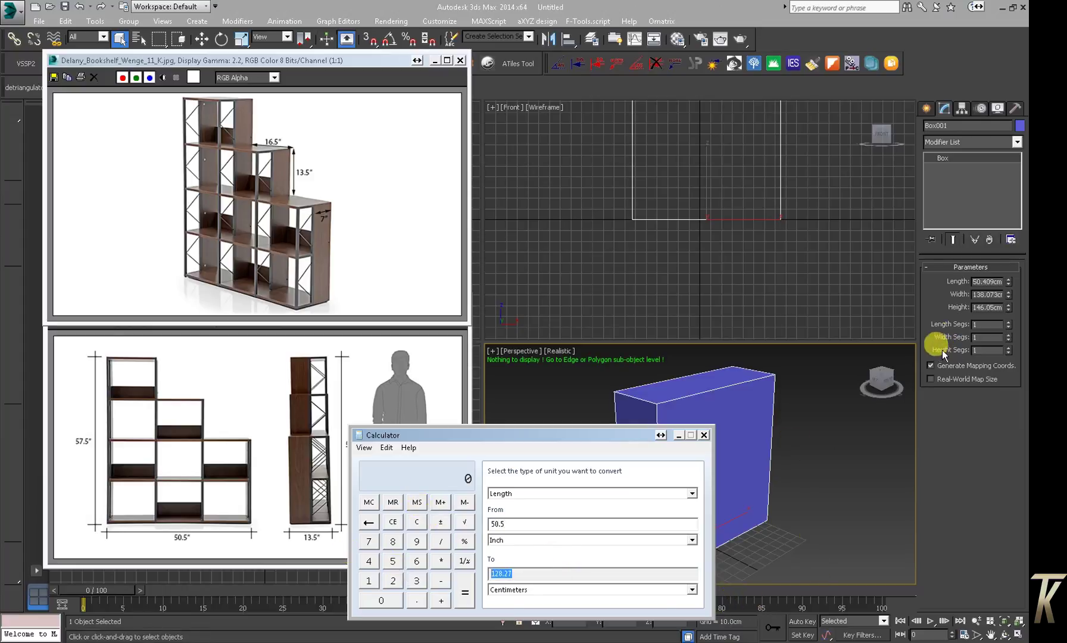
double_click(977, 295)
key(ctrl+v)
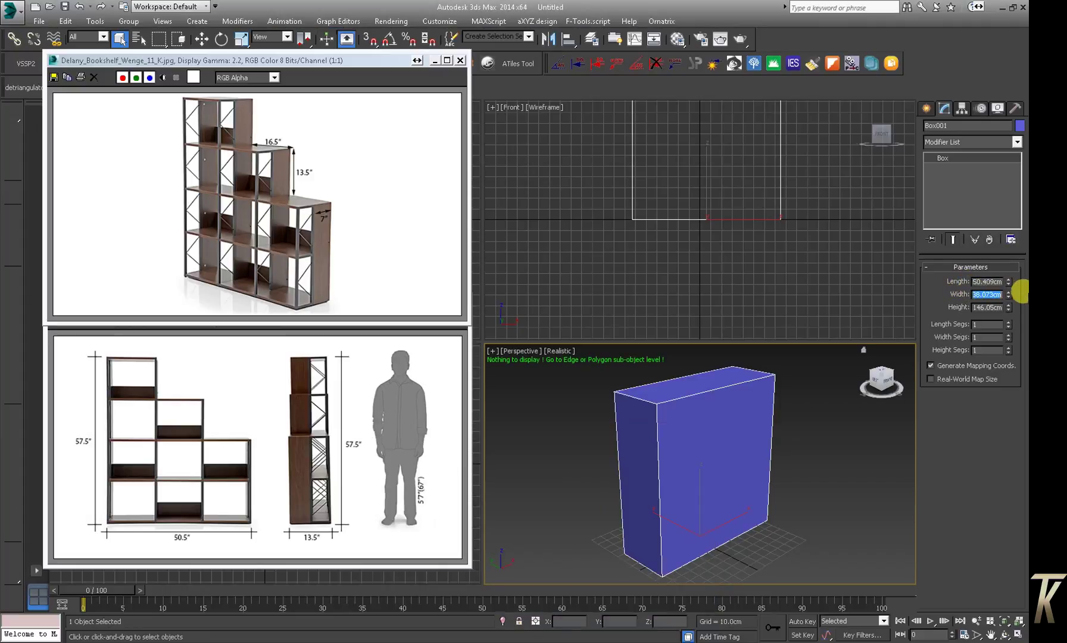
key(Return)
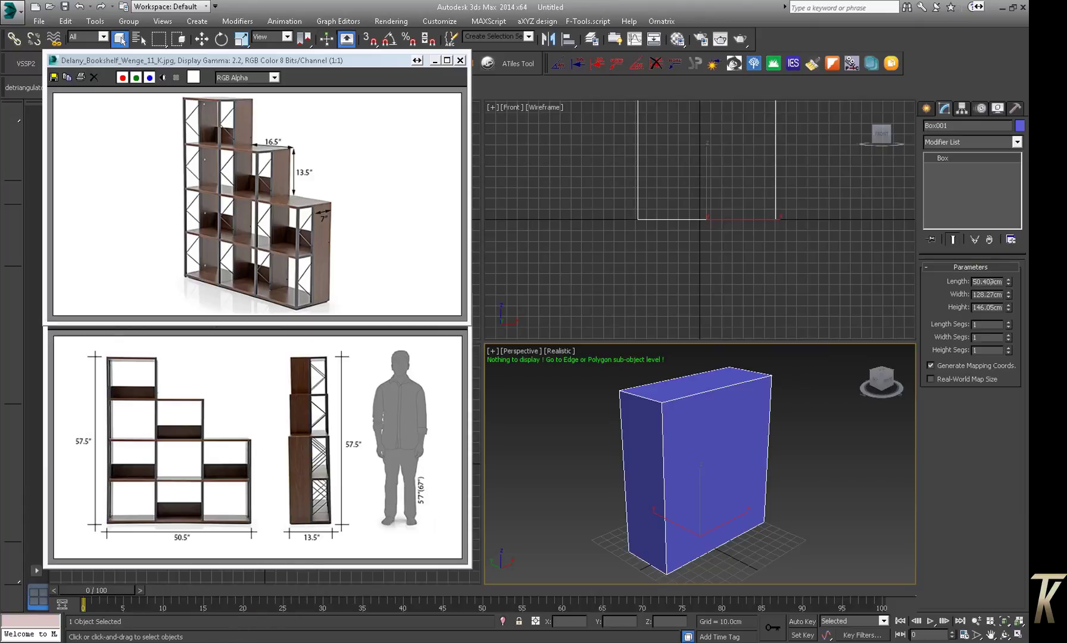
Copy 34.29 from the converter into the box Length
key(alt+Tab)
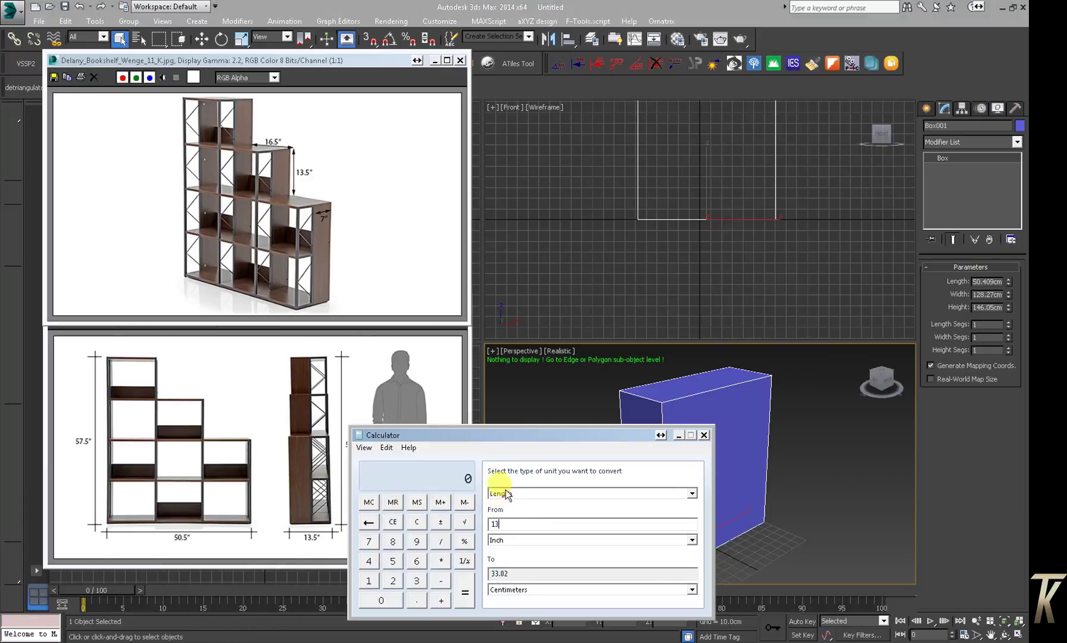
double_click(523, 571)
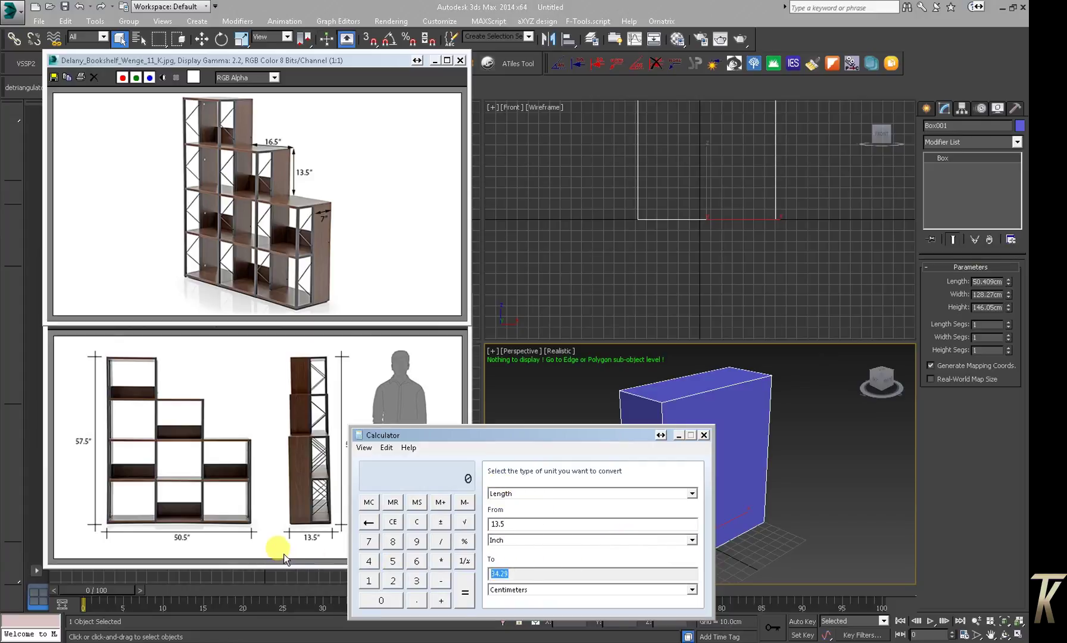
right_click(550, 577)
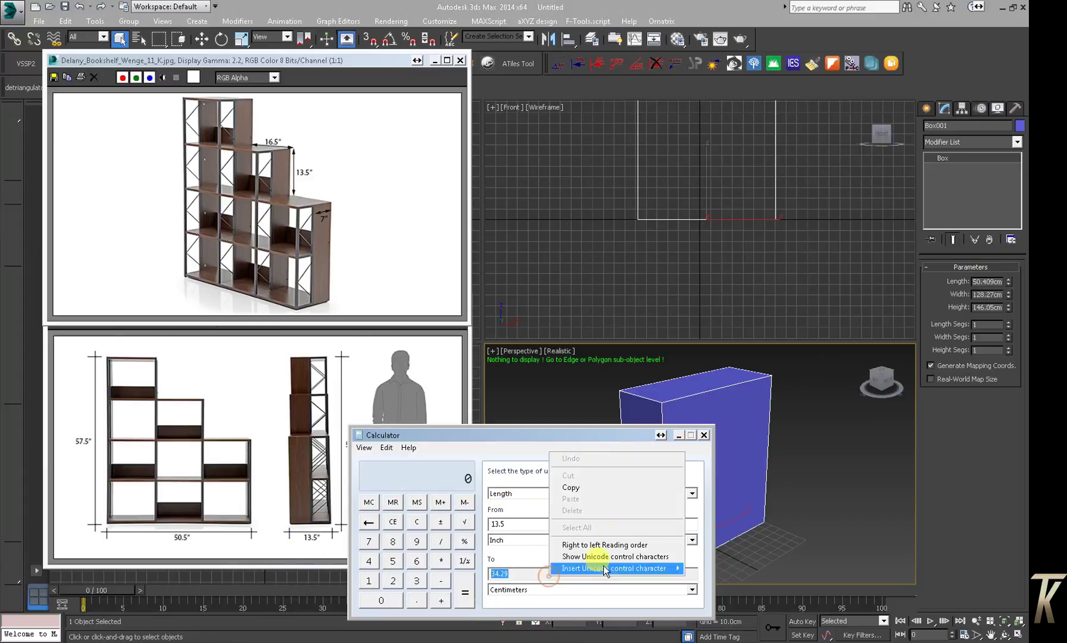
click(624, 487)
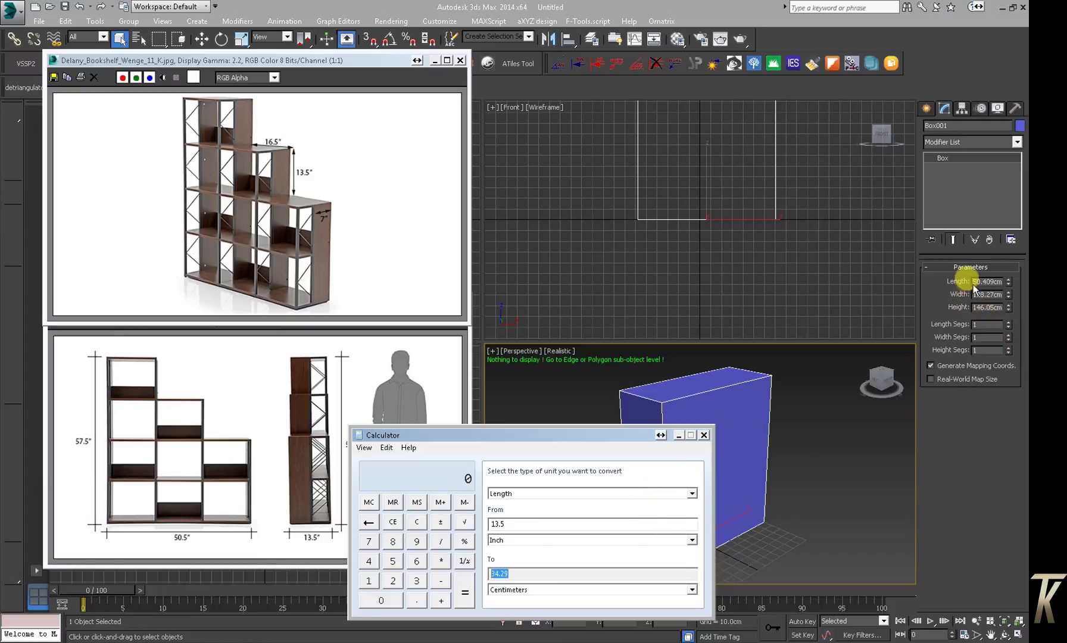
double_click(985, 281)
text(34.29)
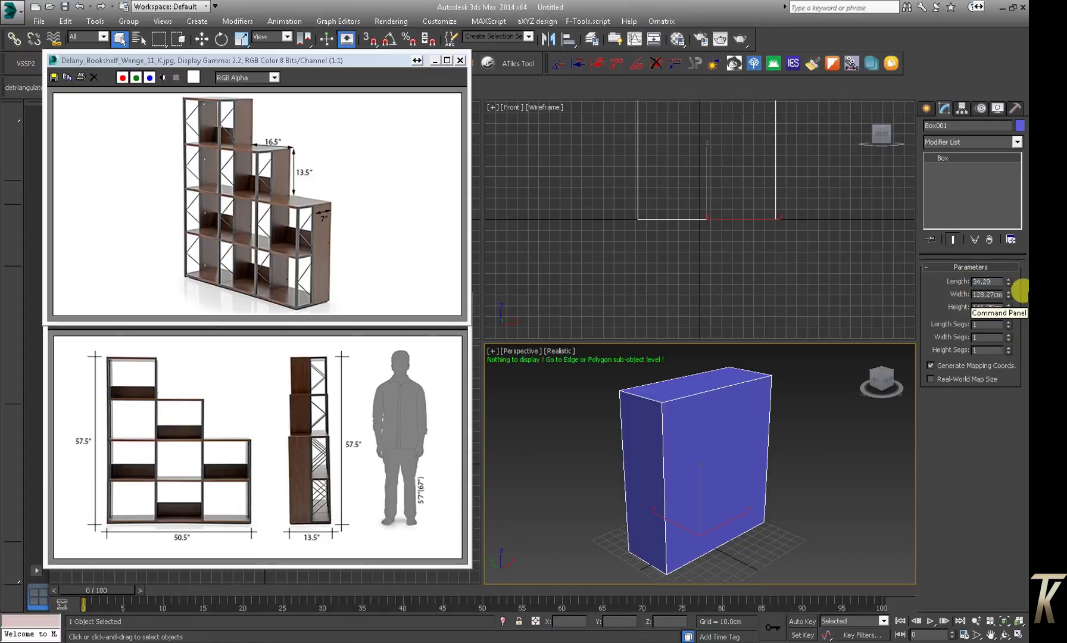
key(Return)
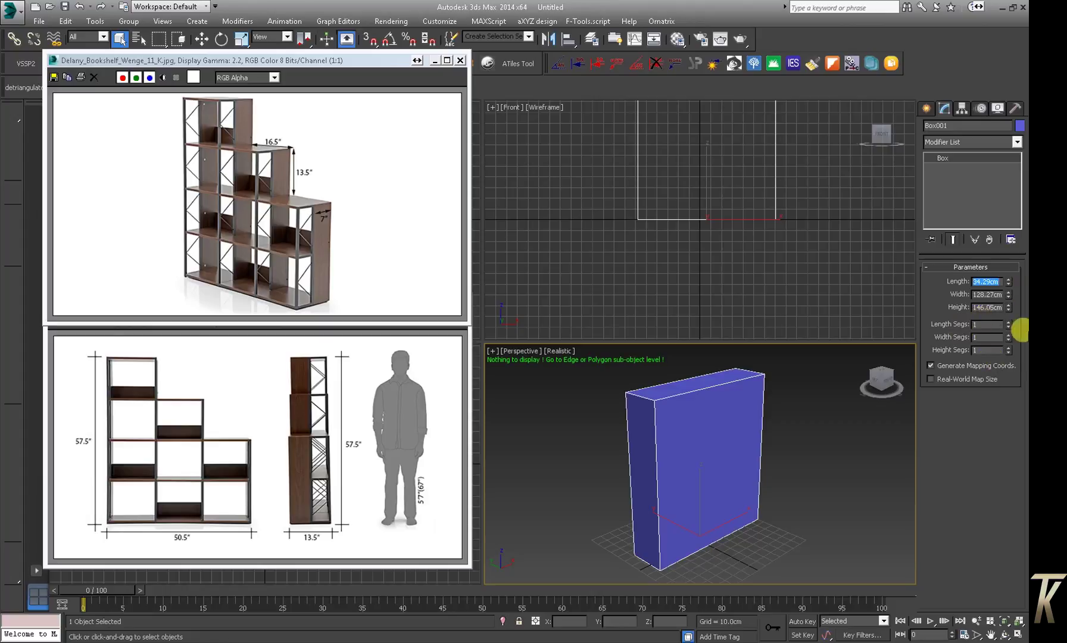
Orbit the view to inspect the box from the front and side
mouse_move(695, 428)
alt+middle_down()
mouse_move(753, 457)
mouse_move(762, 431)
mouse_move(704, 464)
mouse_move(690, 448)
alt+middle_up()
right_click(741, 409)
click(590, 486)
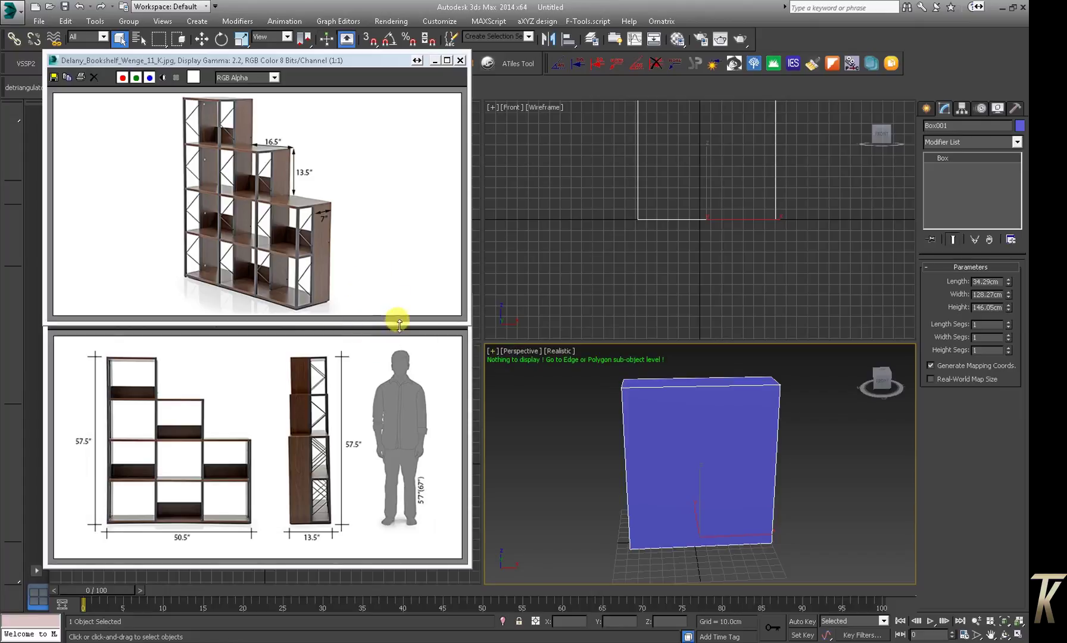
alt+middle_drag(661, 376, 825, 463)
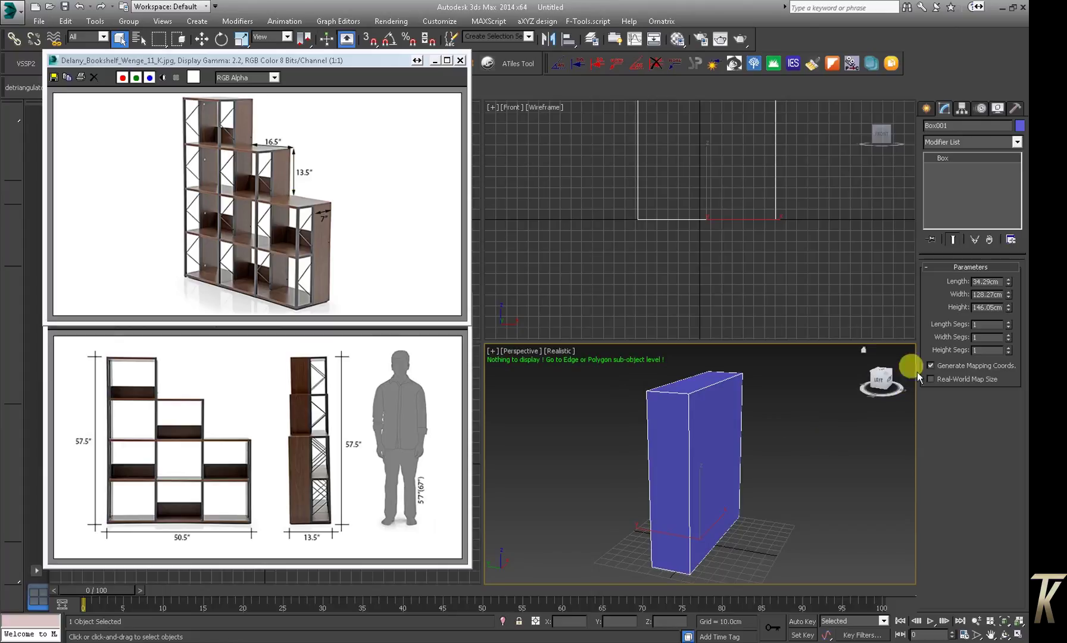
click(924, 108)
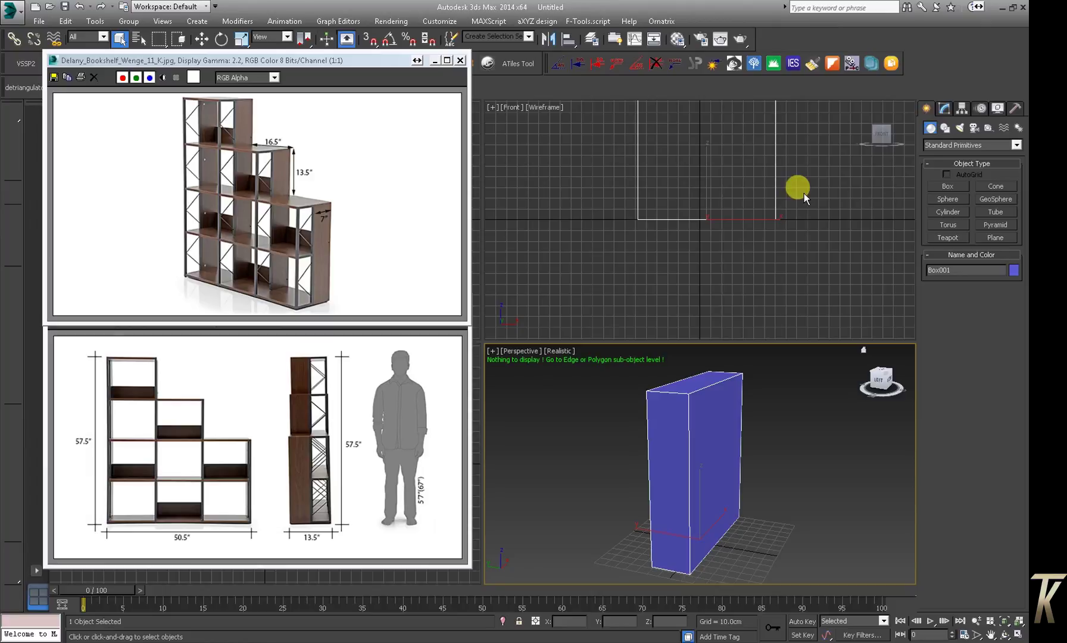
Draw a rectangle spline in the Front viewport
click(944, 128)
mouse_move(752, 266)
middle_down()
mouse_move(705, 252)
mouse_move(766, 254)
mouse_move(681, 254)
middle_up()
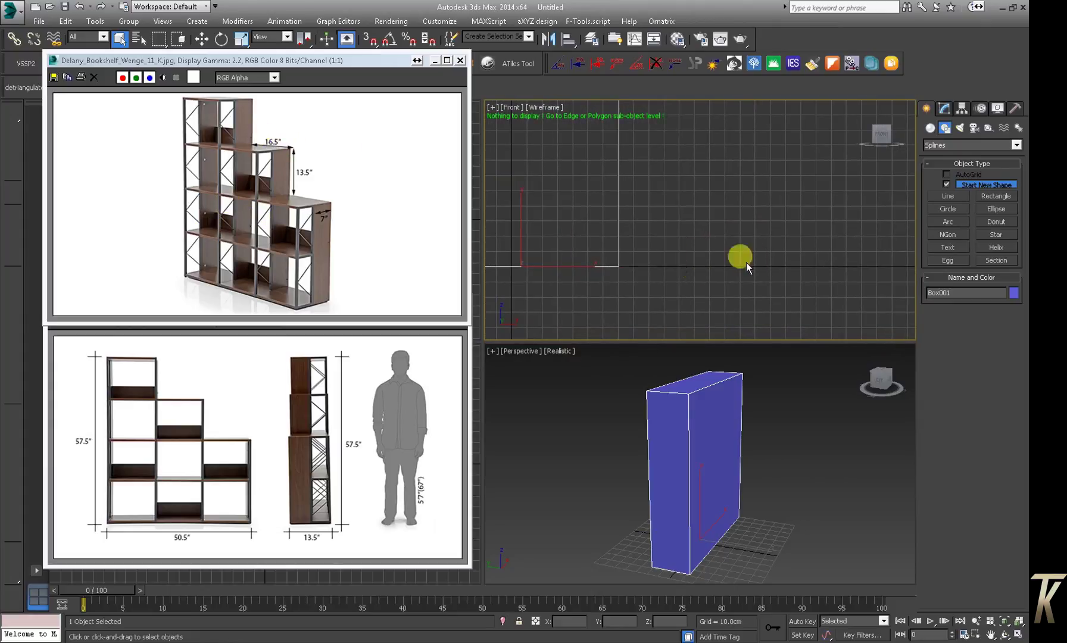
click(1002, 199)
drag(691, 269, 774, 205)
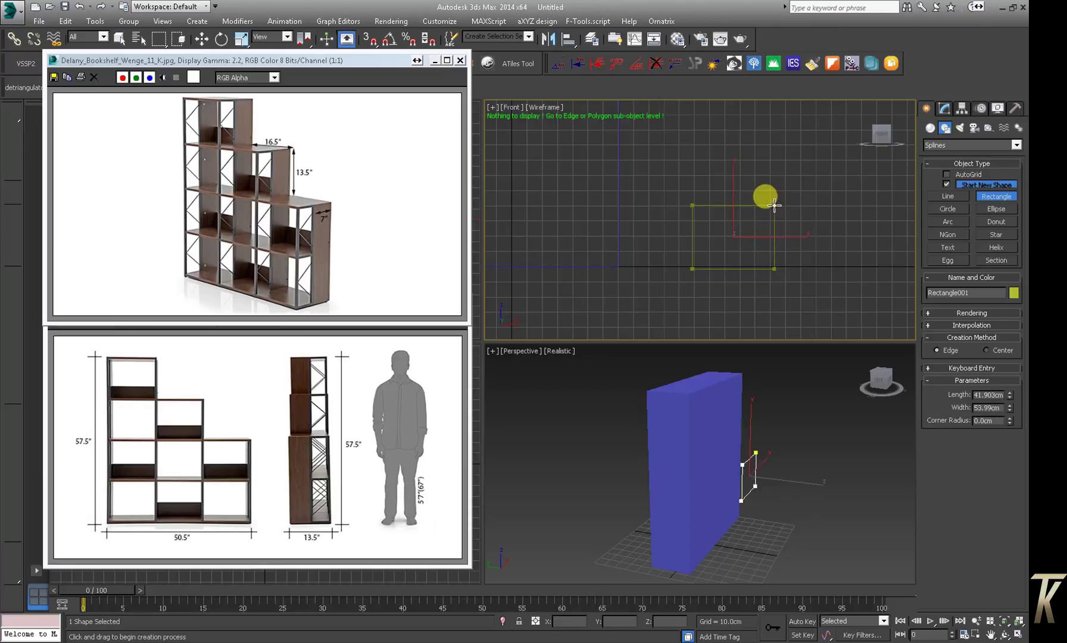
right_click(792, 229)
click(939, 110)
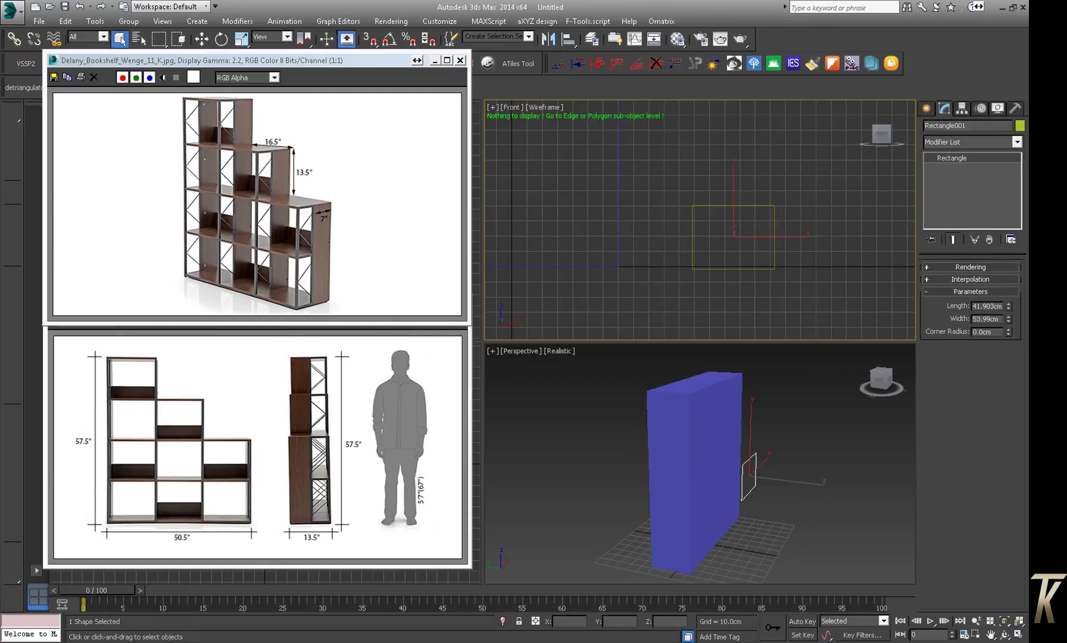
Convert 16.5 inches to 41.91 cm and enter it as the rectangle Width
key(alt+Tab)
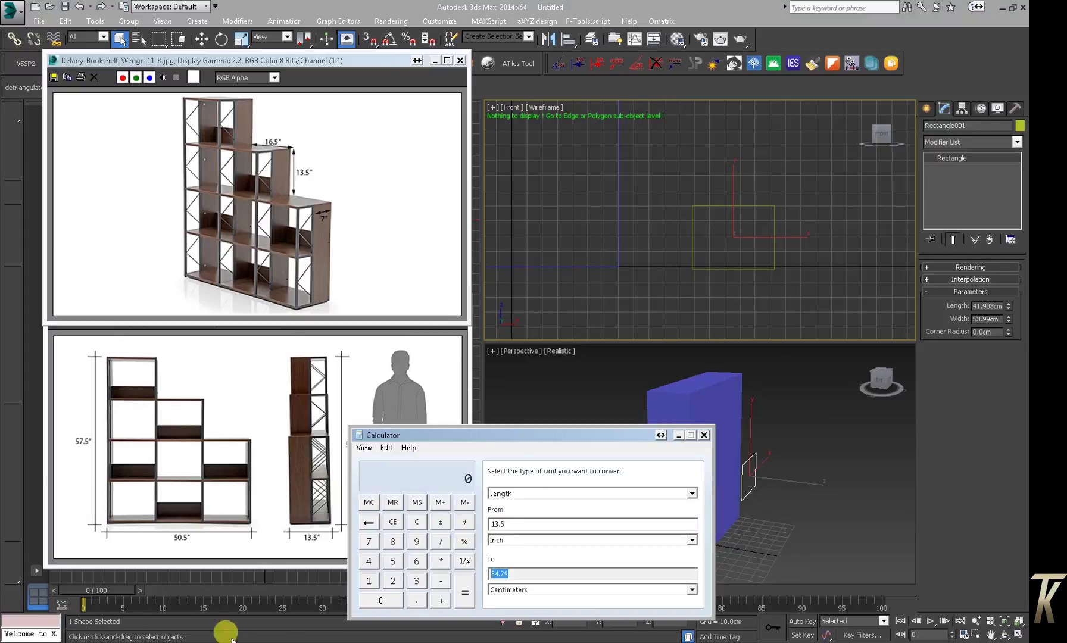
double_click(506, 523)
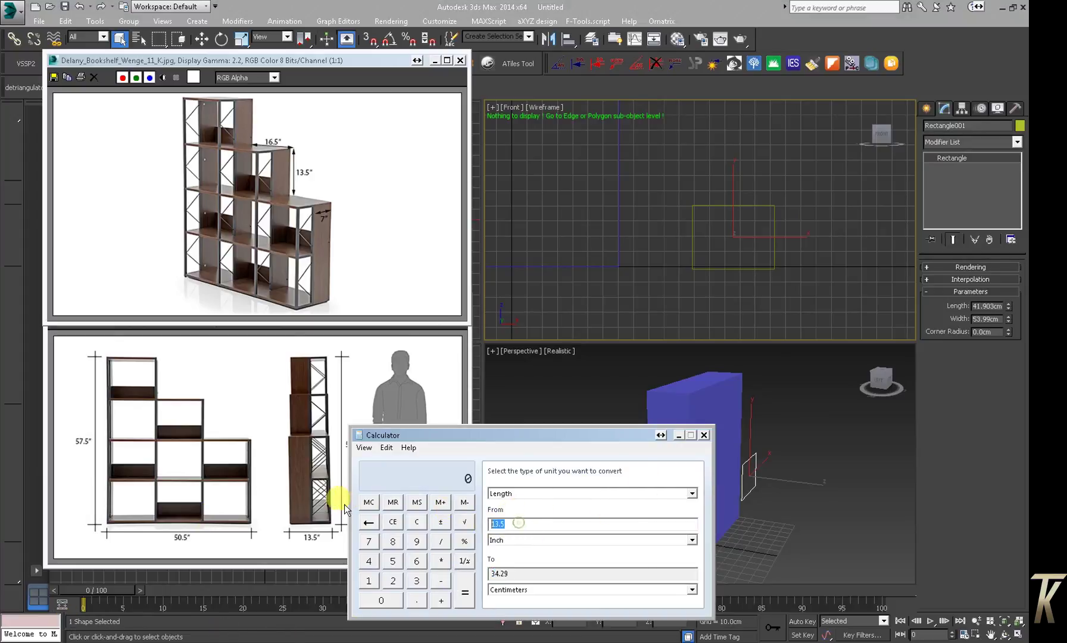
text(16.)
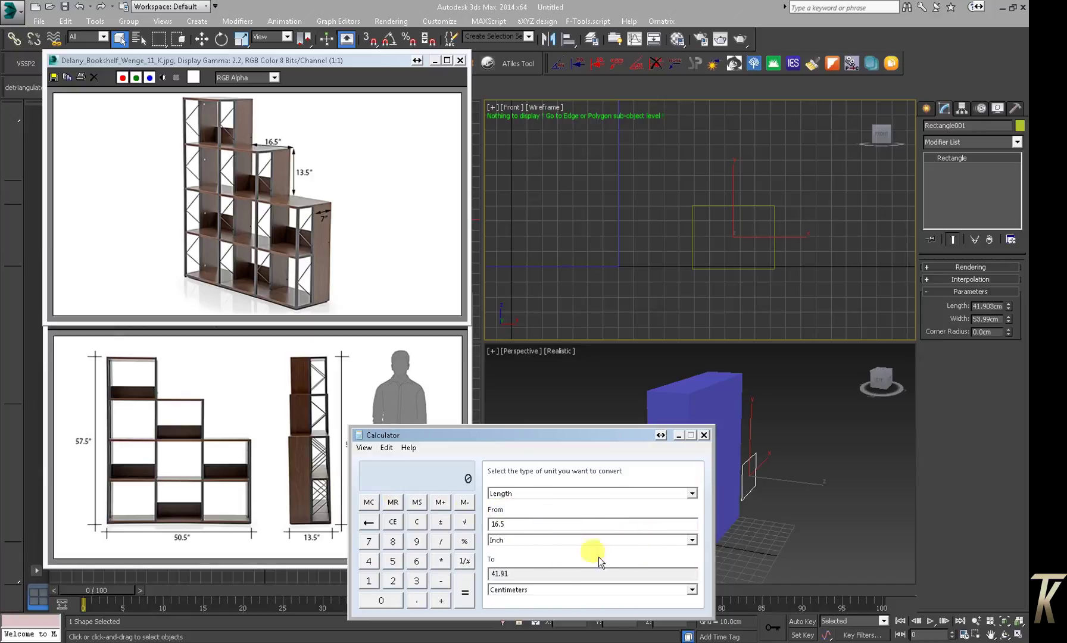
double_click(536, 575)
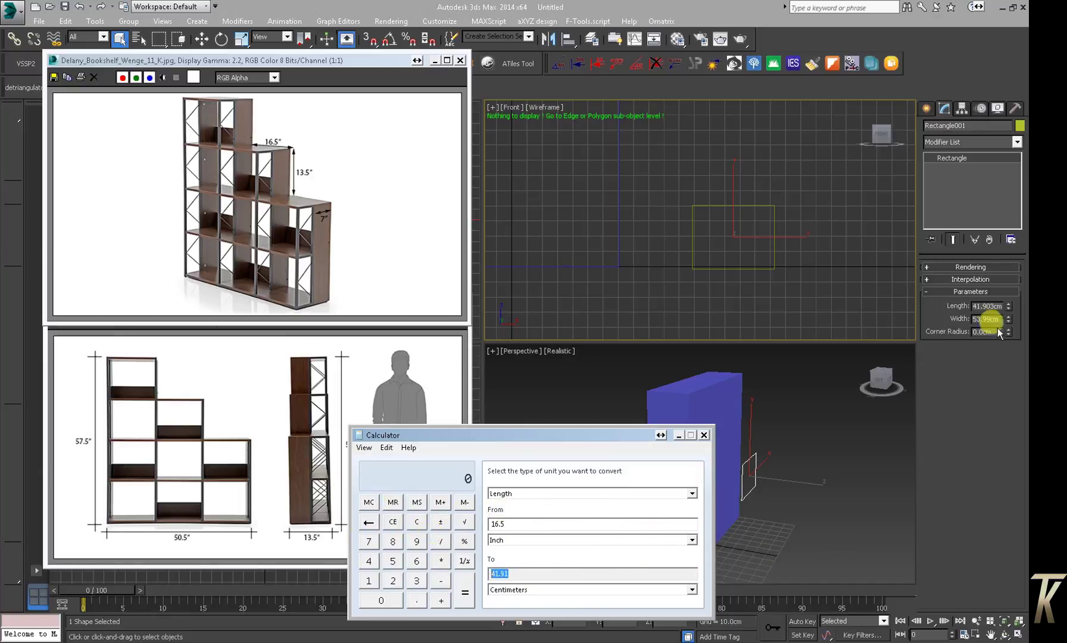
click(988, 306)
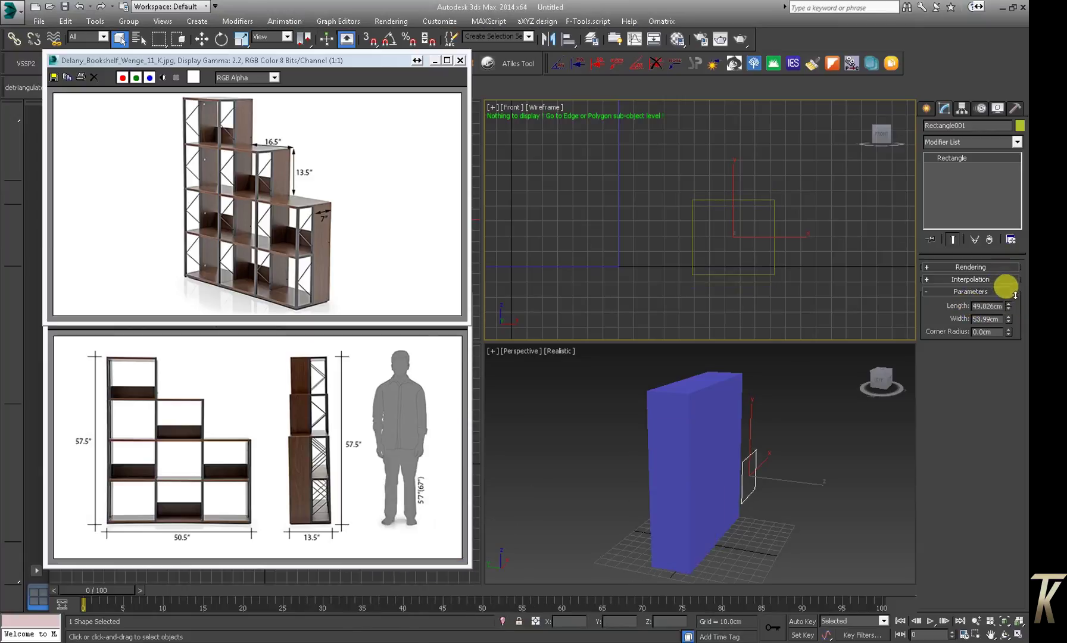
double_click(1000, 319)
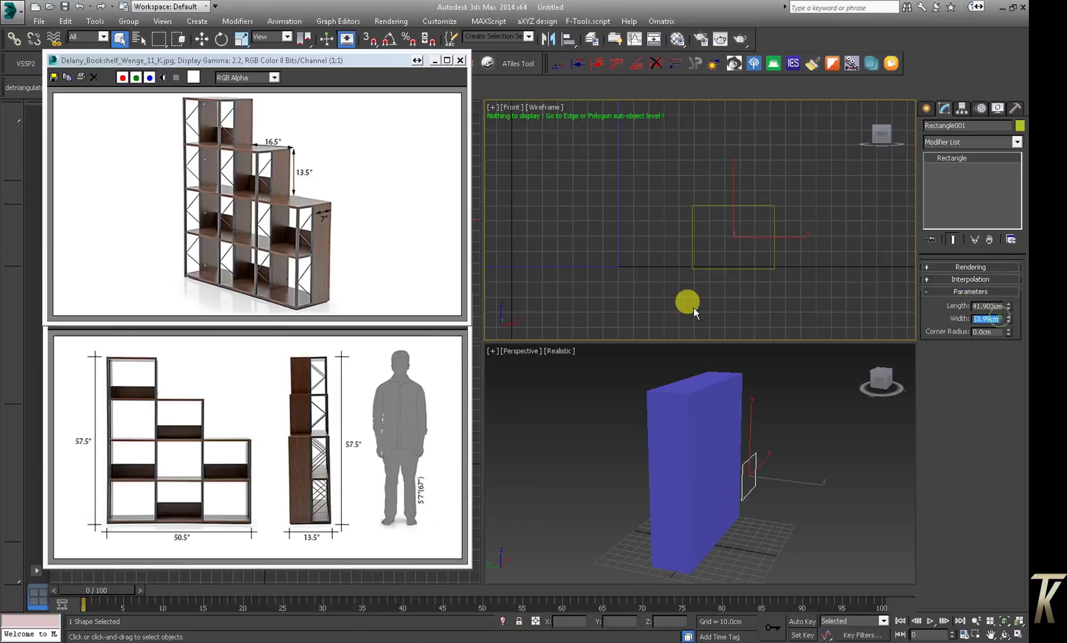
text(41.91)
click(979, 306)
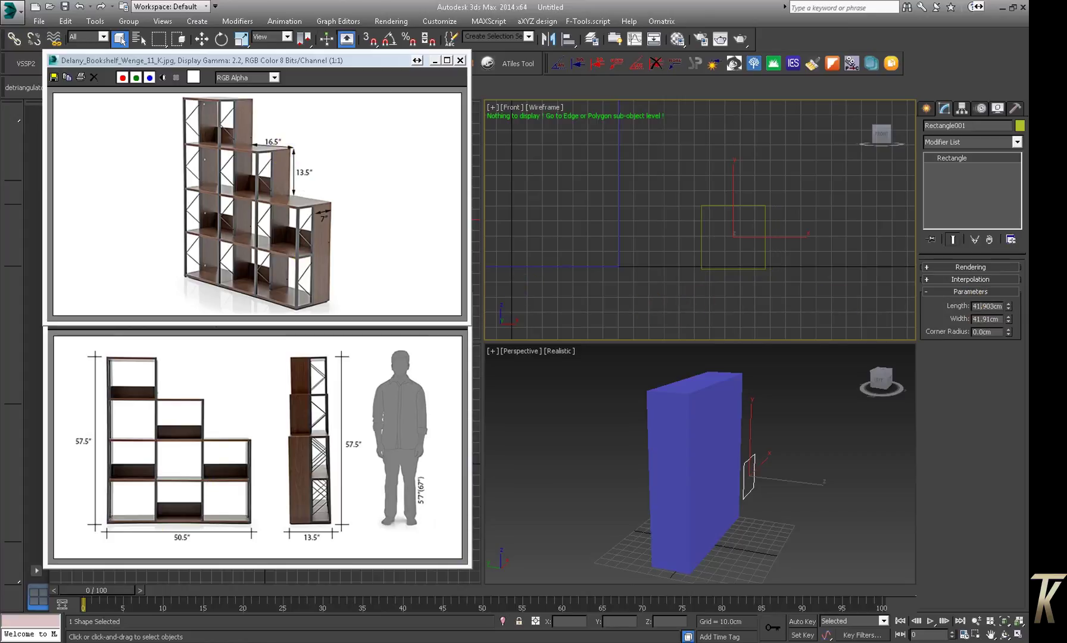
Convert 13.5 inches to 34.29 cm and set it as the rectangle Length
key(alt+Tab)
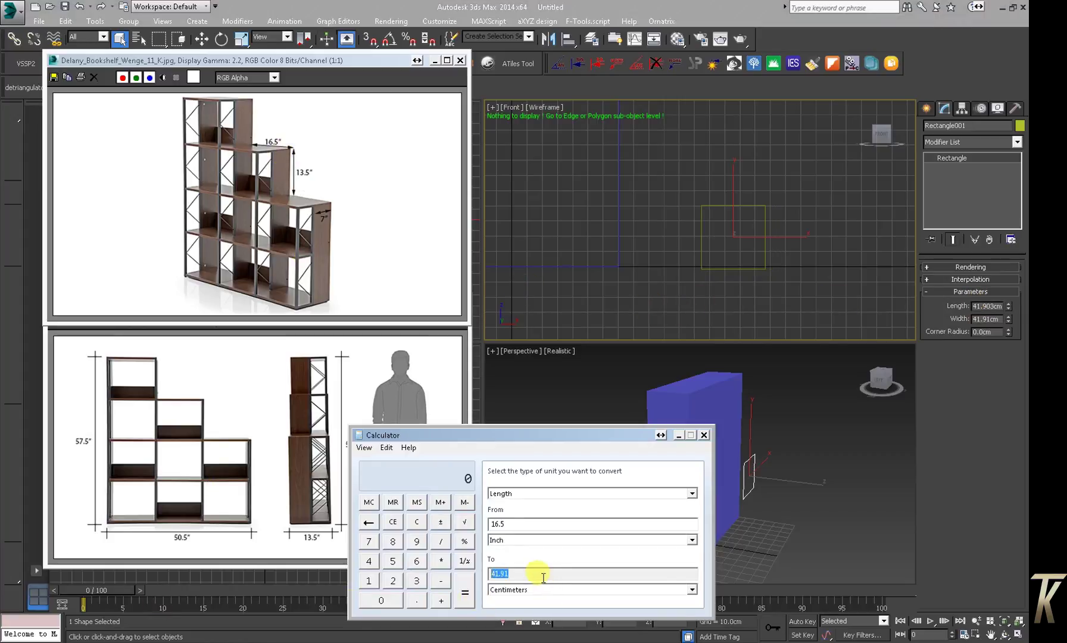
double_click(542, 525)
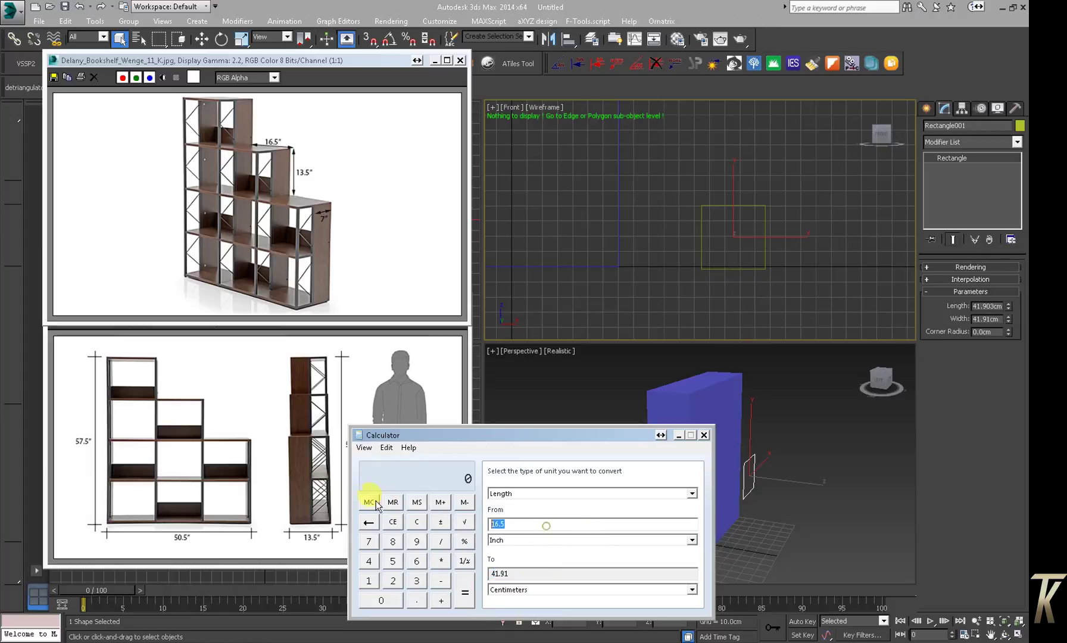
text(13.)
text(5)
double_click(529, 573)
click(997, 318)
mouse_move(1008, 319)
mouse_down()
mouse_move(1005, 295)
mouse_move(1010, 333)
mouse_up()
double_click(973, 306)
text(34.29)
key(Return)
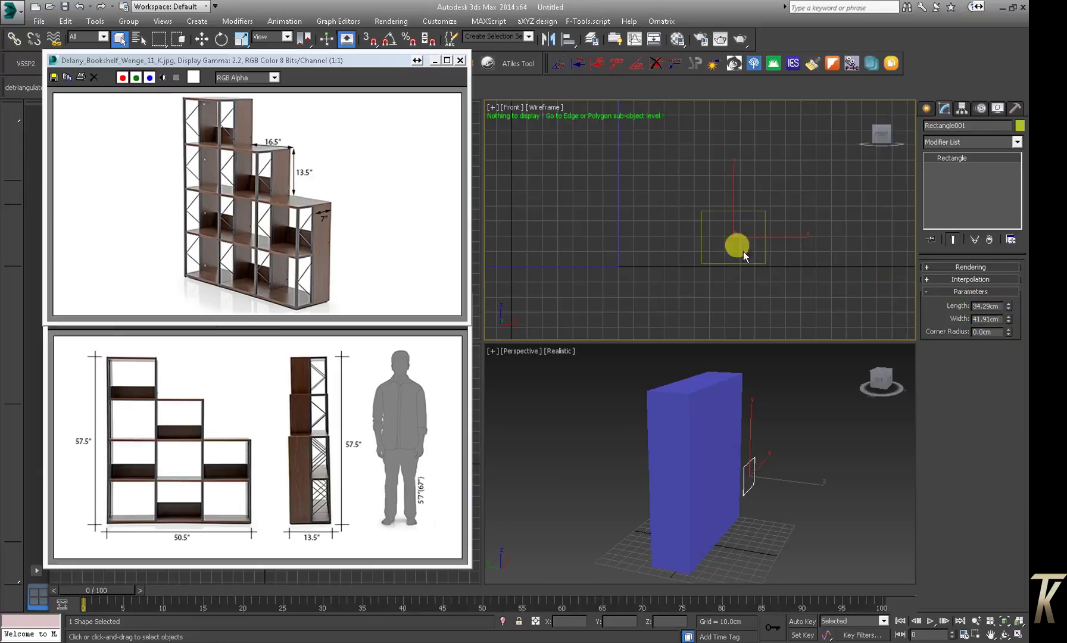
click(201, 39)
Vertex-snap the rectangle onto the blue box's corner and slide it along X beside the box
scroll(788, 216, down, 3)
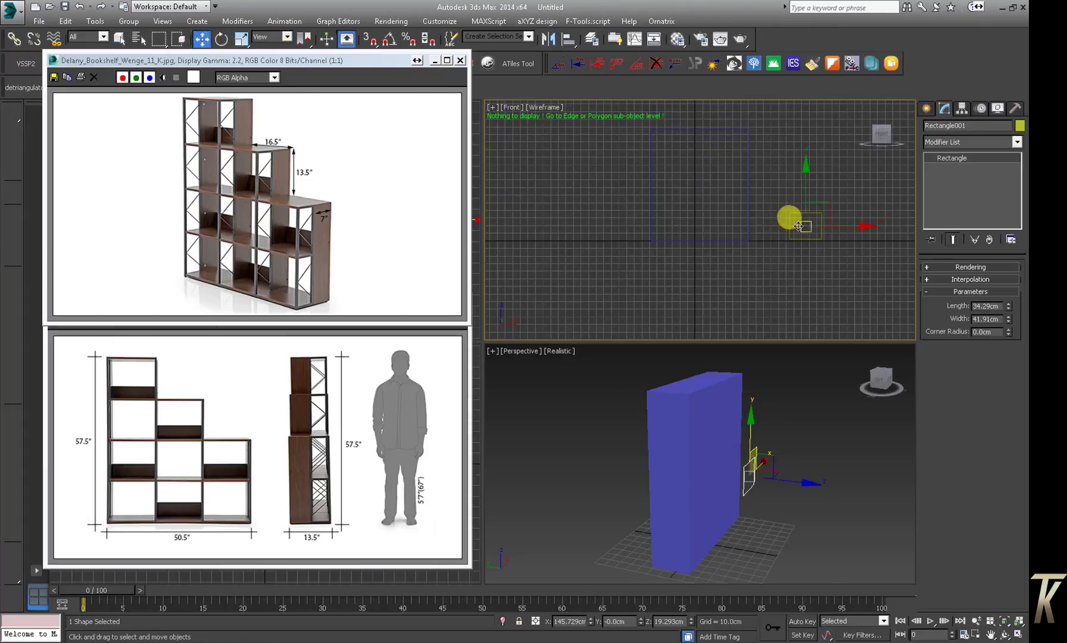
drag(827, 205, 702, 195)
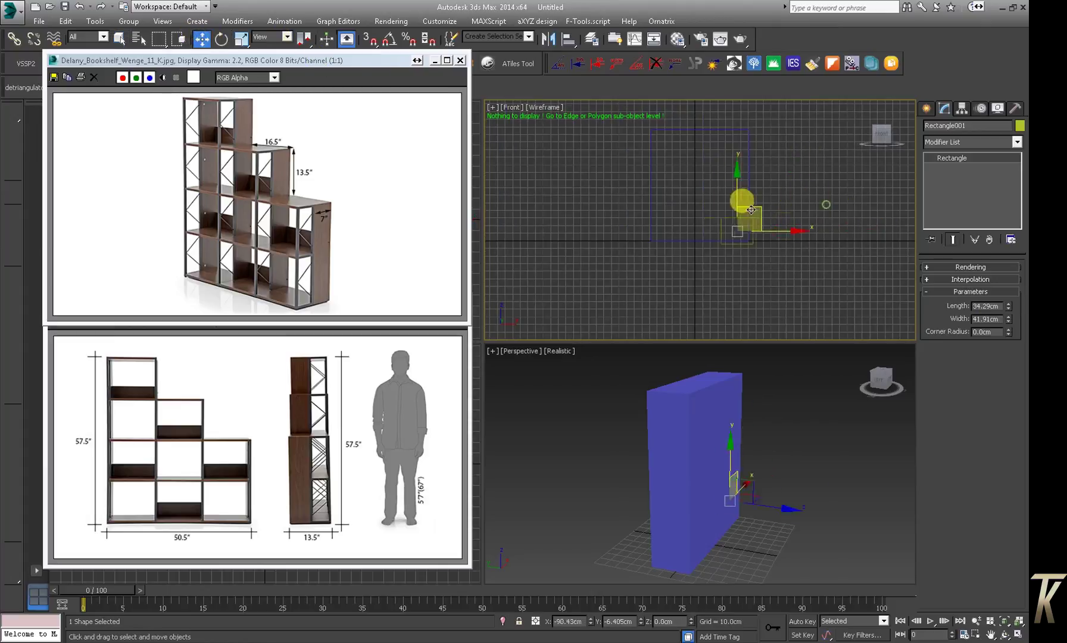
scroll(660, 228, up, 4)
click(369, 39)
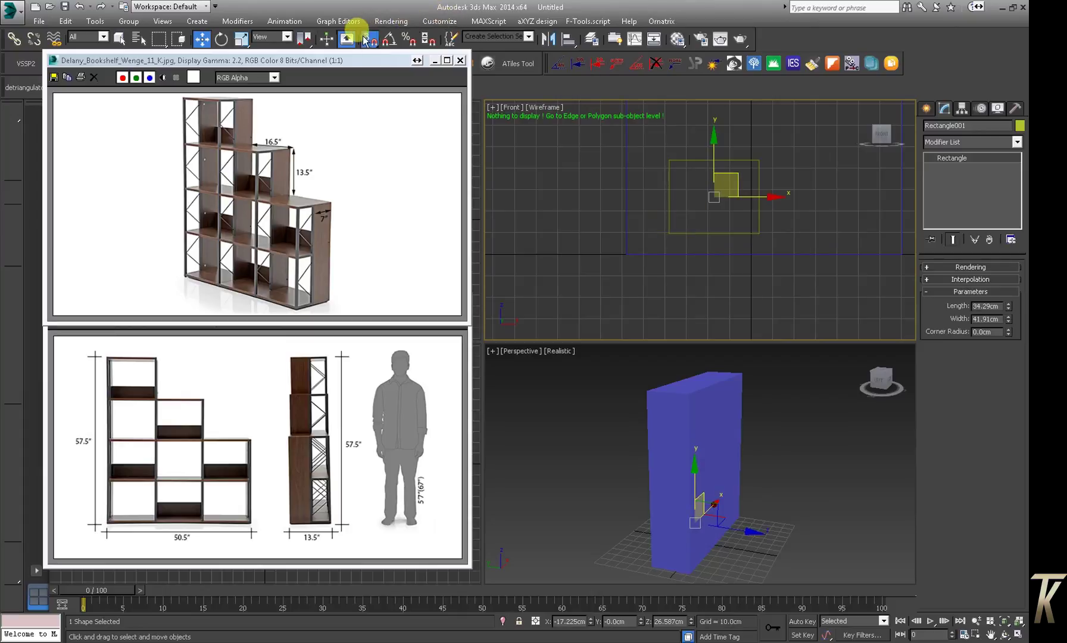
drag(662, 223, 616, 240)
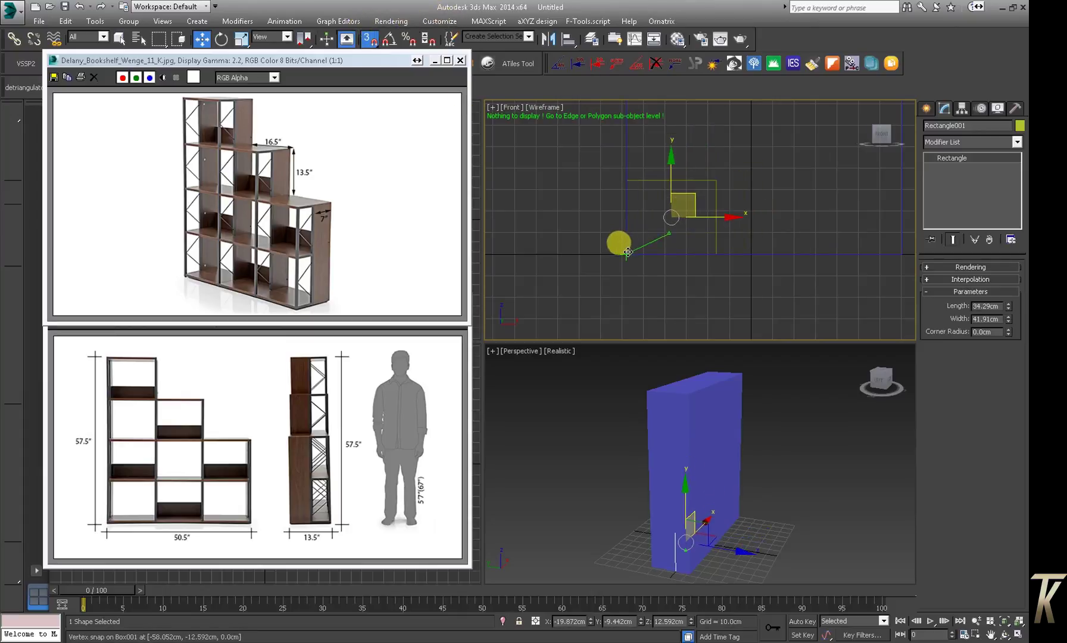
scroll(727, 245, down, 4)
drag(760, 245, 866, 234)
scroll(858, 267, up, 3)
scroll(648, 248, up, 2)
scroll(669, 261, up, 2)
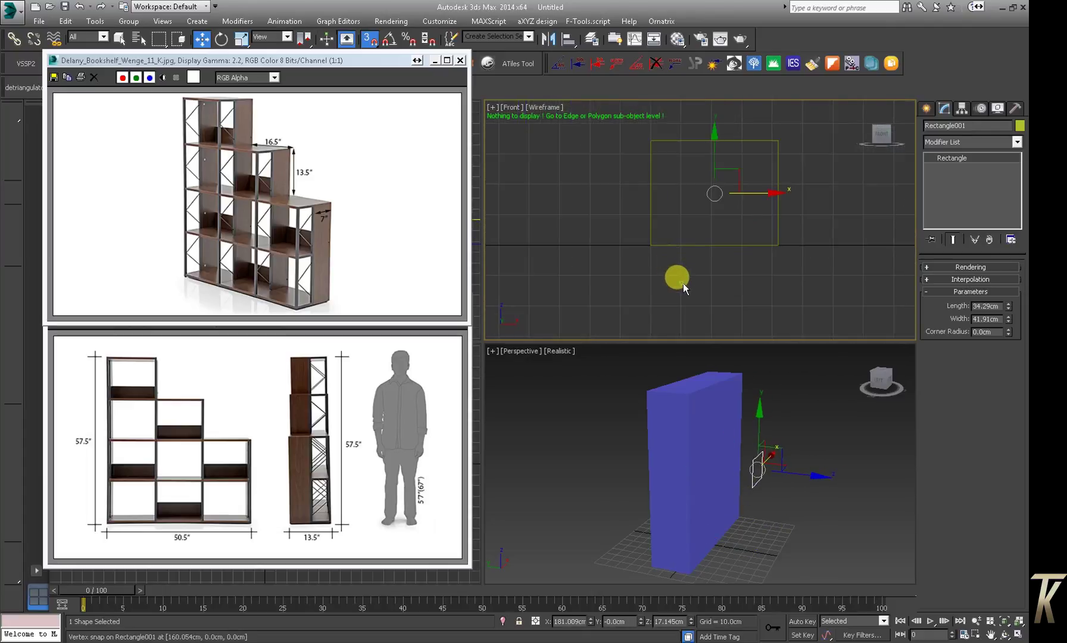
click(683, 282)
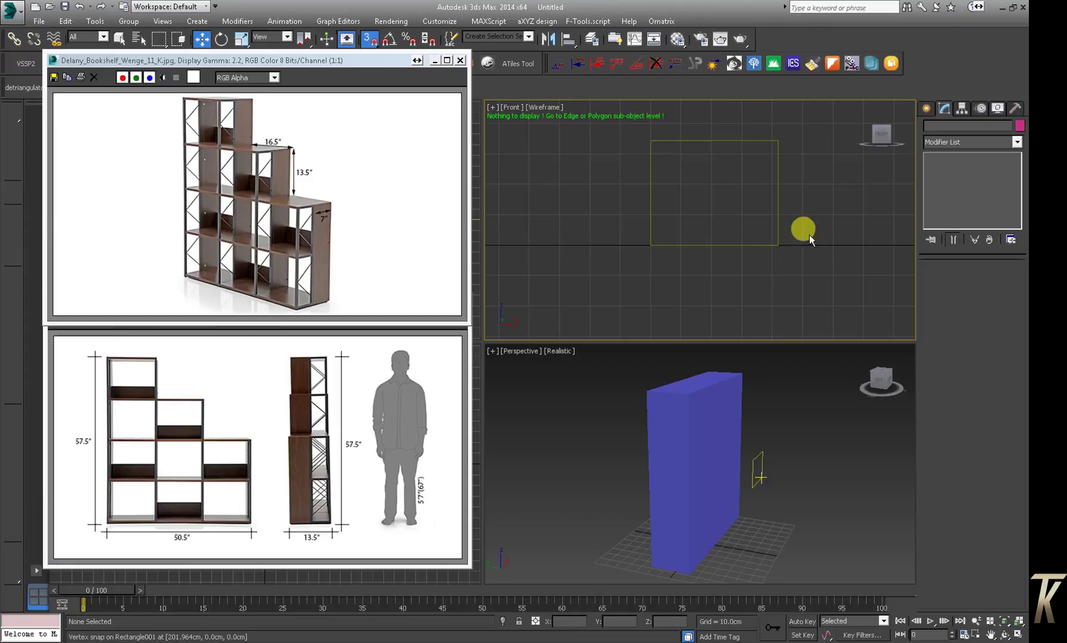
Convert the shelf's 7-inch depth to 17.78 cm in the unit converter, then reselect the rectangle
click(940, 141)
click(943, 140)
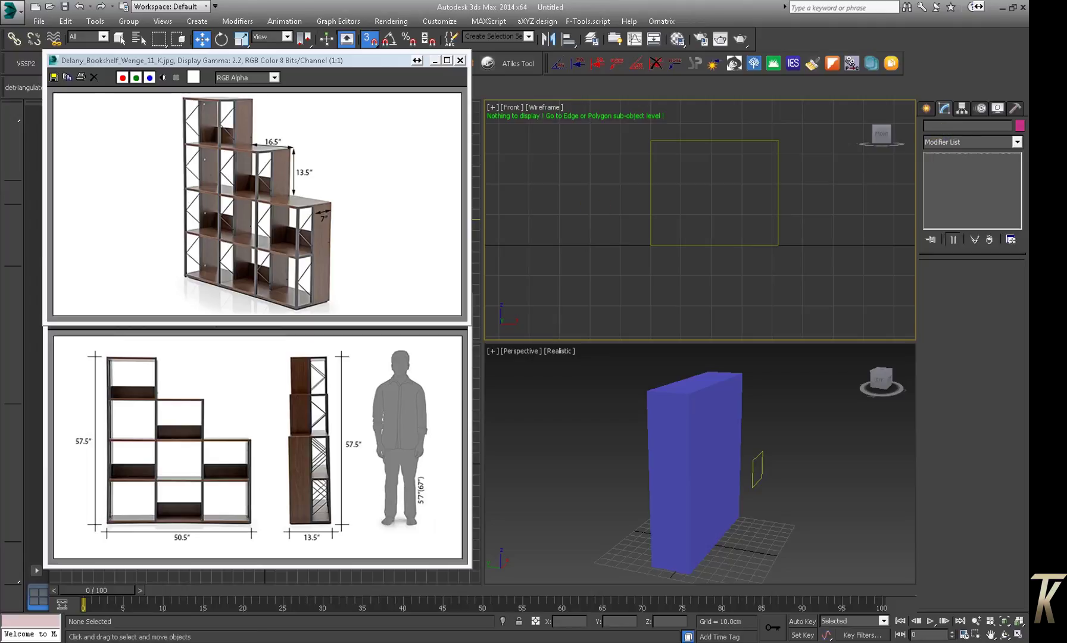
key(alt+Tab)
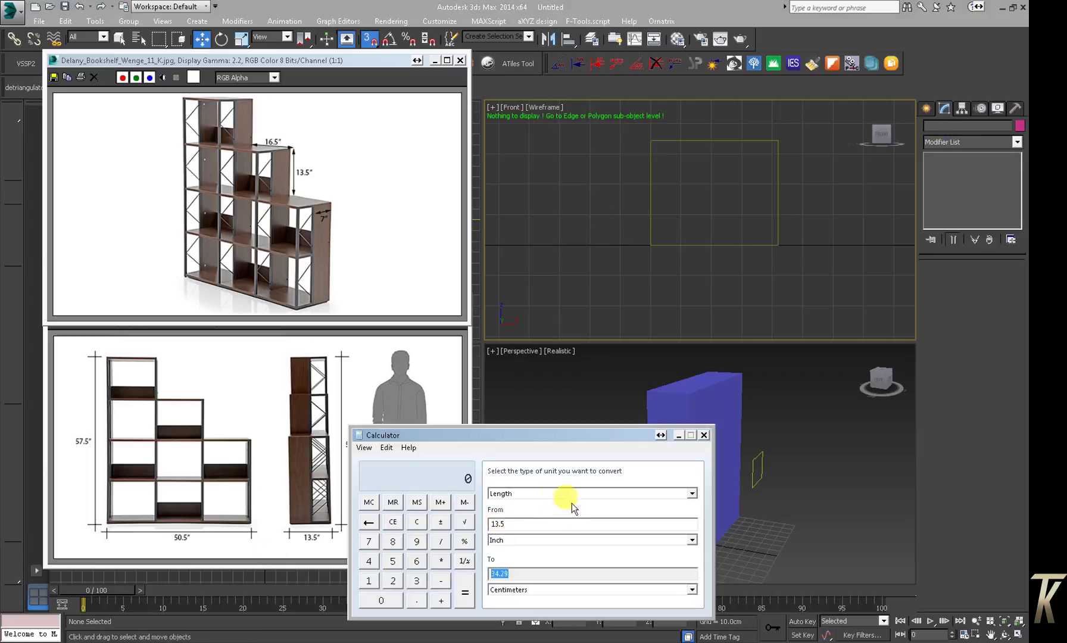
double_click(506, 522)
text(7)
double_click(505, 573)
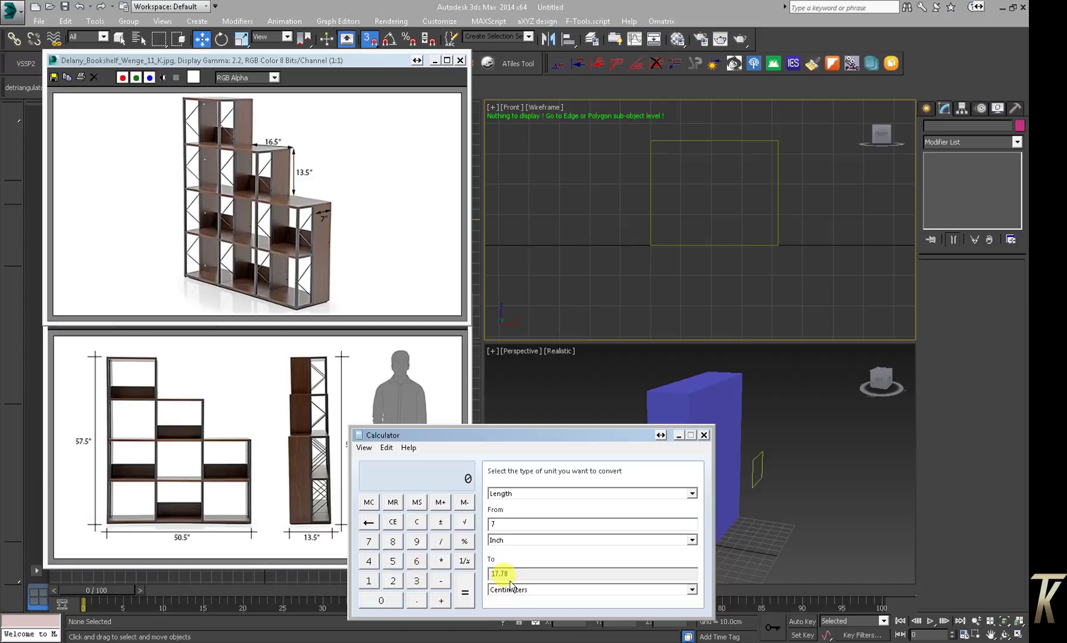
click(777, 205)
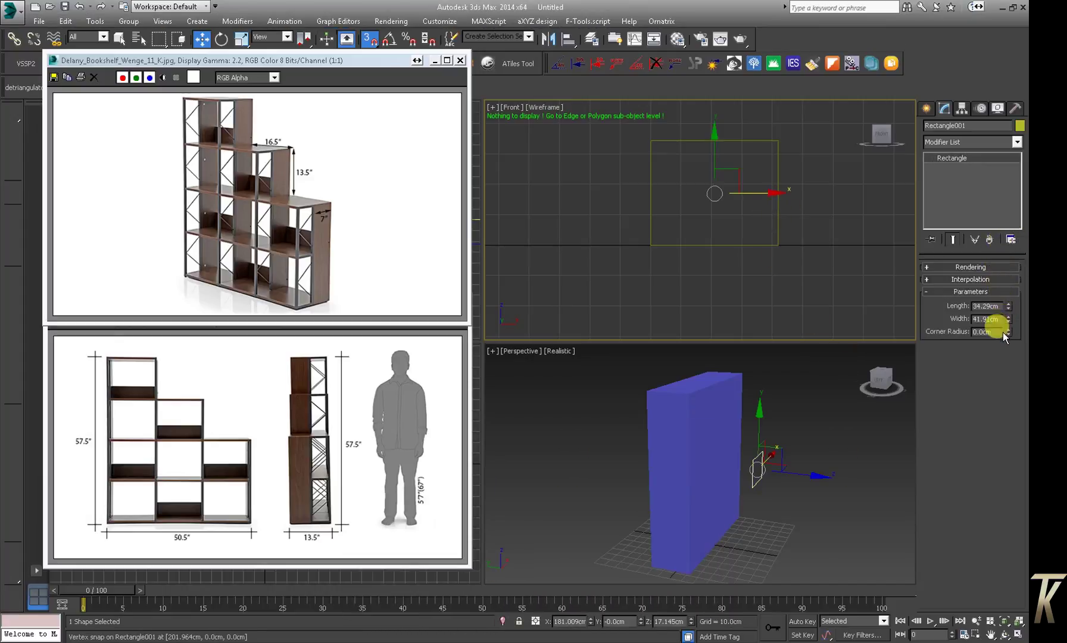
click(986, 141)
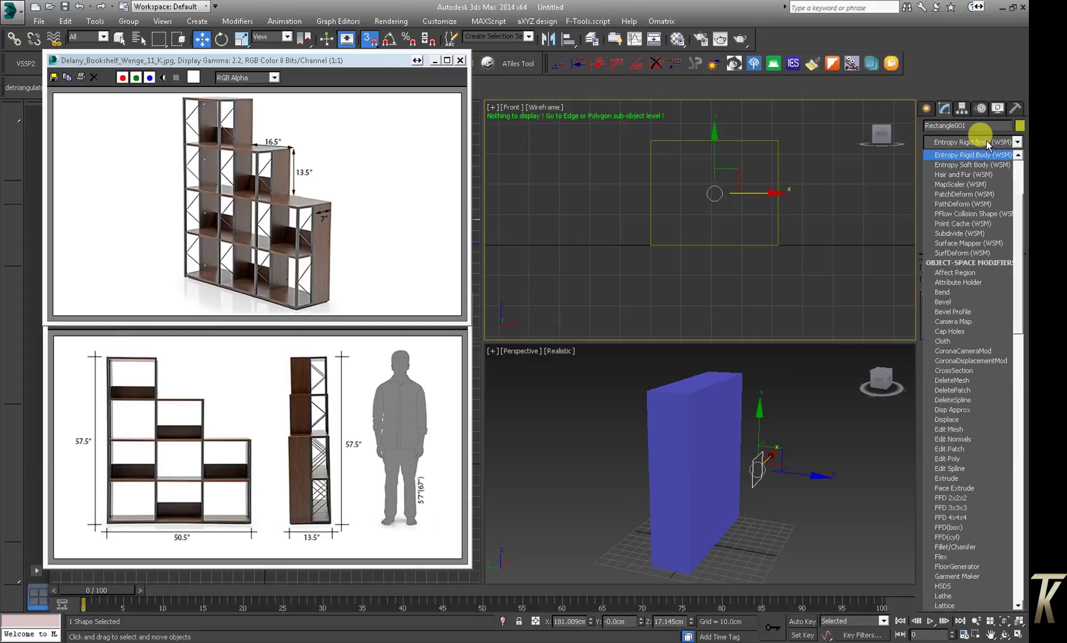
Add Edit Spline to Rectangle001 and Outline its spline into an inner border at Spline level
click(973, 469)
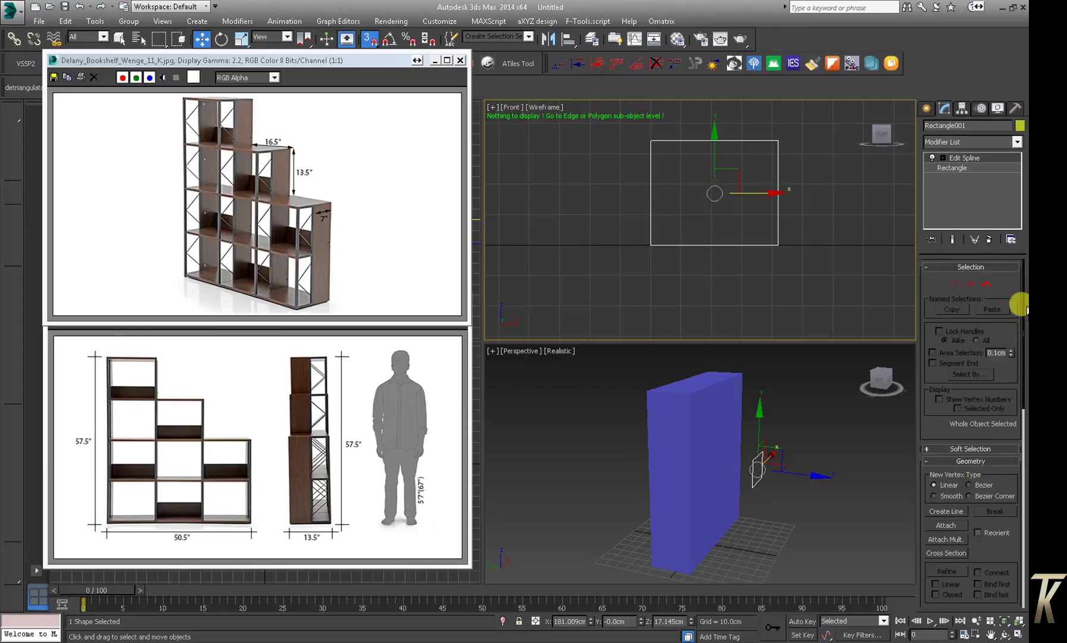
drag(986, 503, 985, 287)
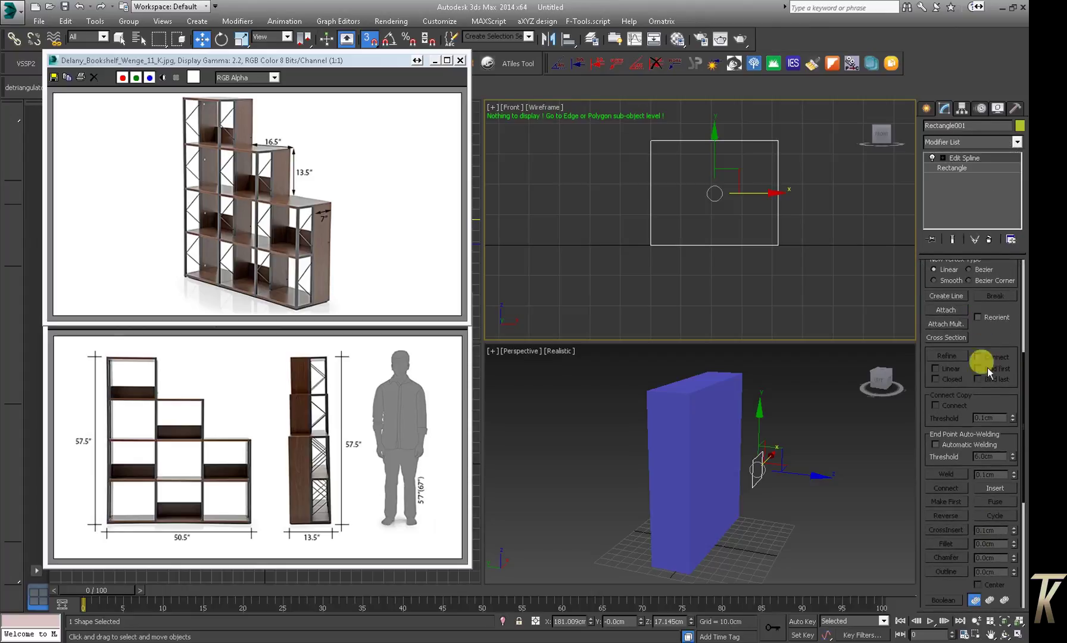
click(942, 158)
click(964, 186)
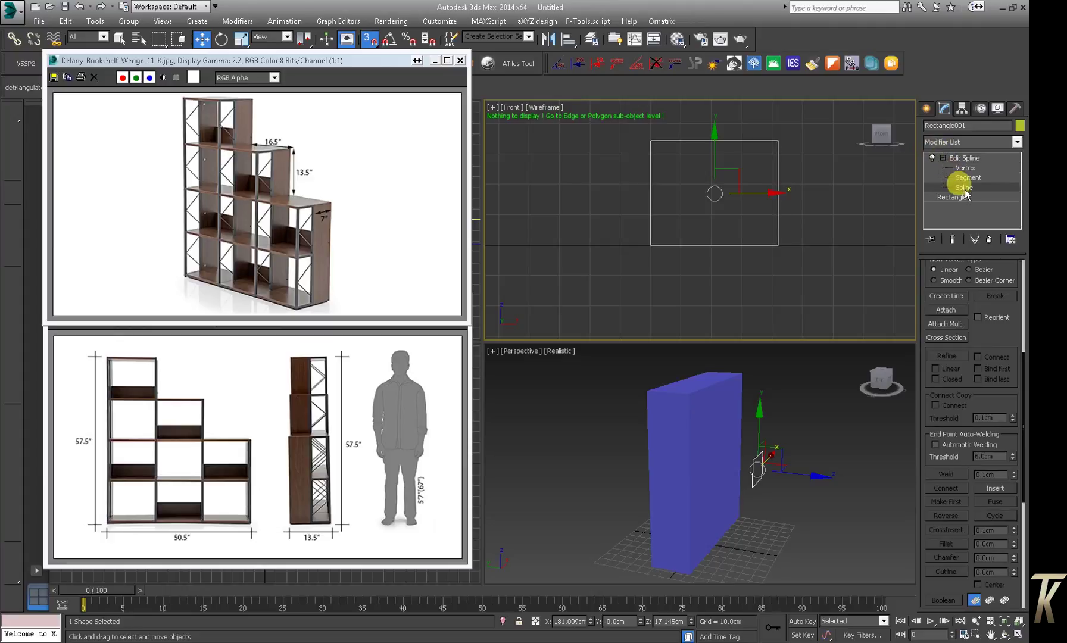
click(775, 209)
click(1013, 569)
drag(1014, 571, 1016, 575)
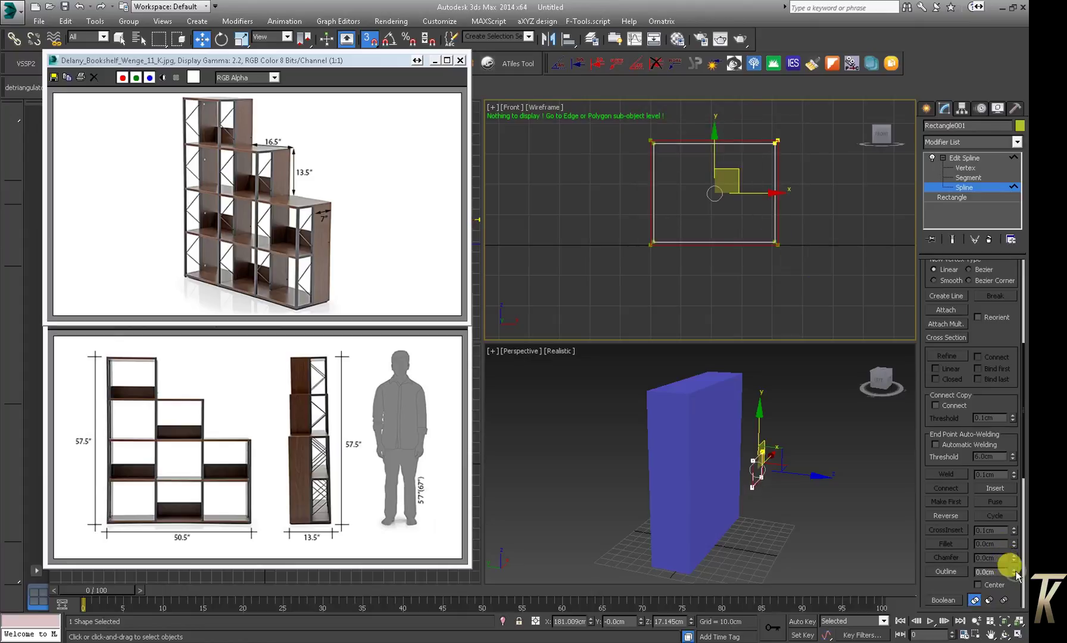
scroll(815, 250, up, 2)
scroll(772, 227, down, 2)
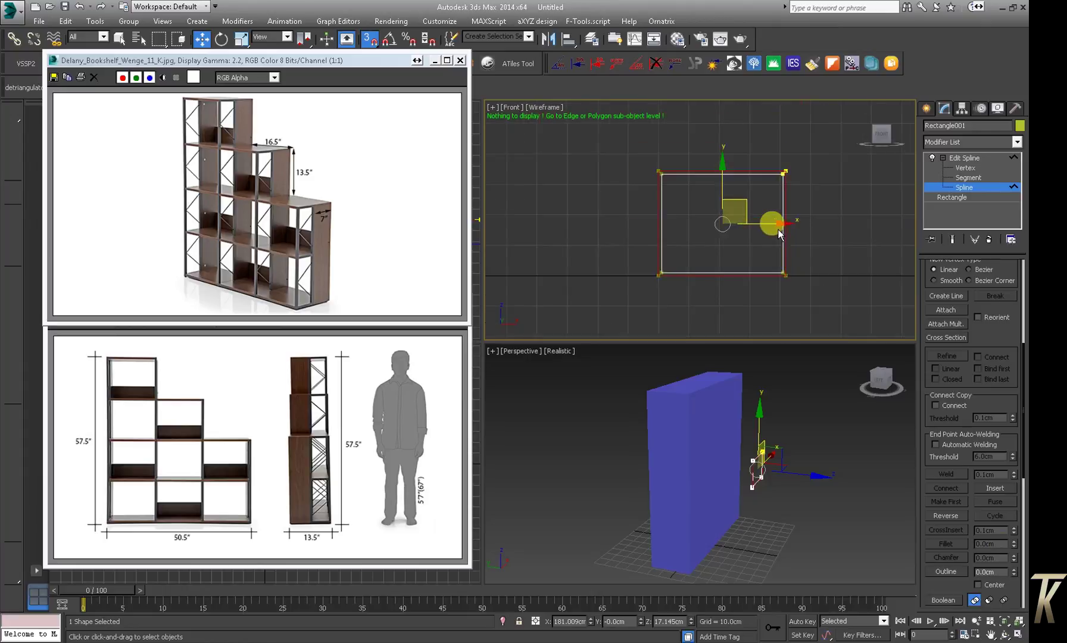
scroll(771, 226, down, 2)
click(963, 187)
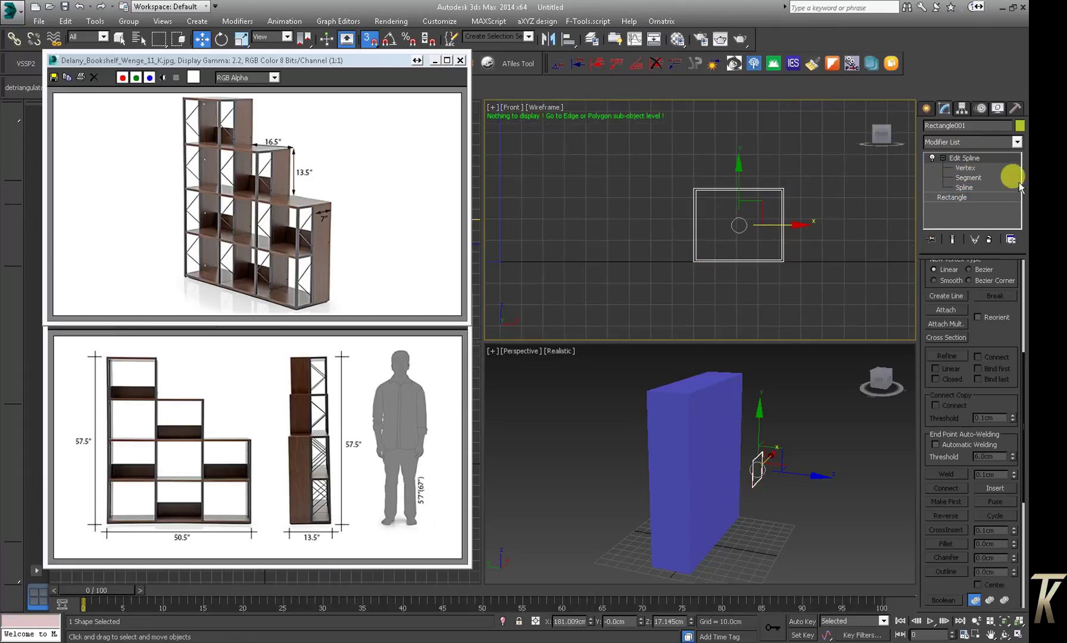
click(986, 141)
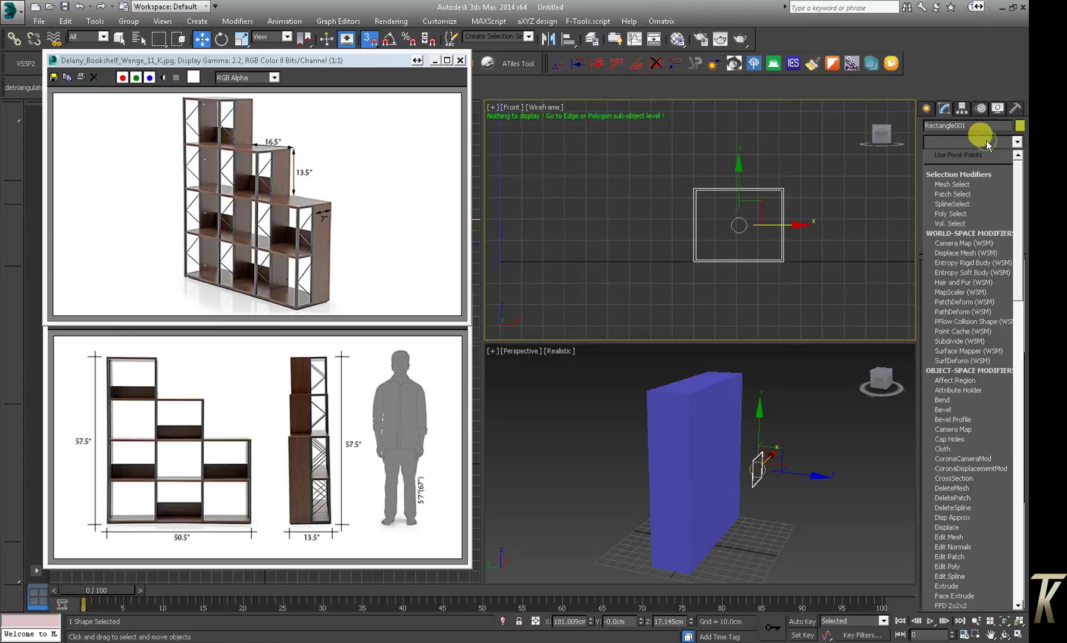
Extrude the outlined rectangle 17.78 cm into an open shelf box
key(e)
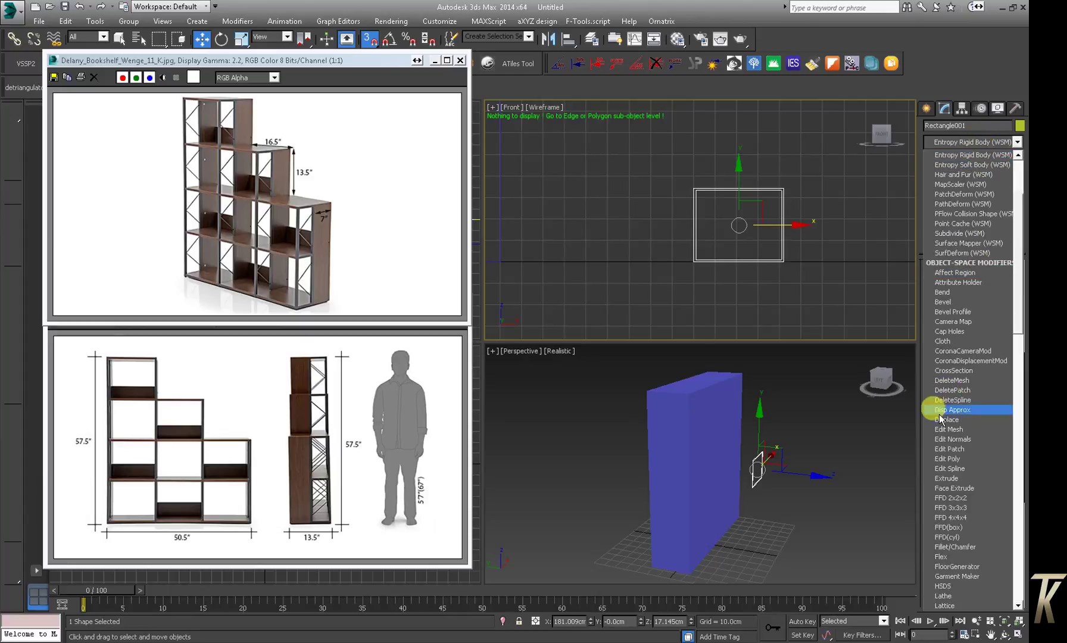
click(964, 479)
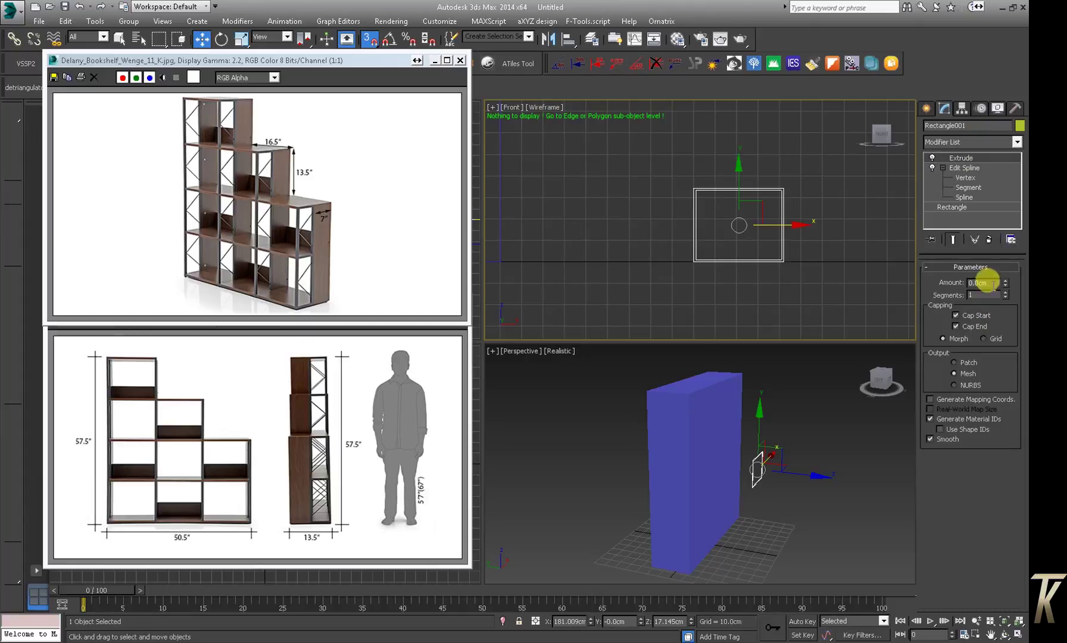
click(812, 445)
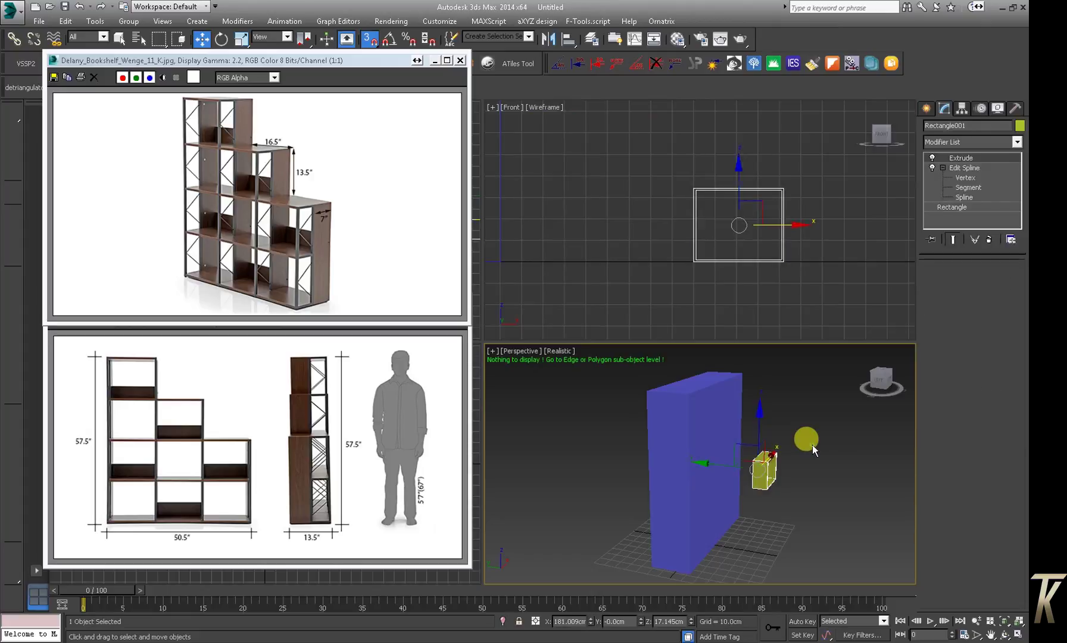
scroll(766, 485, up, 5)
click(764, 473)
mouse_move(764, 473)
ctrl+alt+middle_down()
mouse_move(617, 525)
mouse_move(762, 493)
ctrl+alt+middle_up()
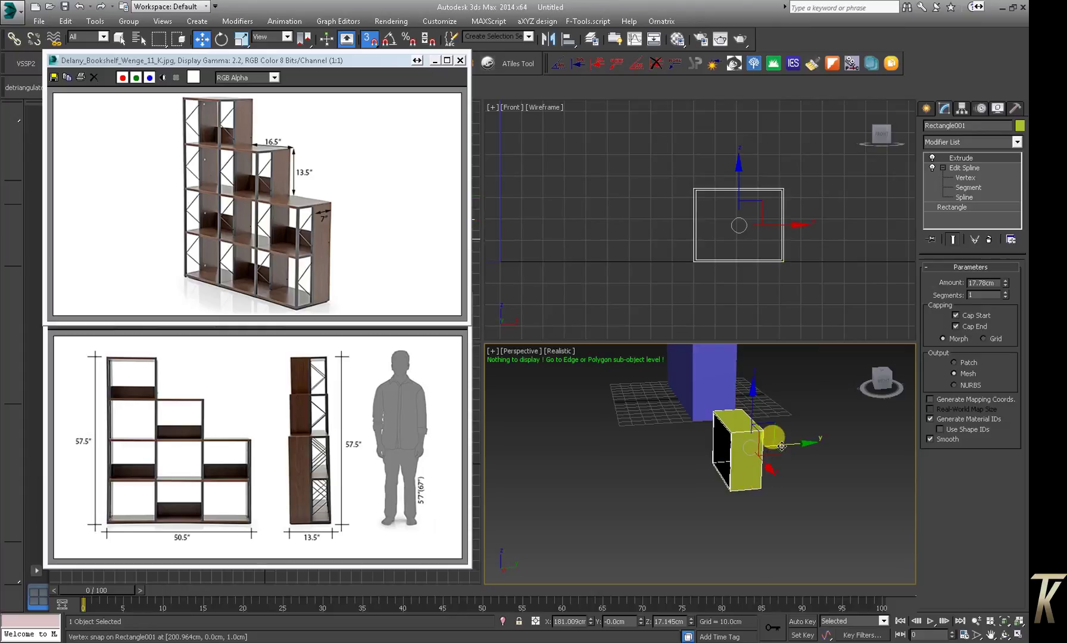
click(777, 487)
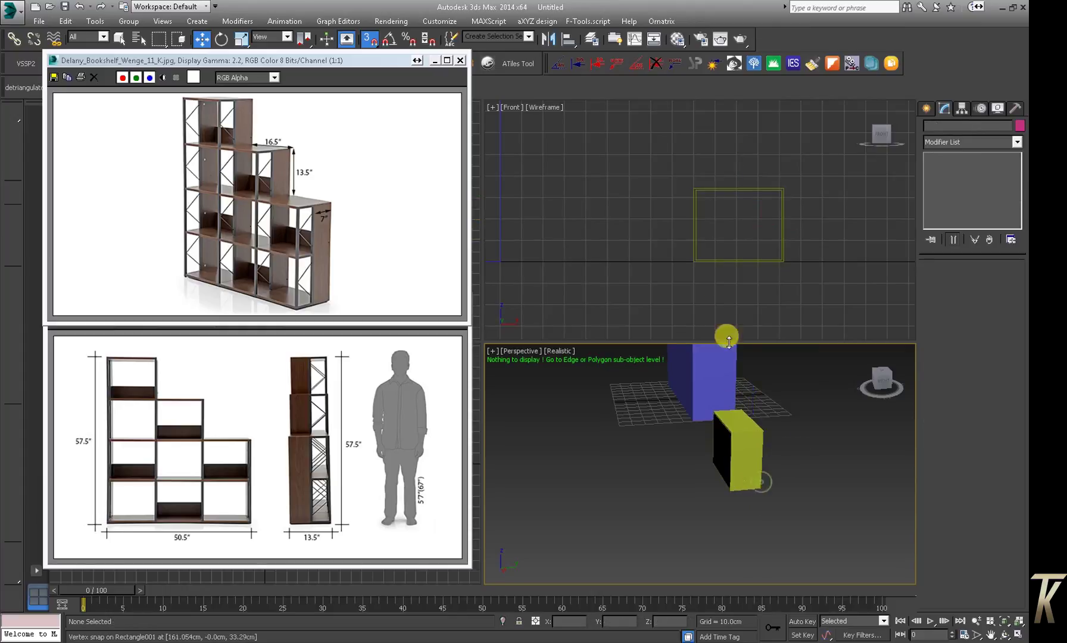
scroll(825, 293, down, 3)
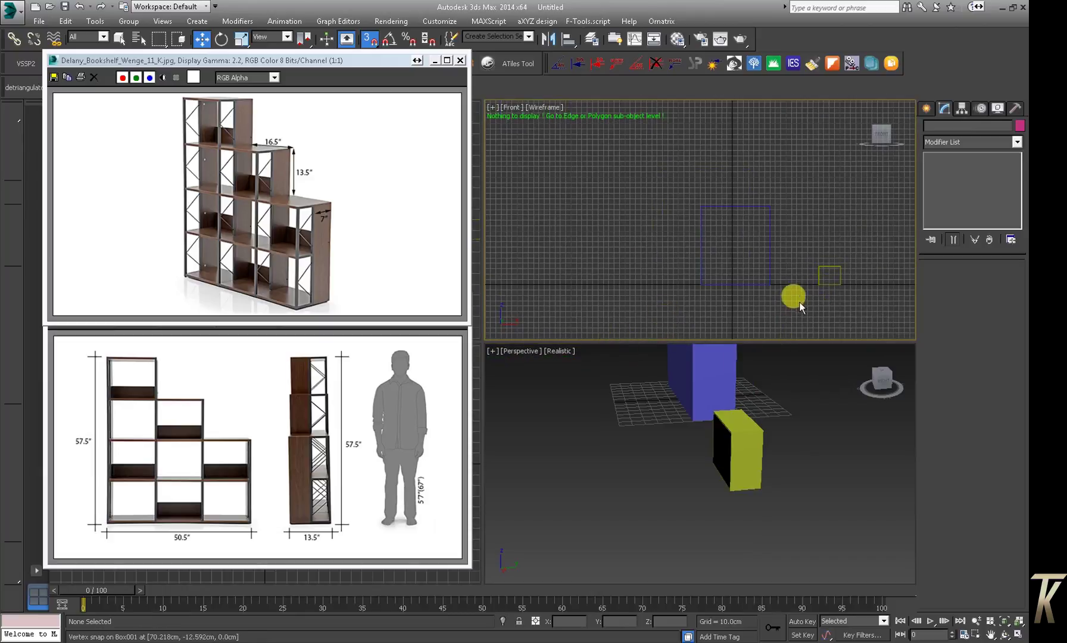
In the Left view, snap the shelf box against the blue block's corner
middle_drag(736, 222, 719, 196)
key(l)
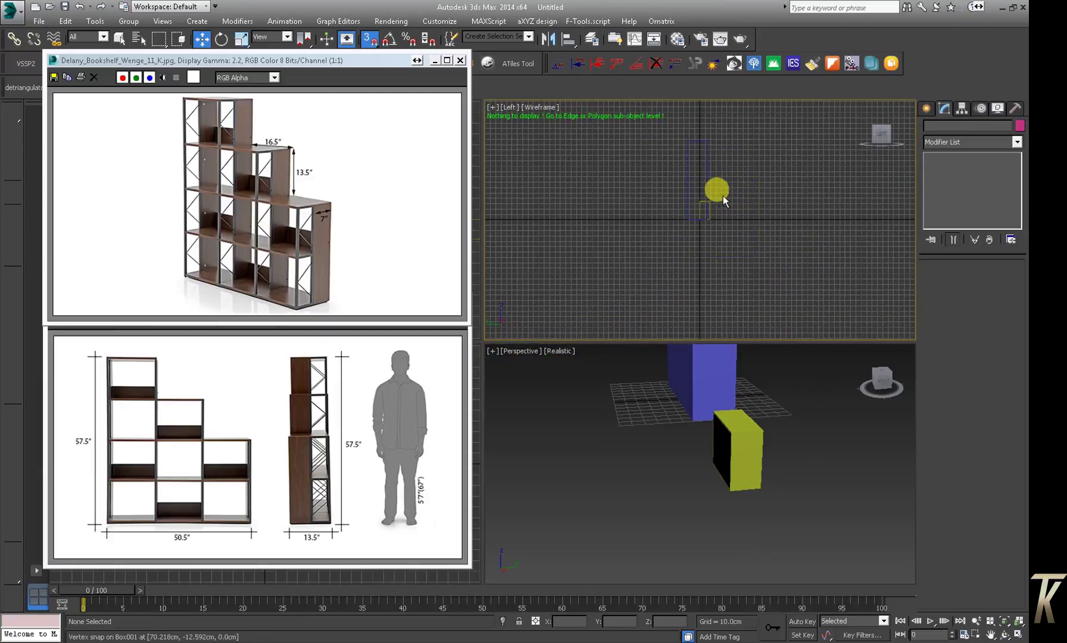
scroll(732, 227, up, 3)
click(736, 227)
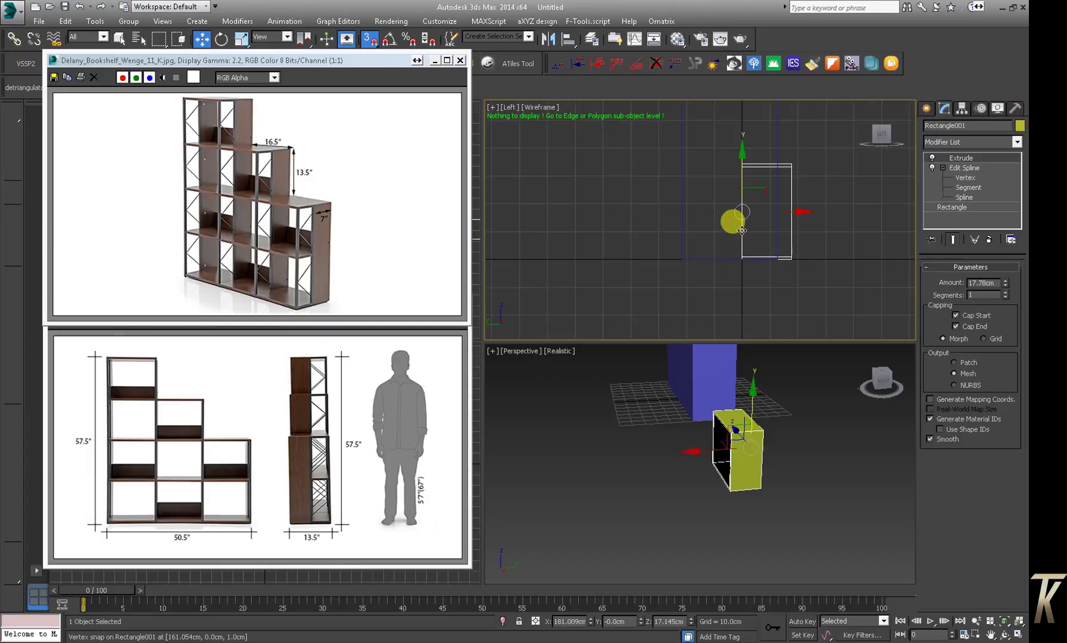
drag(758, 210, 682, 257)
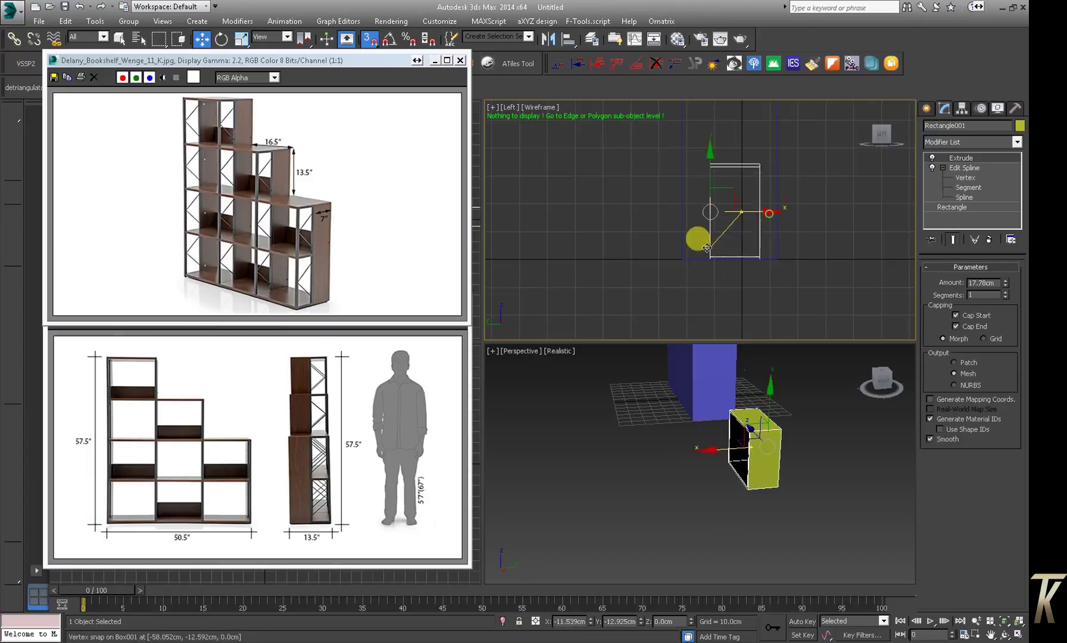
Set the Perspective view to plain Shaded and frame the shelf box
click(709, 449)
mouse_move(709, 448)
alt+middle_down()
mouse_move(749, 445)
mouse_move(646, 391)
alt+middle_up()
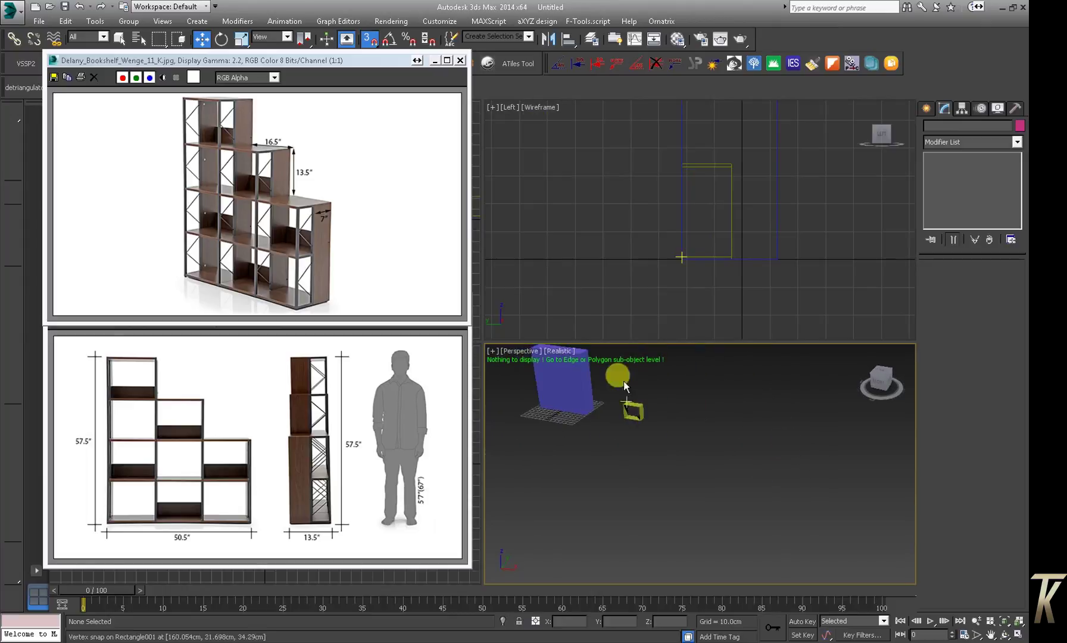
click(559, 350)
click(585, 375)
click(637, 405)
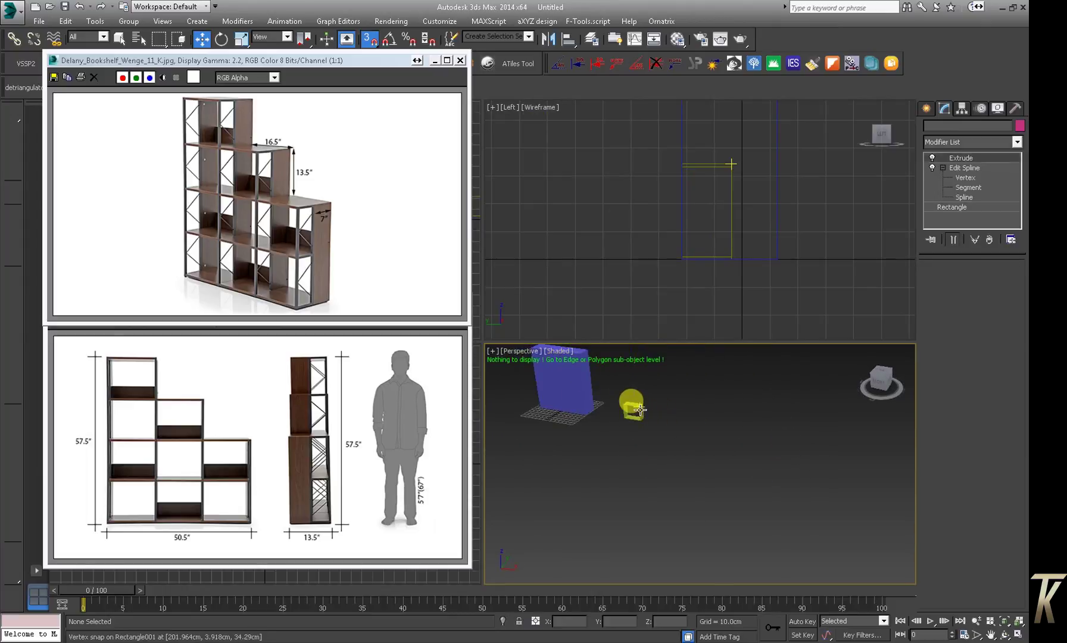
key(z)
alt+middle_drag(691, 412, 678, 404)
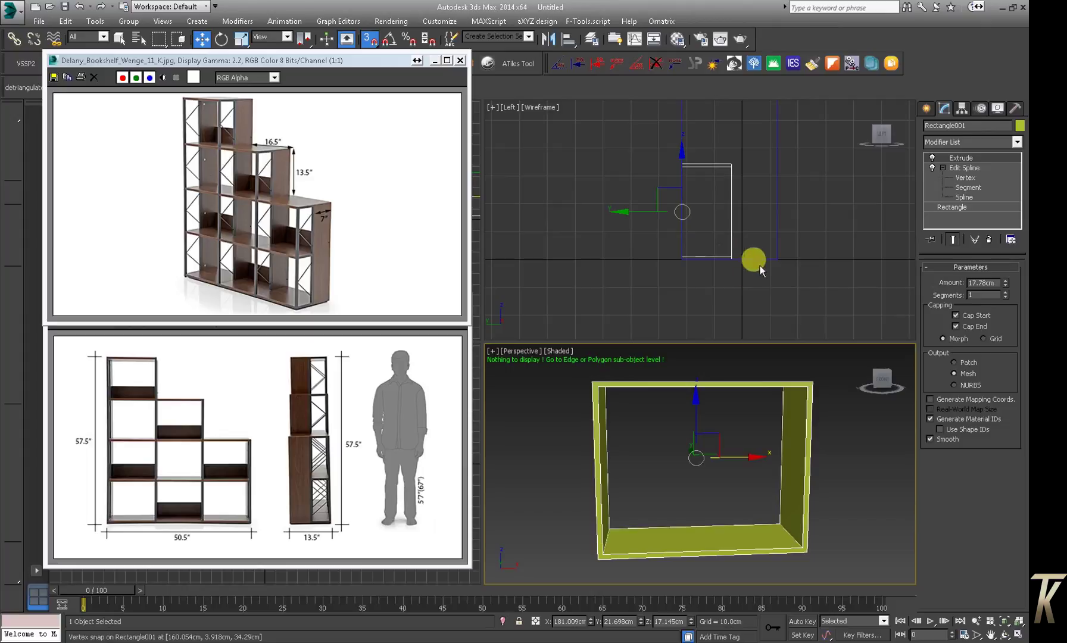
middle_drag(723, 191, 619, 206)
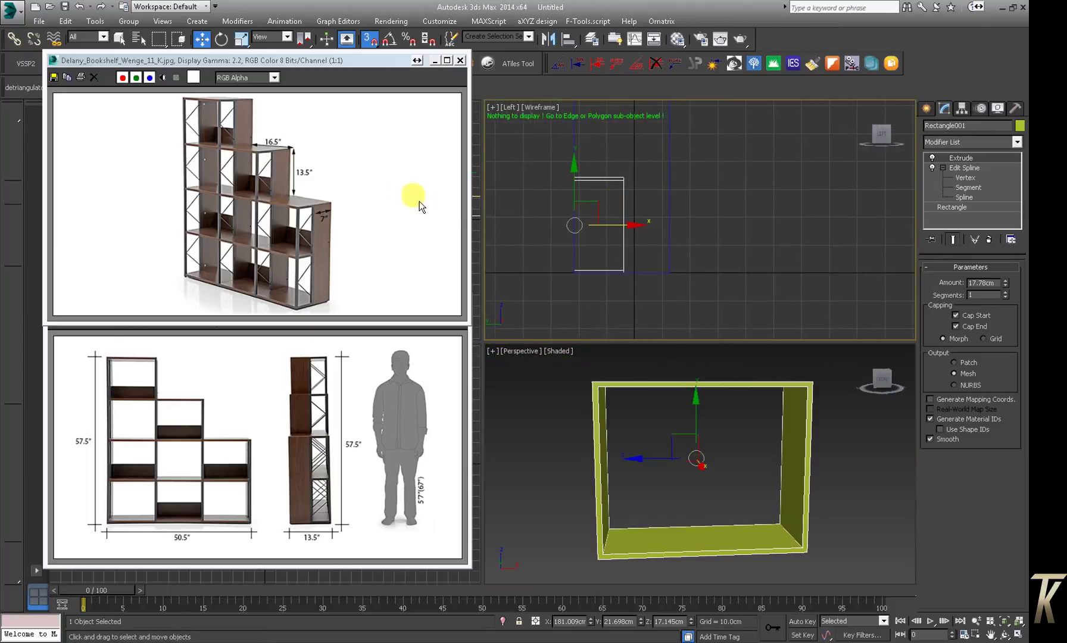
click(924, 106)
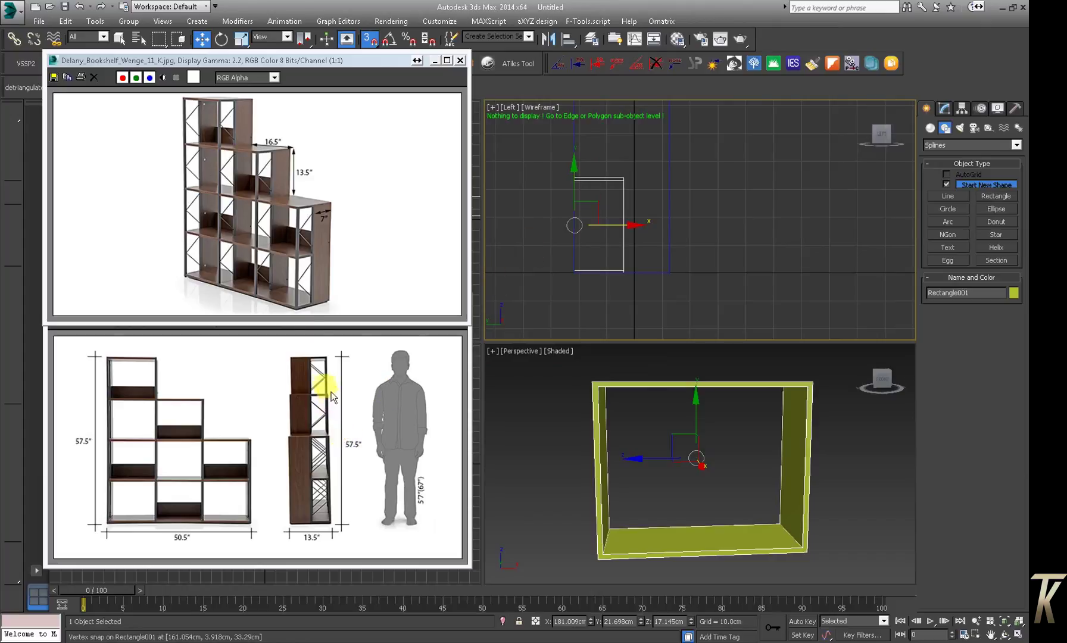
View the image Delany_Bookshelf_Wenge_08_H.jpg and drag its viewer window into view
click(38, 21)
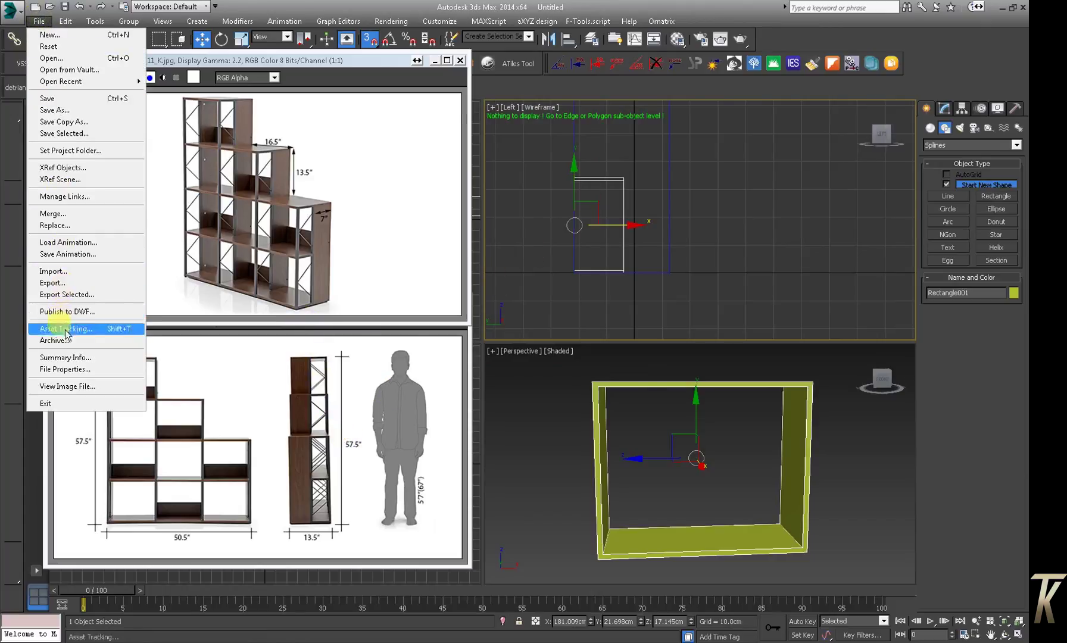
click(67, 386)
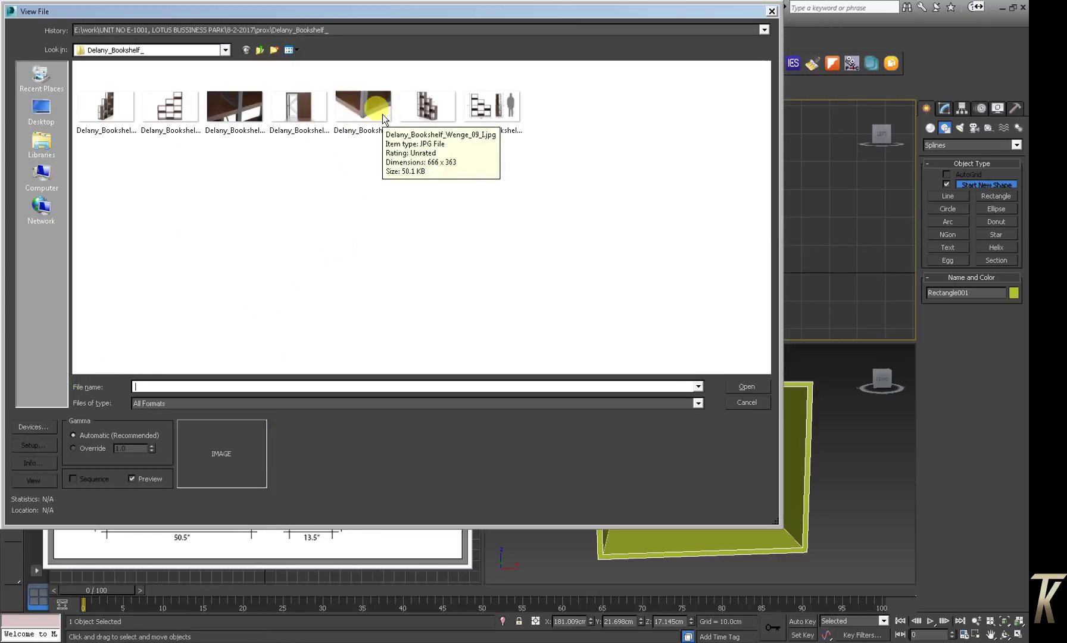
click(296, 104)
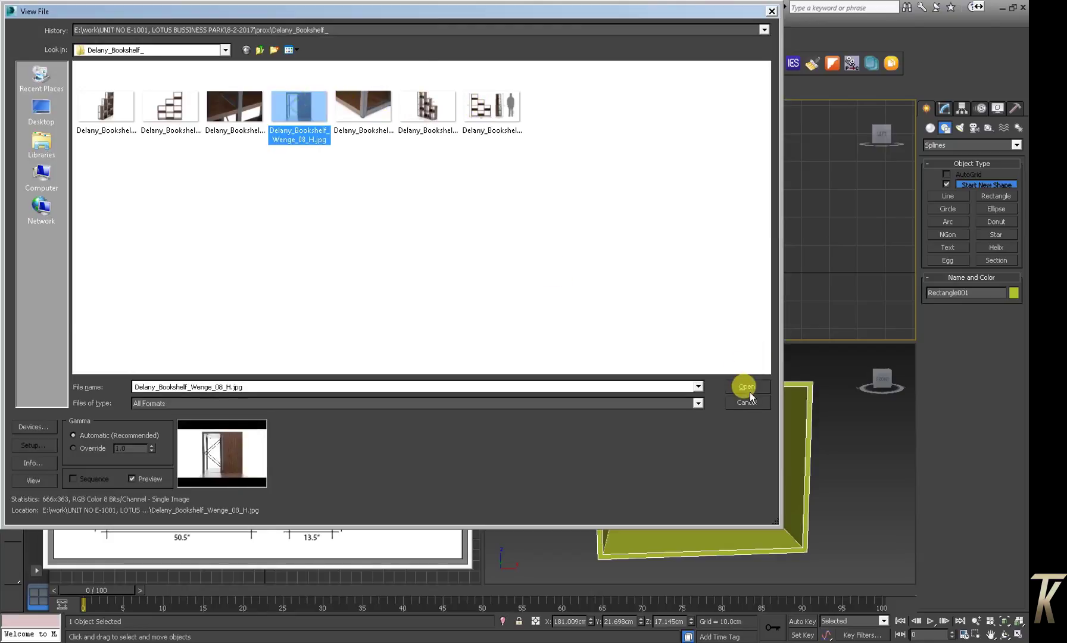
click(747, 387)
drag(203, 223, 335, 234)
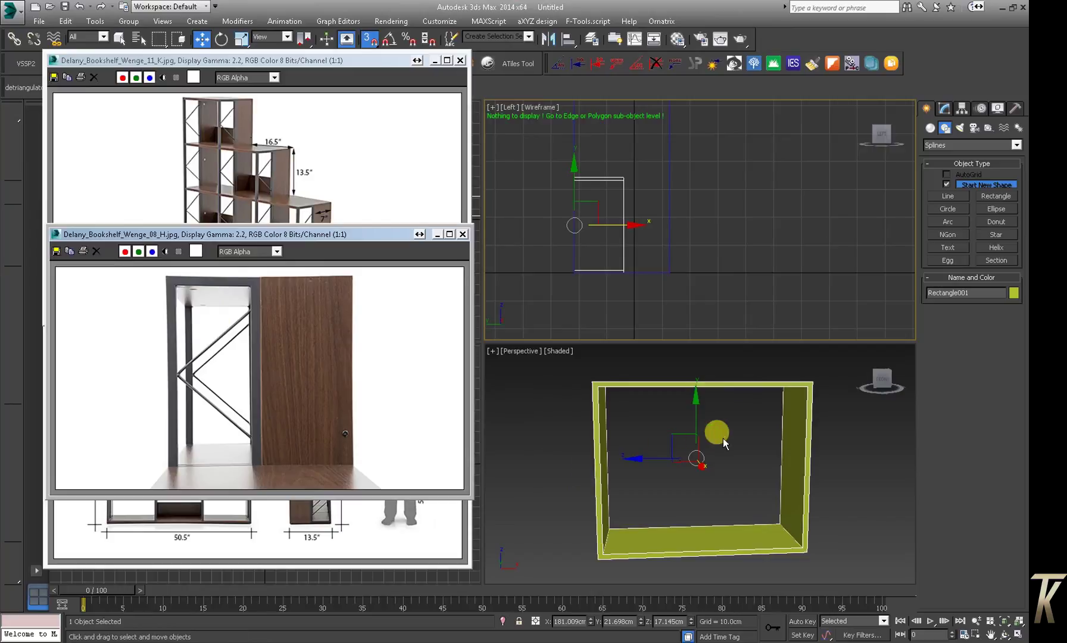
Draw a 34.29 × 16.51 cm rectangle on the shelf box's side in the Left view
click(986, 197)
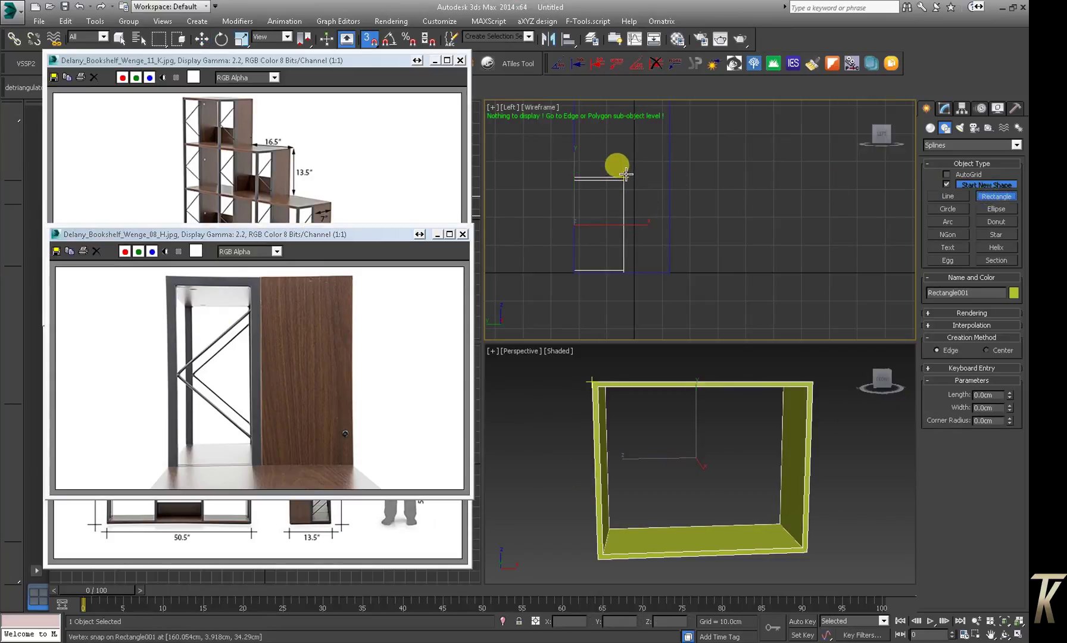
drag(625, 174, 674, 271)
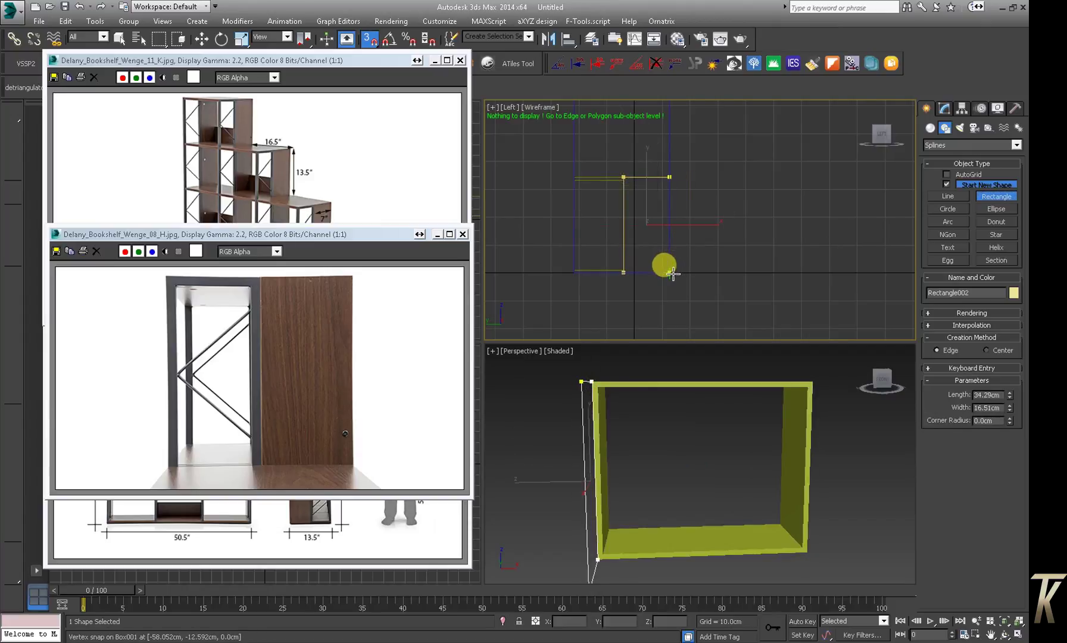
key(w)
middle_drag(712, 288, 703, 261)
scroll(661, 202, up, 2)
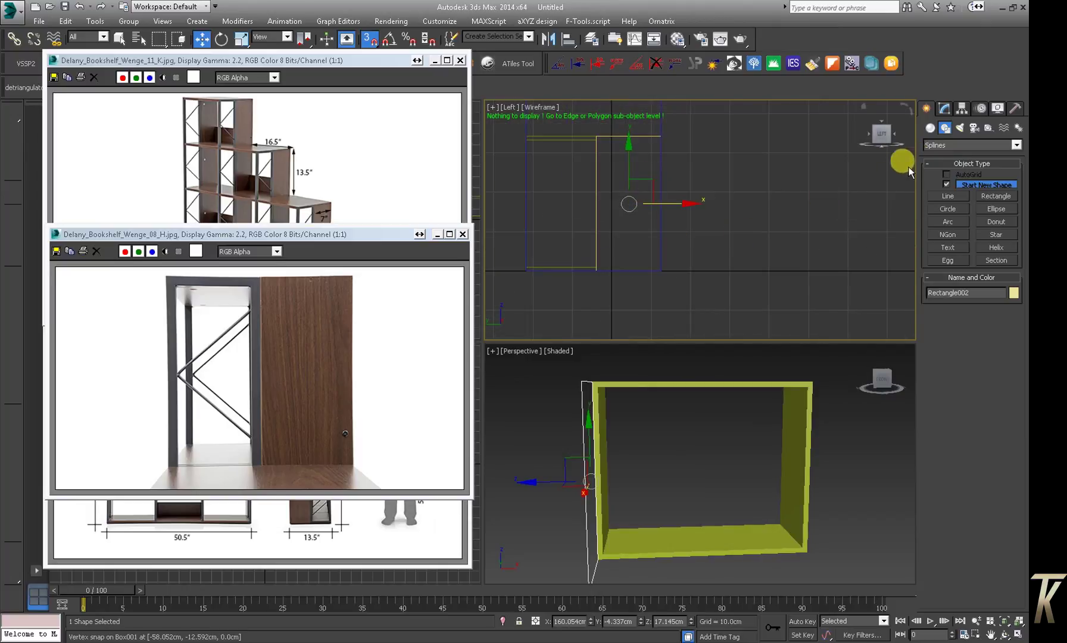
Add Edit Spline to Rectangle002 and Outline its spline into a thin double-line frame
click(944, 109)
click(970, 143)
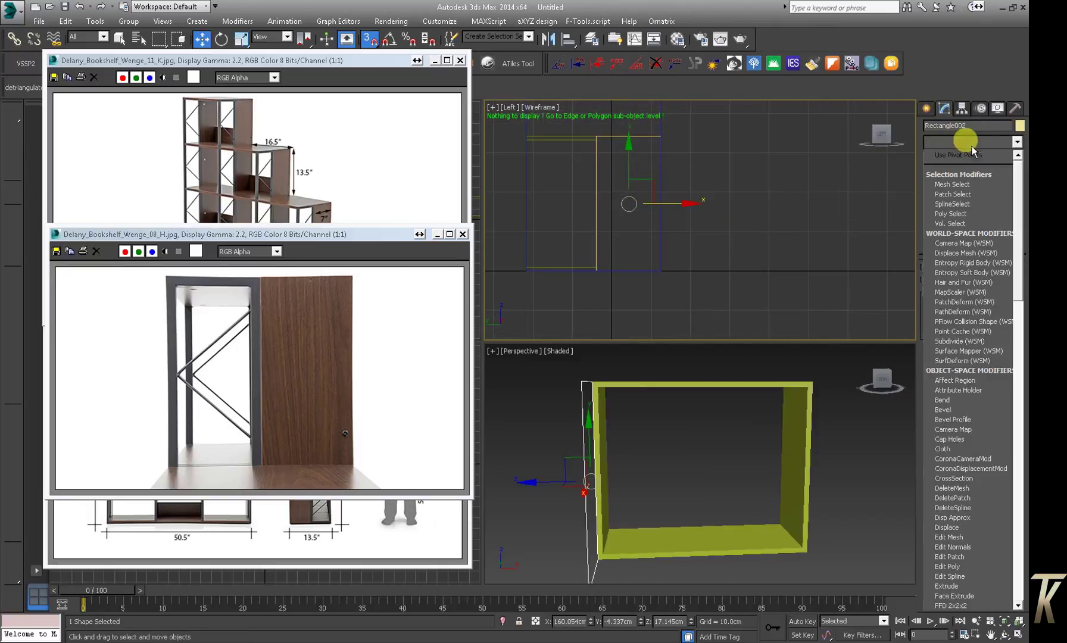
text(ed)
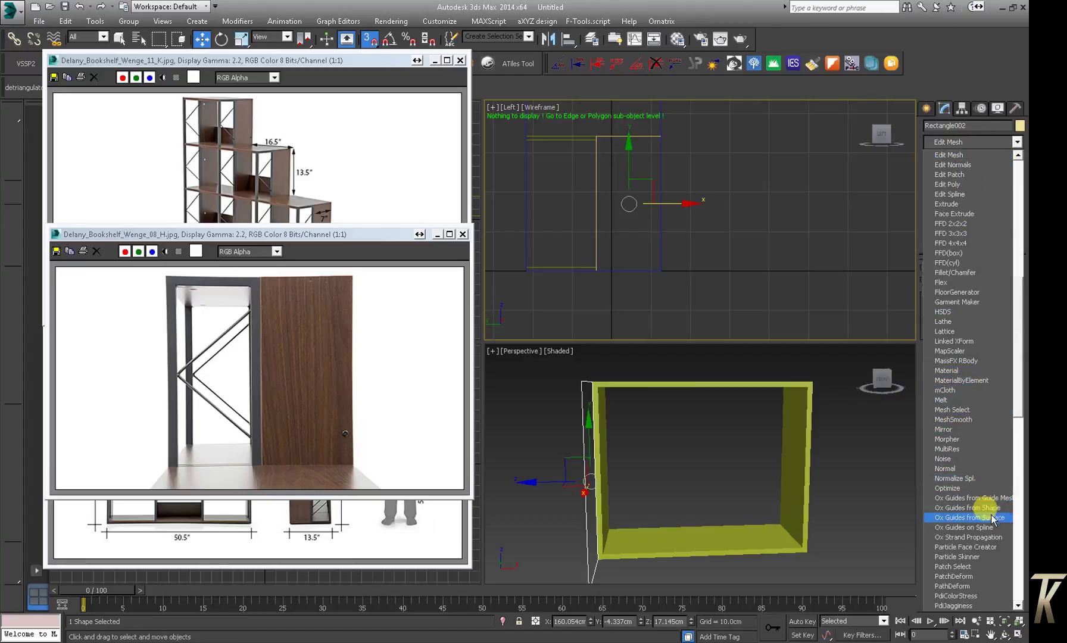
click(971, 194)
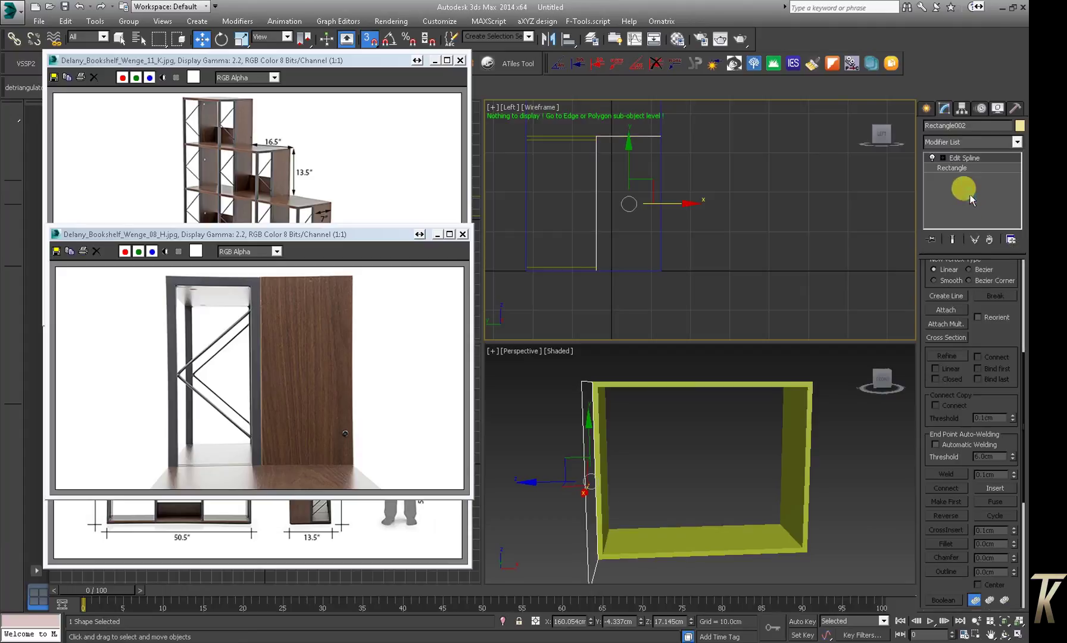
click(932, 157)
click(965, 186)
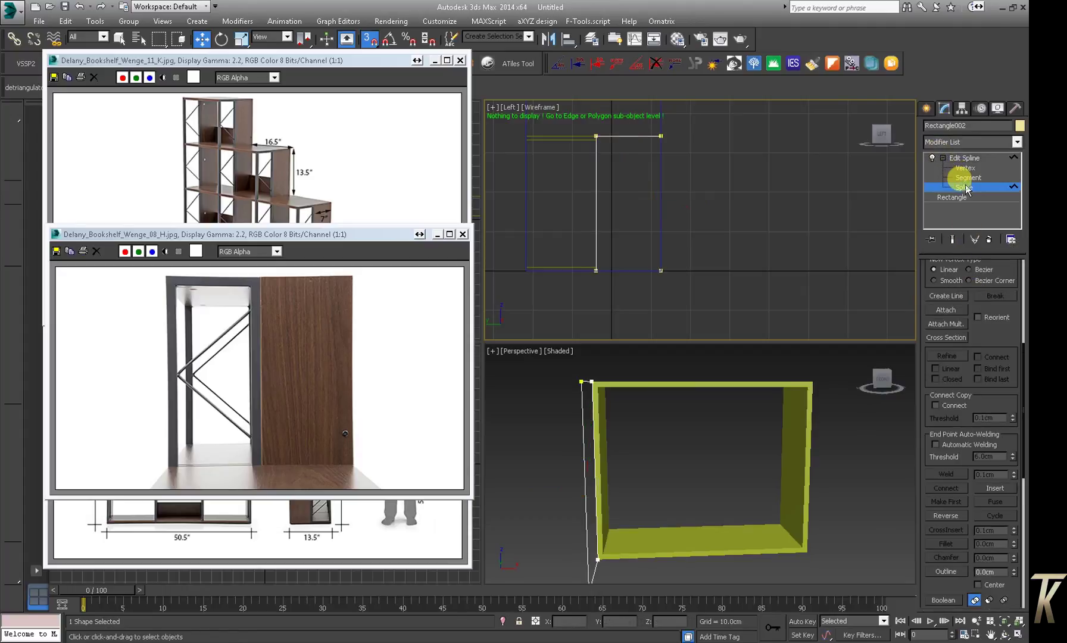
click(645, 136)
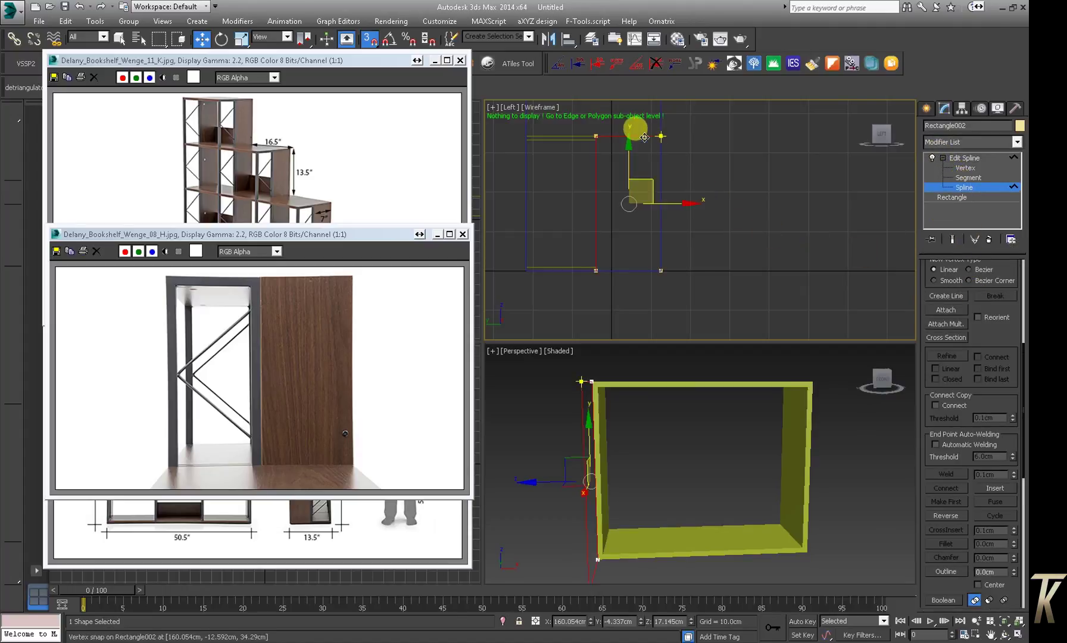
drag(980, 405, 983, 250)
drag(1014, 409, 1014, 408)
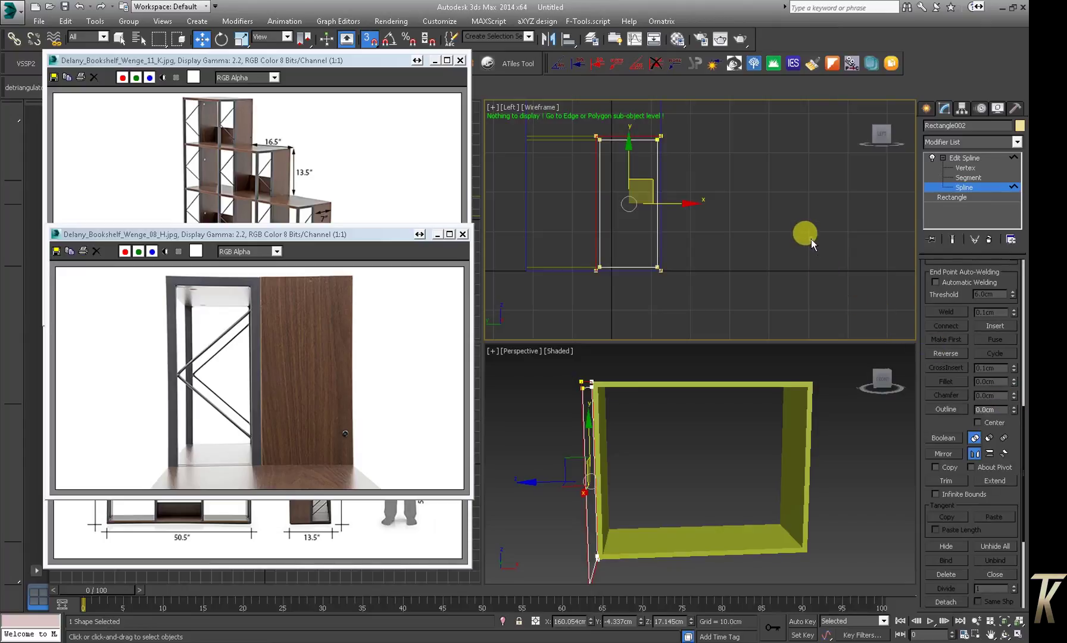
right_click(811, 238)
click(603, 214)
click(986, 159)
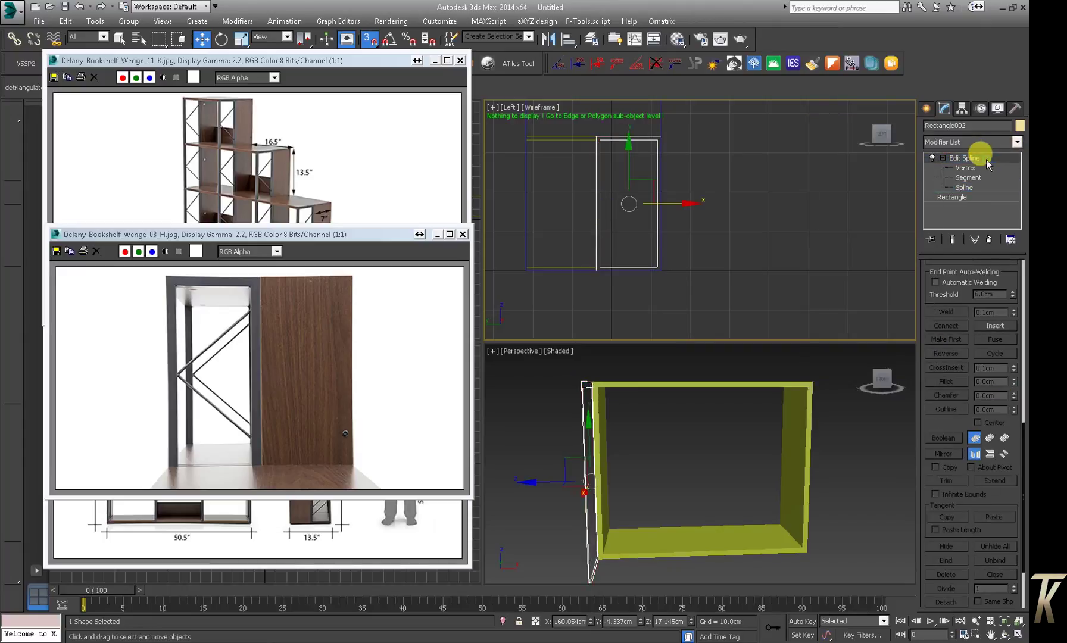
Add an Extrude modifier to Rectangle002 with a thin depth
click(975, 147)
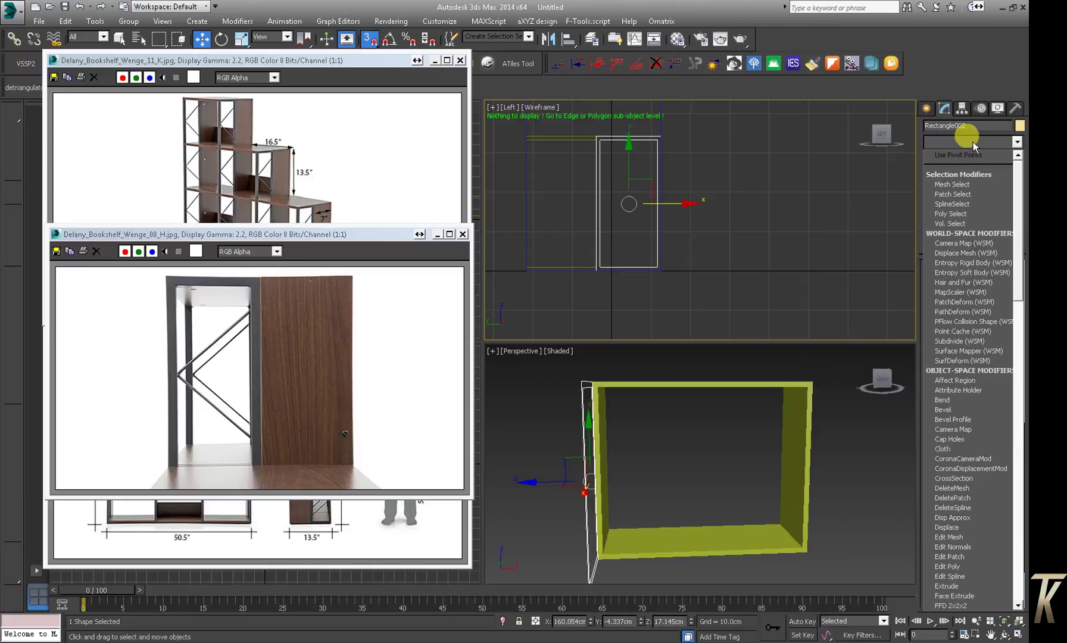
key(e)
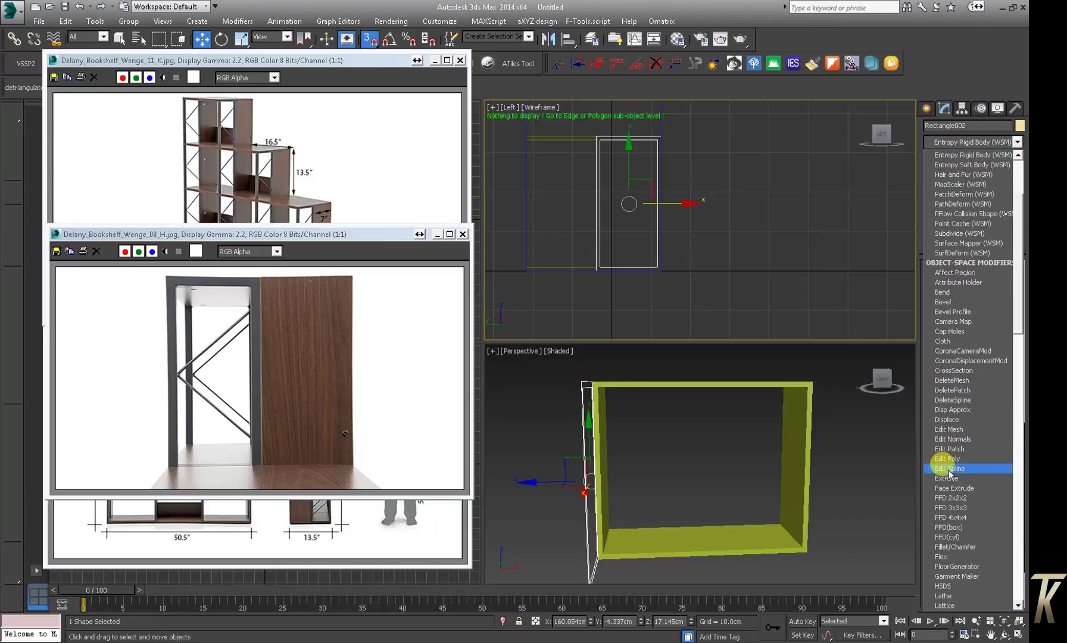
click(949, 478)
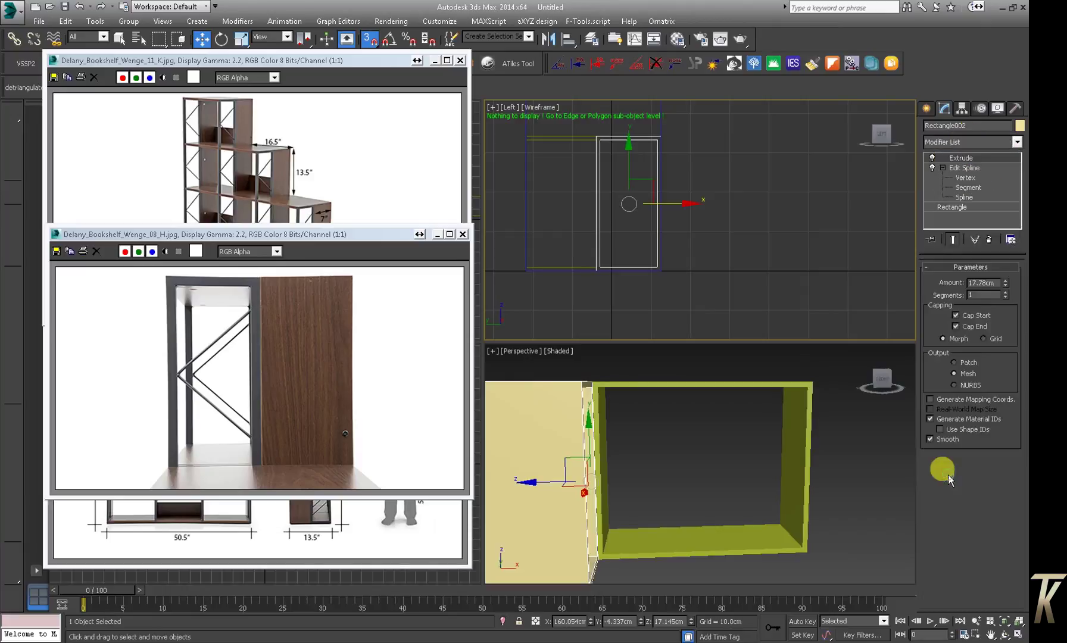
right_click(1006, 283)
drag(1005, 281, 1003, 285)
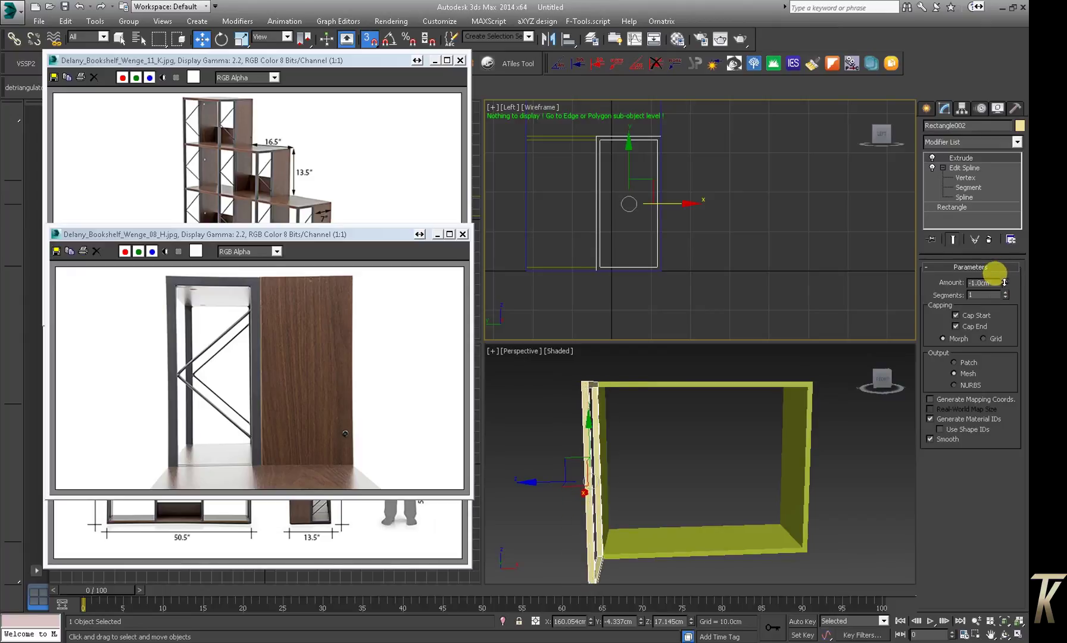
Set the frame's Extrude Amount to -1.2 cm, checking it in Perspective, then deselect
click(721, 374)
mouse_move(660, 441)
alt+middle_down()
mouse_move(742, 400)
mouse_move(709, 441)
mouse_move(774, 438)
alt+middle_up()
click(742, 400)
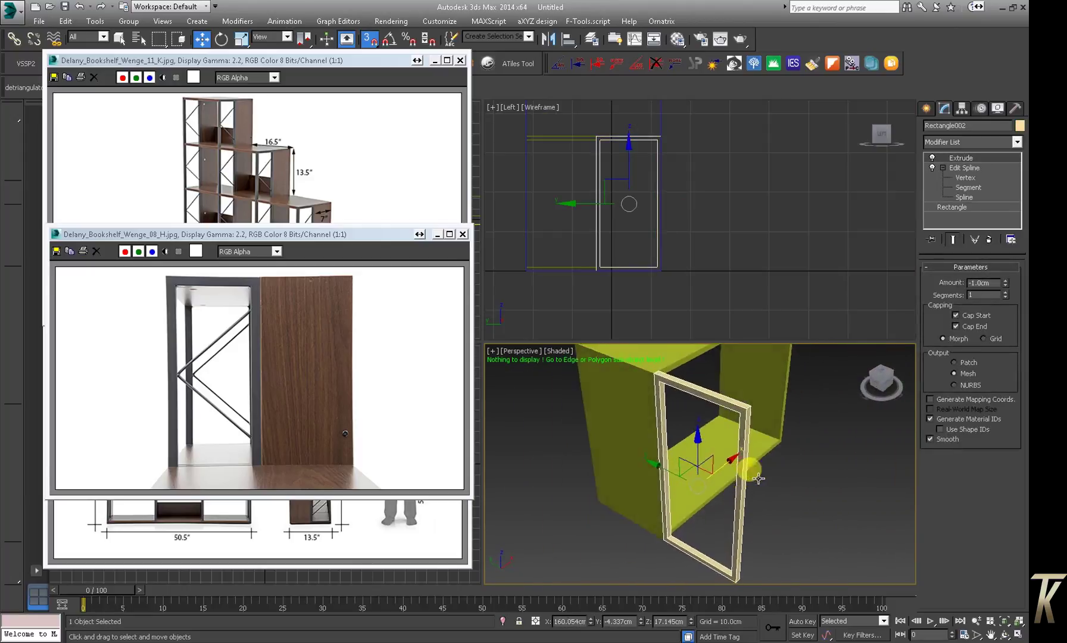
click(982, 282)
drag(971, 282, 985, 283)
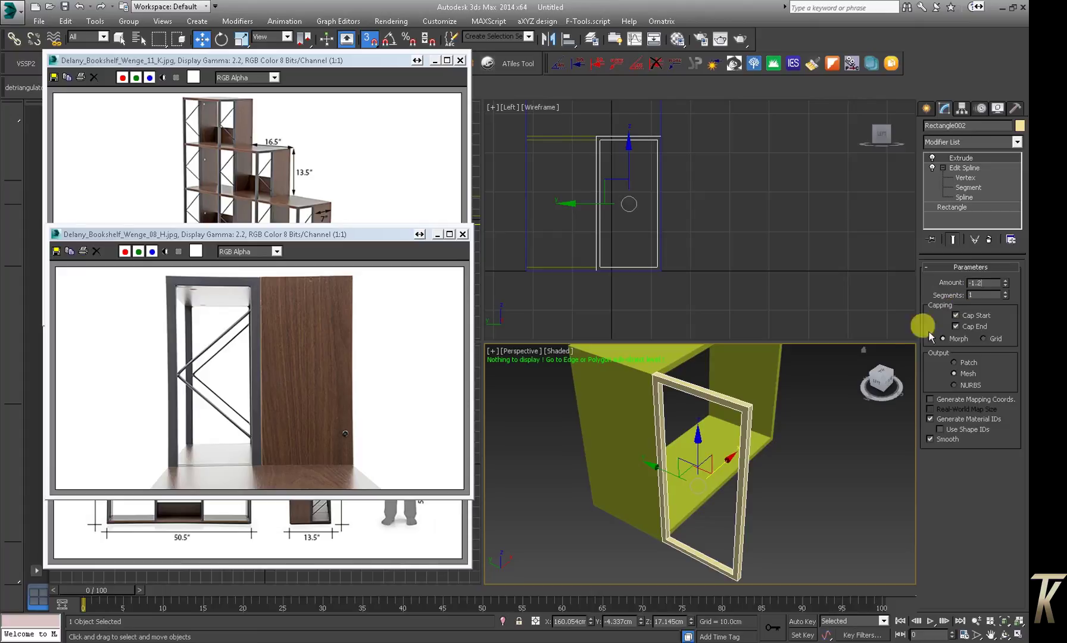
click(816, 442)
scroll(774, 440, down, 4)
alt+middle_drag(757, 438, 747, 436)
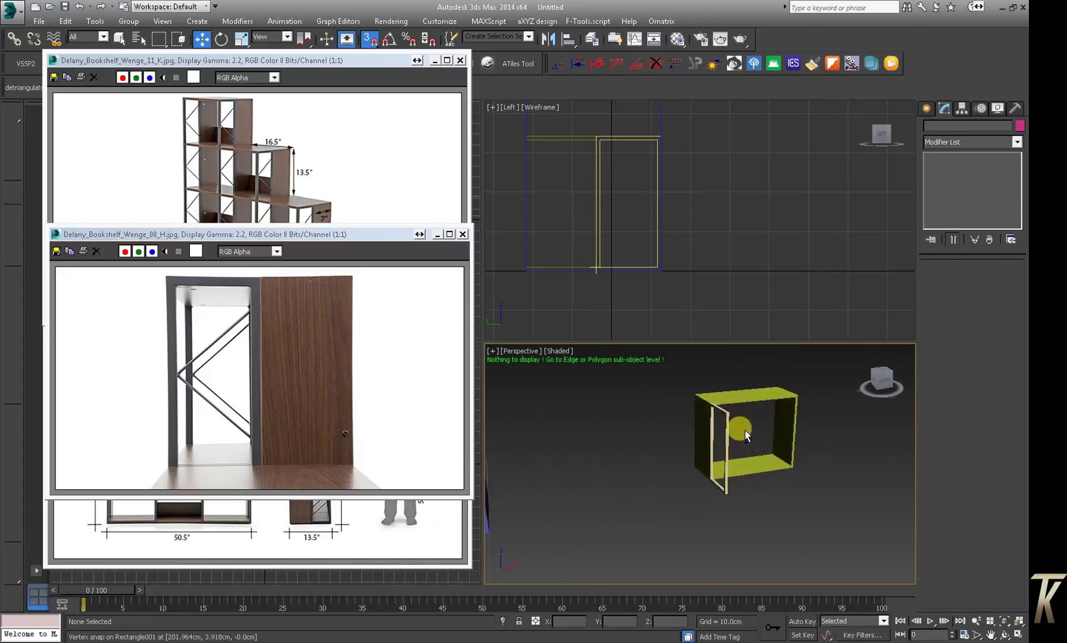
Choose the Line shape tool and enable Midpoint snapping in Grid and Snap Settings
click(721, 440)
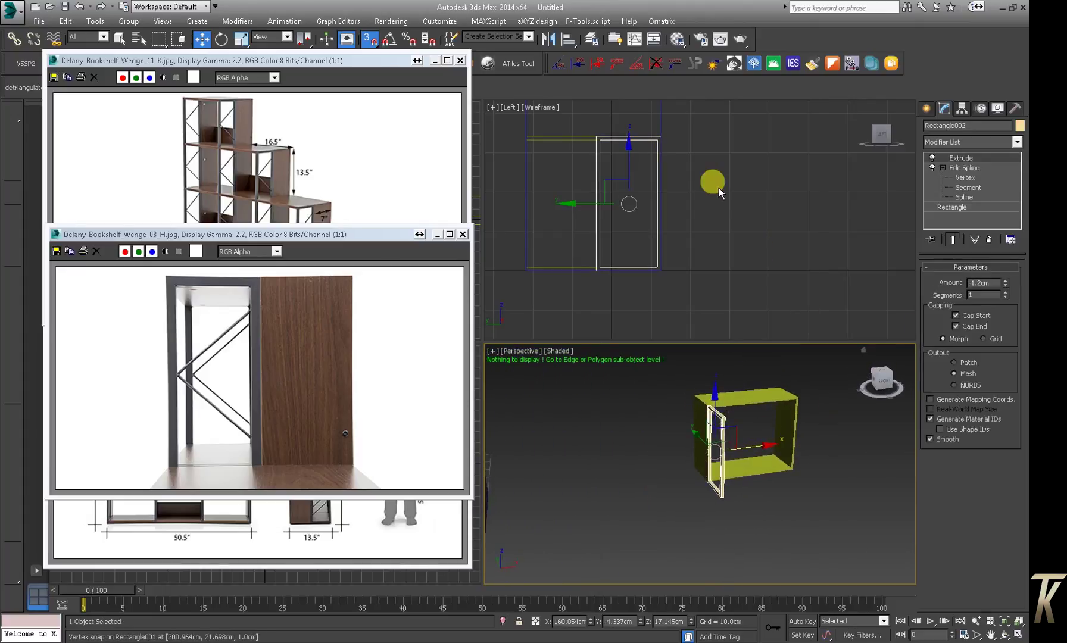
click(925, 107)
click(947, 196)
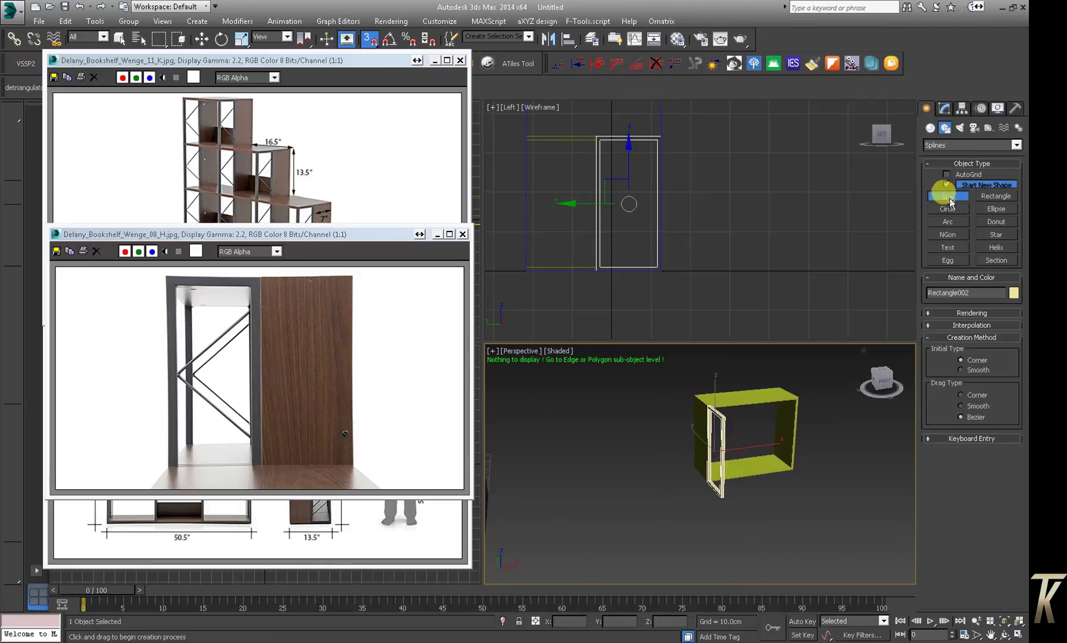
click(598, 156)
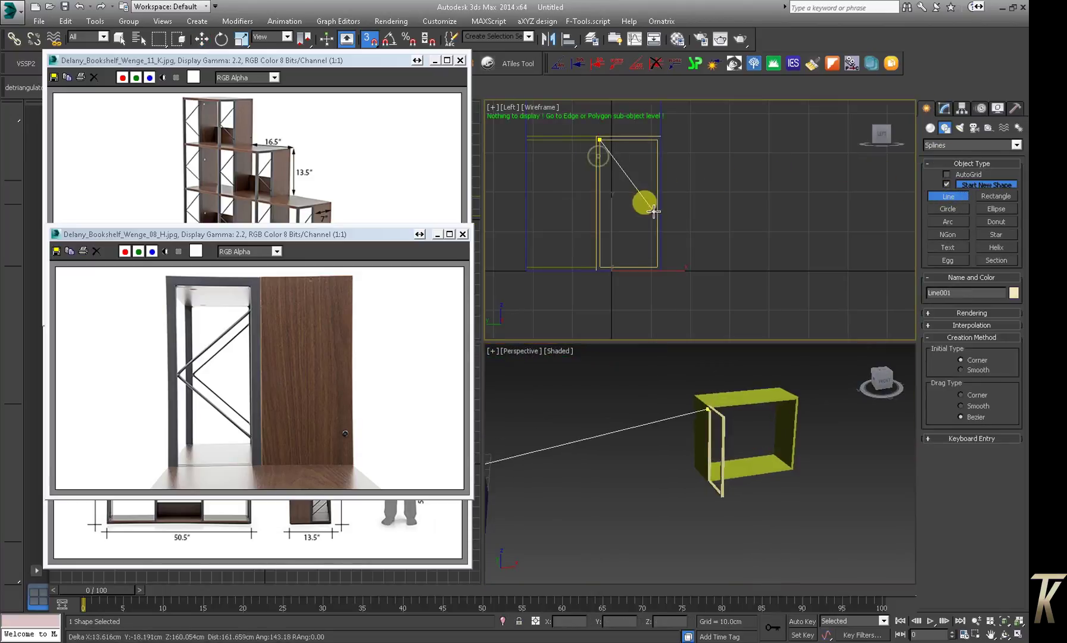
right_click(657, 211)
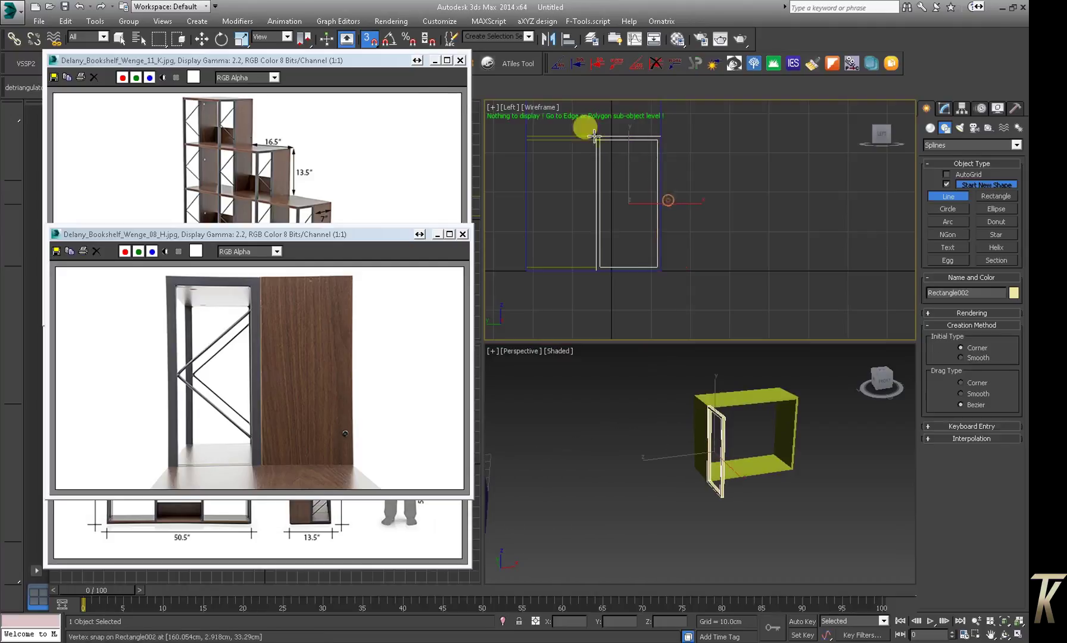
right_click(370, 39)
click(546, 338)
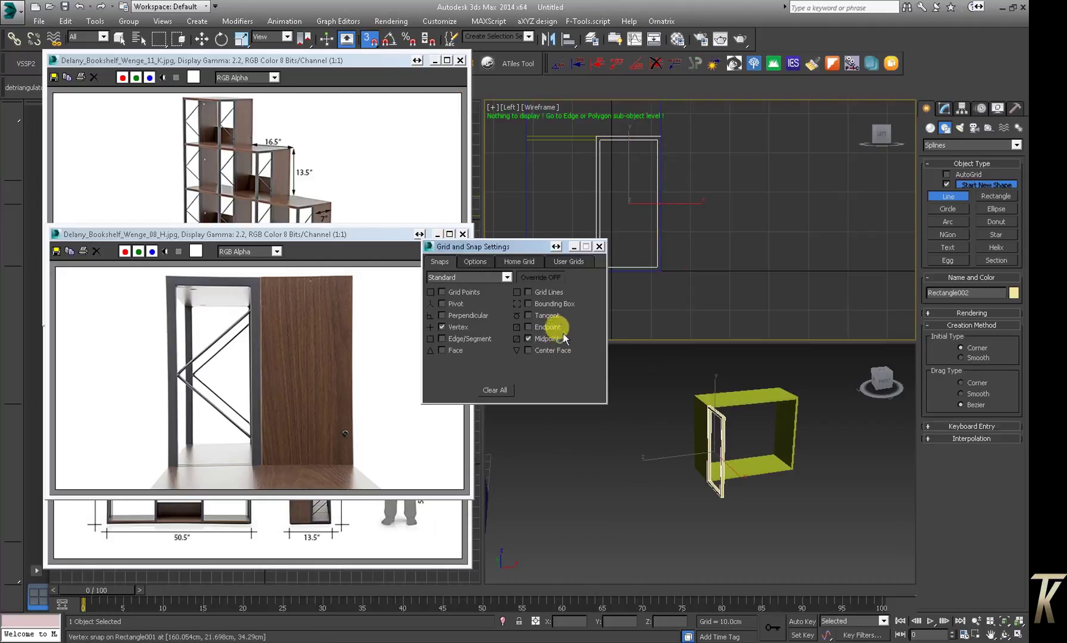
click(599, 246)
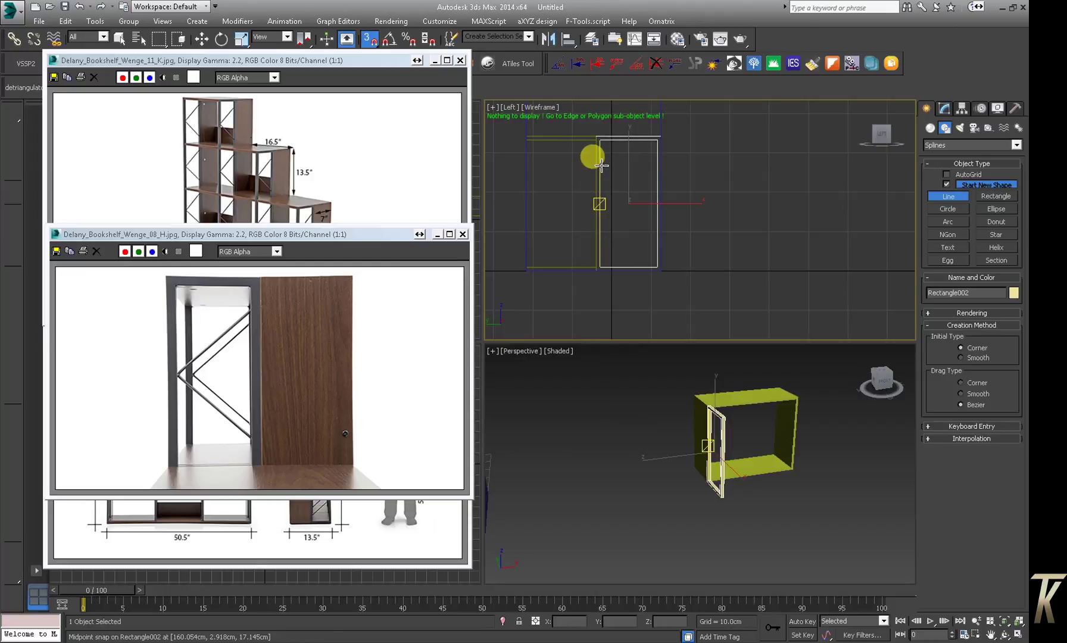
Draw a three-point V line from the frame's left edge to its right-edge midpoint and down
drag(599, 167, 653, 205)
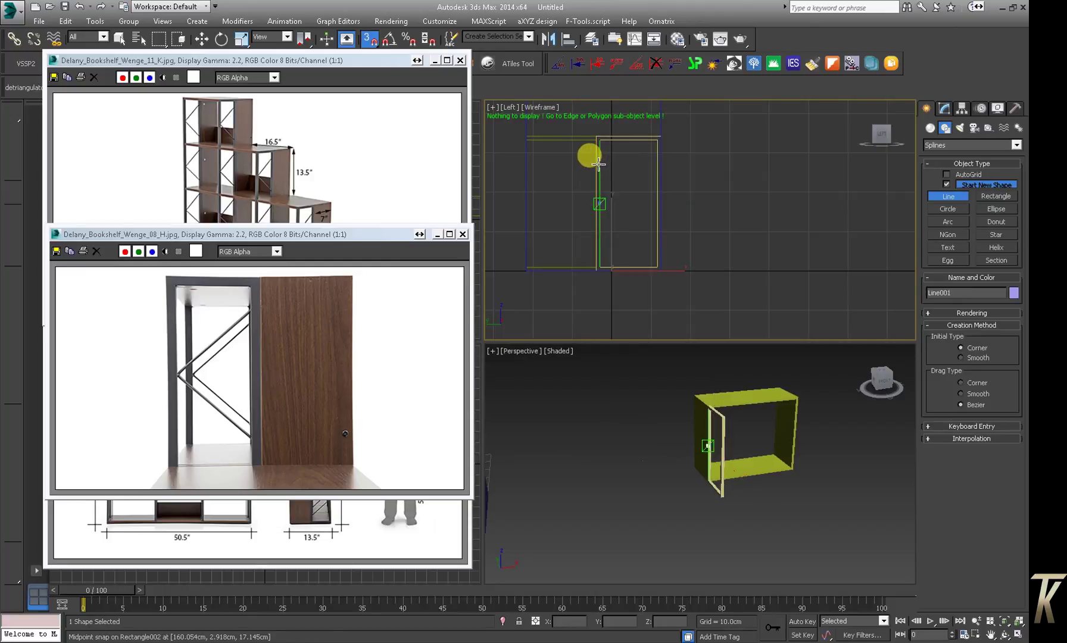
click(654, 203)
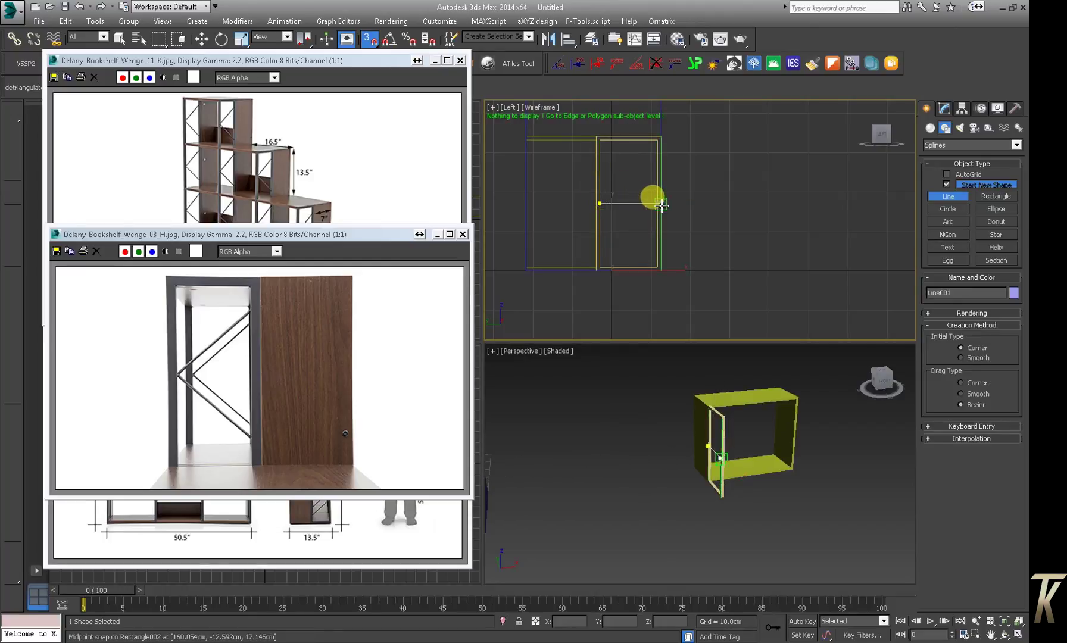
click(596, 262)
right_click(648, 231)
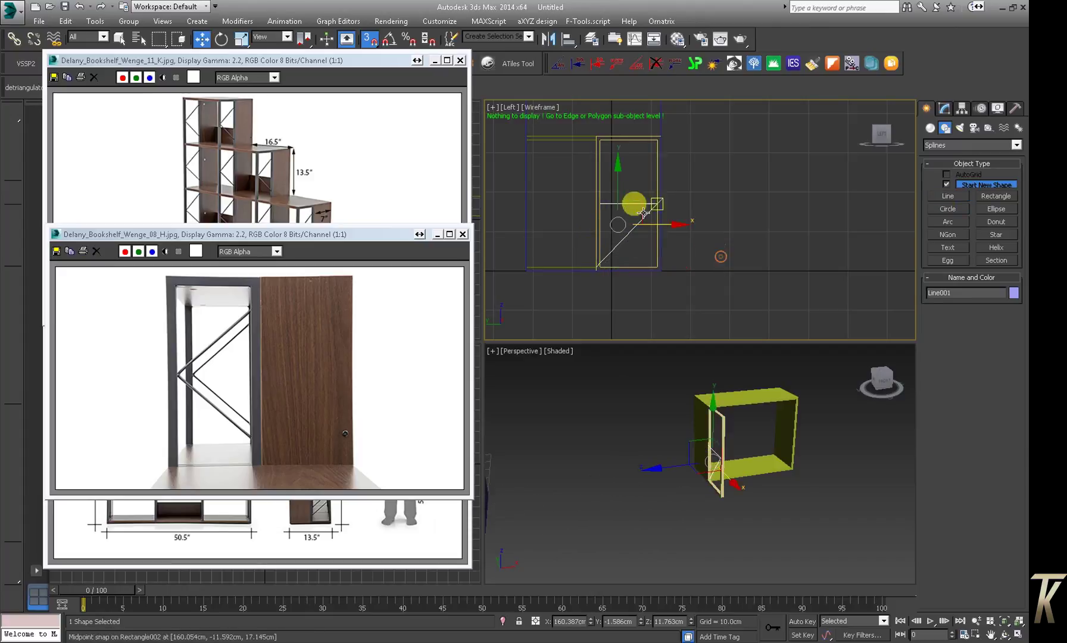
At Vertex level, move the line's first vertex up to the frame's top corner
click(944, 108)
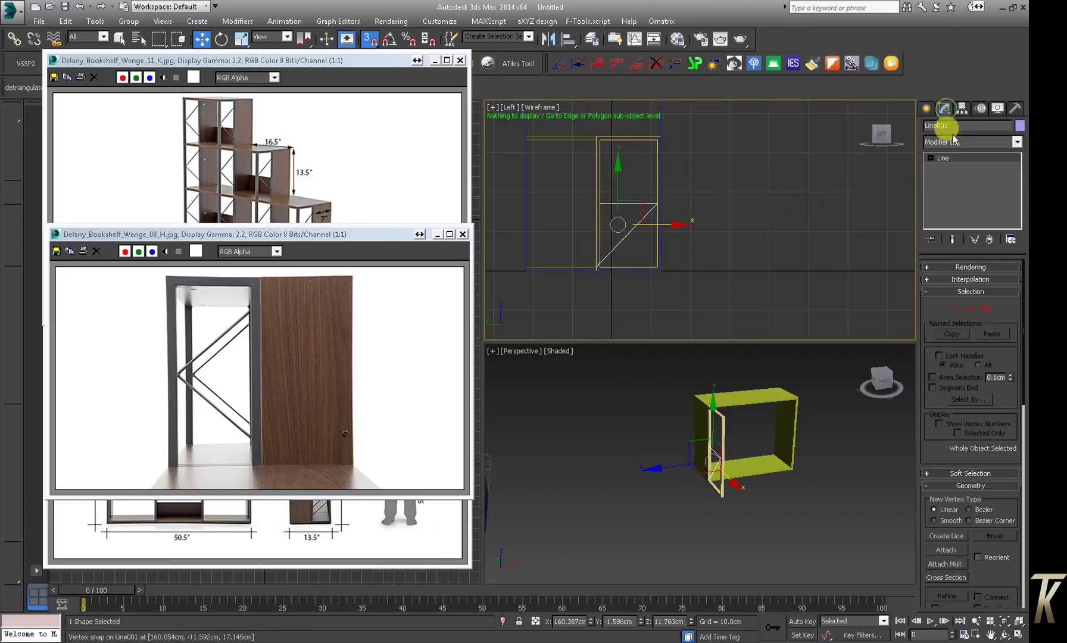
click(954, 308)
click(599, 203)
scroll(599, 183, up, 2)
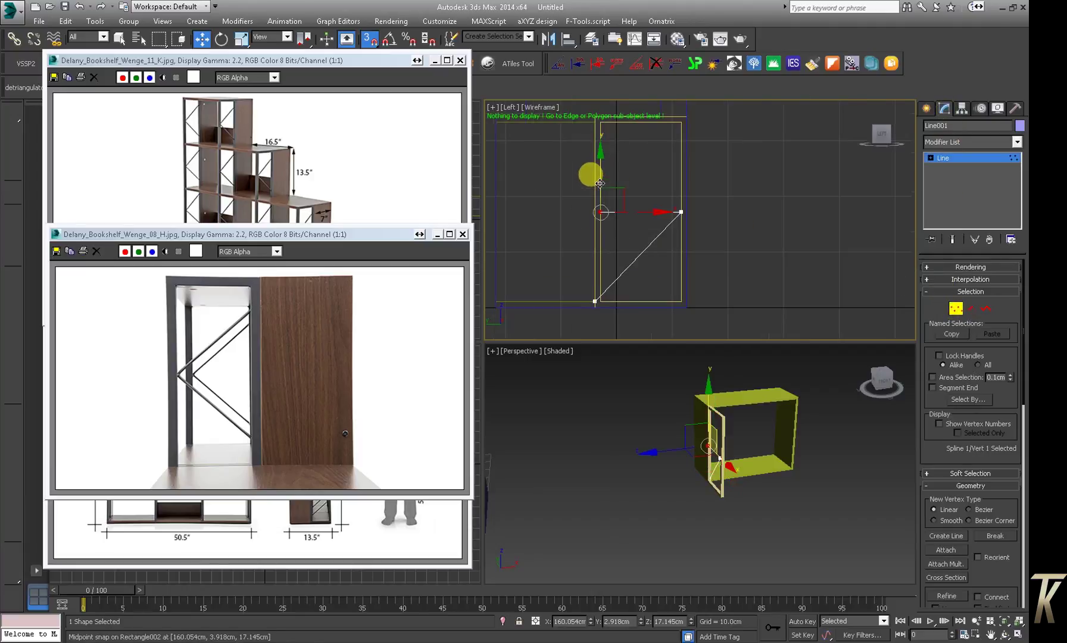
mouse_move(601, 175)
mouse_down()
mouse_move(595, 274)
mouse_move(619, 156)
mouse_up()
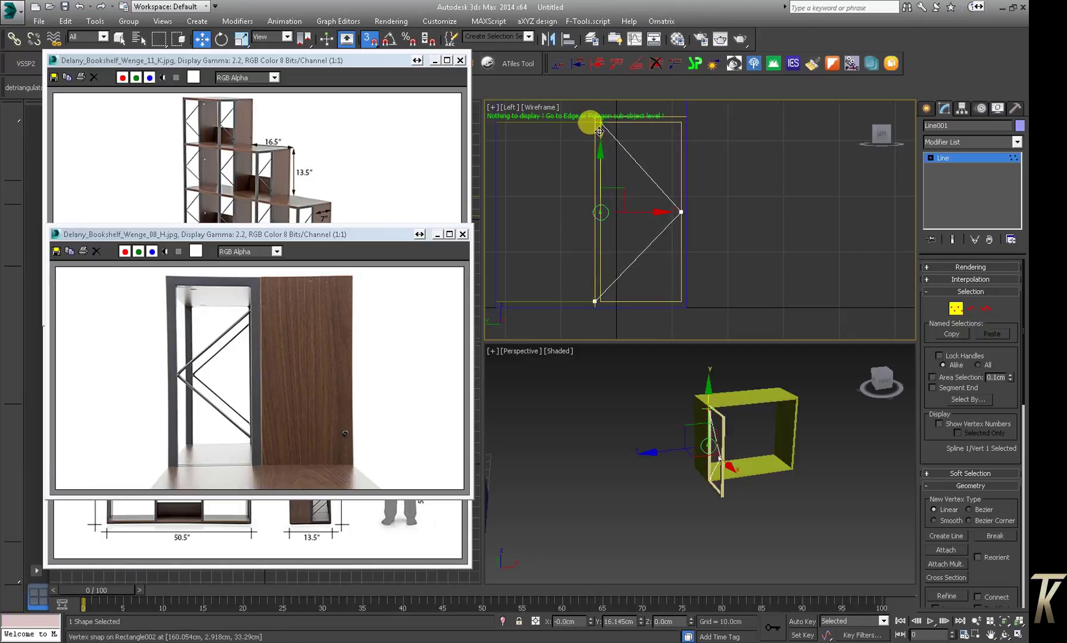
scroll(666, 256, down, 2)
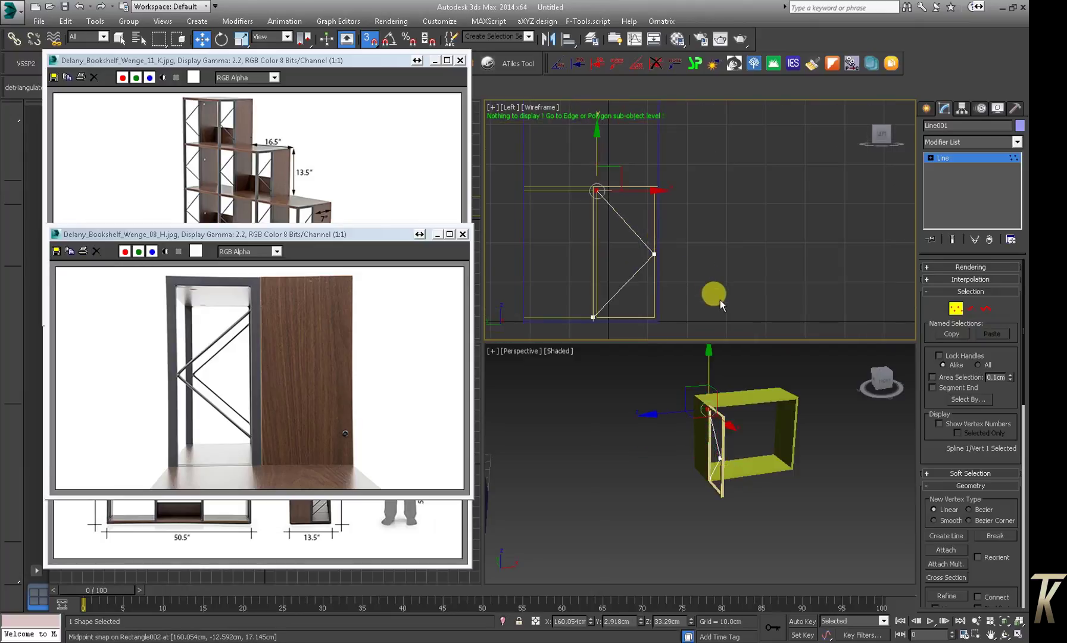
click(369, 37)
drag(597, 191, 598, 169)
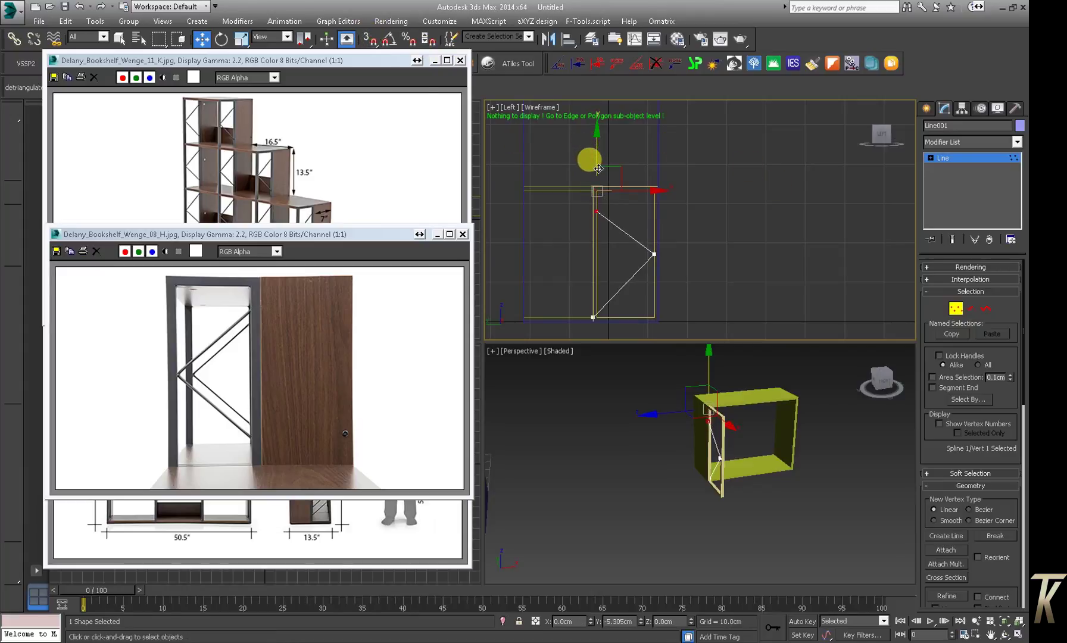
Reposition the line's bottom vertex and snap it into line with the top vertex
drag(560, 292, 619, 326)
drag(593, 271, 594, 255)
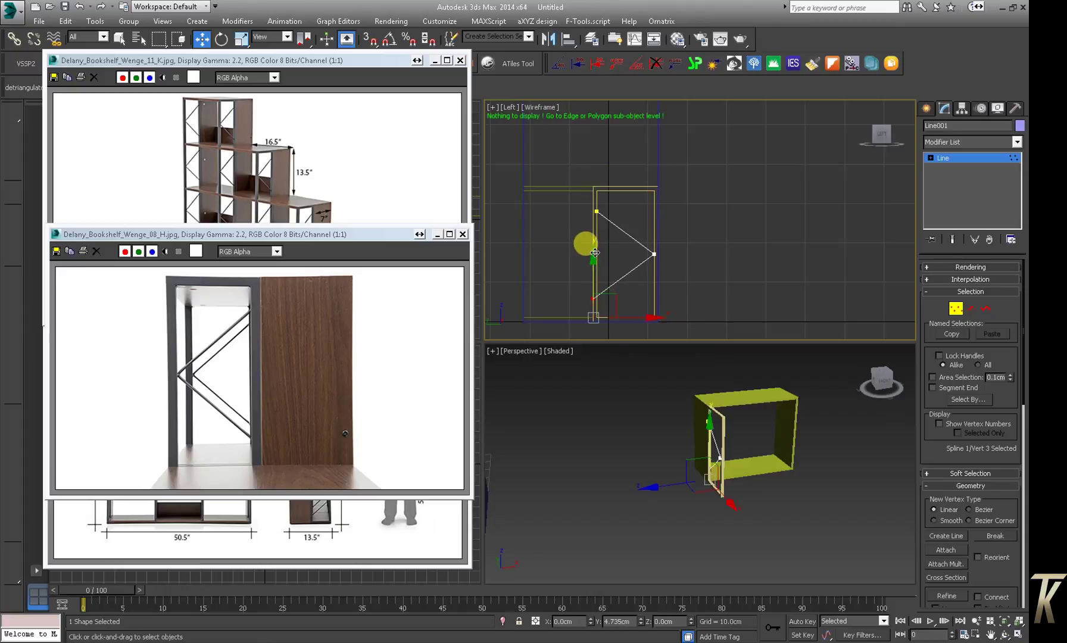
drag(598, 254, 584, 265)
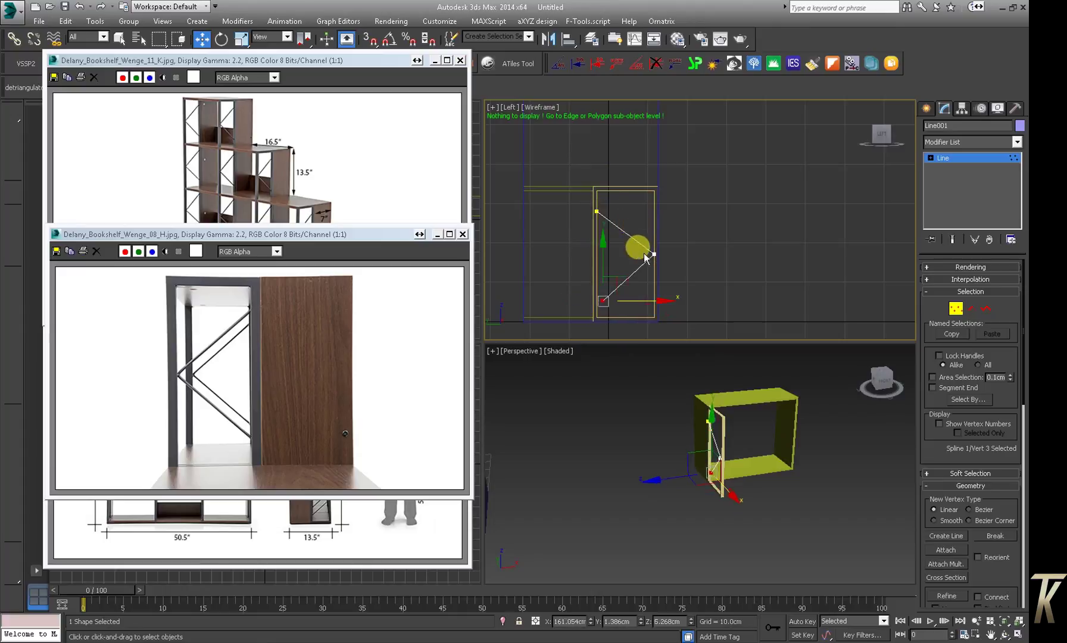
click(369, 38)
drag(663, 289, 595, 210)
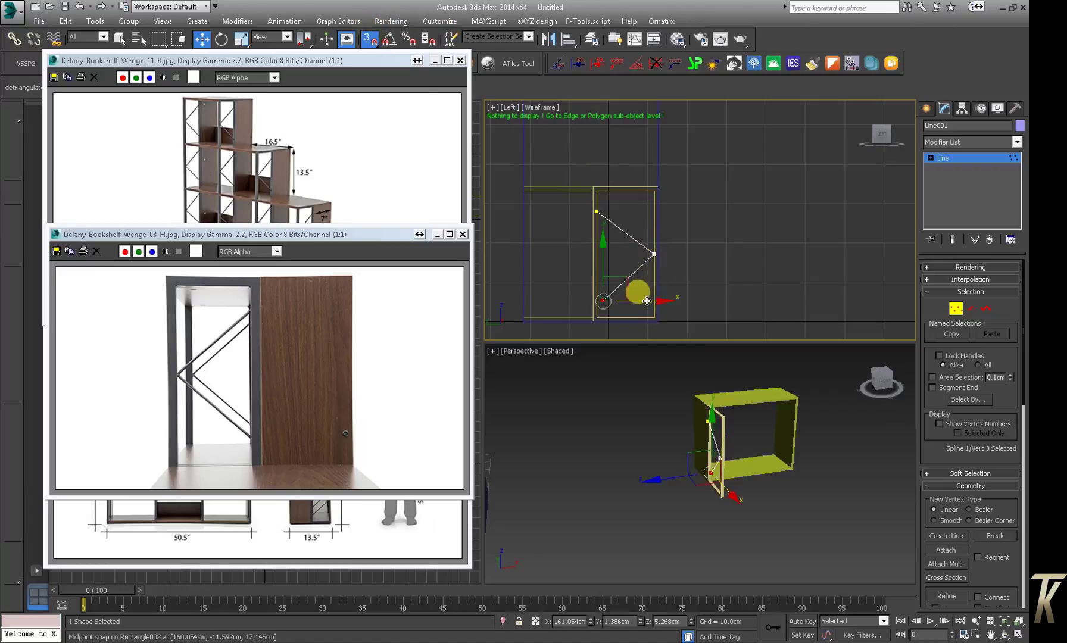
click(994, 158)
Enable the V line in renderer and viewport, cancelling an accidental move of the frame
click(951, 267)
click(946, 278)
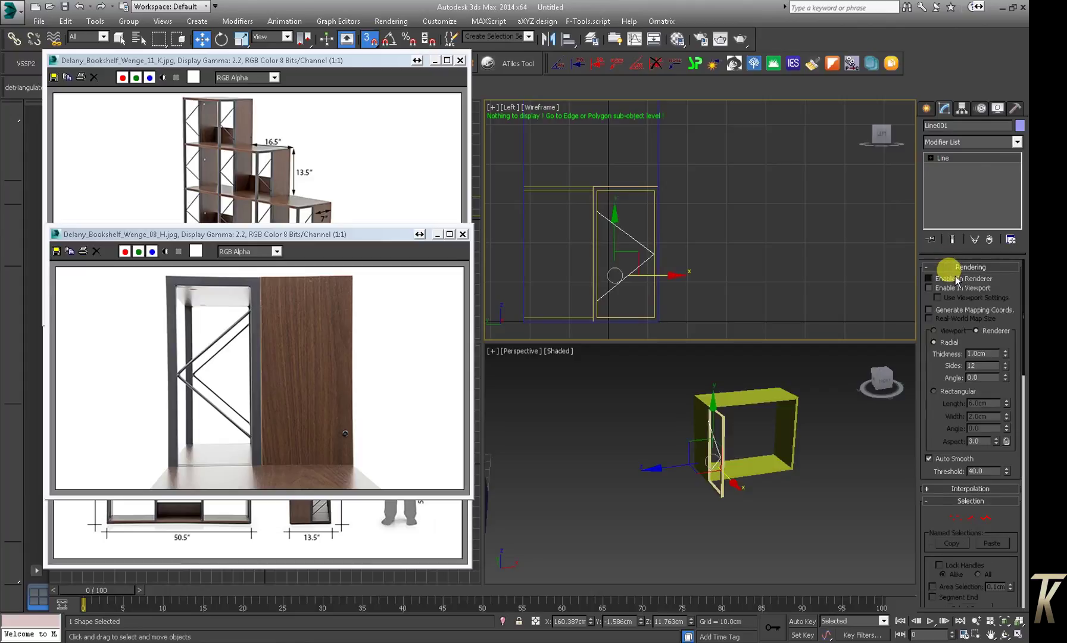
scroll(725, 477, up, 5)
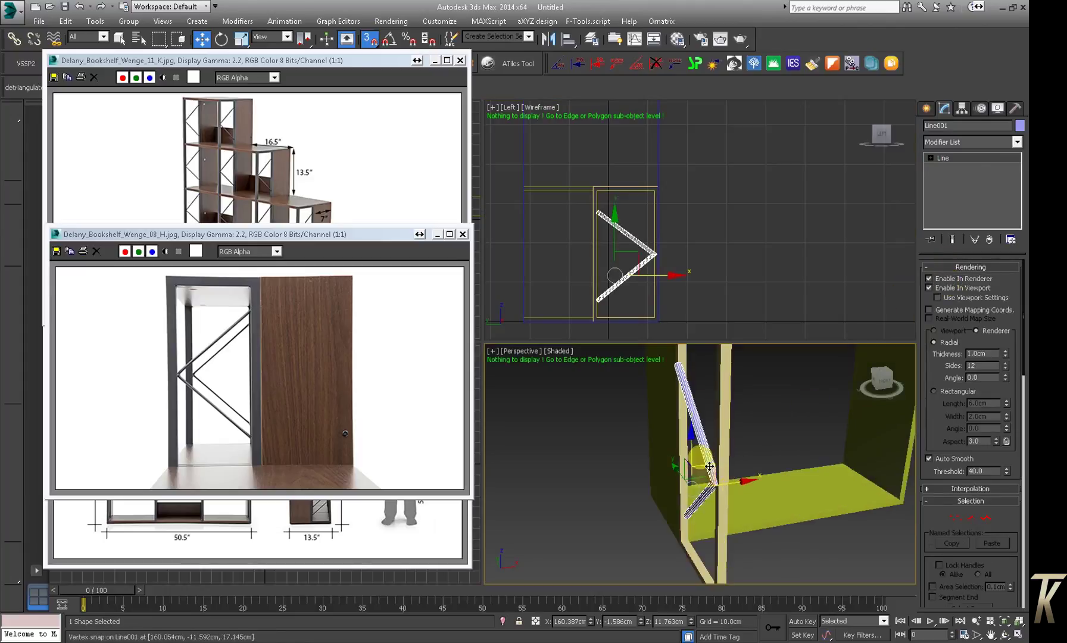
scroll(724, 478, up, 2)
scroll(725, 478, up, 1)
drag(724, 478, 666, 365)
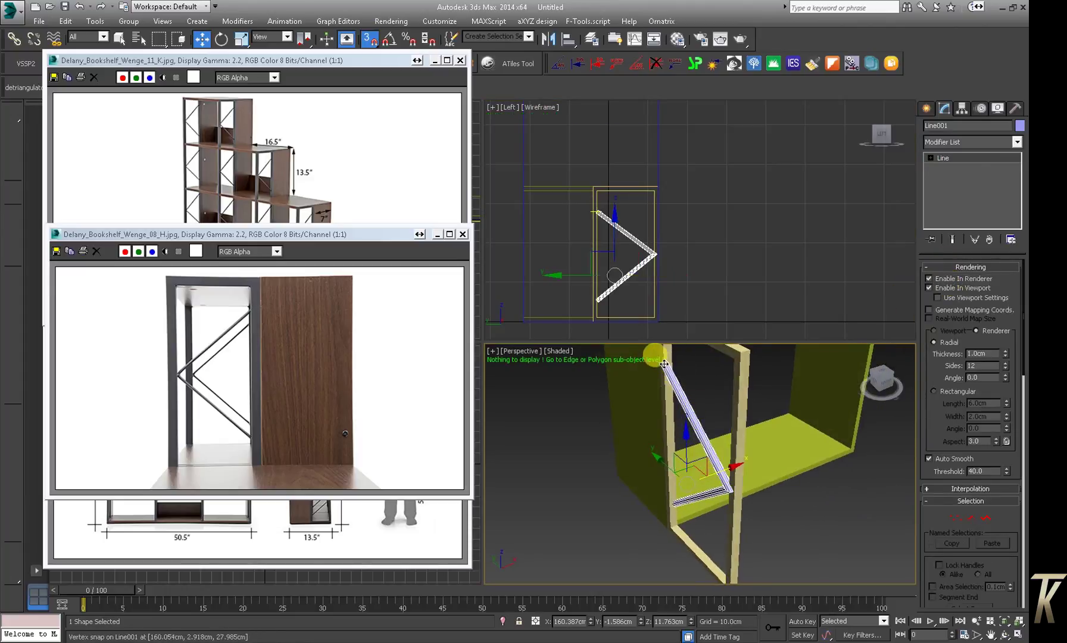
drag(739, 461, 755, 453)
right_click(755, 453)
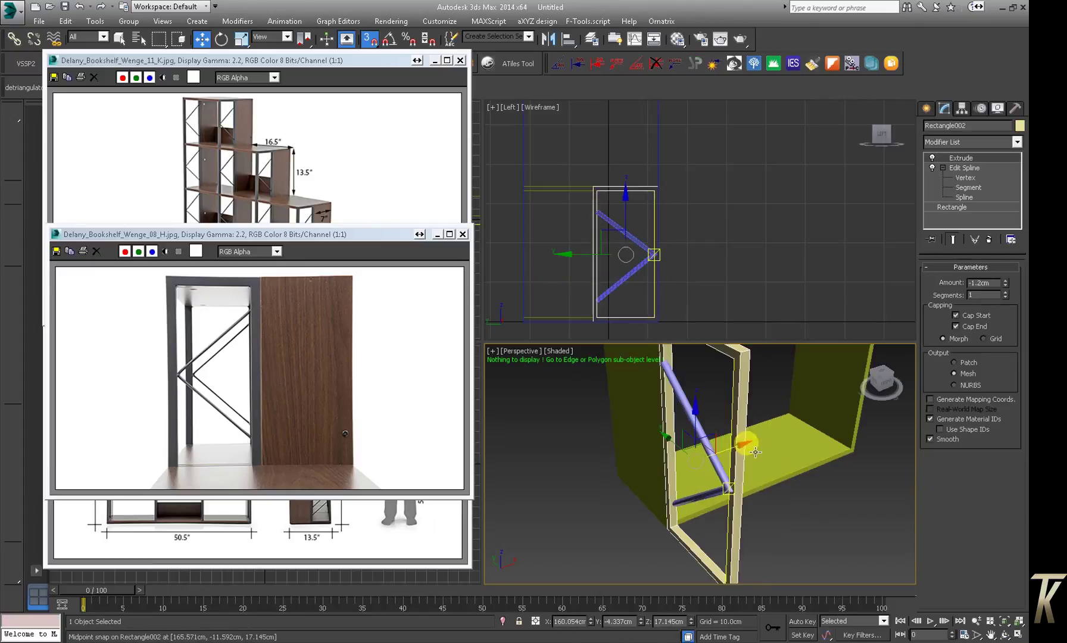
Move the rod up to meet the frame's top and set Radial Thickness to 0.41 cm
click(662, 362)
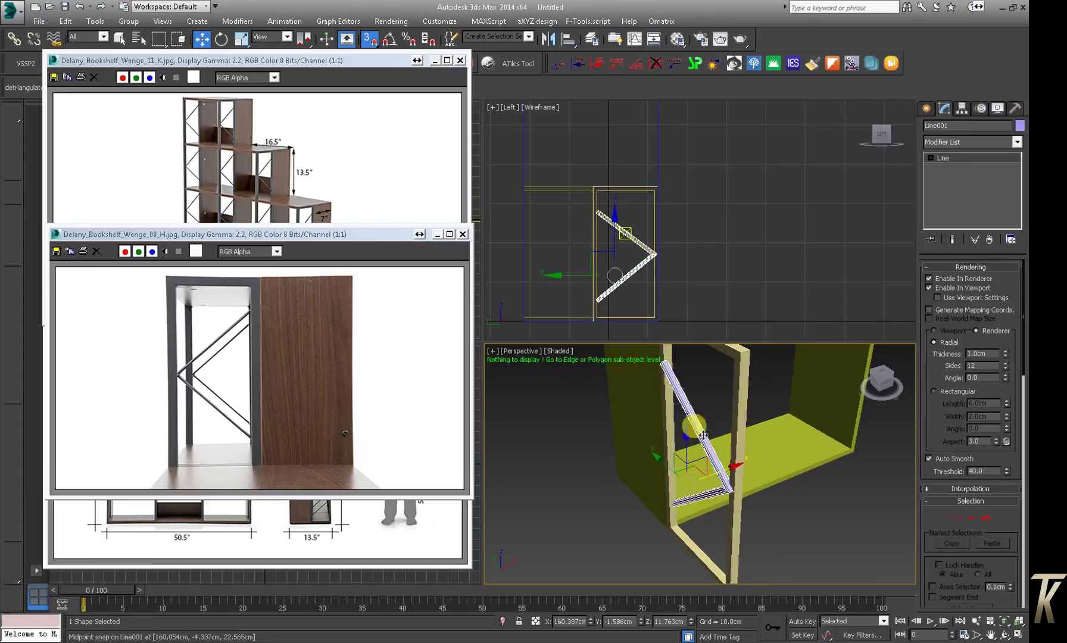
drag(721, 472, 745, 353)
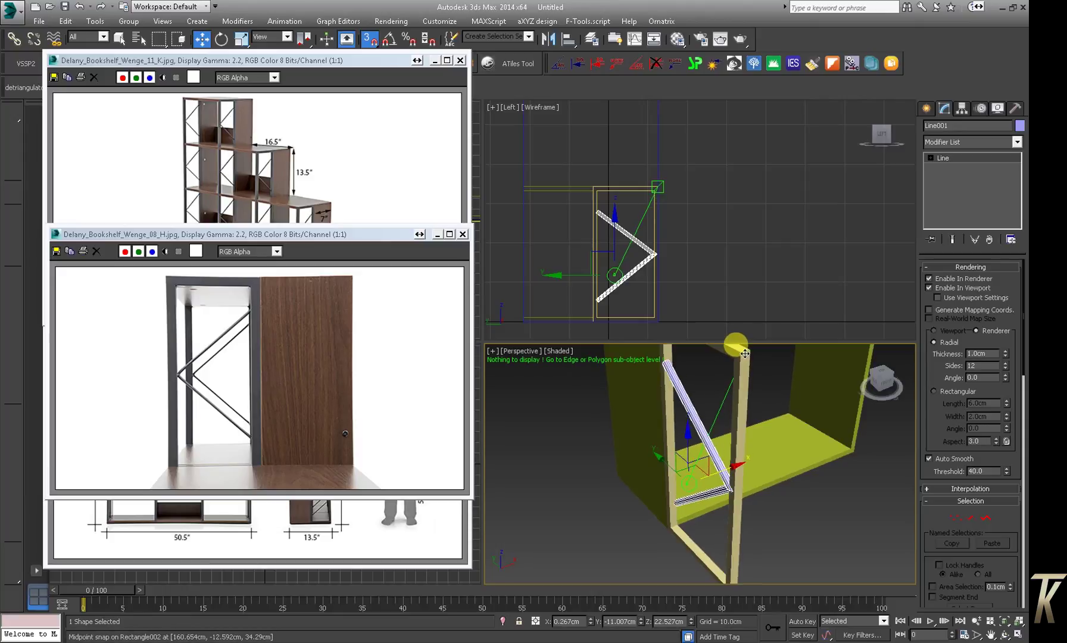
alt+middle_drag(742, 452, 903, 462)
drag(1005, 353, 1010, 391)
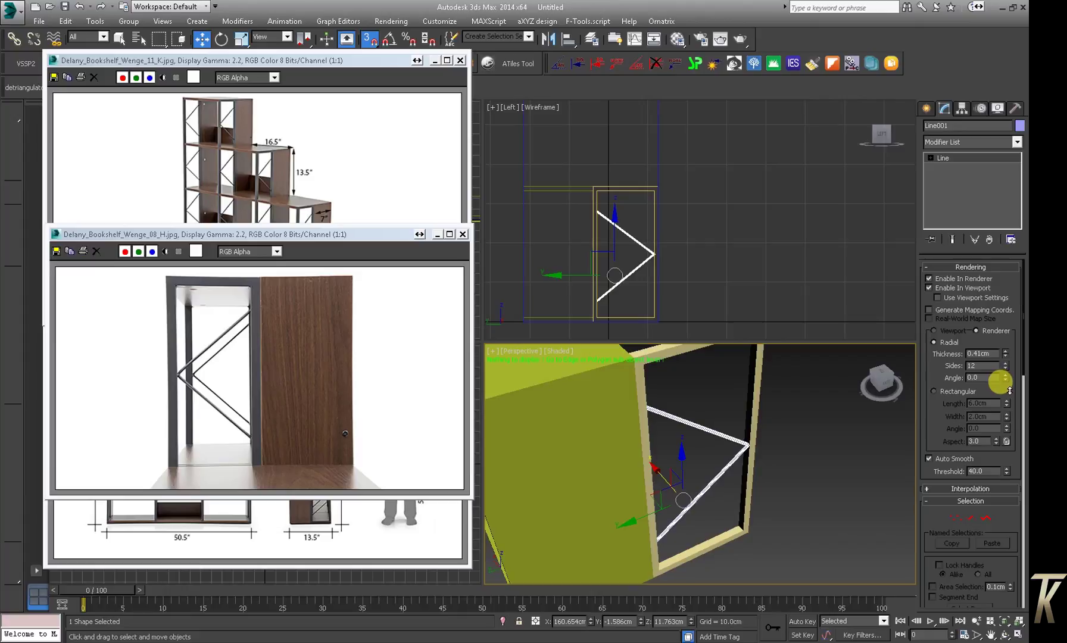
mouse_move(838, 430)
alt+middle_down()
mouse_move(757, 400)
mouse_move(717, 410)
alt+middle_up()
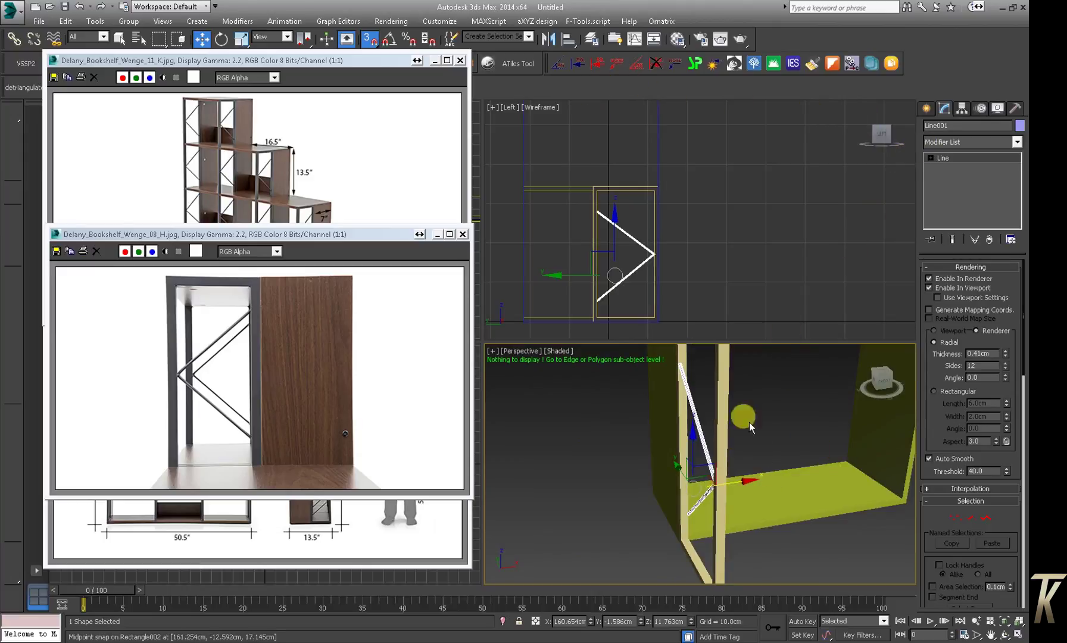
Move the V-rod's bottom vertex onto the frame's lower-left corner, then add Rectangle002 to the selection
click(369, 38)
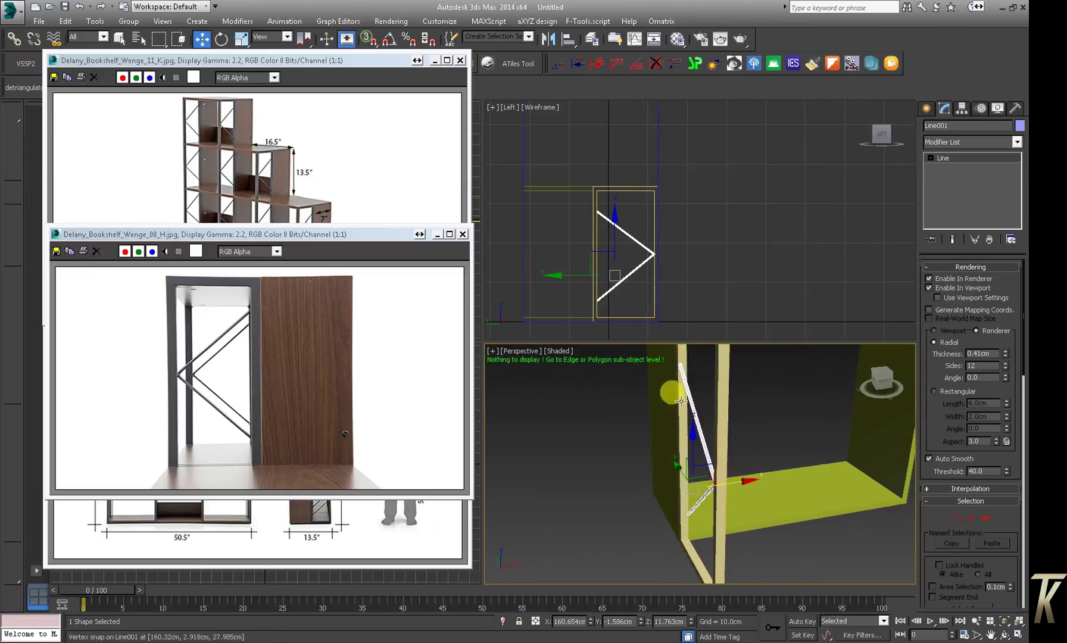
drag(739, 482, 742, 481)
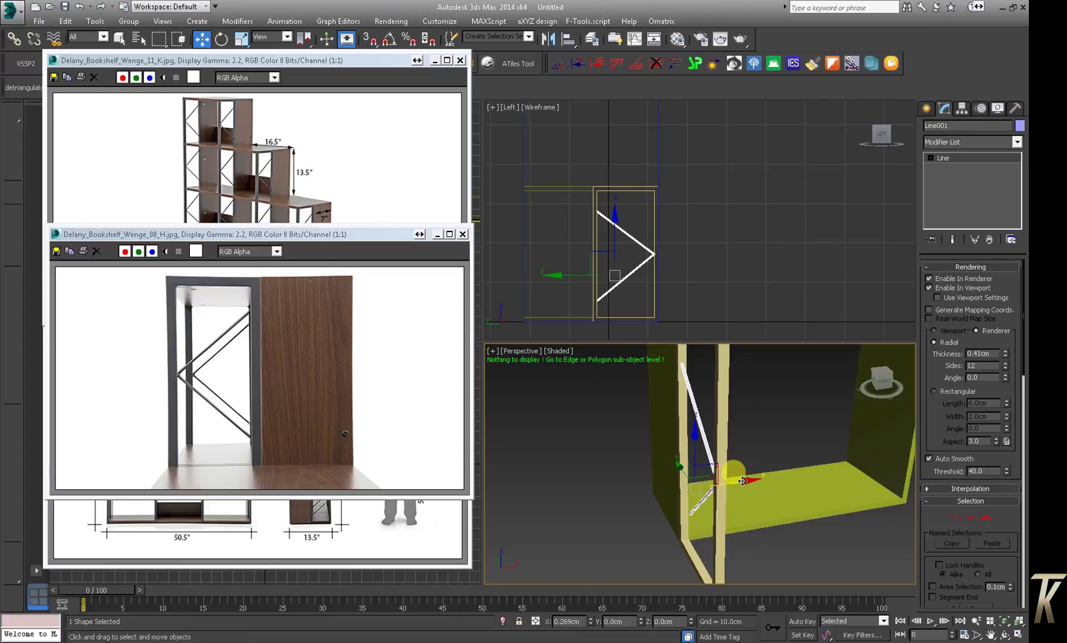
alt+middle_drag(742, 481, 905, 528)
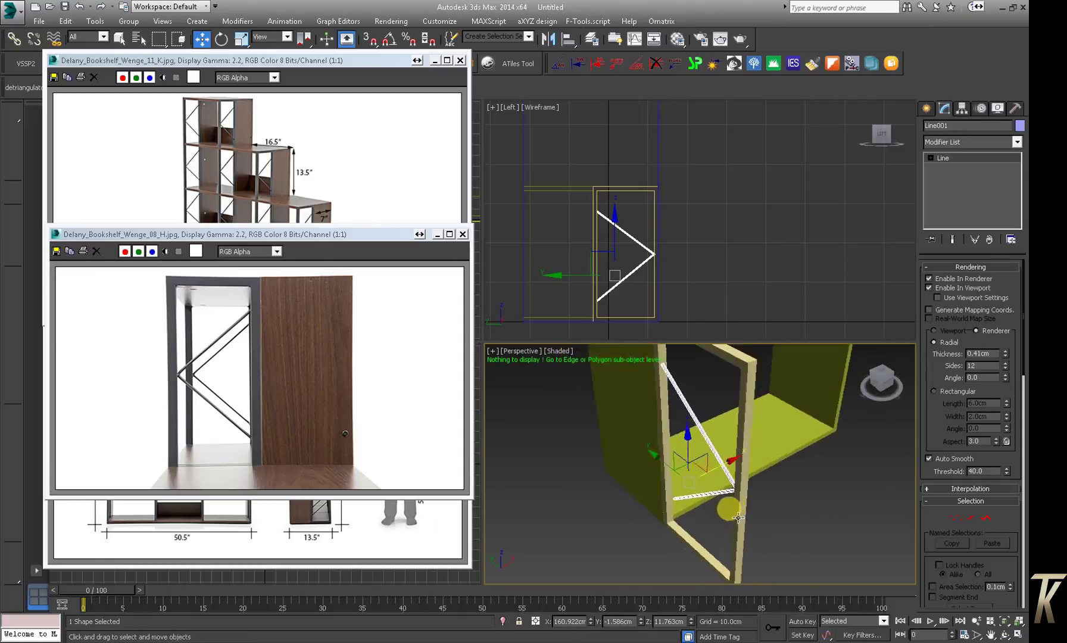
click(955, 517)
click(680, 503)
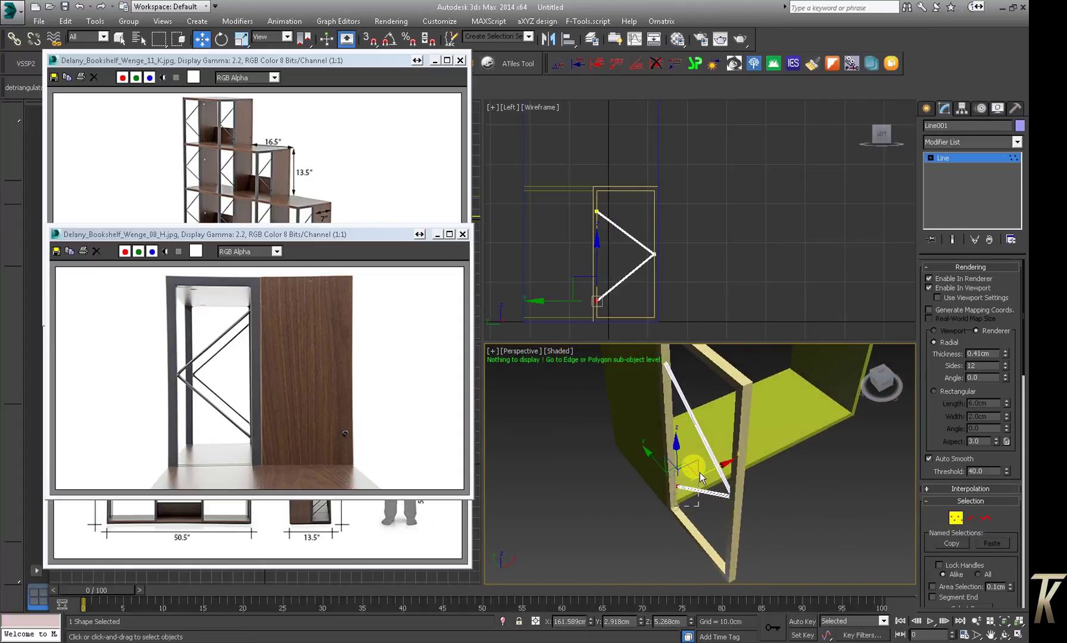
drag(694, 474, 726, 470)
click(369, 38)
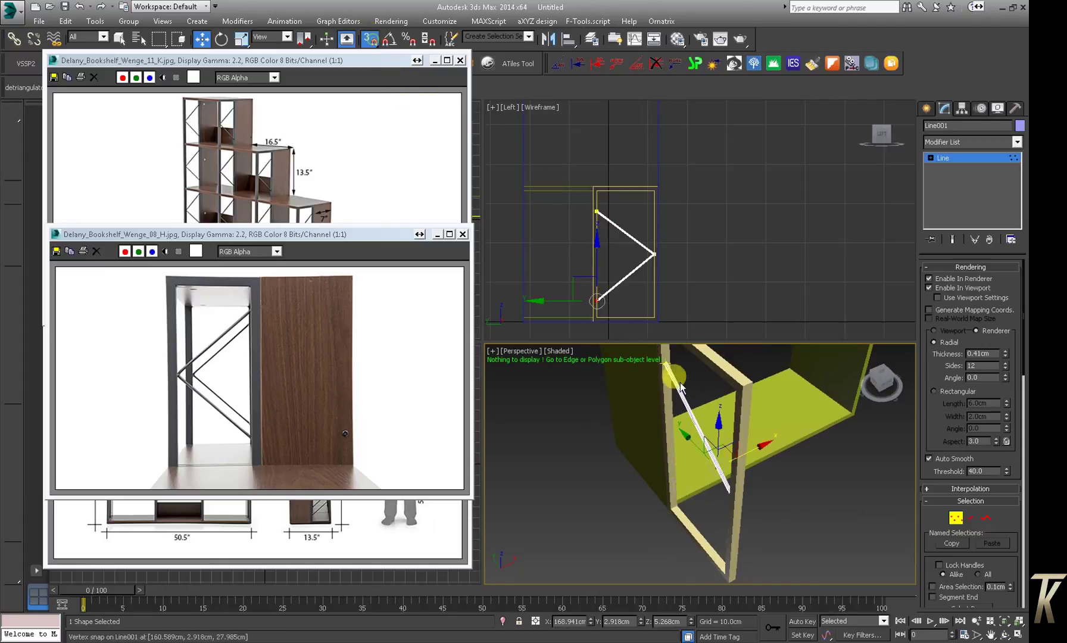
mouse_move(701, 411)
alt+middle_down()
mouse_move(722, 450)
mouse_move(776, 445)
mouse_move(879, 464)
mouse_move(821, 429)
mouse_move(733, 436)
mouse_move(780, 457)
mouse_move(751, 456)
mouse_move(753, 469)
alt+middle_up()
click(971, 159)
ctrl+click(752, 455)
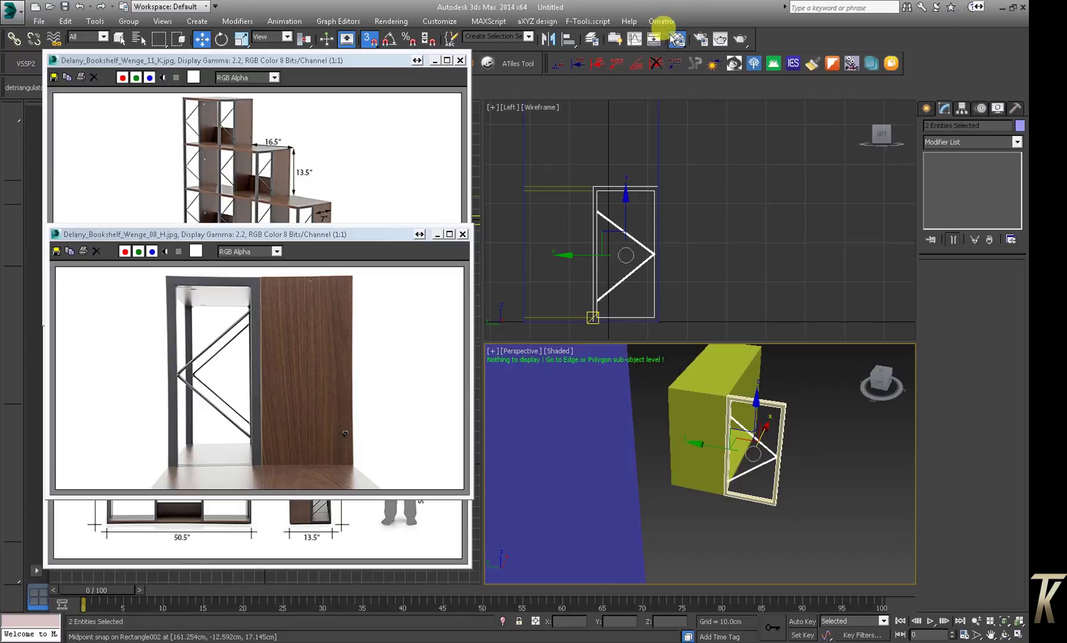
Give the first material a dark grey Diffuse and assign it to the frame rectangles and diagonal rod
key(m)
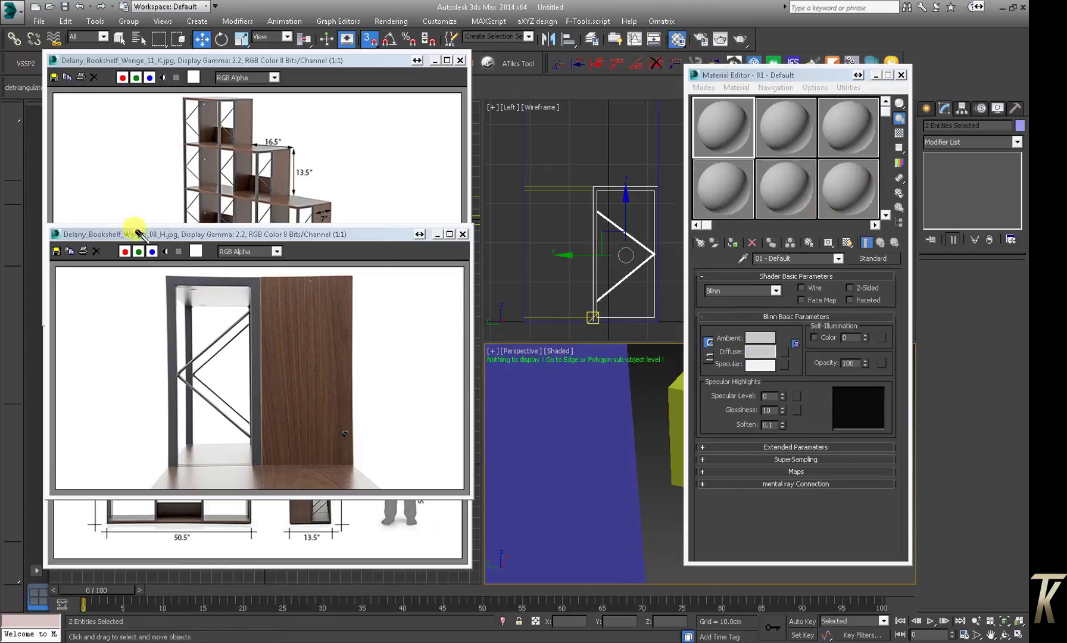
click(240, 320)
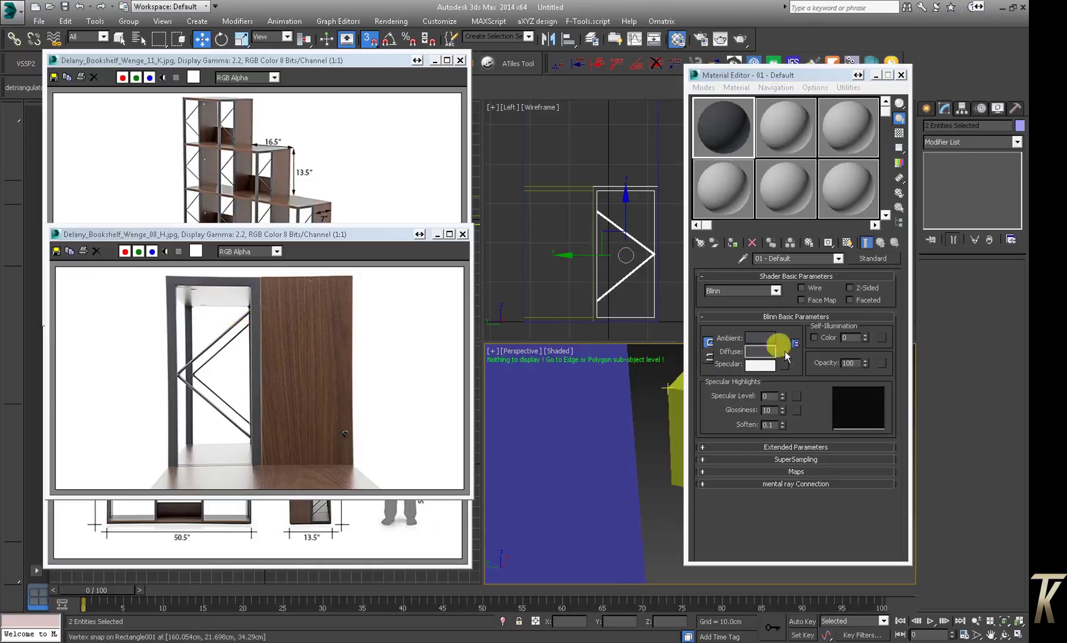
click(732, 243)
click(900, 75)
click(791, 447)
click(754, 440)
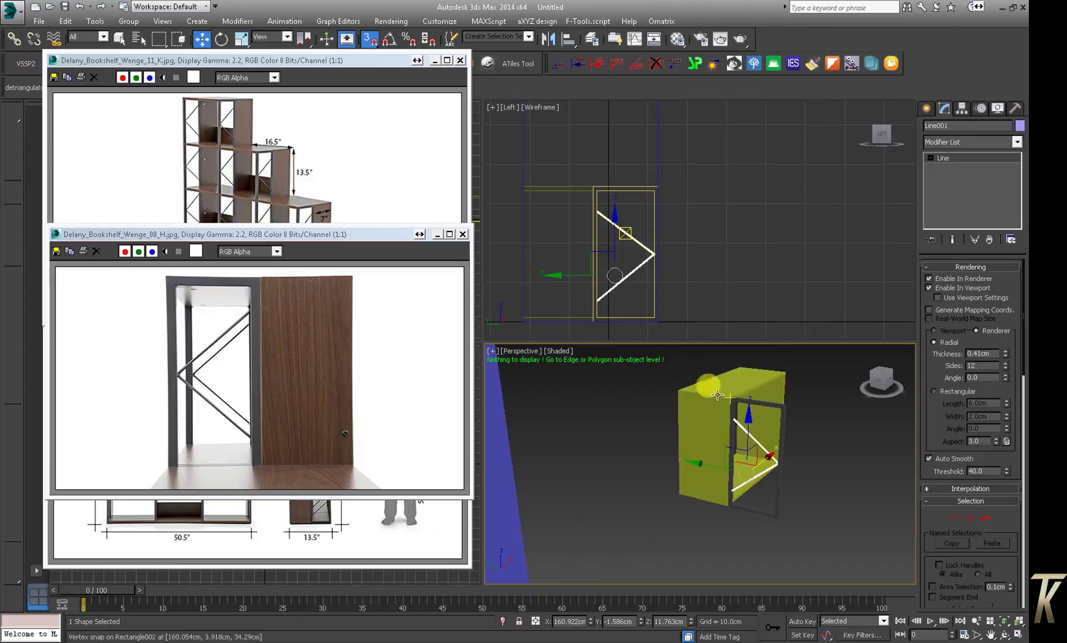
key(m)
click(732, 242)
click(645, 465)
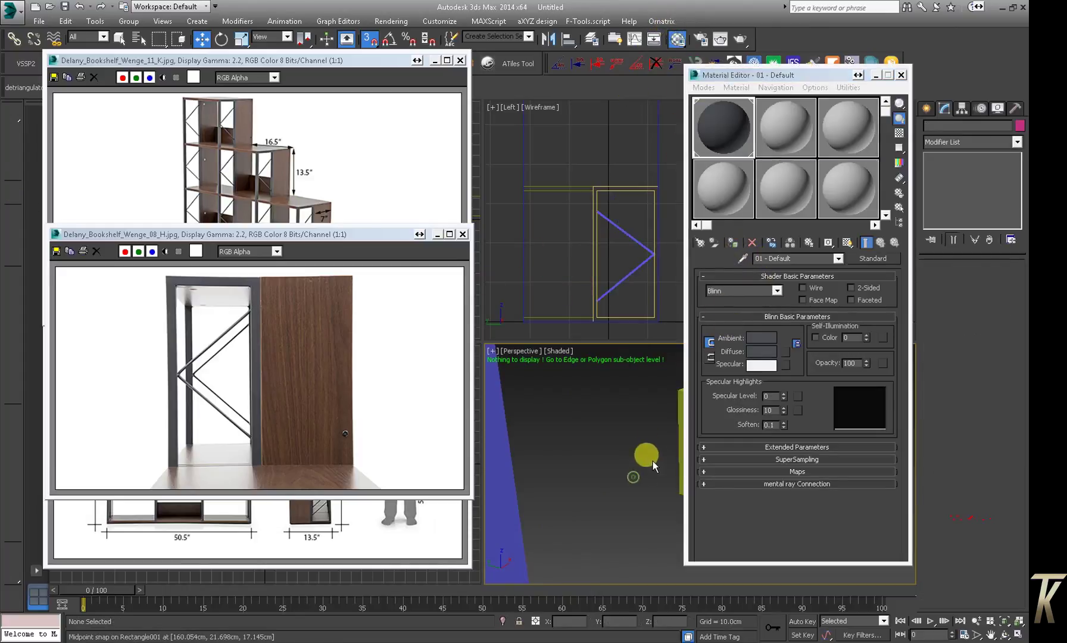
Start a Bitmap diffuse map for a second material in slot 2 and browse recent folders
click(784, 153)
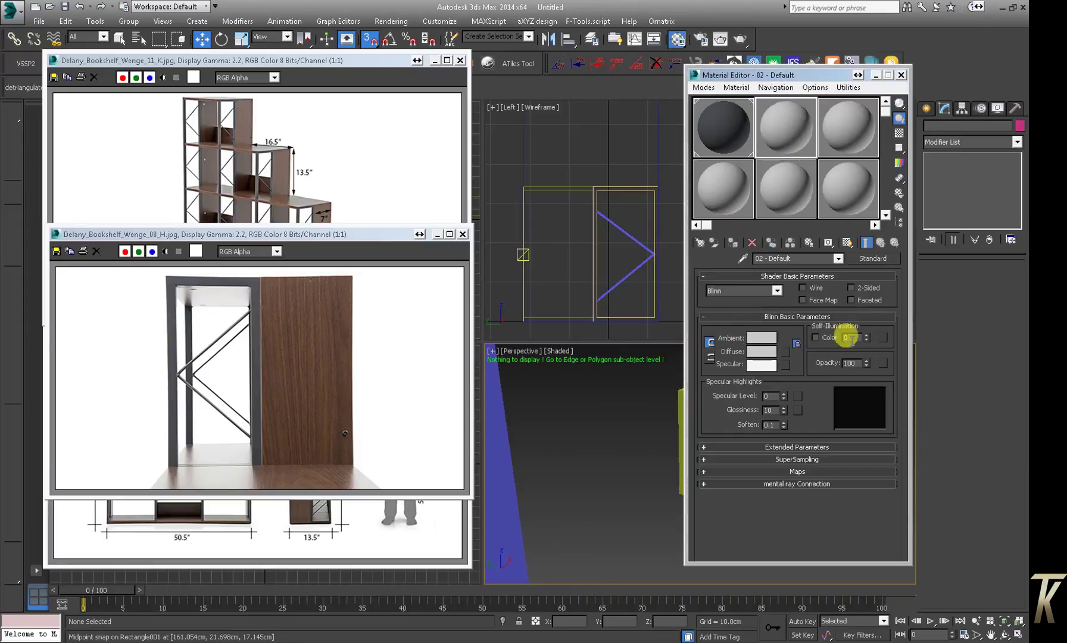
drag(801, 75, 565, 73)
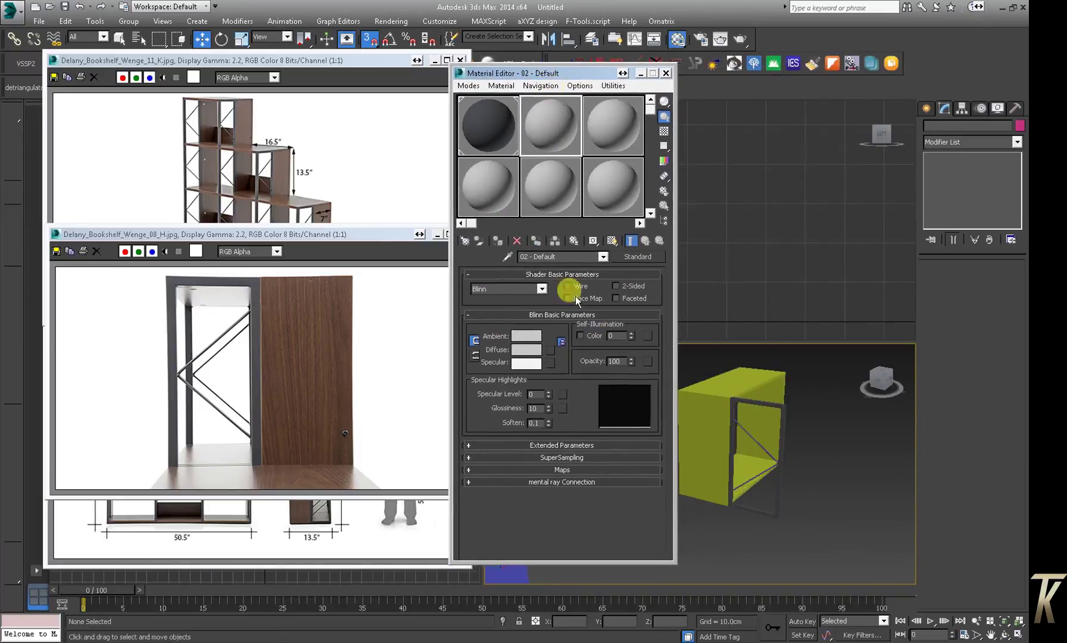
click(562, 341)
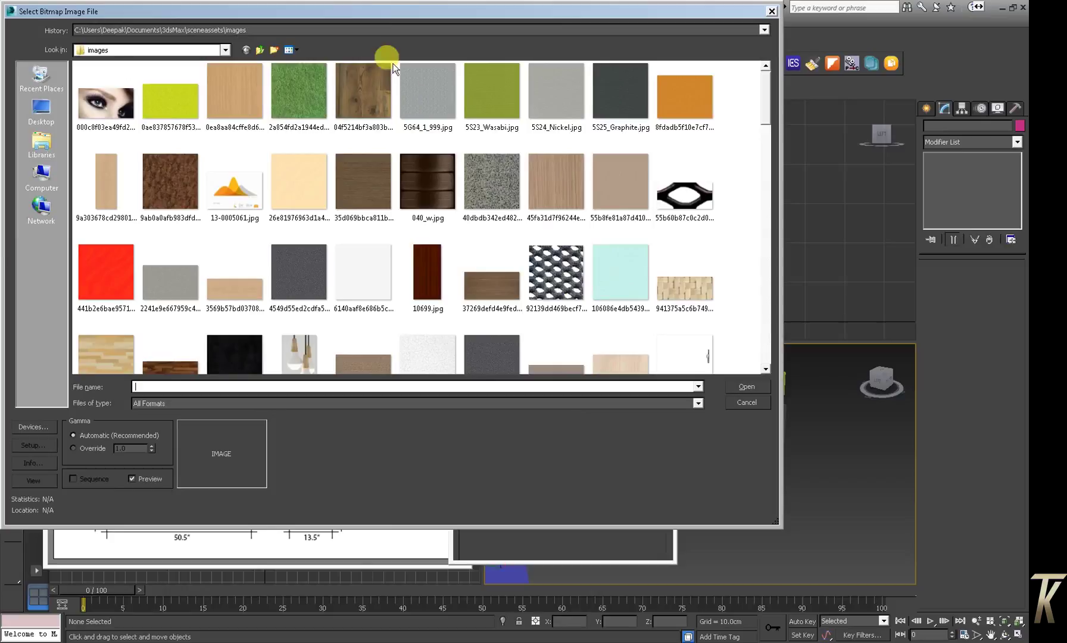
click(371, 27)
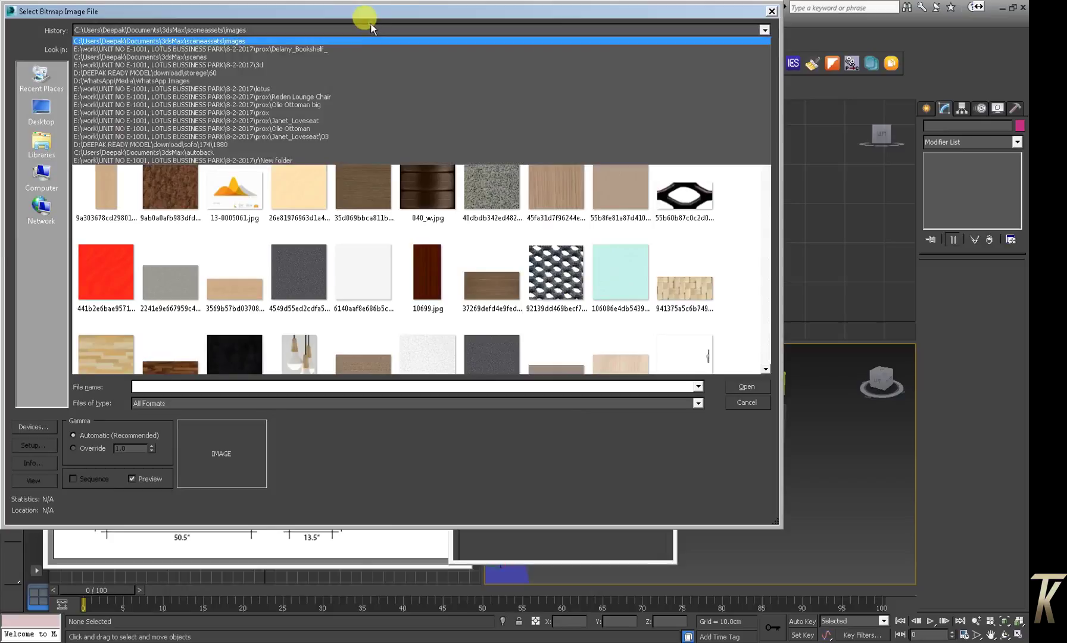
Load Delany_Bookshelf_Wenge_08_H.jpg, crop it to the wood panel, and assign it to the shelf box
click(351, 46)
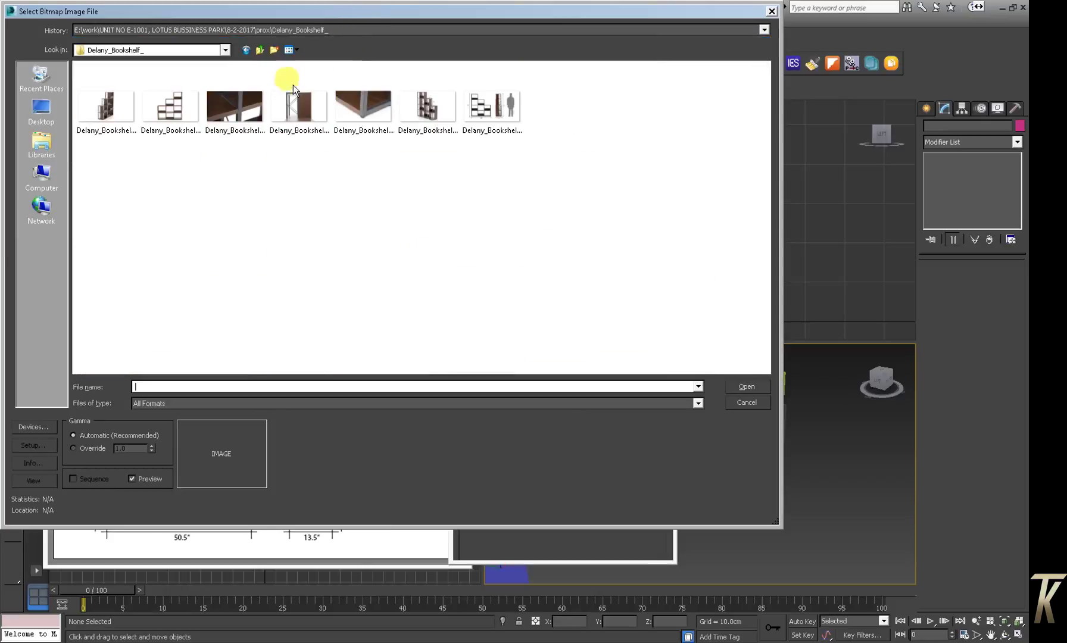
click(327, 111)
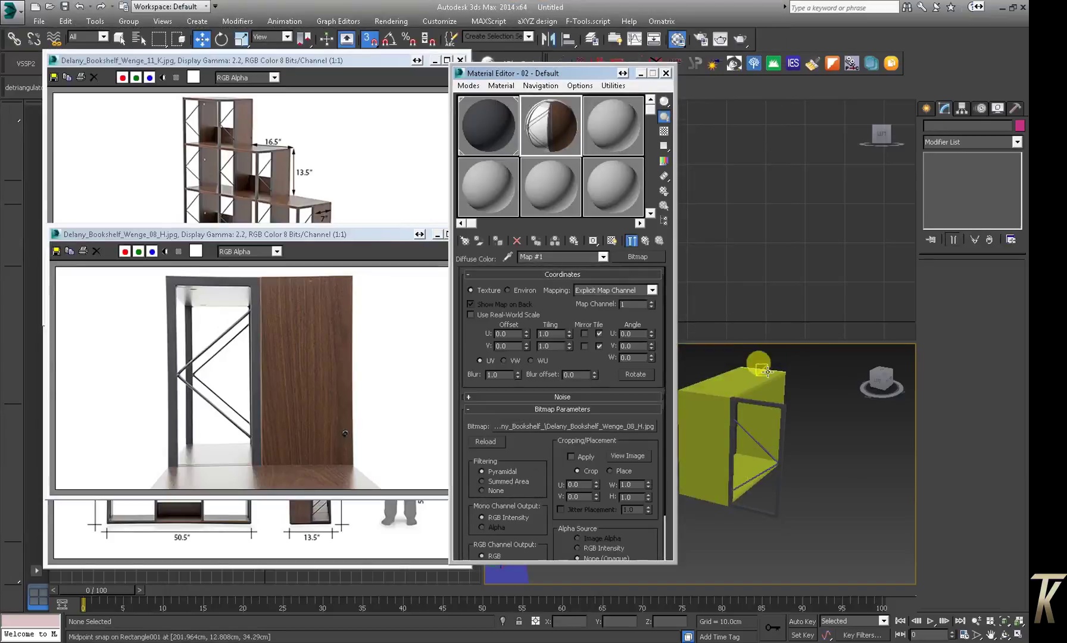
click(636, 455)
drag(45, 157, 256, 176)
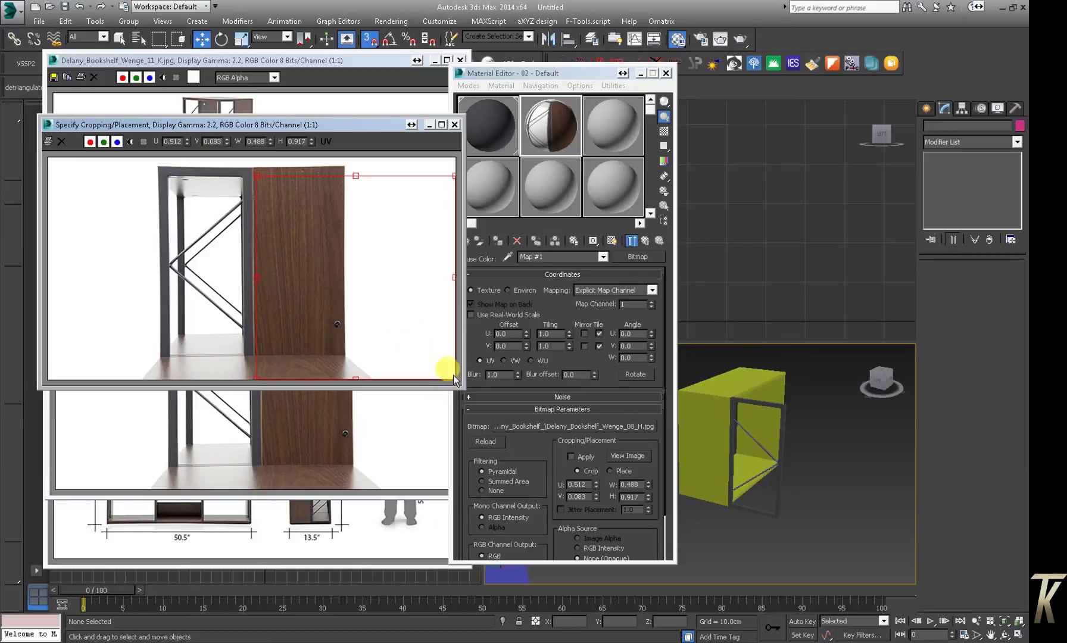
mouse_move(454, 377)
mouse_down()
mouse_move(382, 337)
mouse_move(328, 341)
mouse_up()
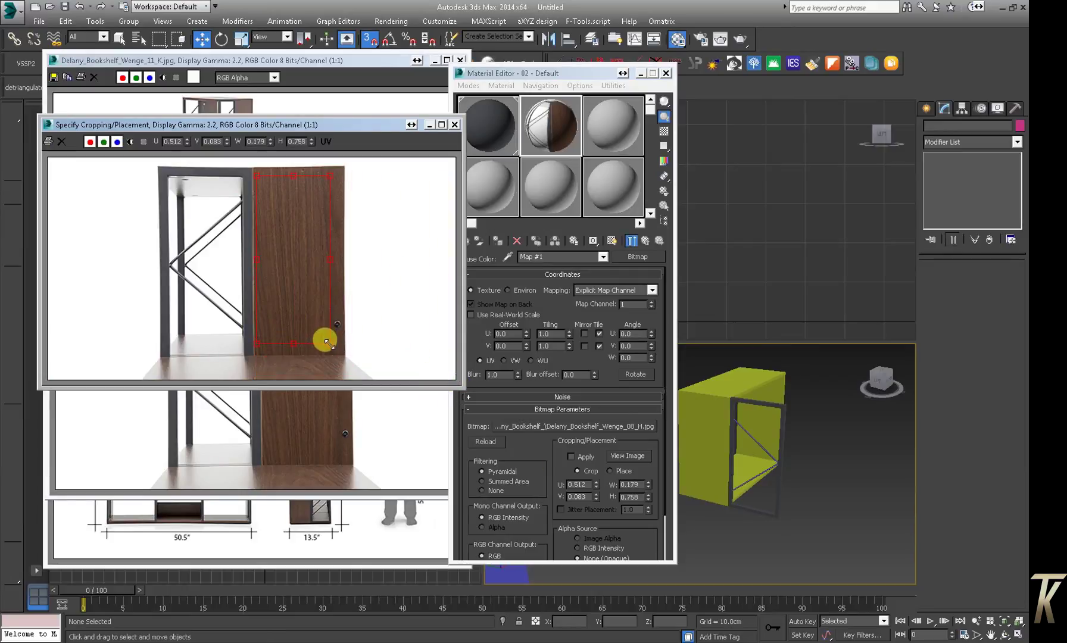
click(571, 456)
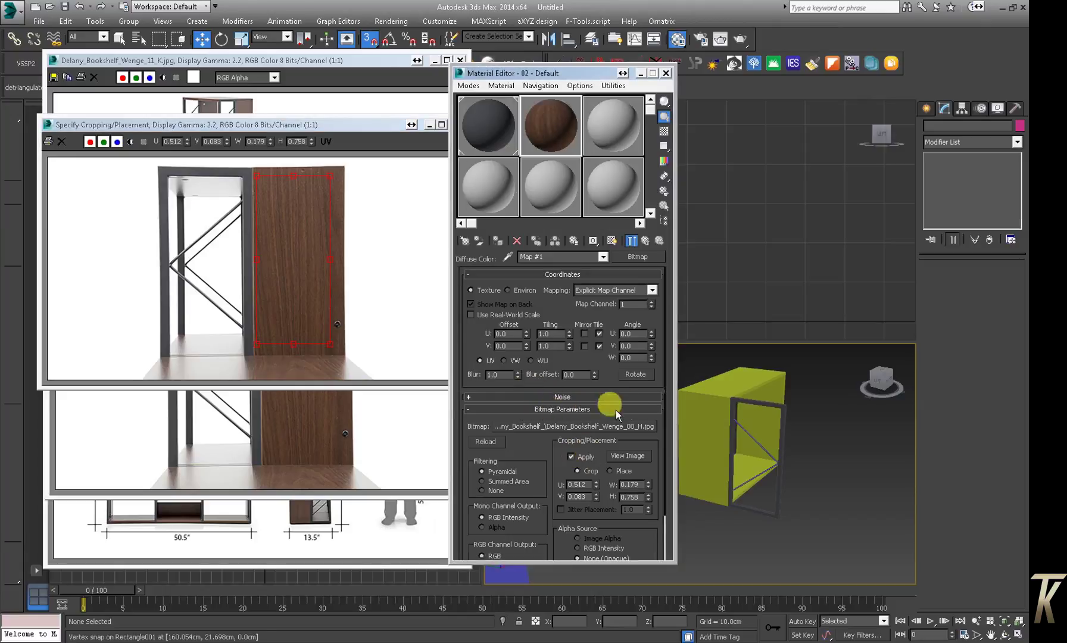
click(709, 401)
click(497, 240)
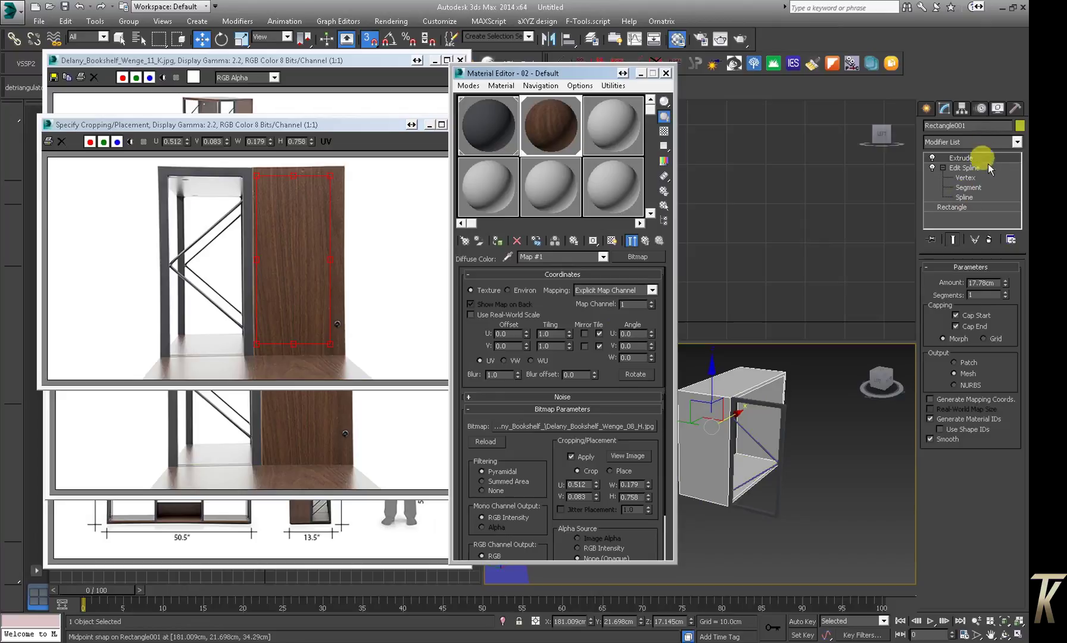
Add a UVW Map modifier to the shelf box, show its texture in viewport, and rotate it 90° in W
click(984, 146)
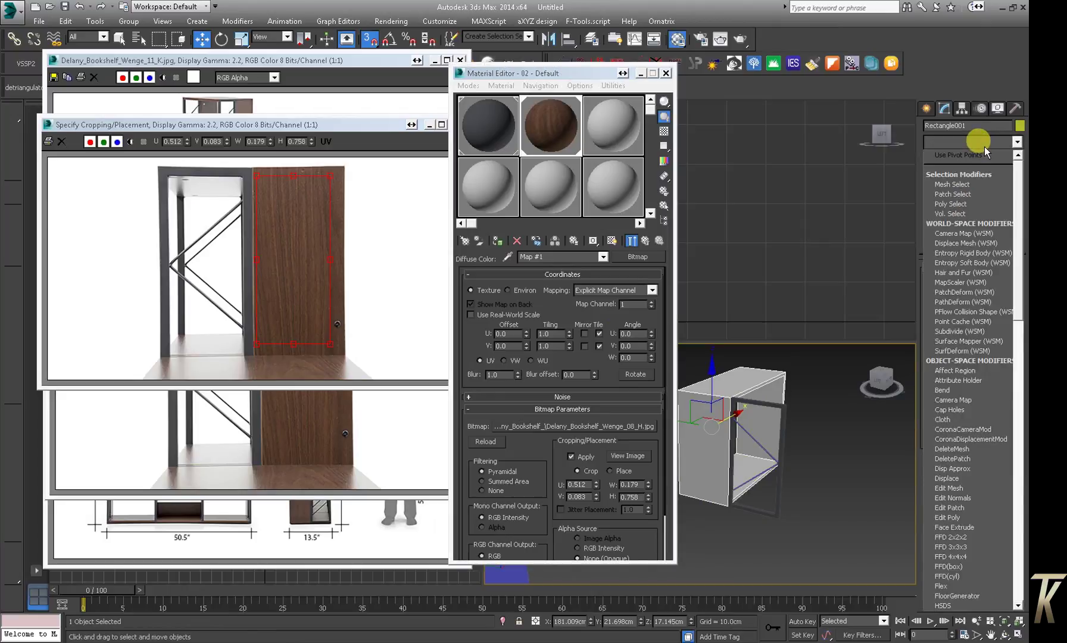
scroll(983, 147, down, 10)
click(979, 485)
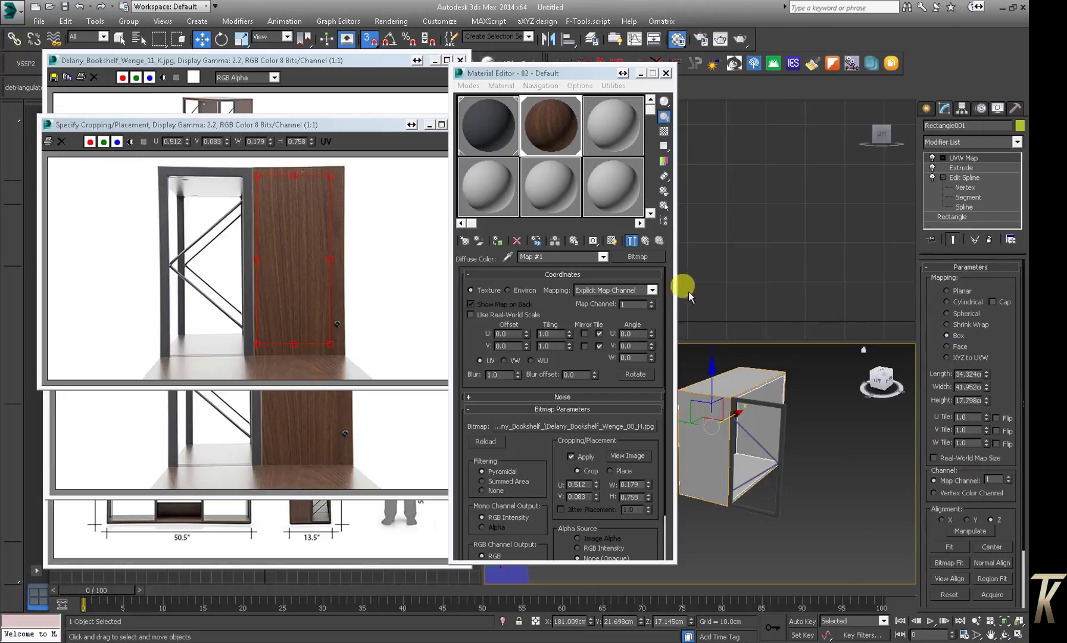
click(612, 241)
mouse_move(826, 470)
alt+middle_down()
mouse_move(753, 454)
mouse_move(838, 466)
mouse_move(906, 429)
alt+middle_up()
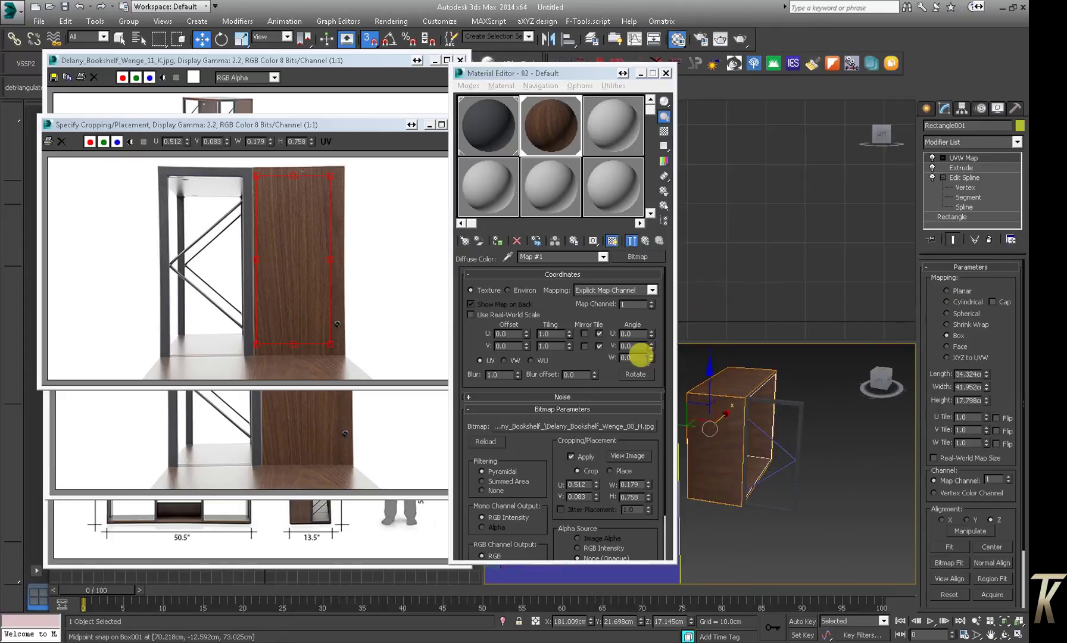
click(628, 357)
text(90)
key(Return)
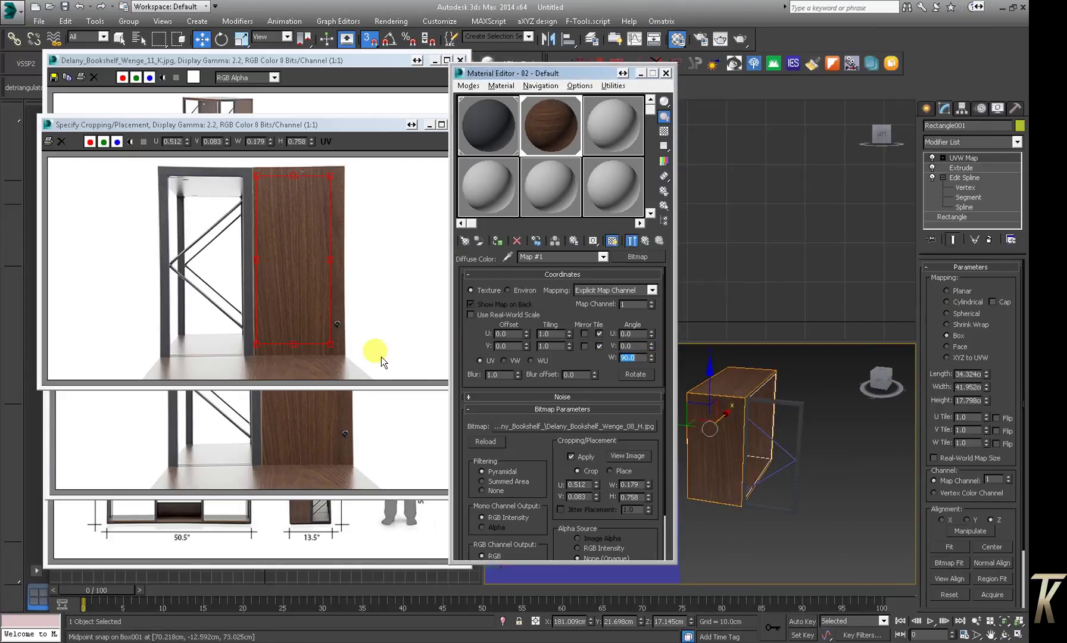
Group the diagonal rod line and frame rectangle into Group001
click(804, 501)
mouse_move(824, 491)
alt+middle_down()
mouse_move(744, 487)
mouse_move(766, 428)
mouse_move(816, 443)
mouse_move(791, 457)
alt+middle_up()
click(773, 432)
ctrl+click(771, 411)
click(129, 21)
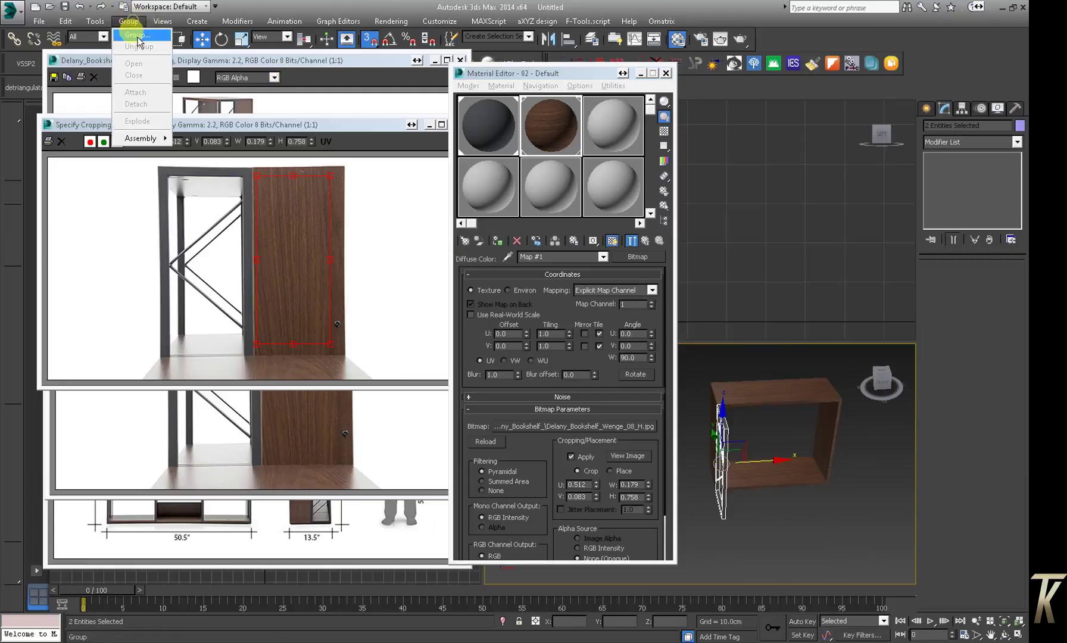
click(519, 347)
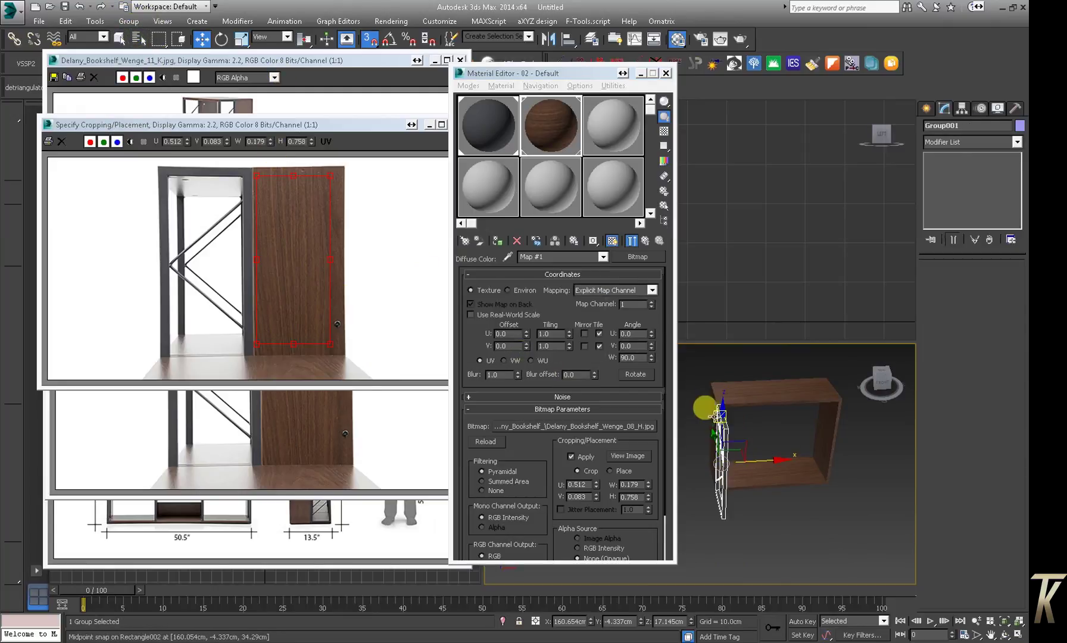
Instance-clone the rod-and-frame group as Group002 and snap it against the shelf box's opposite edge
shift+drag(717, 406, 842, 409)
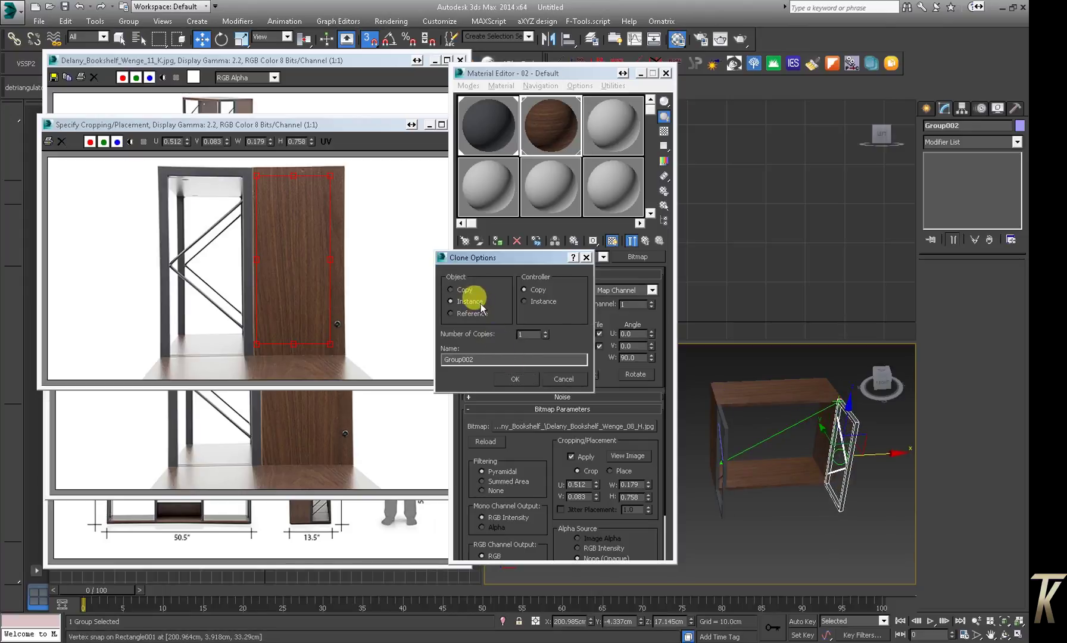
click(515, 379)
mouse_move(742, 380)
alt+middle_down()
mouse_move(728, 409)
mouse_move(793, 400)
mouse_move(757, 419)
mouse_move(786, 431)
alt+middle_up()
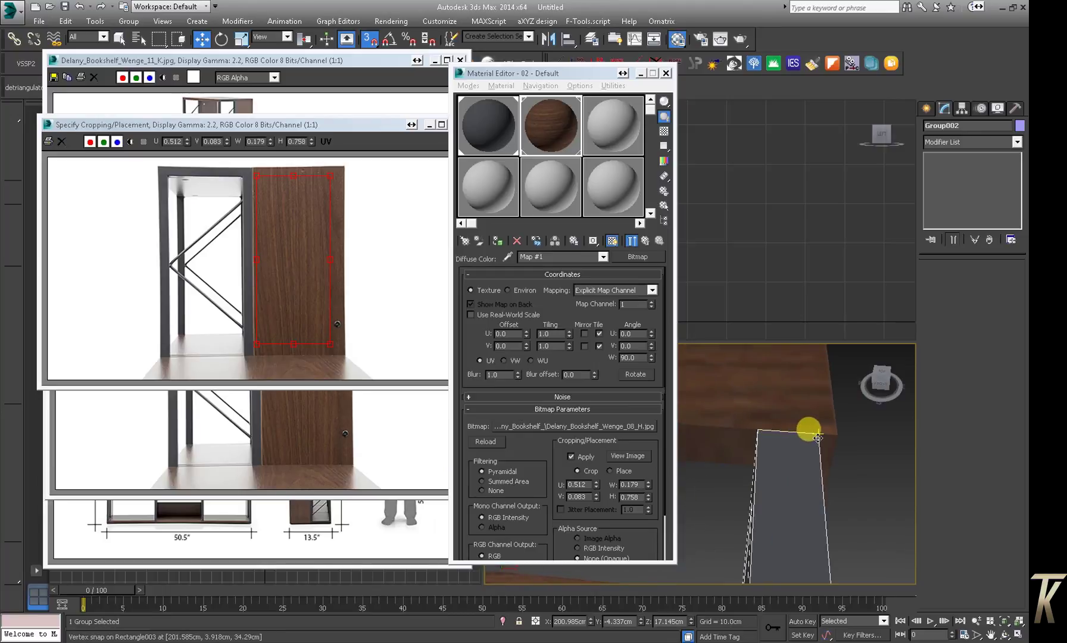
drag(818, 438, 827, 427)
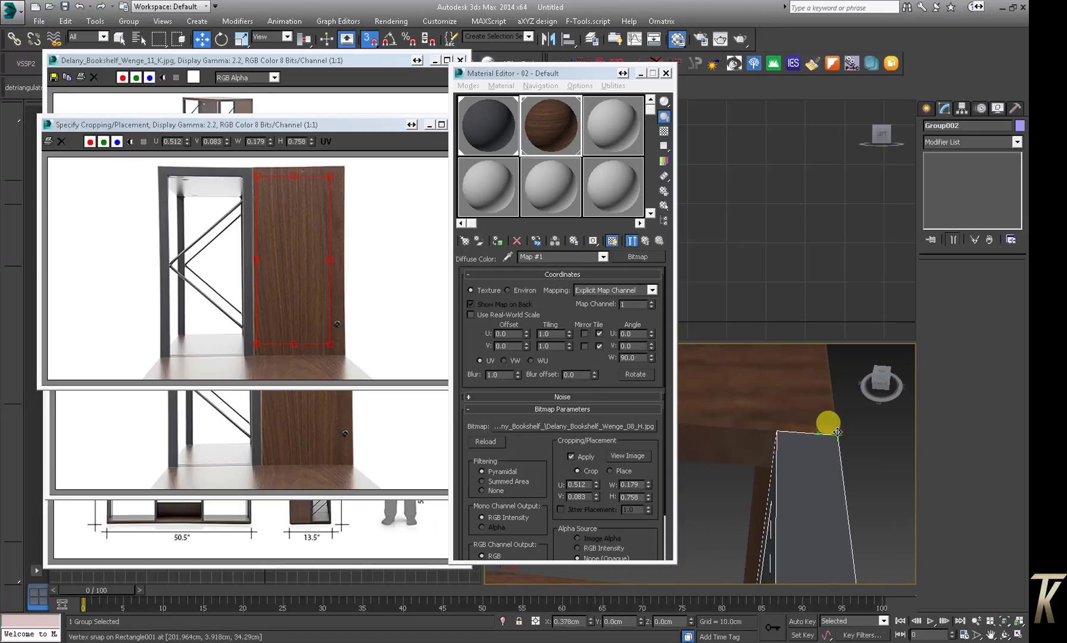
scroll(837, 432, down, 5)
click(823, 433)
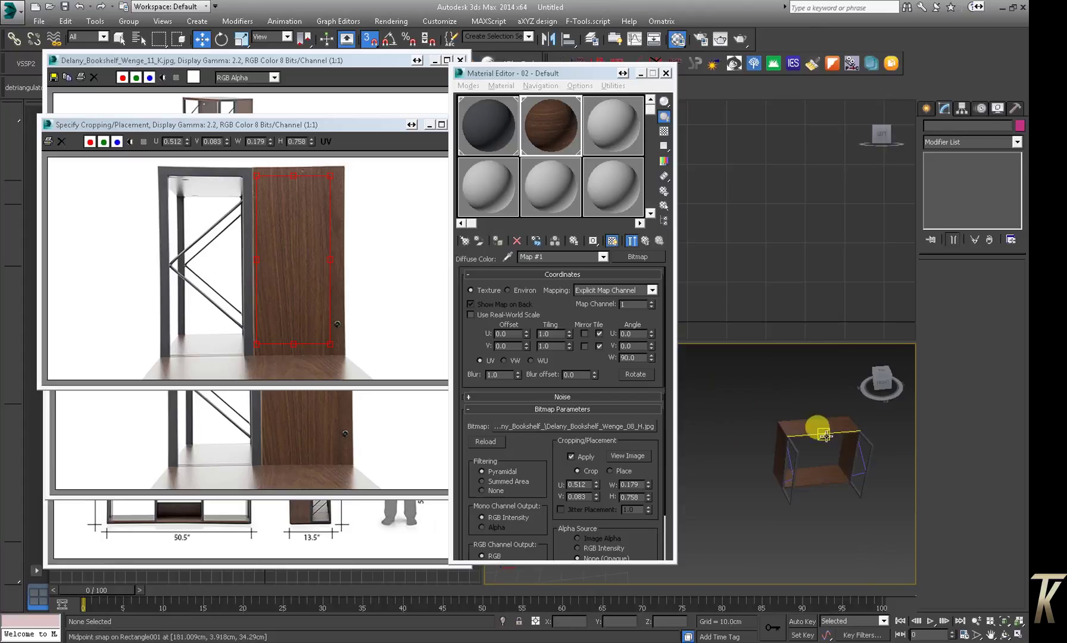
Bring up the full bookshelf reference image, select the shelf unit, and frame it in the top view
scroll(821, 435, down, 3)
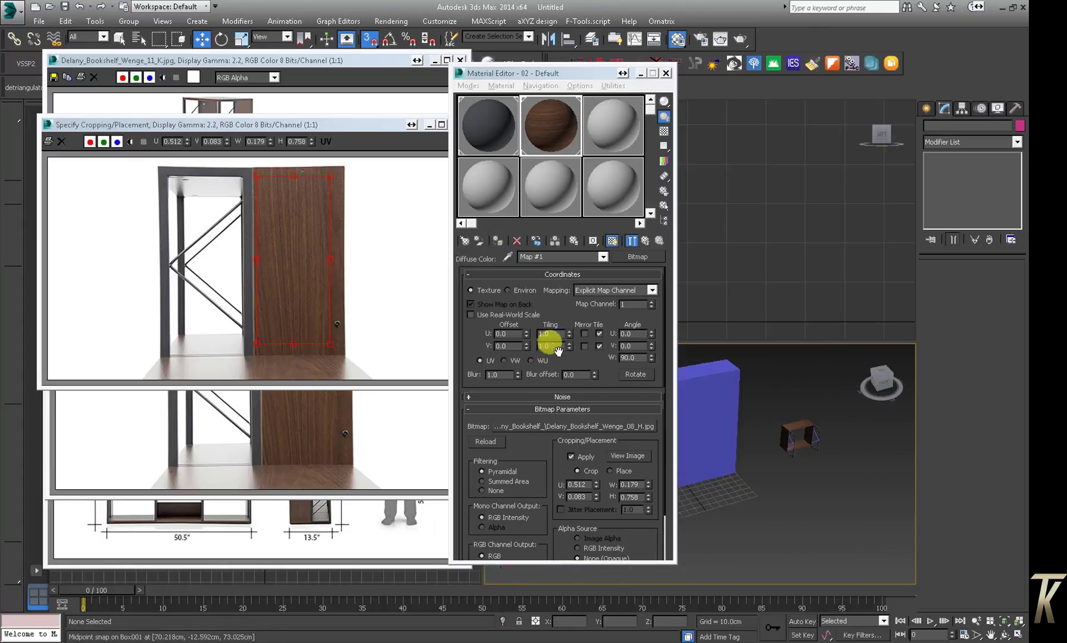
click(306, 108)
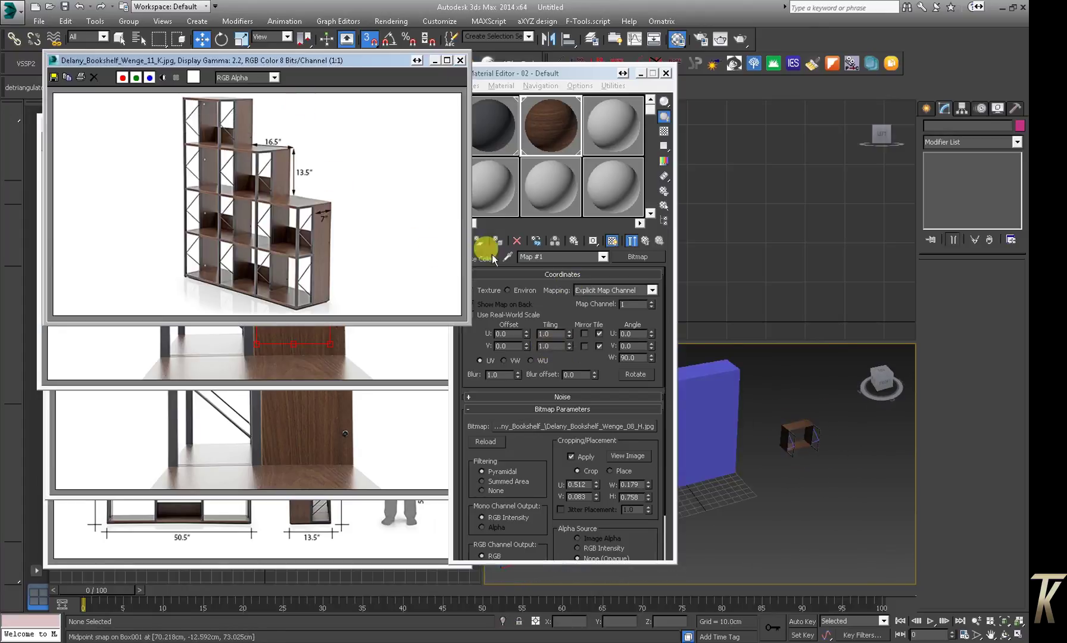
scroll(840, 436, up, 2)
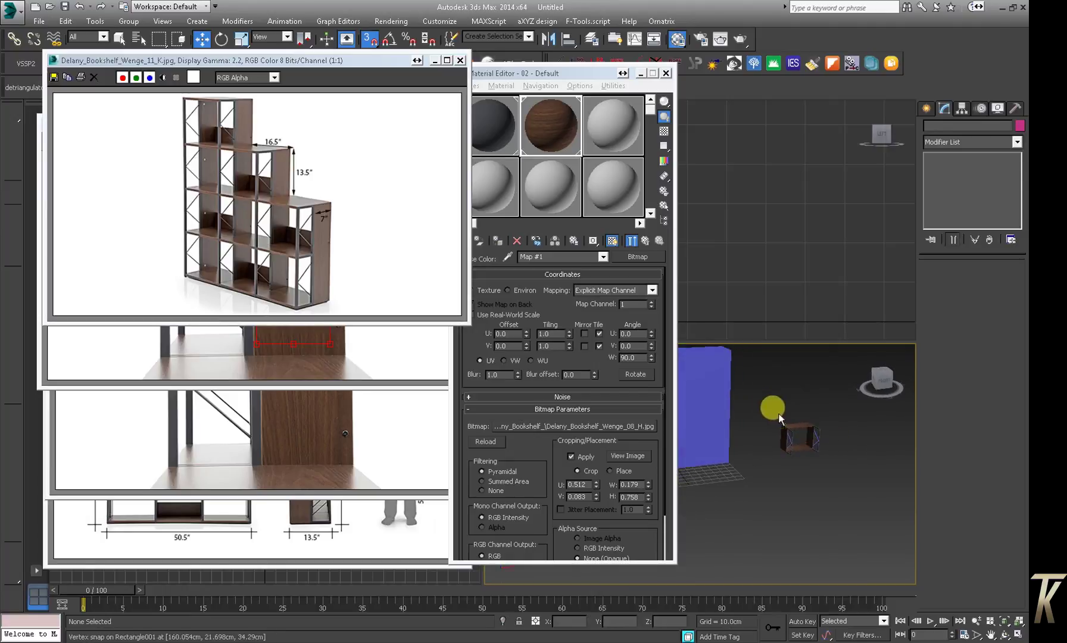
drag(850, 485, 849, 481)
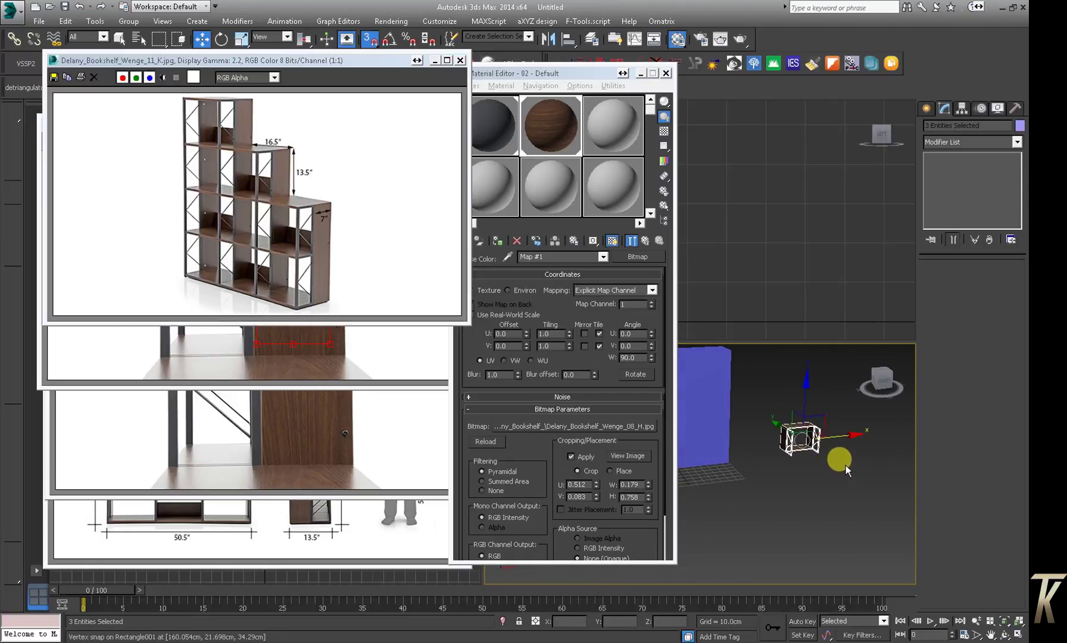
alt+middle_drag(797, 440, 798, 438)
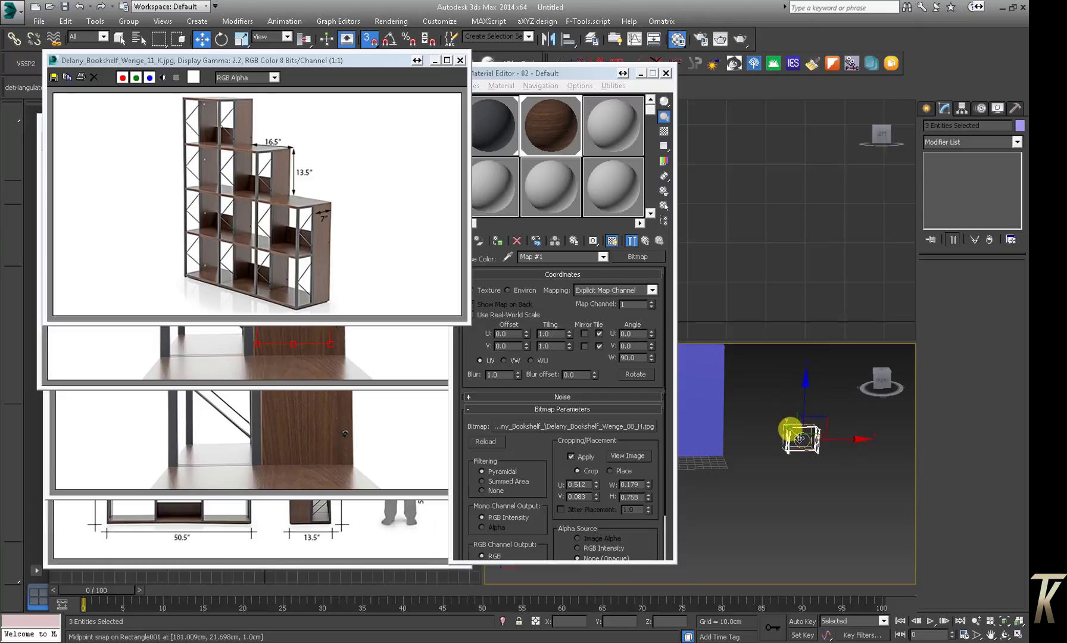
alt+middle_drag(798, 438, 838, 479)
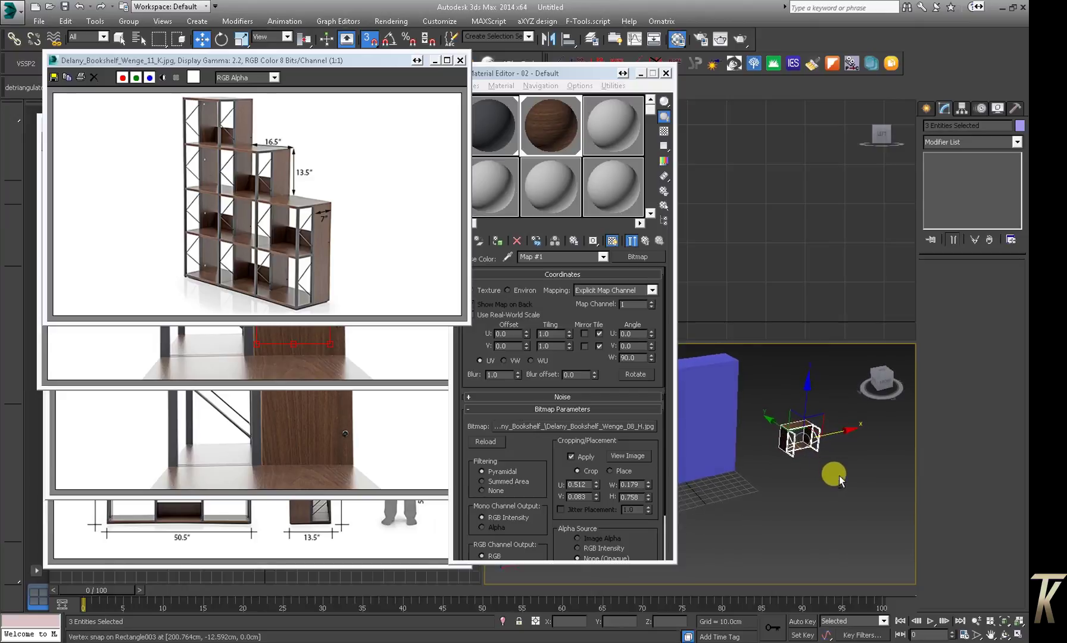
scroll(806, 440, up, 3)
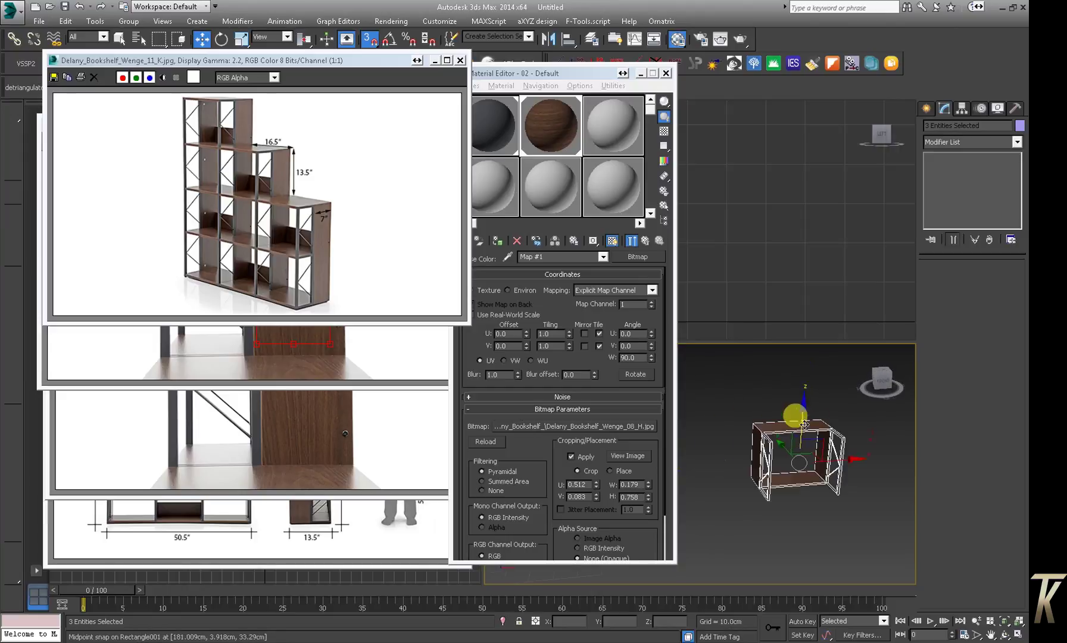
alt+middle_drag(785, 433, 766, 429)
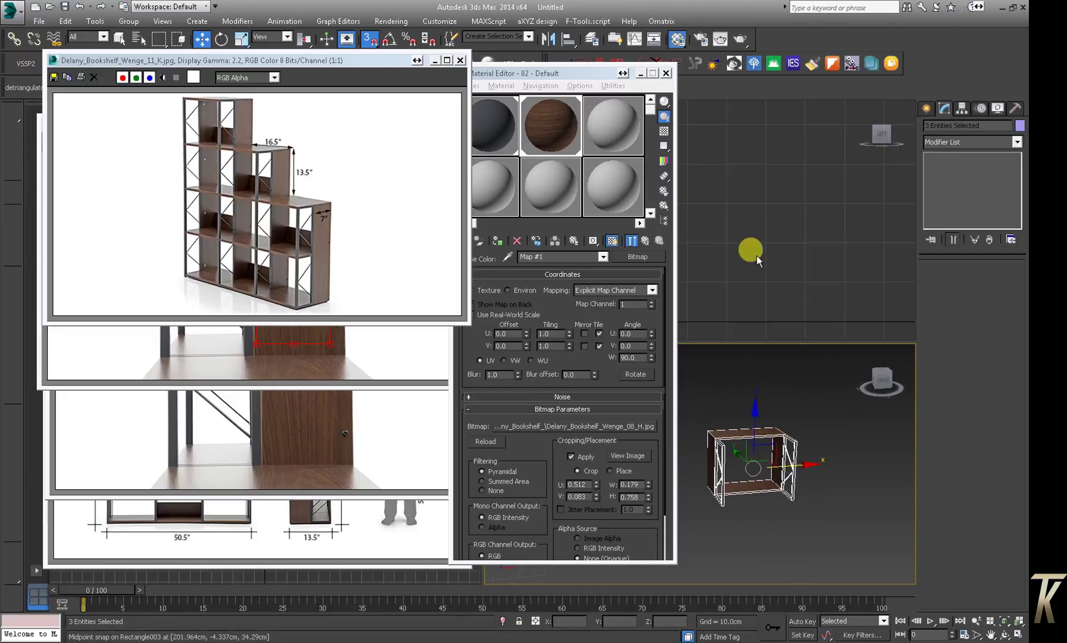
scroll(750, 256, up, 5)
mouse_move(757, 260)
middle_down()
mouse_move(786, 248)
mouse_move(757, 261)
mouse_move(784, 232)
middle_up()
With snapping on, stack an instanced copy of the shelf box directly on top of the original
click(368, 42)
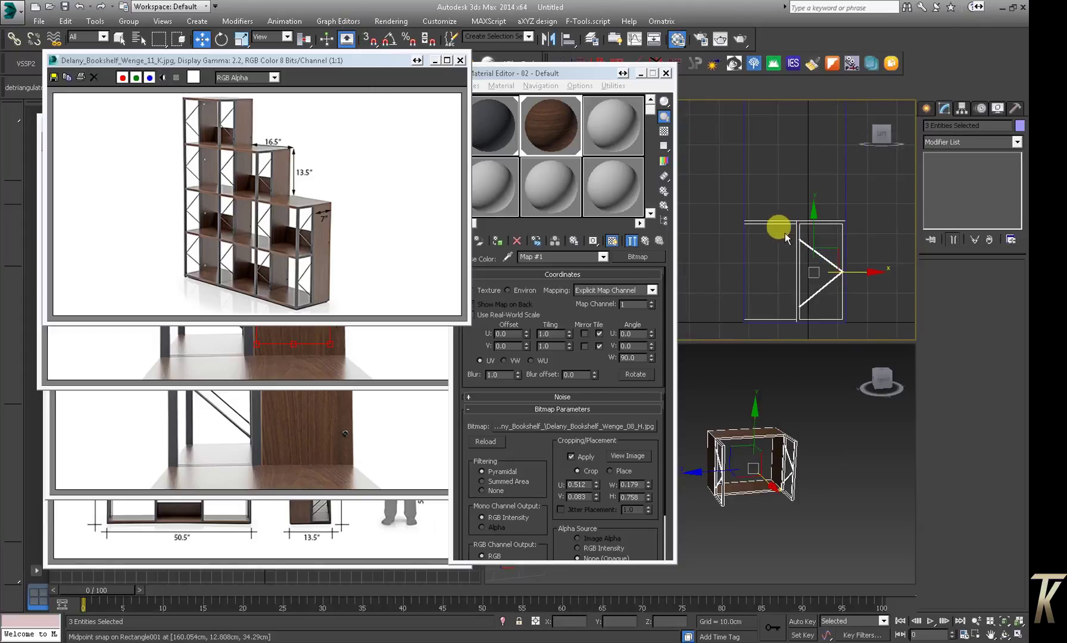
click(826, 269)
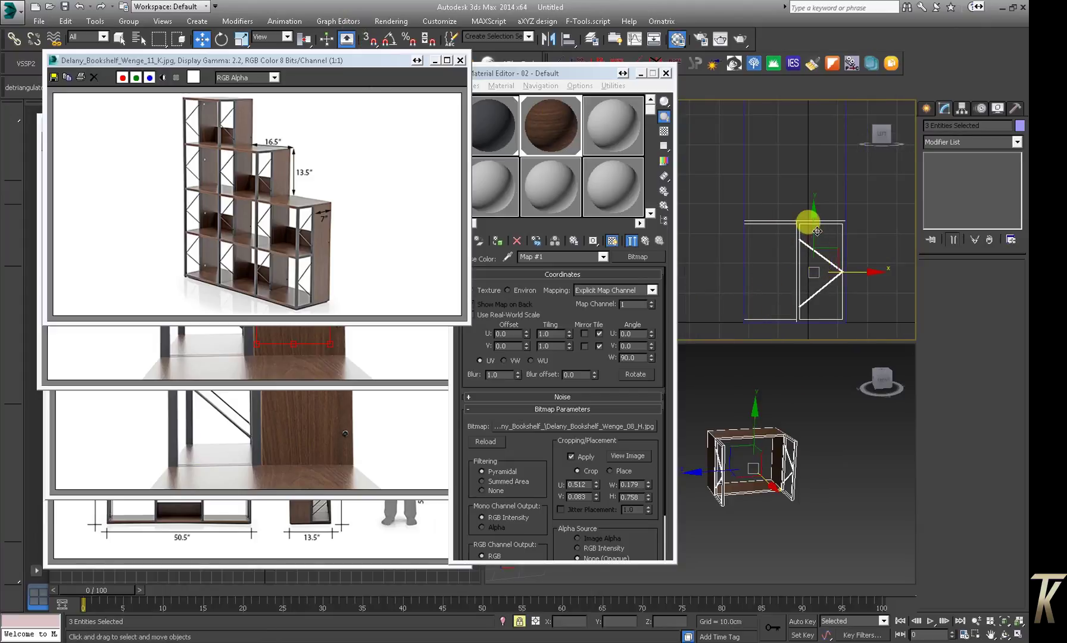
shift+drag(813, 228, 816, 129)
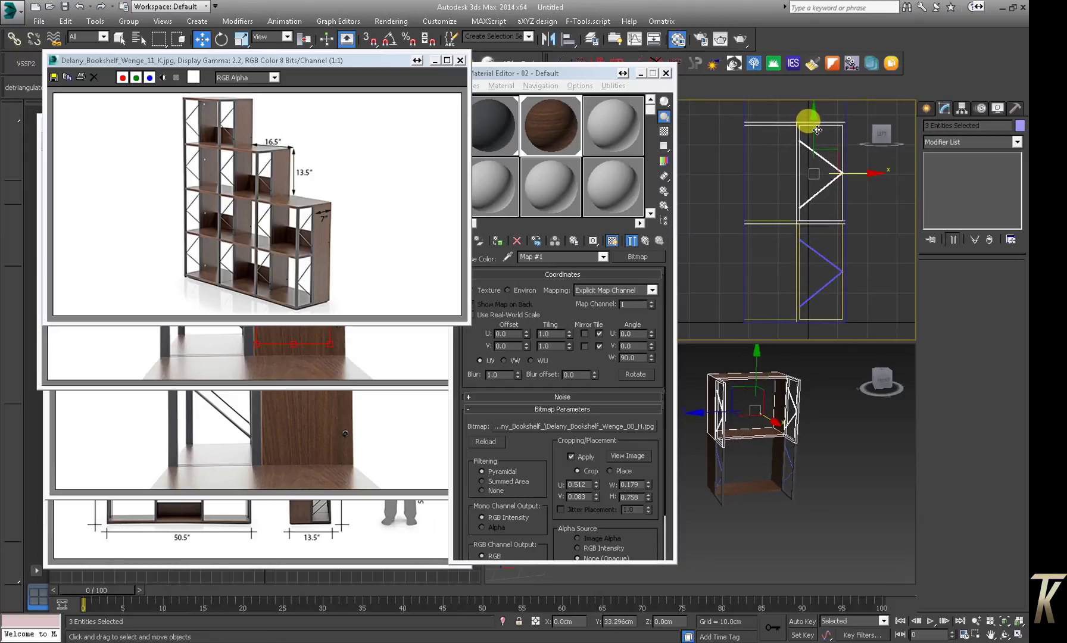
shift+drag(816, 130, 817, 129)
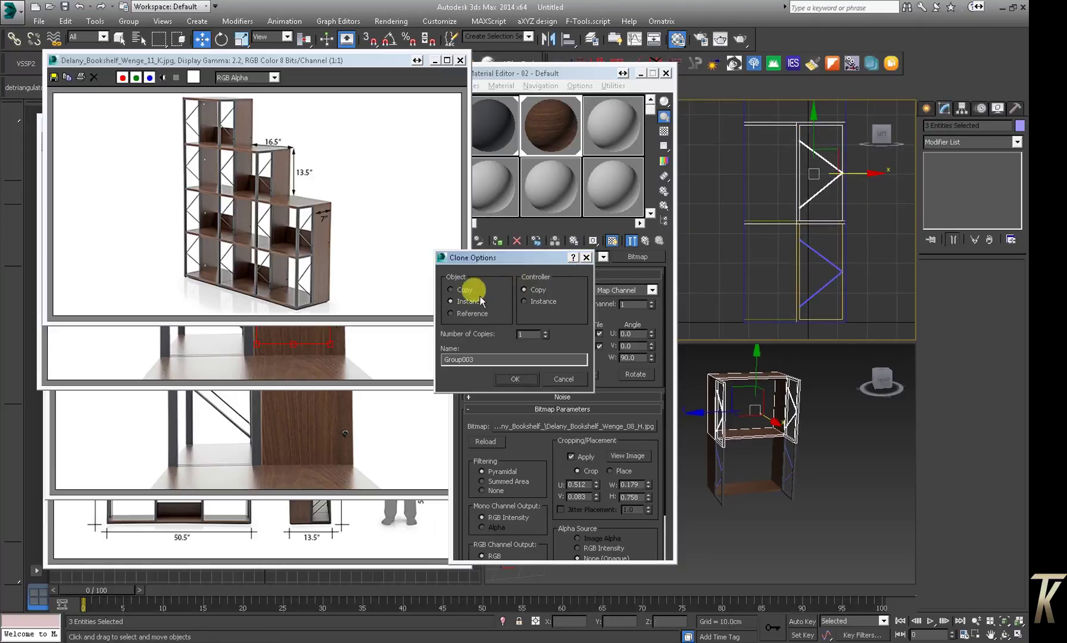
click(528, 378)
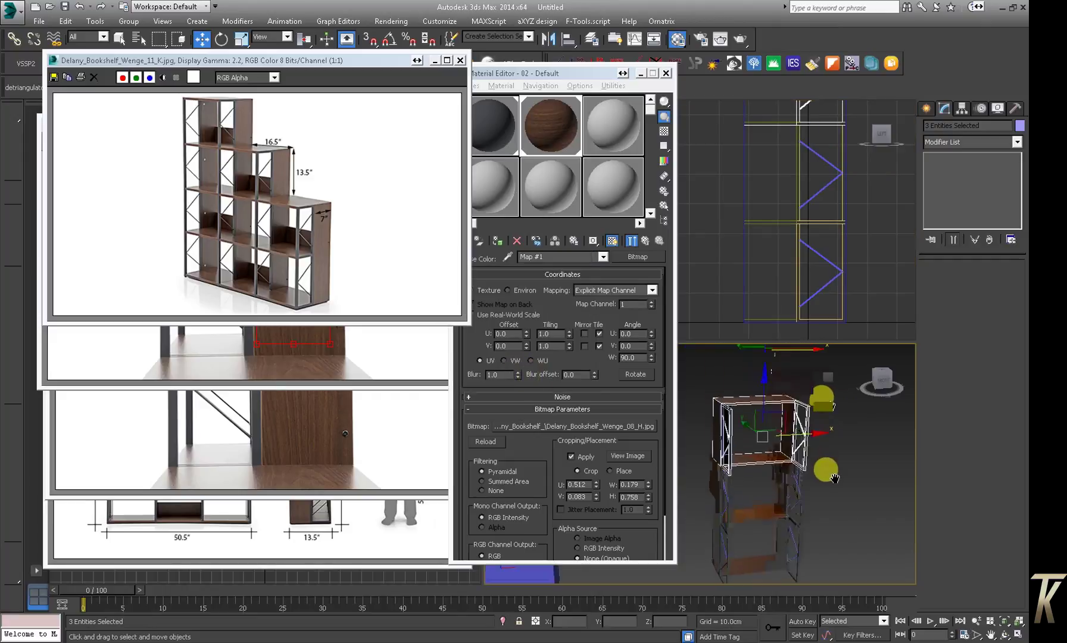
drag(788, 248, 799, 270)
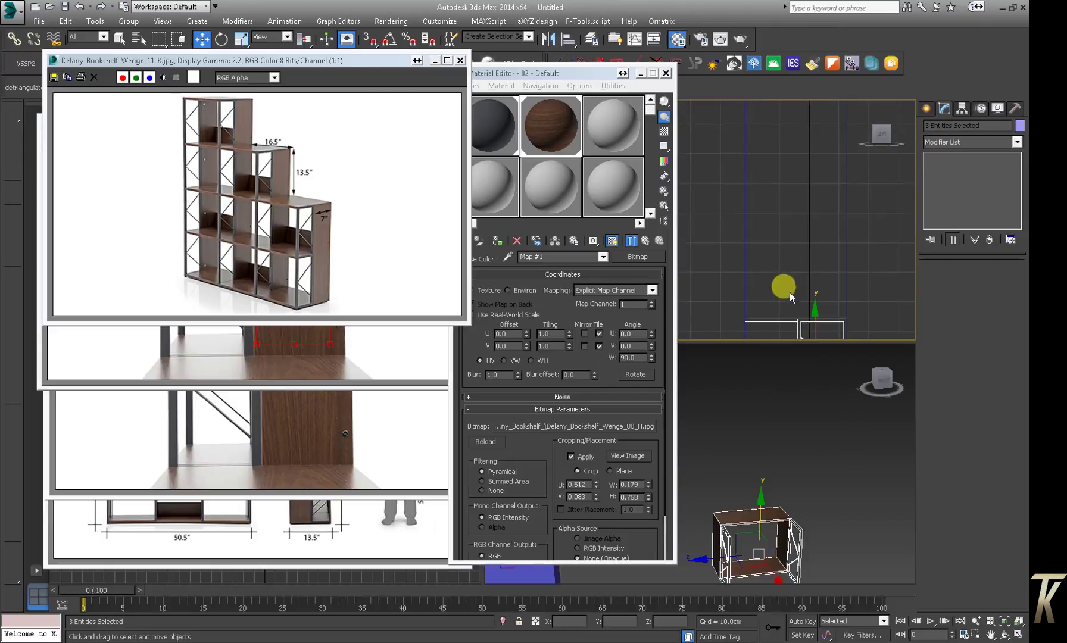
middle_drag(789, 293, 826, 232)
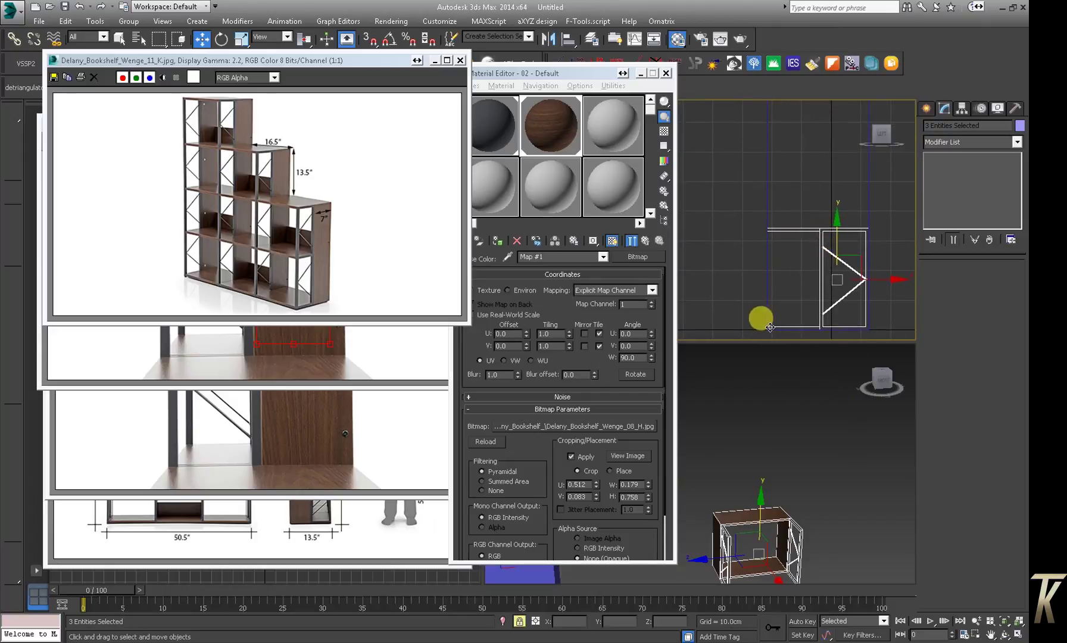
right_click(366, 39)
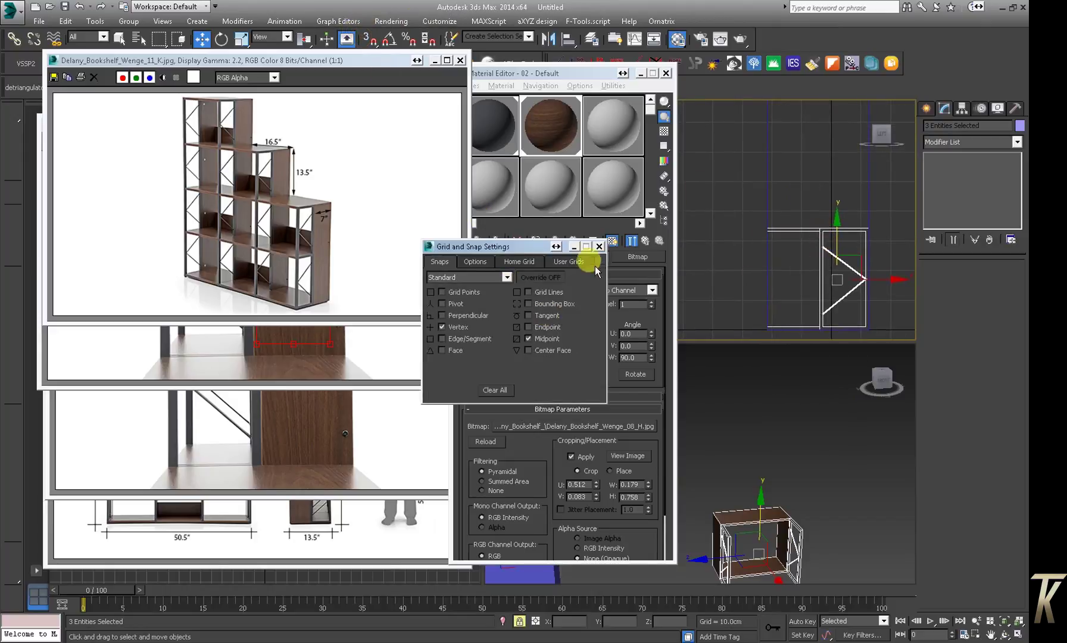
Change which snap points the 3D Snap uses in the snap settings
click(598, 246)
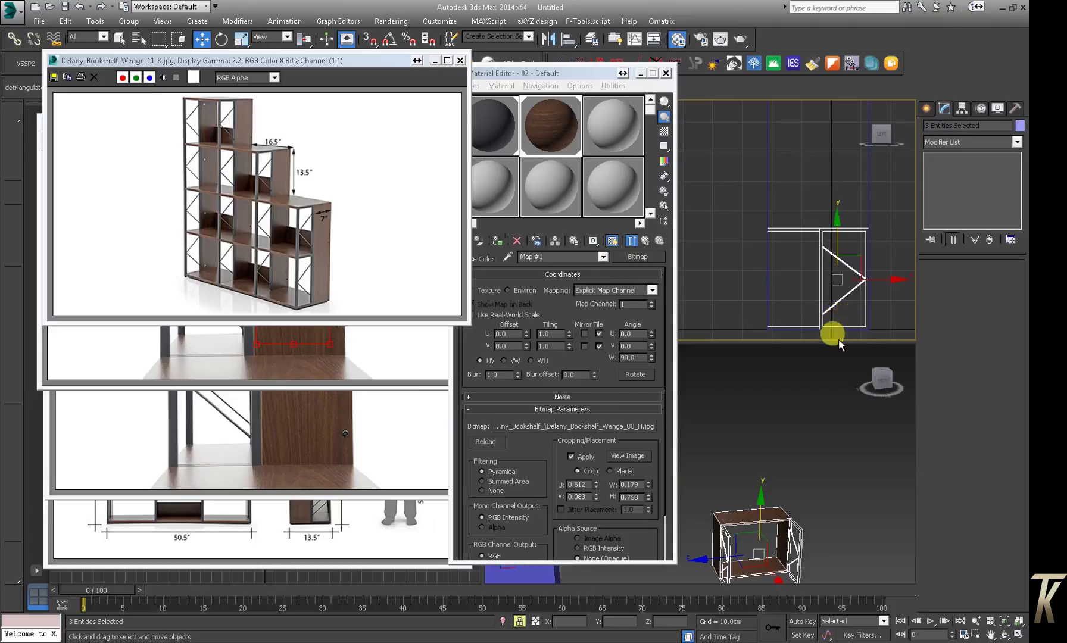
middle_drag(859, 319, 821, 274)
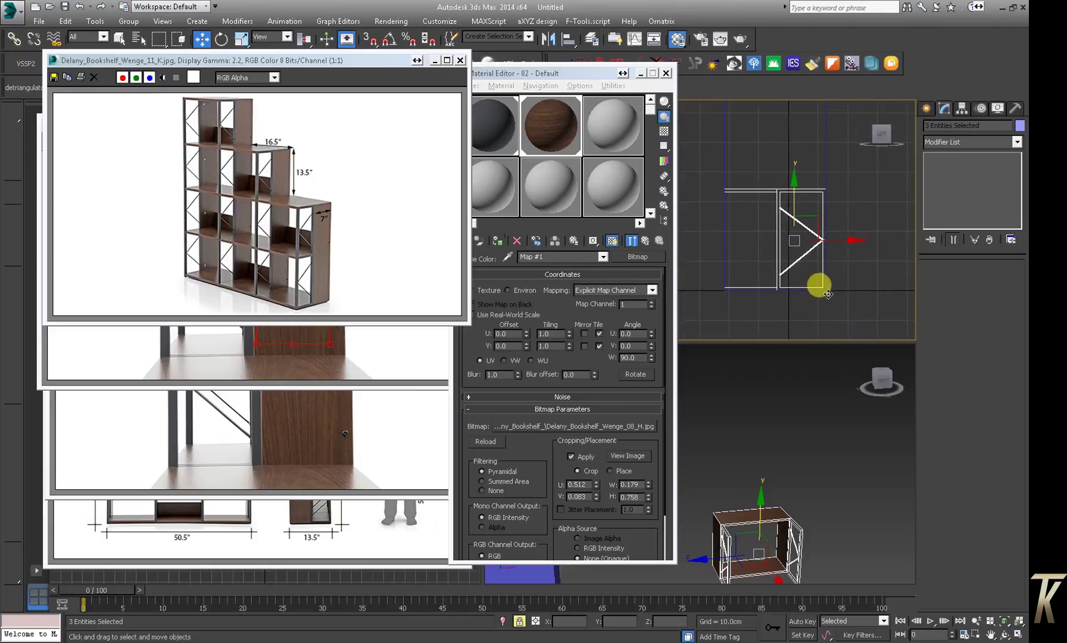
right_click(370, 39)
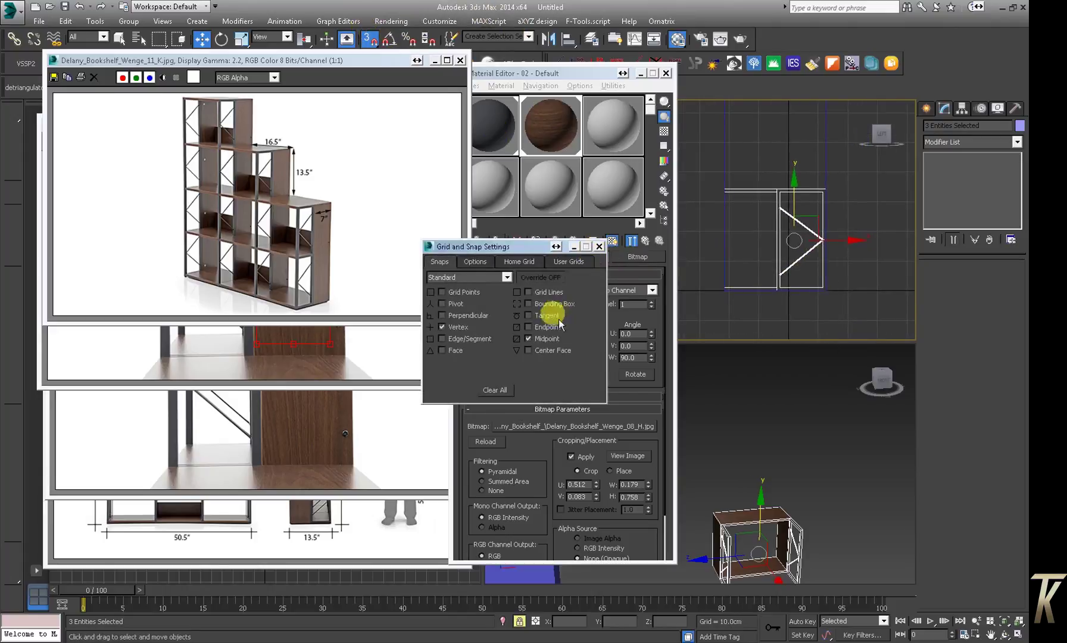
click(546, 339)
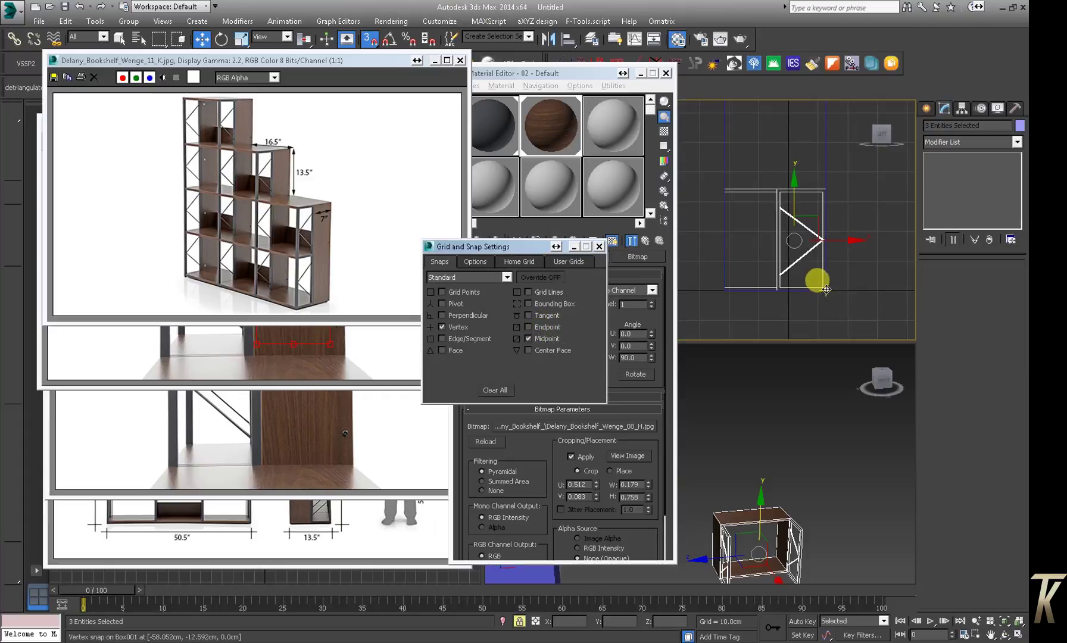
Stack another instanced shelf box on the column and select the whole stacked column
shift+drag(826, 290, 825, 201)
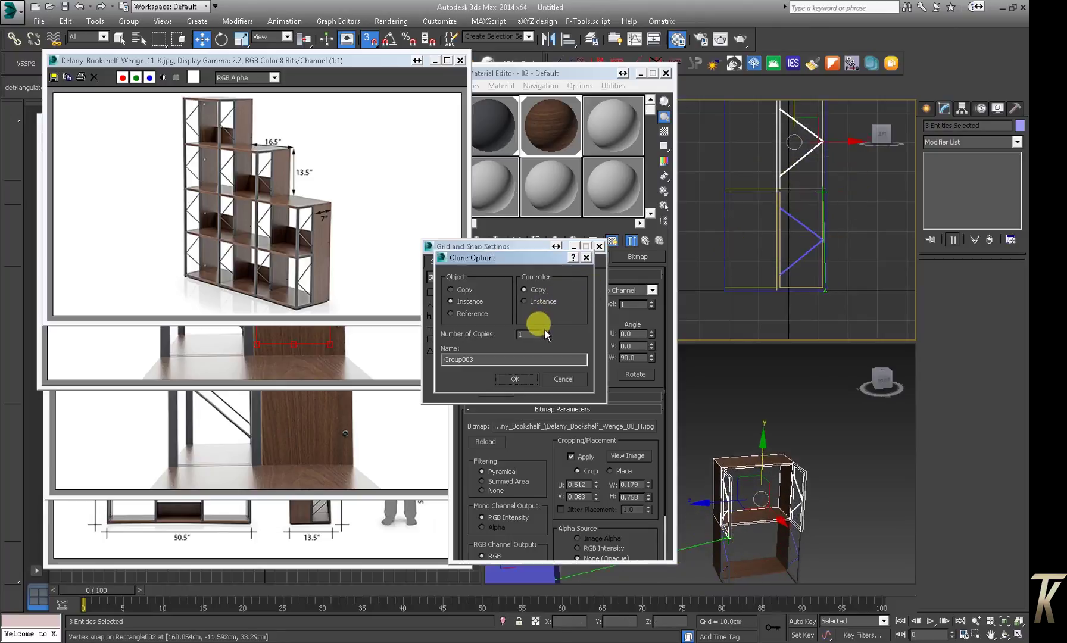
click(523, 380)
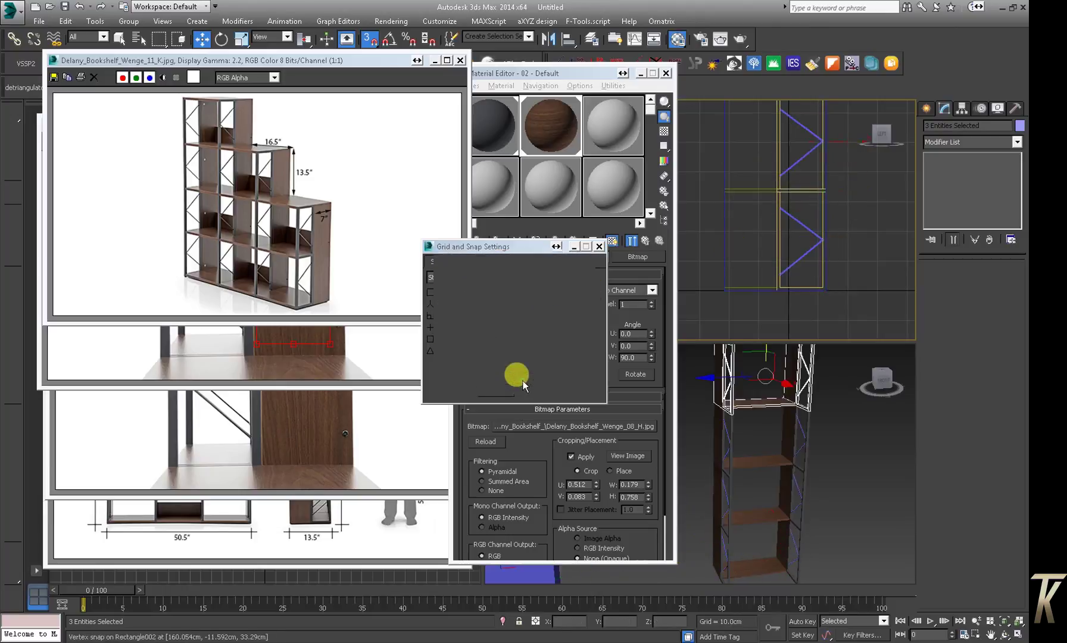
middle_click(839, 443)
scroll(831, 449, down, 5)
mouse_move(831, 450)
alt+middle_down()
mouse_move(818, 445)
mouse_move(836, 435)
mouse_move(823, 447)
alt+middle_up()
scroll(821, 448, up, 3)
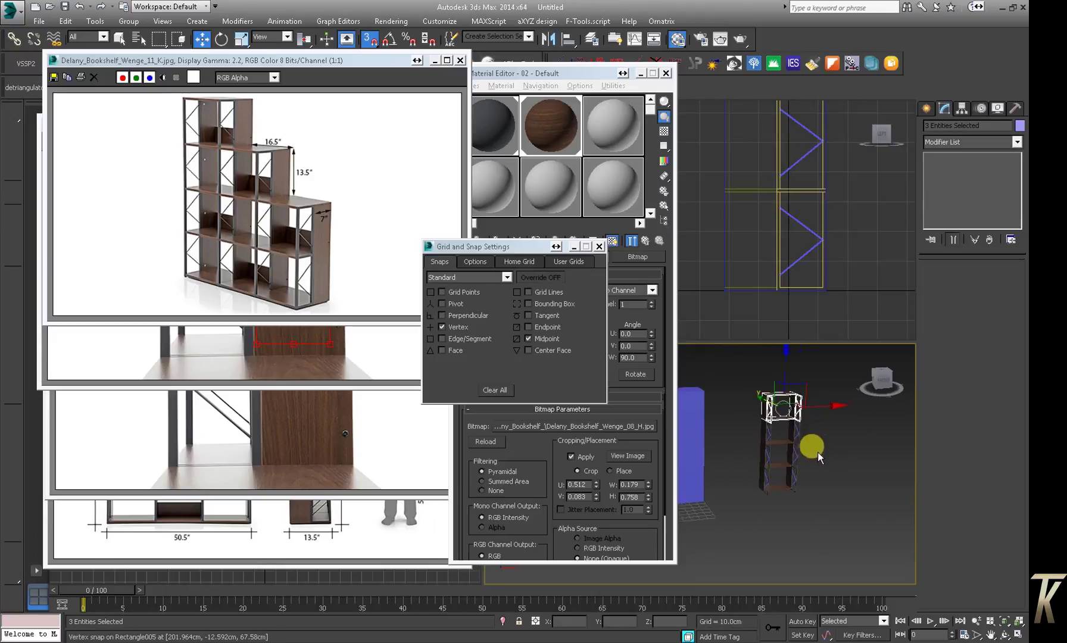
drag(831, 435, 745, 493)
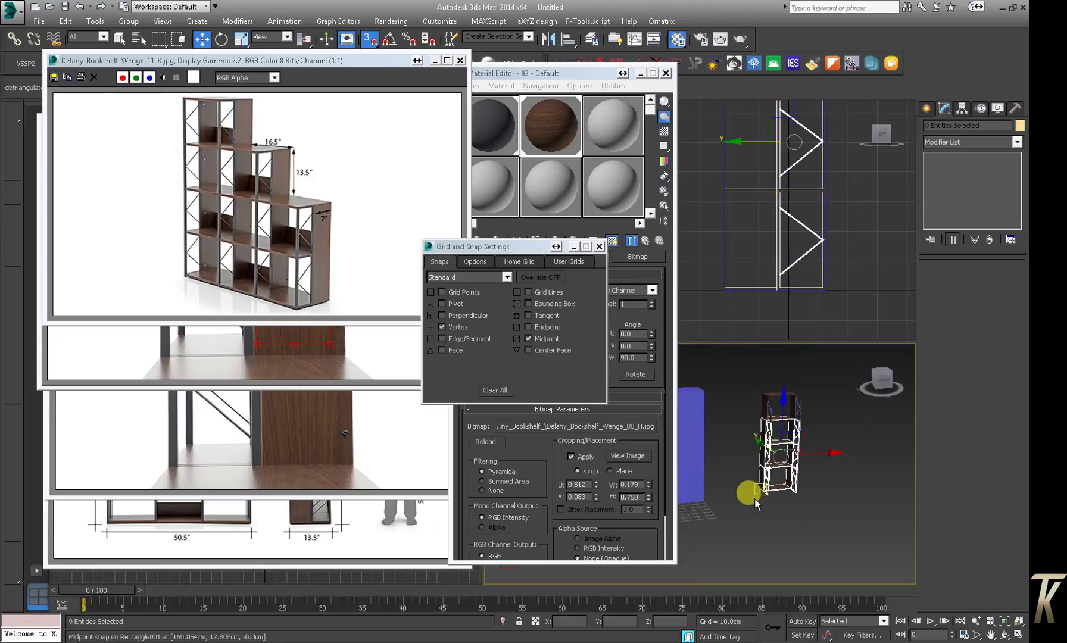
Select all nine column pieces in Front view, cancelling two misplaced copy attempts
drag(793, 229, 762, 242)
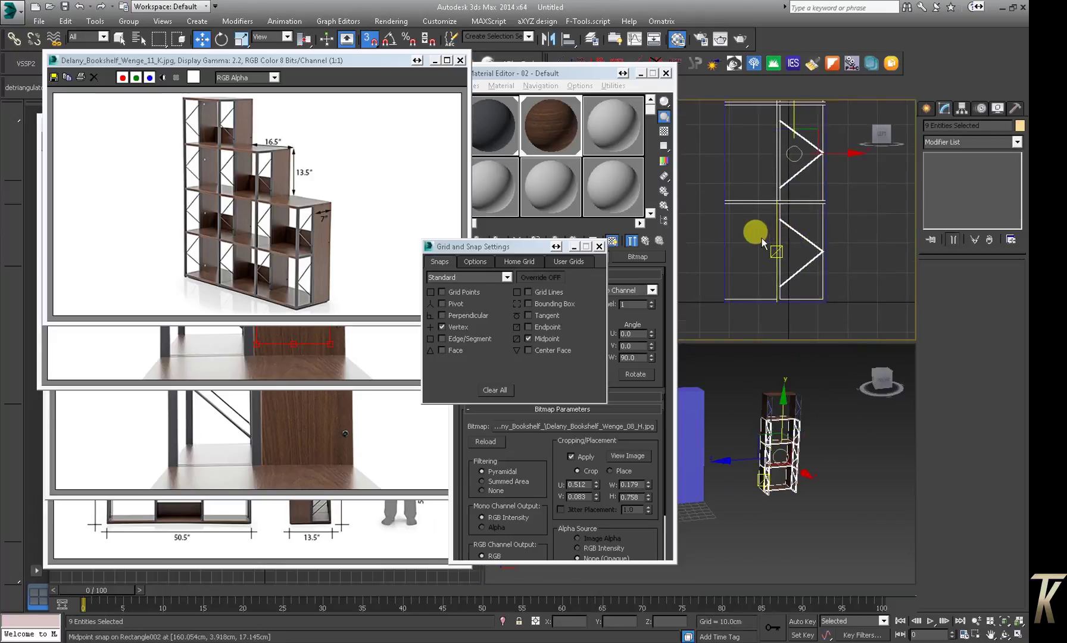
key(f)
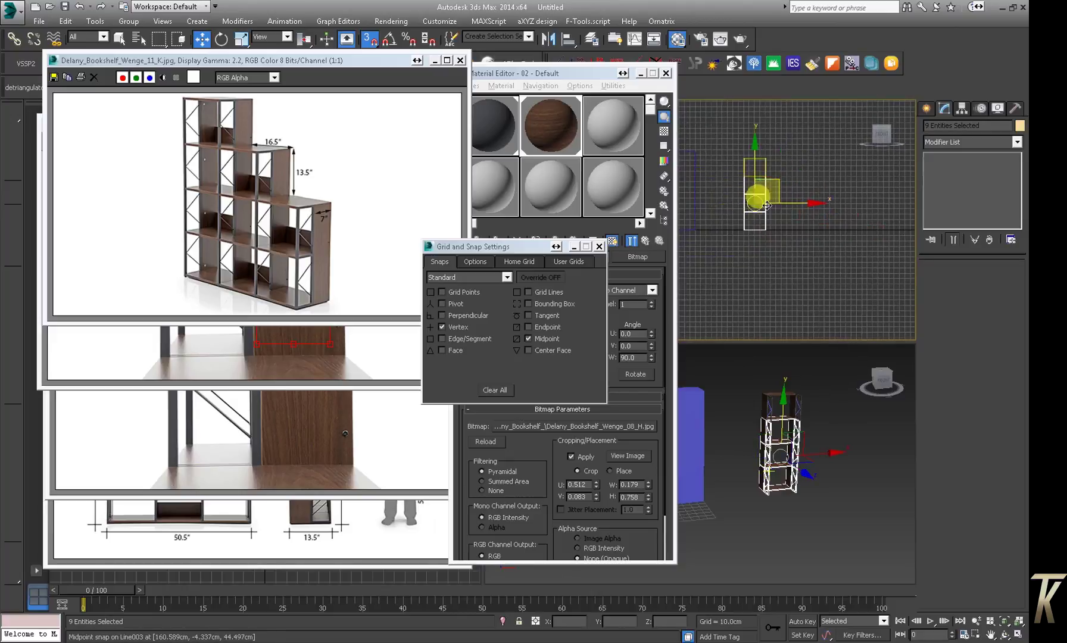
scroll(761, 210, up, 2)
middle_drag(745, 239, 798, 195)
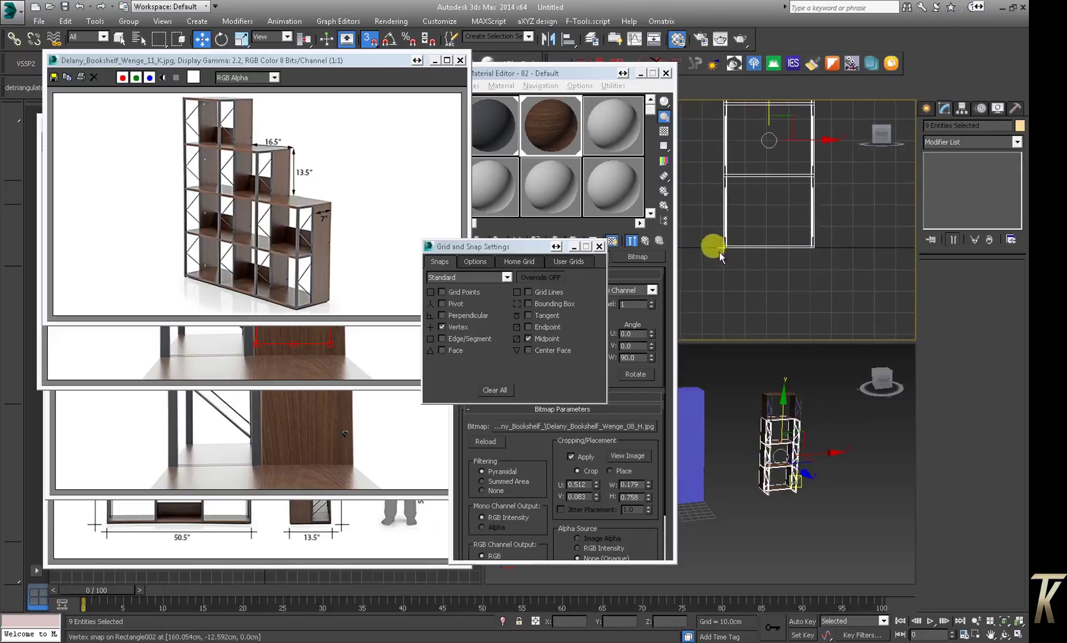
shift+drag(725, 252, 793, 267)
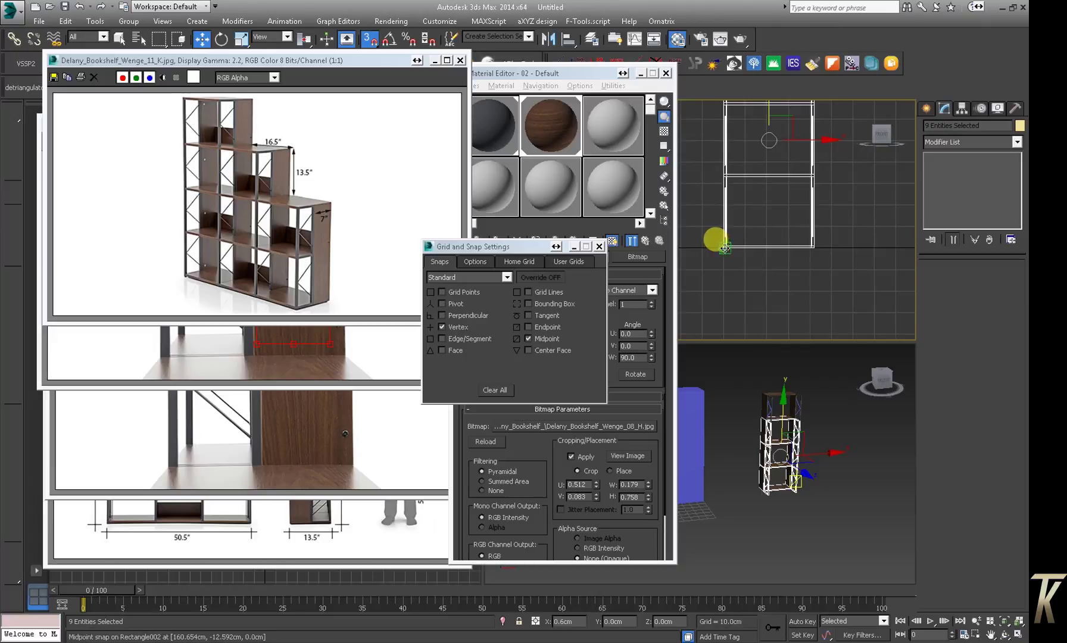
click(581, 376)
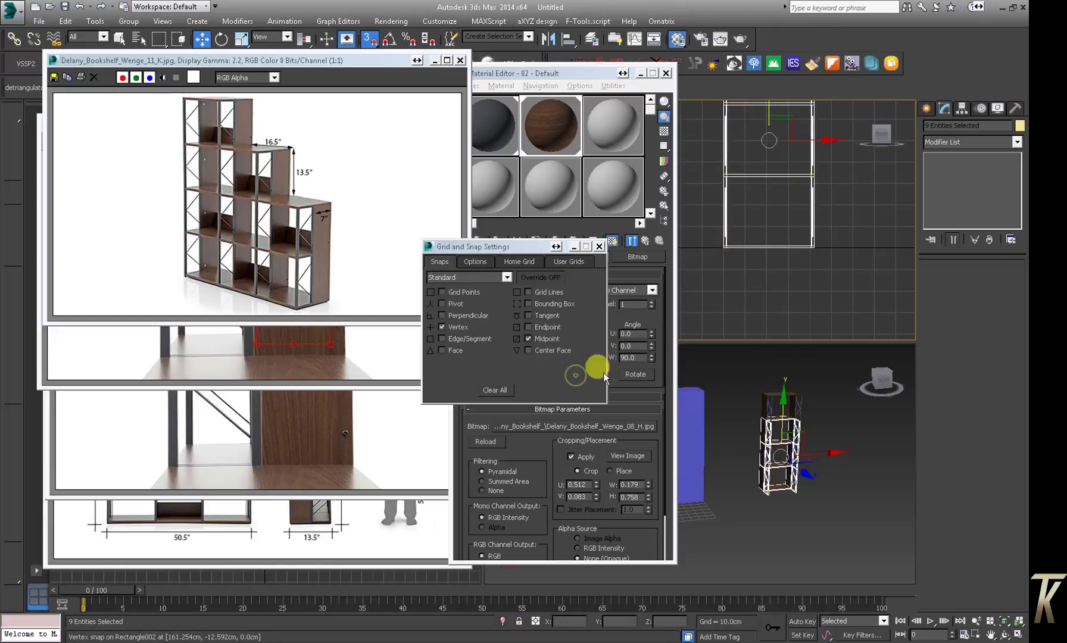
shift+drag(722, 251, 745, 252)
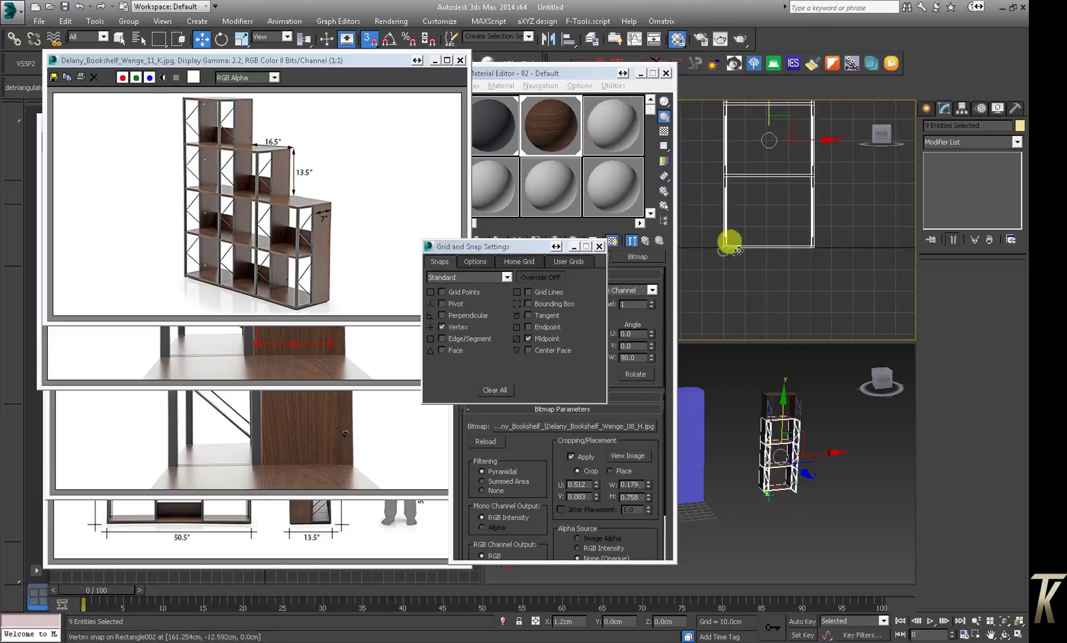
click(582, 377)
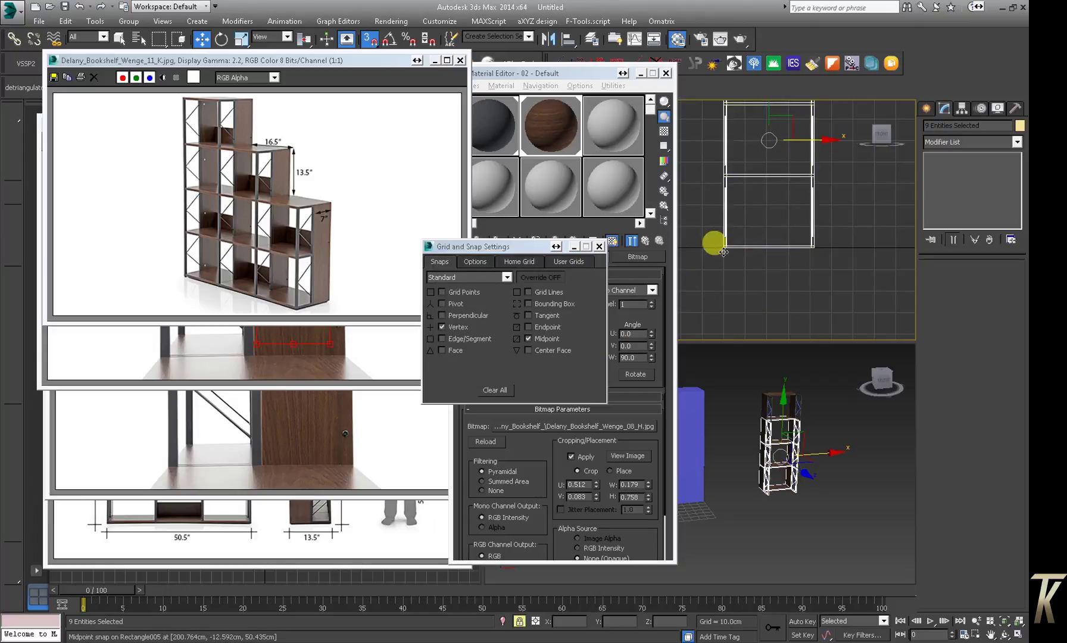
Place 2 instanced copies of the column side by side to its right
shift+drag(723, 246, 804, 251)
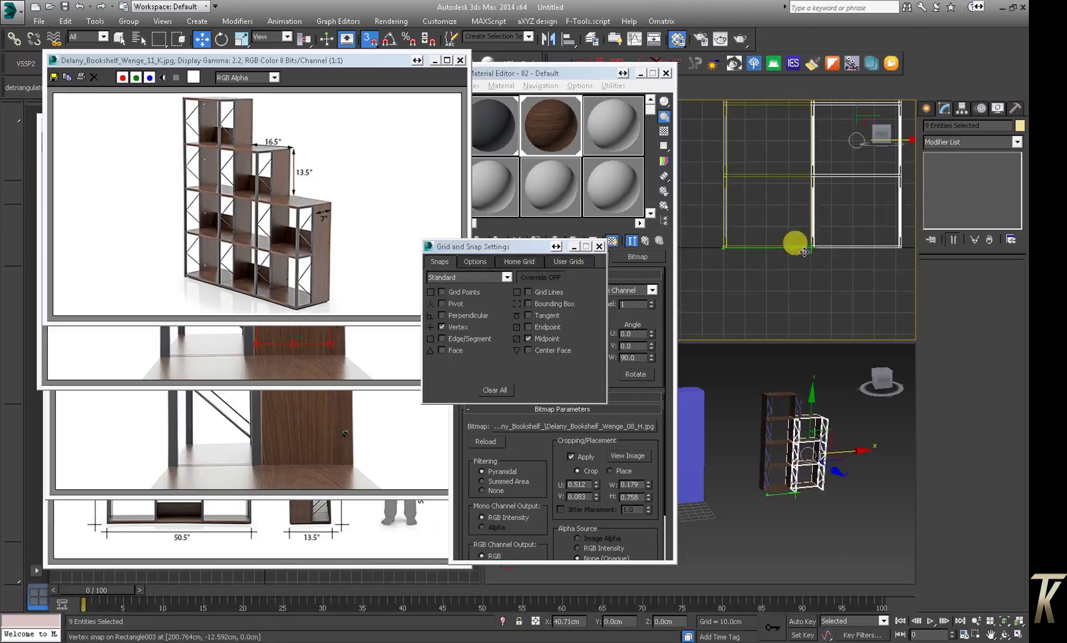
click(549, 330)
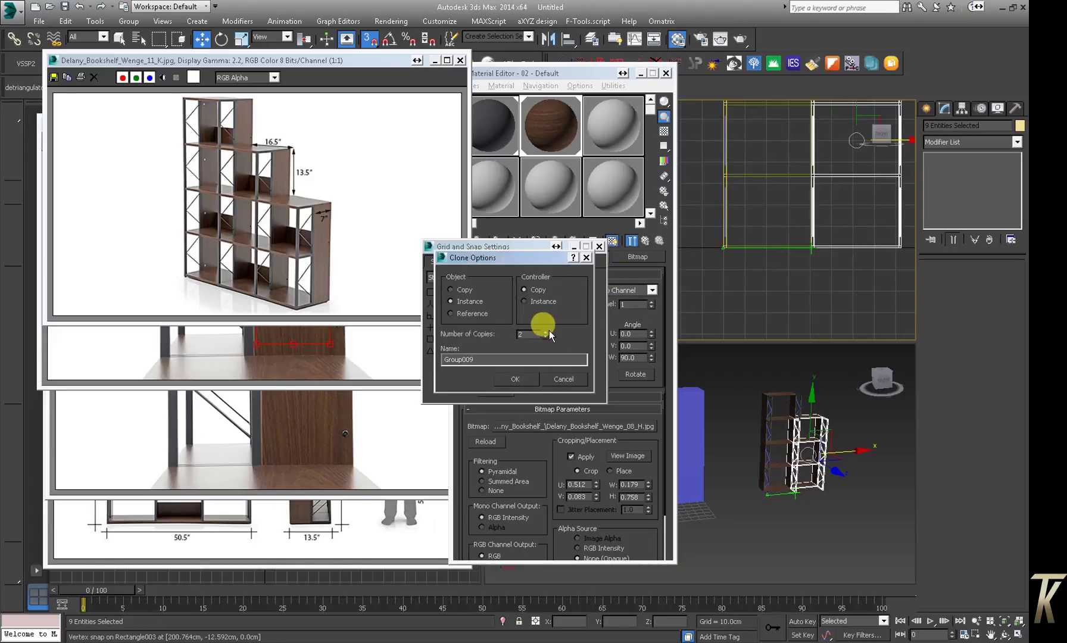
click(530, 382)
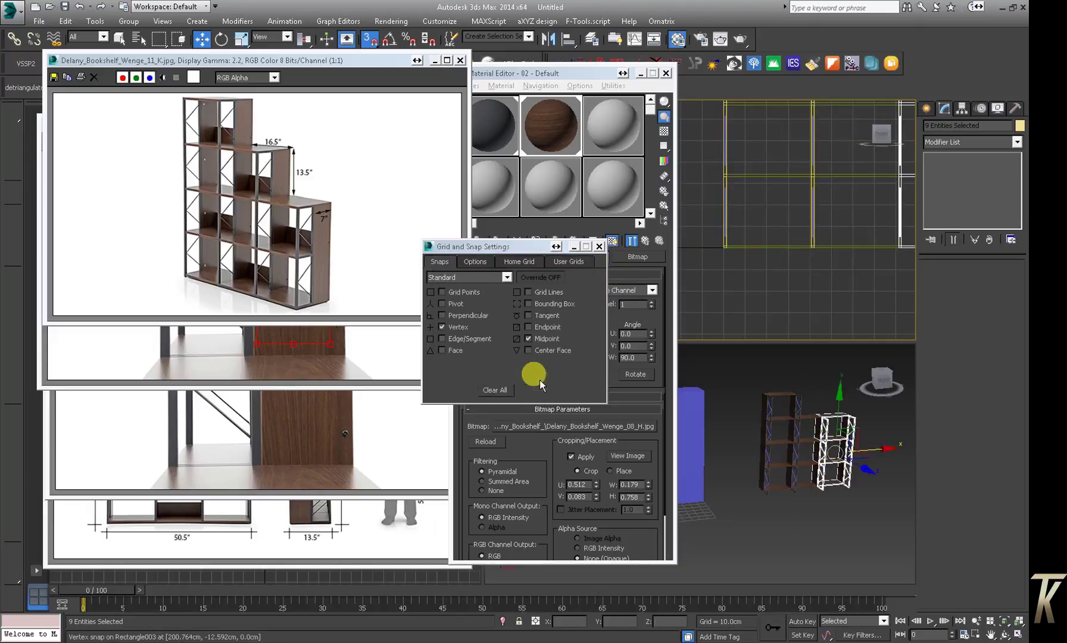
click(897, 468)
alt+middle_drag(897, 467, 835, 398)
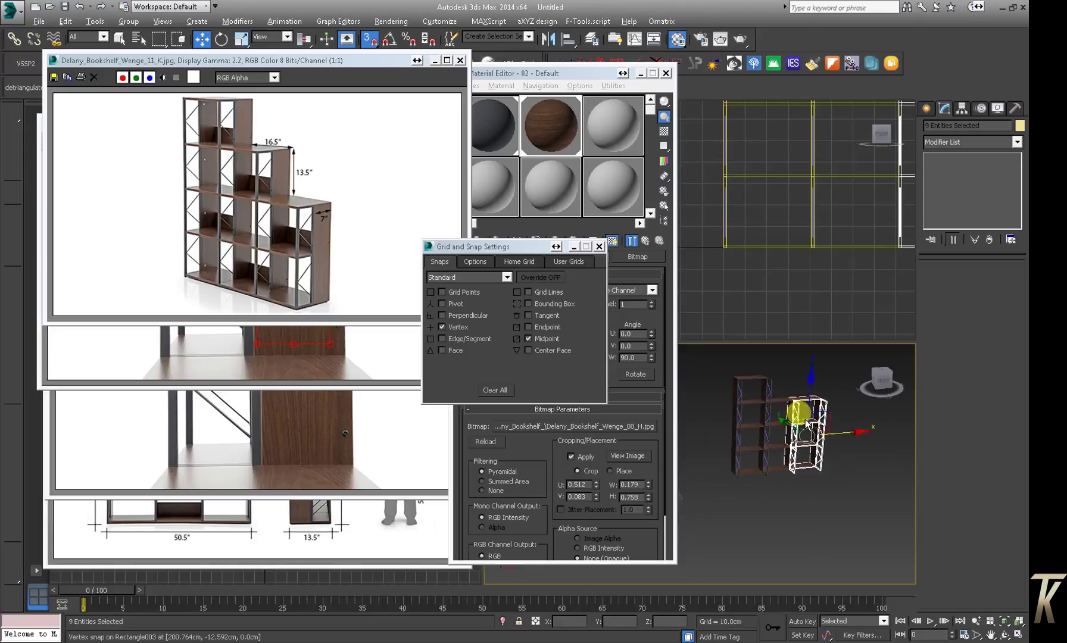
click(811, 397)
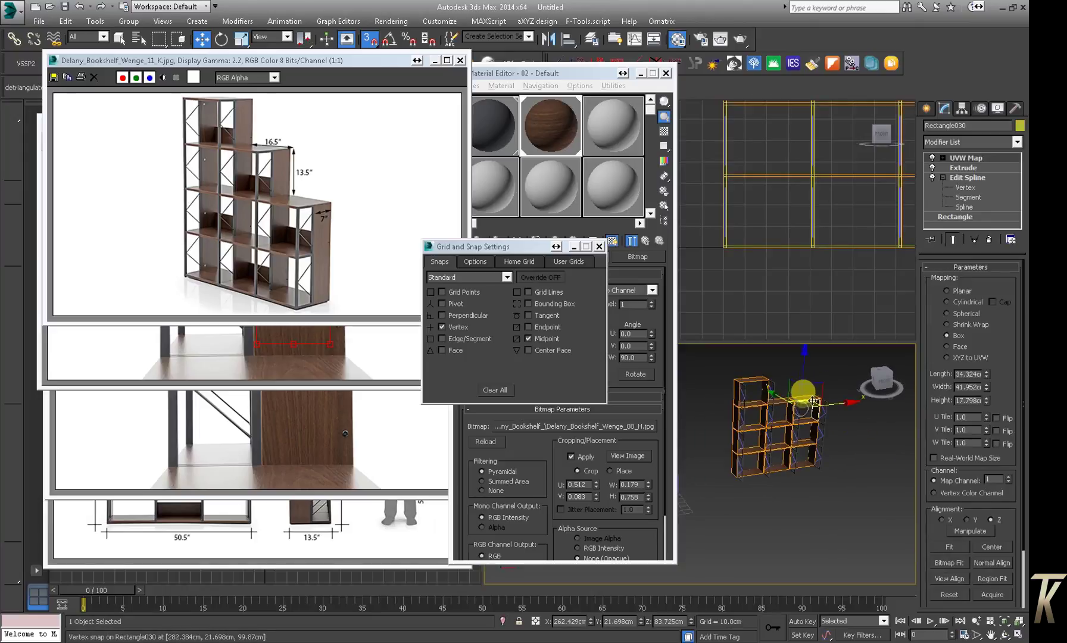
Delete the top box of the rightmost column so the shelves step down
click(827, 397)
alt+middle_drag(828, 406, 835, 398)
click(813, 408)
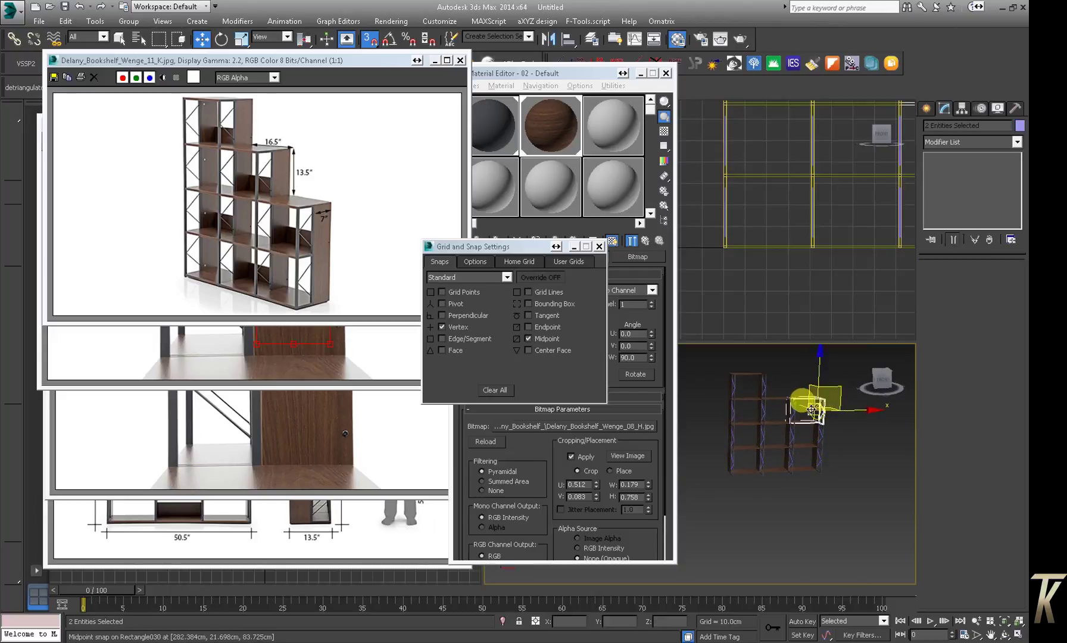
key(Delete)
mouse_move(833, 418)
alt+middle_down()
mouse_move(795, 437)
mouse_move(719, 386)
mouse_move(705, 439)
mouse_move(780, 422)
mouse_move(709, 410)
mouse_move(766, 442)
mouse_move(793, 431)
mouse_move(802, 440)
mouse_move(745, 441)
mouse_move(743, 453)
alt+middle_up()
scroll(752, 412, up, 3)
Close the Material Editor and arm the Rectangle shape tool under Create > Shapes
click(665, 72)
click(764, 416)
click(926, 108)
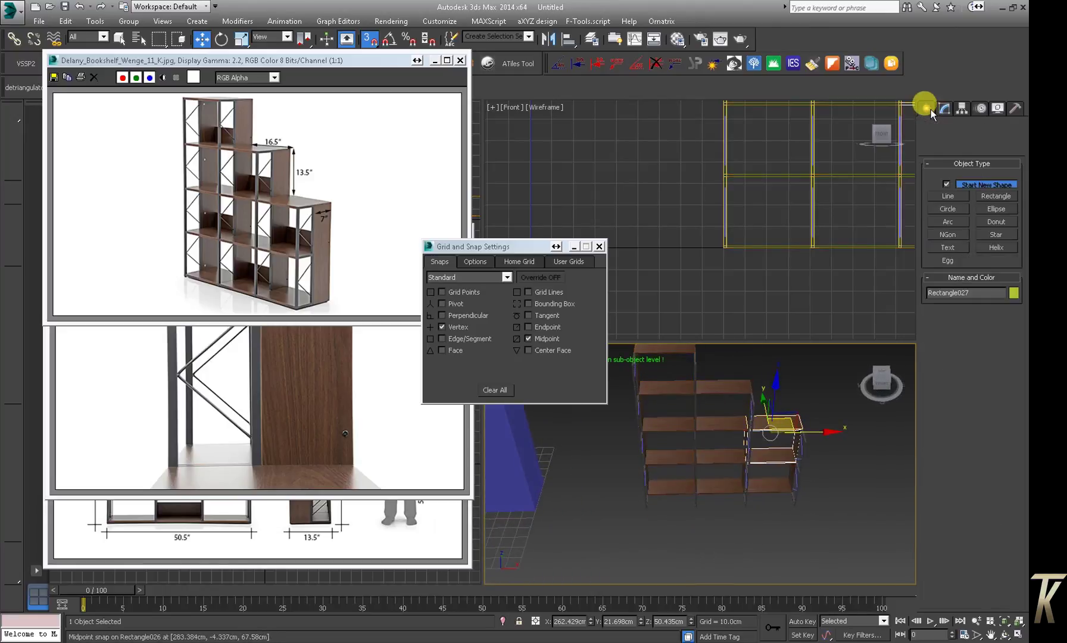
click(994, 196)
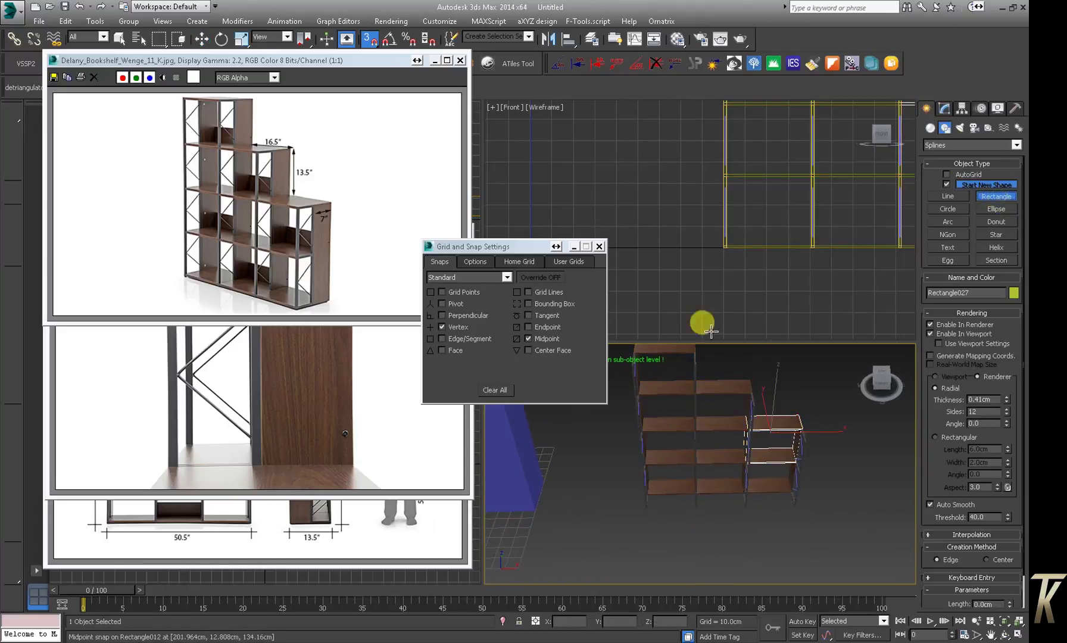
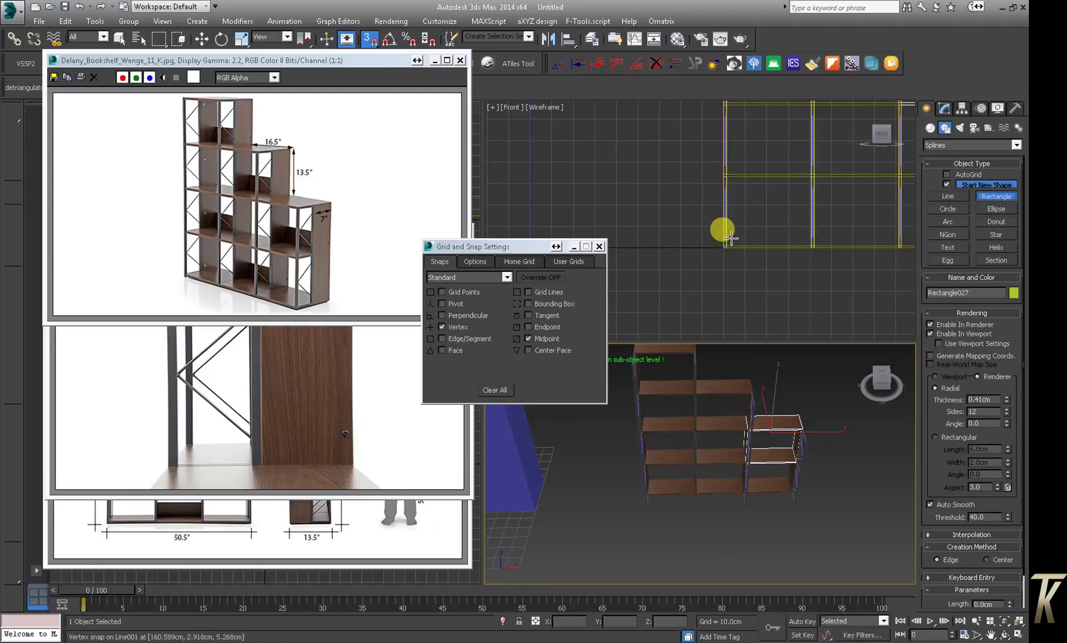
In the Top view, snap a rectangle across the bookshelf's full footprint
key(t)
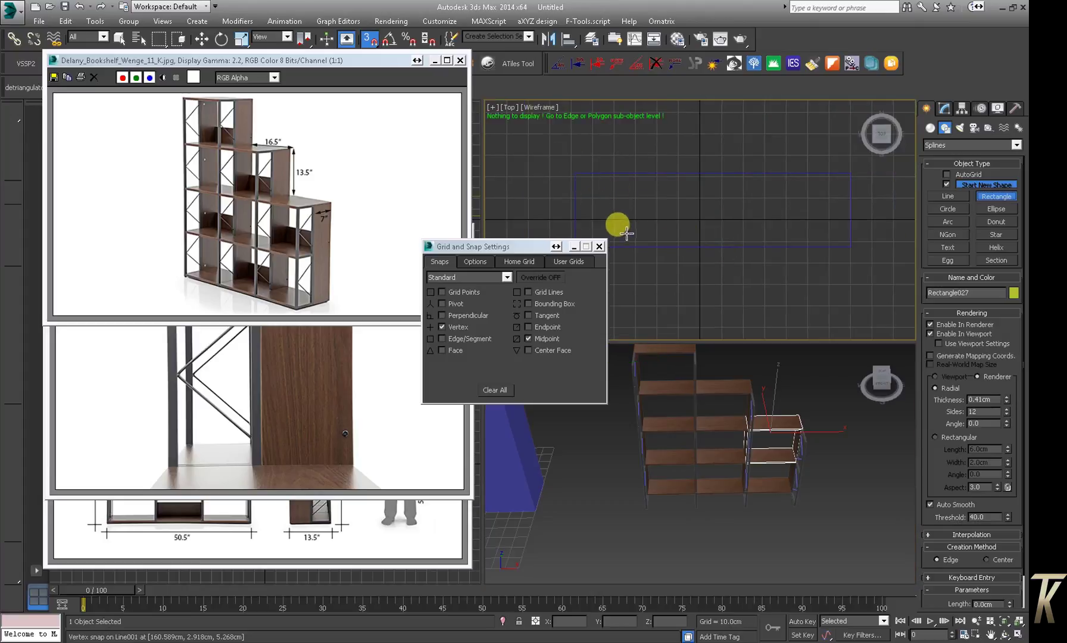
scroll(734, 214, down, 4)
mouse_move(648, 197)
middle_down()
mouse_move(776, 199)
mouse_move(691, 172)
middle_up()
scroll(691, 171, up, 2)
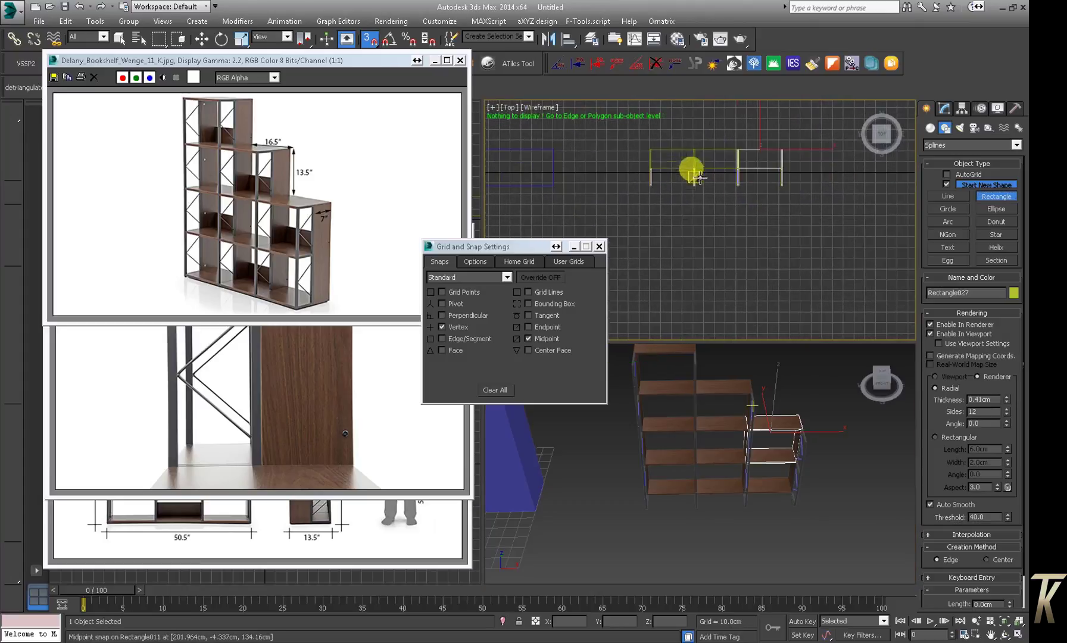
mouse_move(650, 148)
mouse_down()
mouse_move(793, 203)
mouse_move(782, 185)
mouse_up()
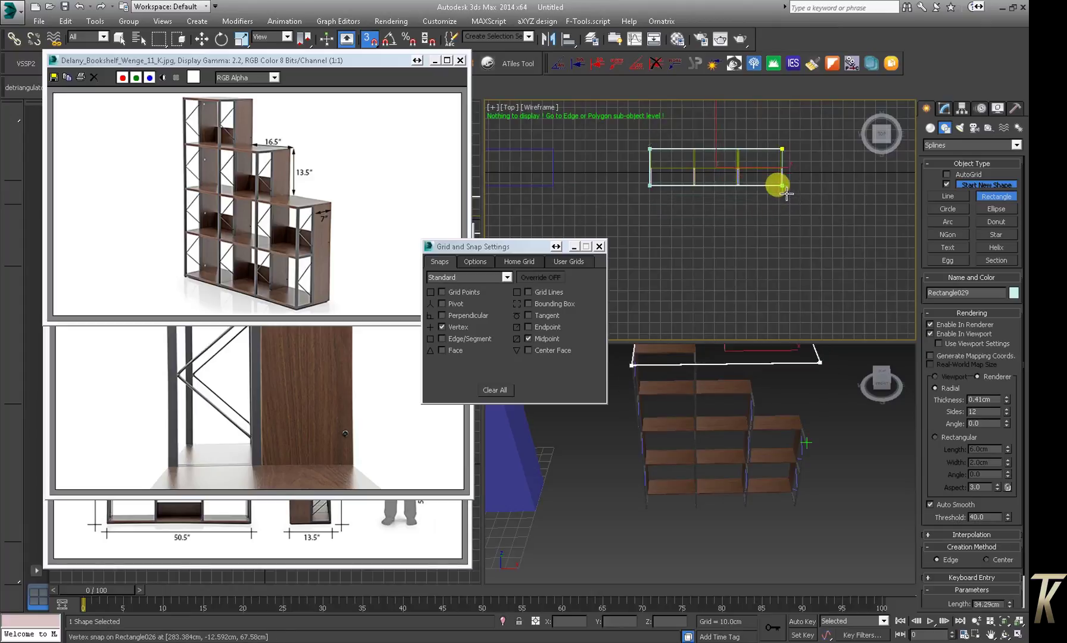
click(946, 111)
click(970, 143)
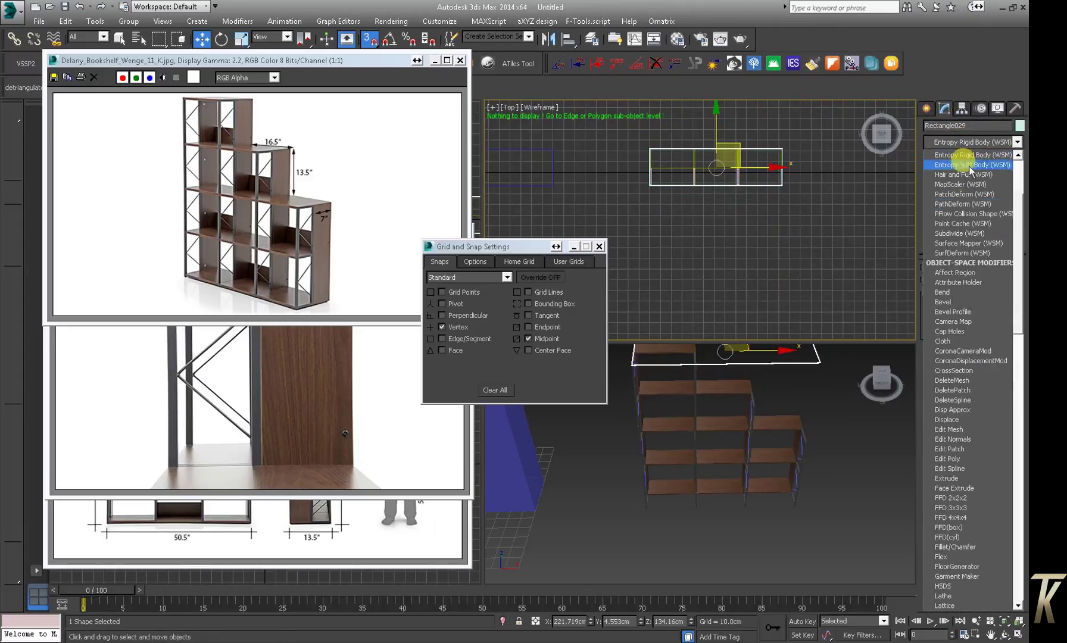
Extrude the rectangle by 1.0cm into a thin slab
click(955, 474)
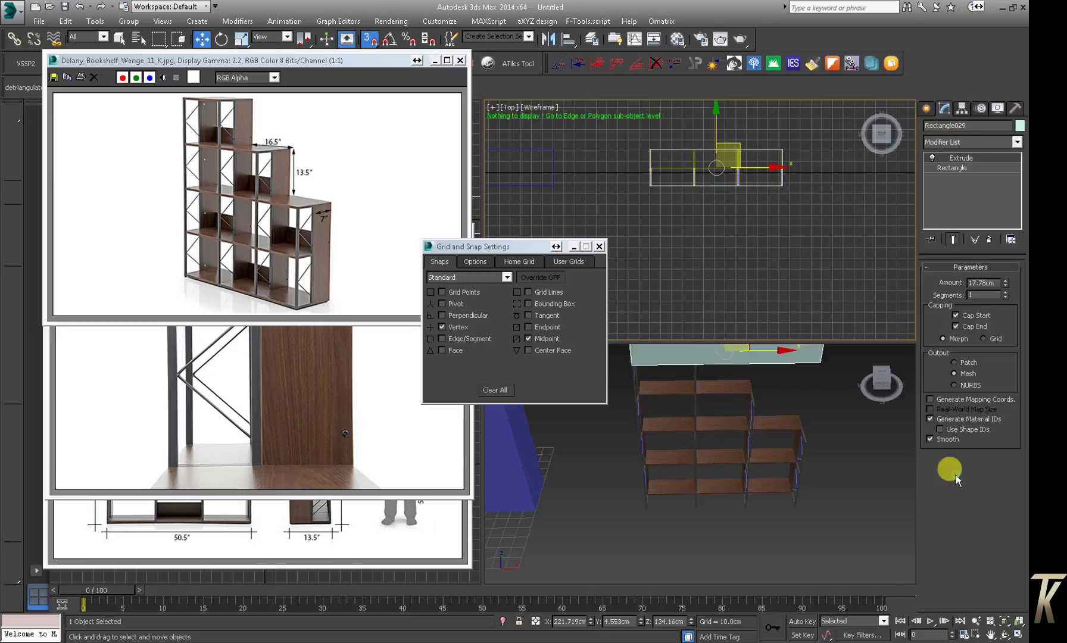
right_click(1006, 282)
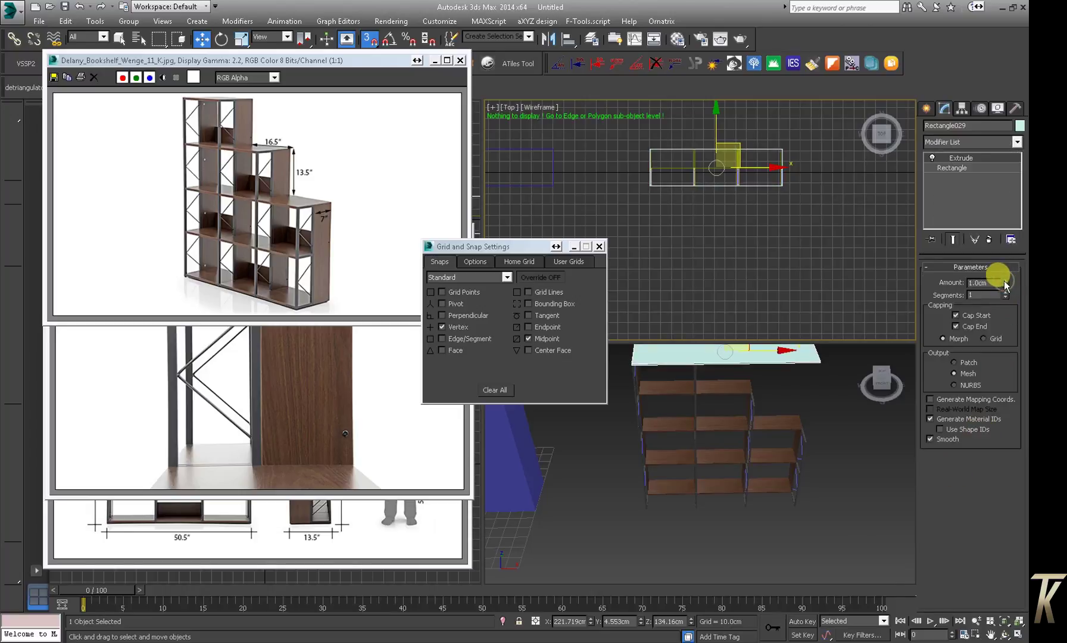
middle_drag(833, 241, 842, 260)
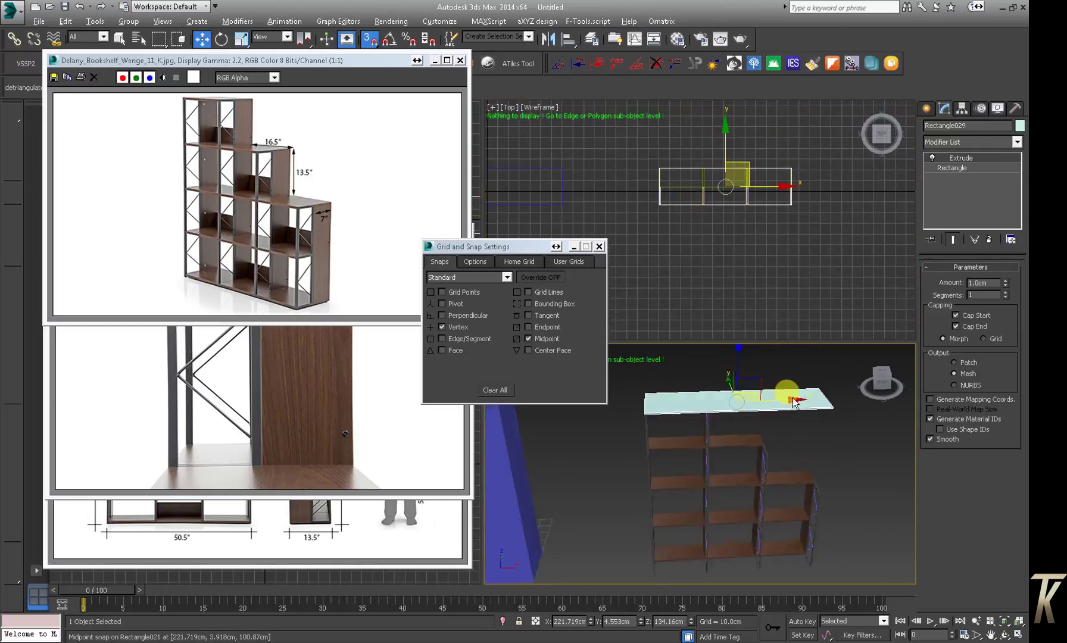
Snap the slab down to Z 0 so it sits at the bookshelf's base
alt+middle_drag(785, 393, 781, 378)
mouse_move(738, 363)
mouse_down()
mouse_move(764, 493)
mouse_move(753, 557)
mouse_up()
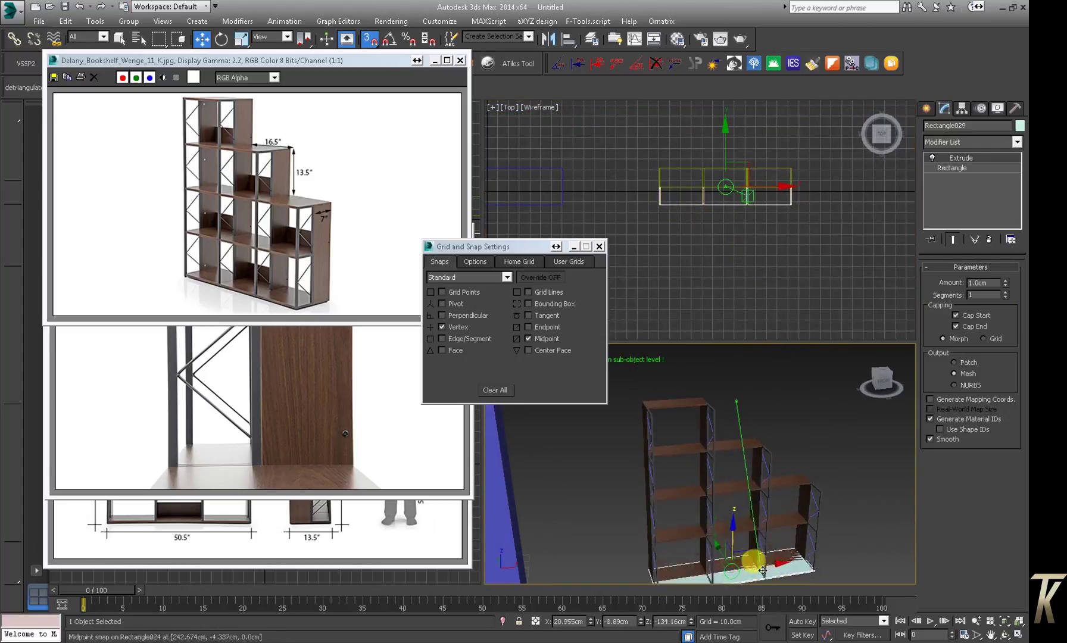
middle_drag(755, 510, 812, 374)
scroll(812, 375, up, 3)
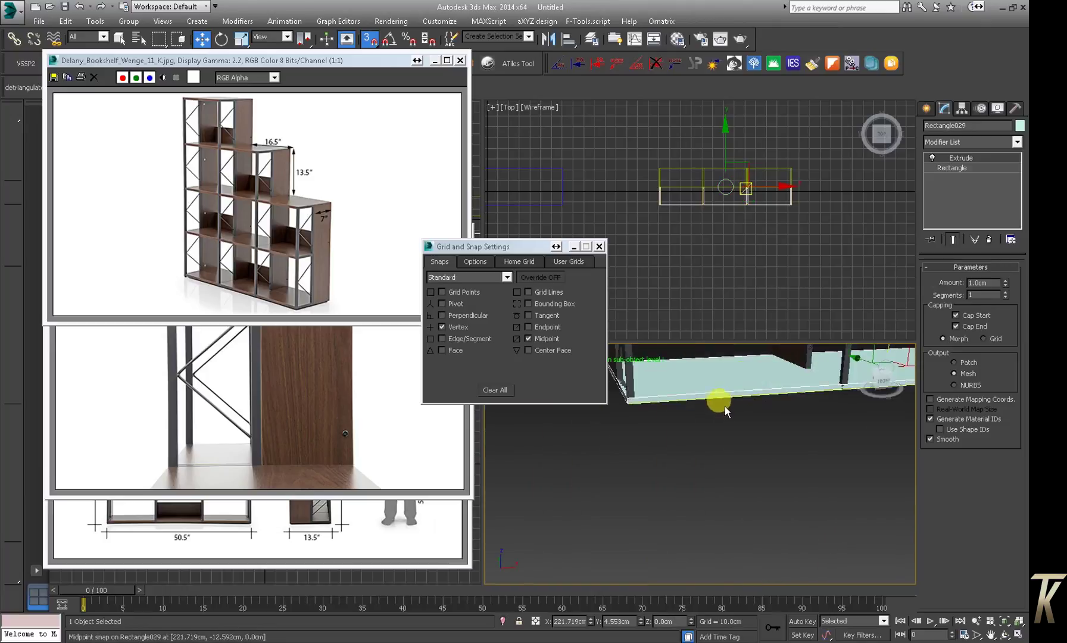
scroll(725, 406, up, 3)
scroll(746, 421, up, 2)
scroll(790, 458, up, 1)
scroll(790, 458, down, 2)
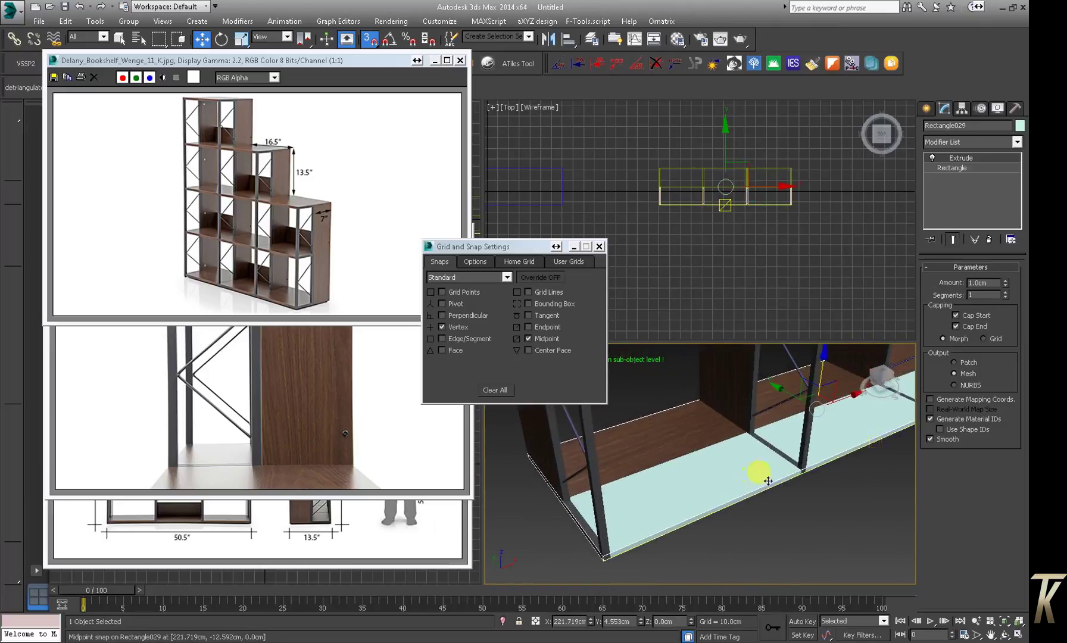
scroll(756, 470, down, 4)
scroll(751, 464, down, 2)
scroll(750, 460, down, 1)
scroll(751, 462, up, 2)
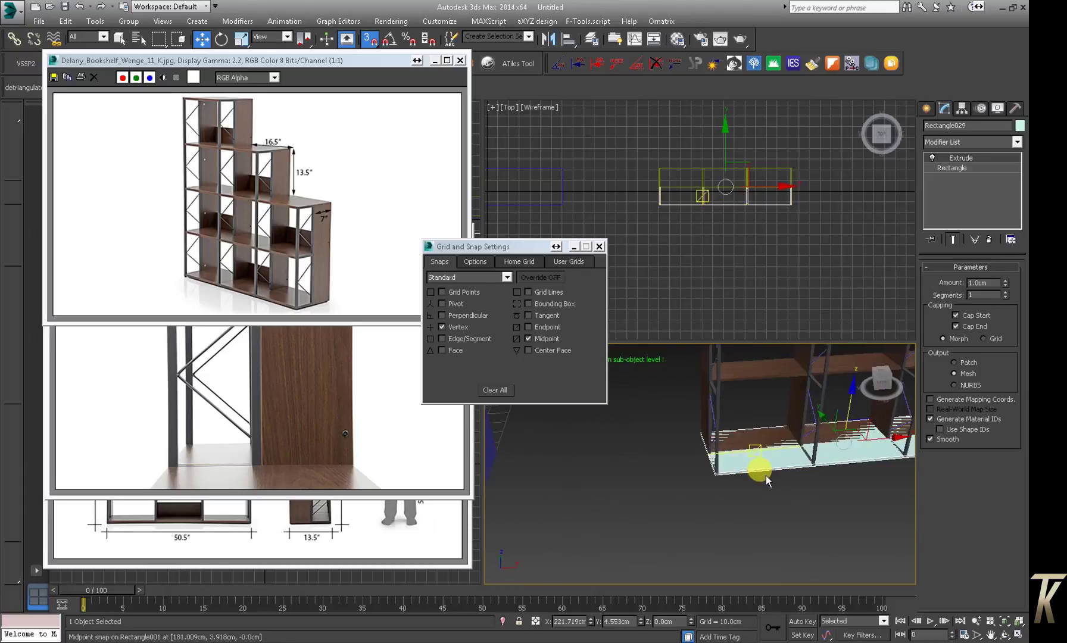
scroll(774, 459, up, 2)
scroll(796, 459, up, 2)
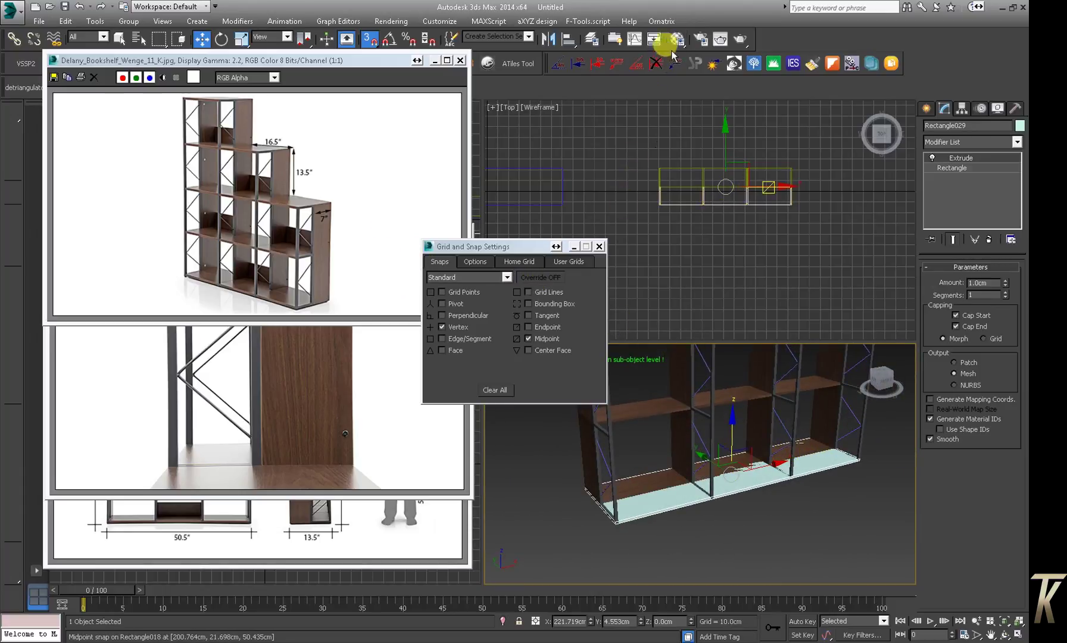
click(677, 39)
Apply the wood material and a Box UVW Map of 17.505 × 39.505 cm to the slab
click(497, 240)
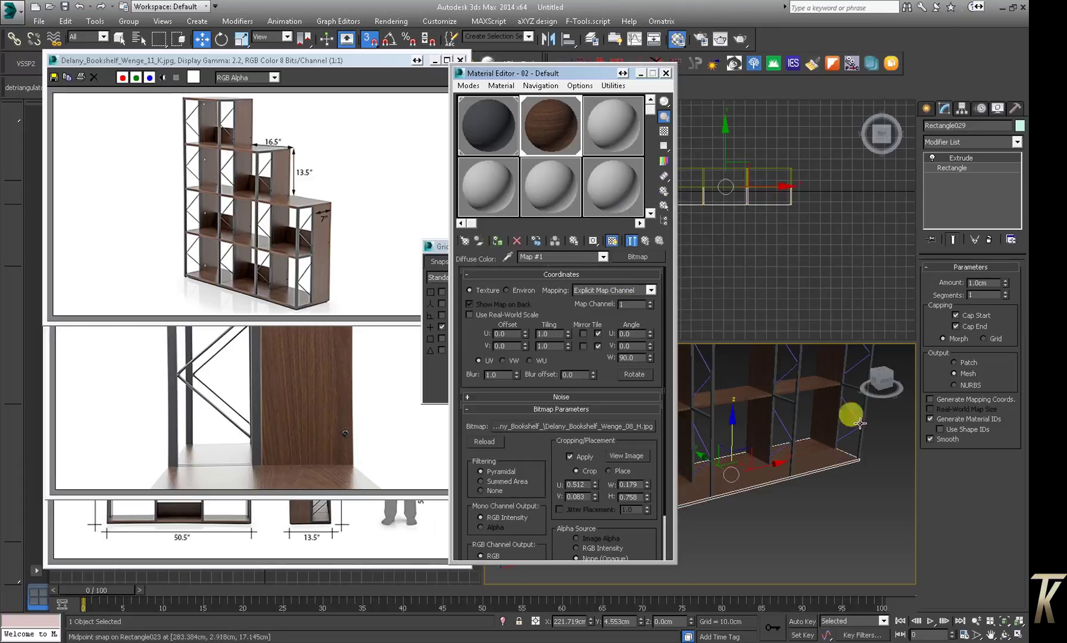
click(973, 141)
key(u)
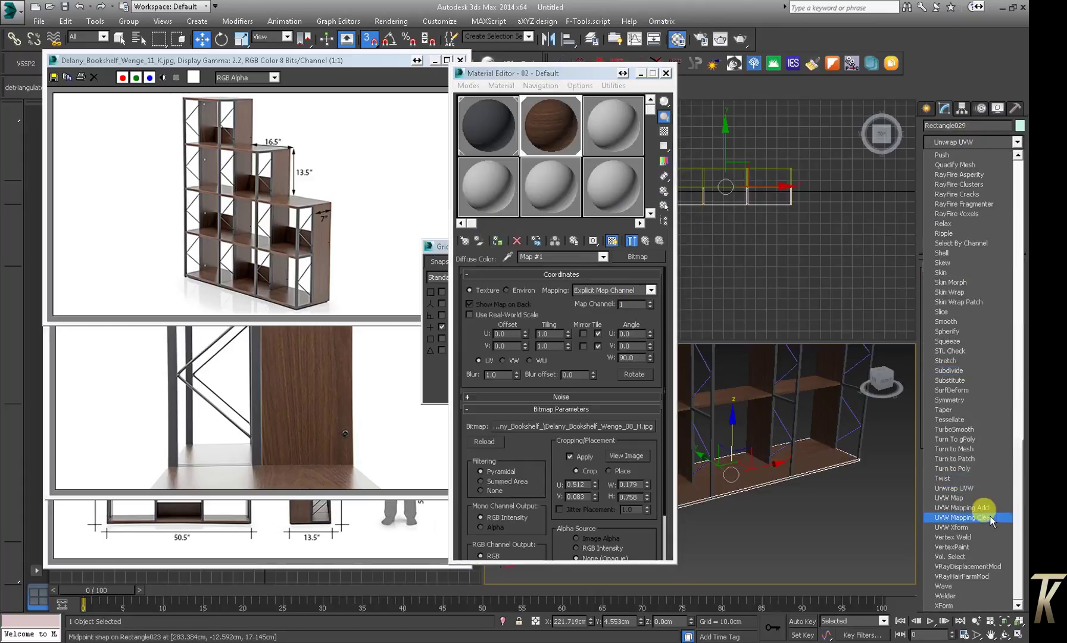
click(982, 499)
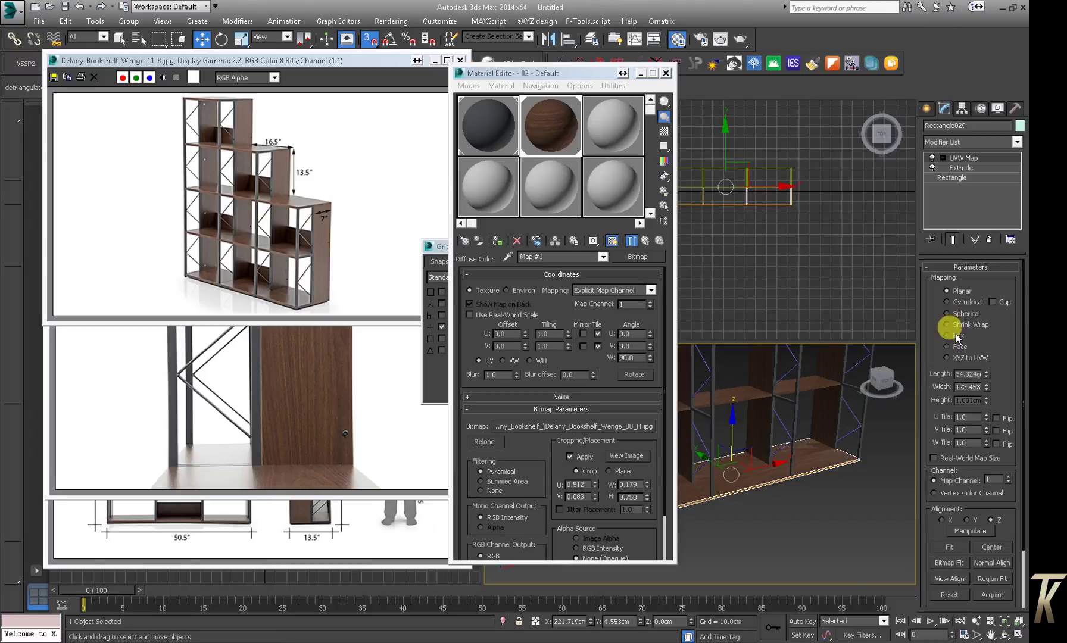
mouse_move(752, 473)
alt+middle_down()
mouse_move(804, 493)
mouse_move(819, 476)
alt+middle_up()
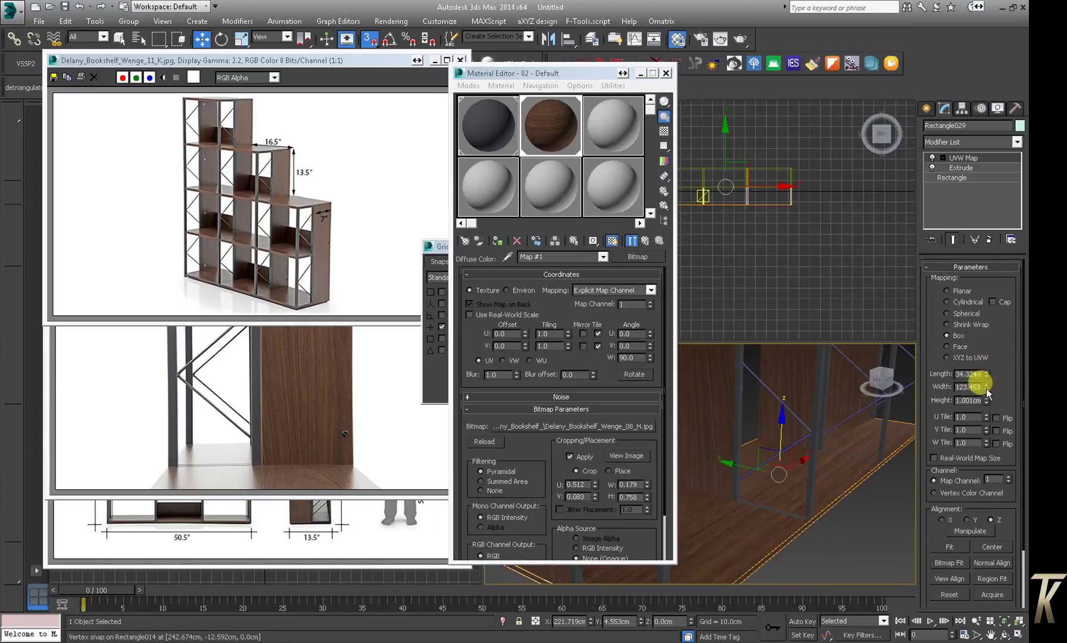
drag(986, 395, 992, 430)
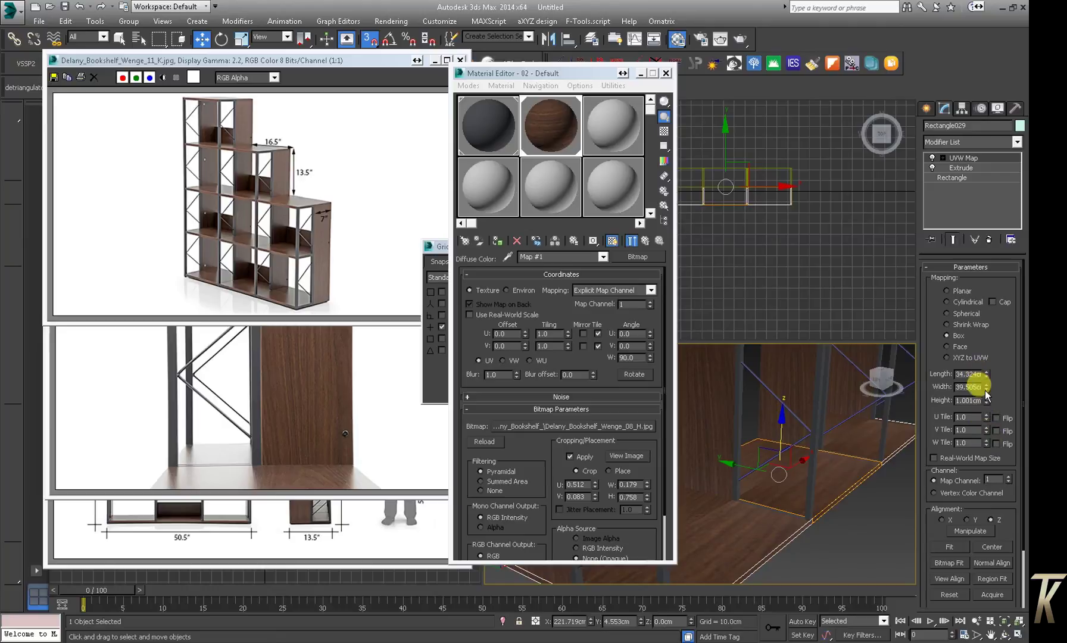
drag(989, 390, 994, 405)
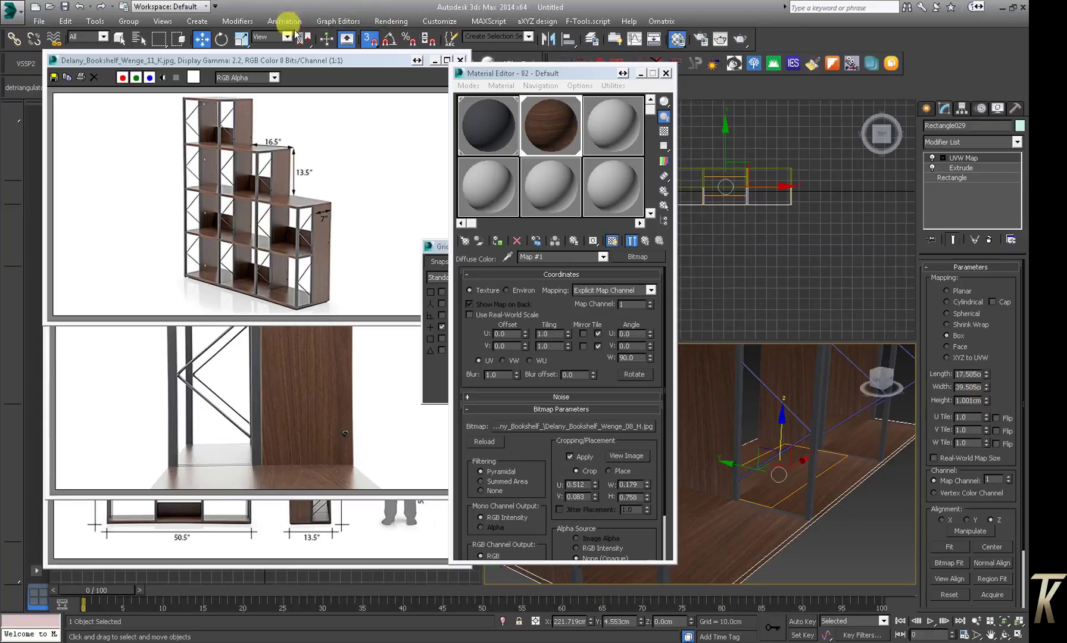
Turn off snapping, shift the UVW Map gizmo over the slab, and close the Material Editor
click(794, 463)
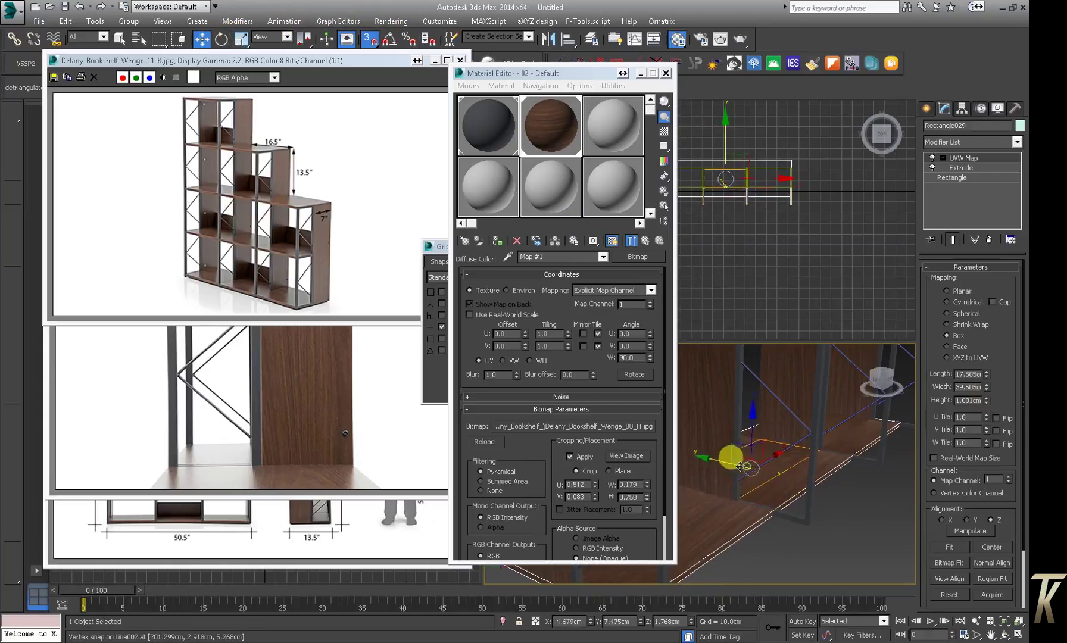
click(942, 158)
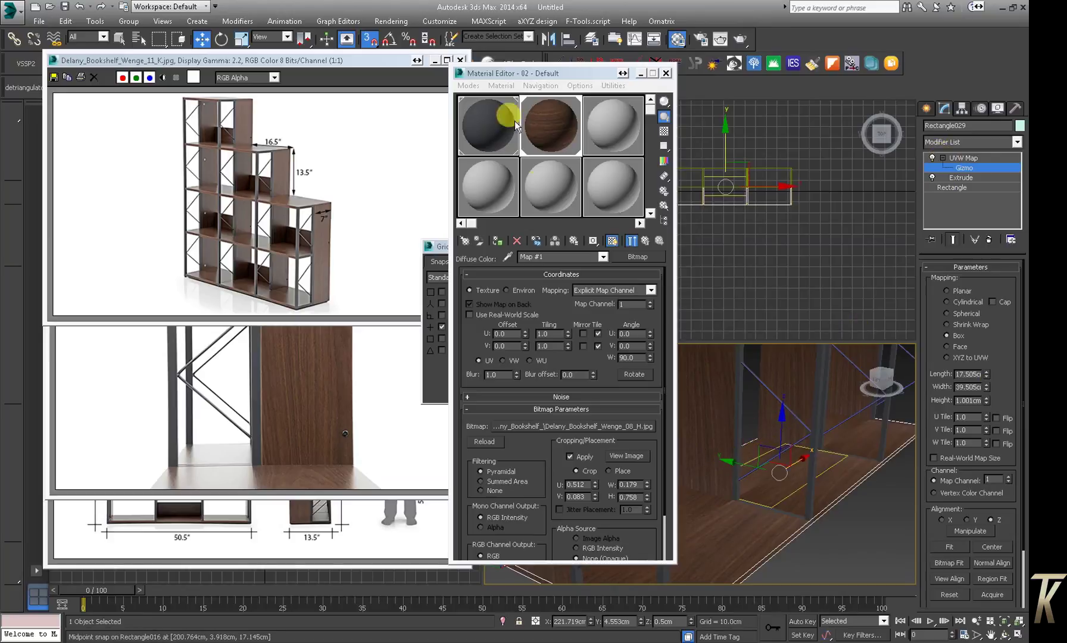
click(384, 36)
click(760, 472)
drag(743, 462, 713, 440)
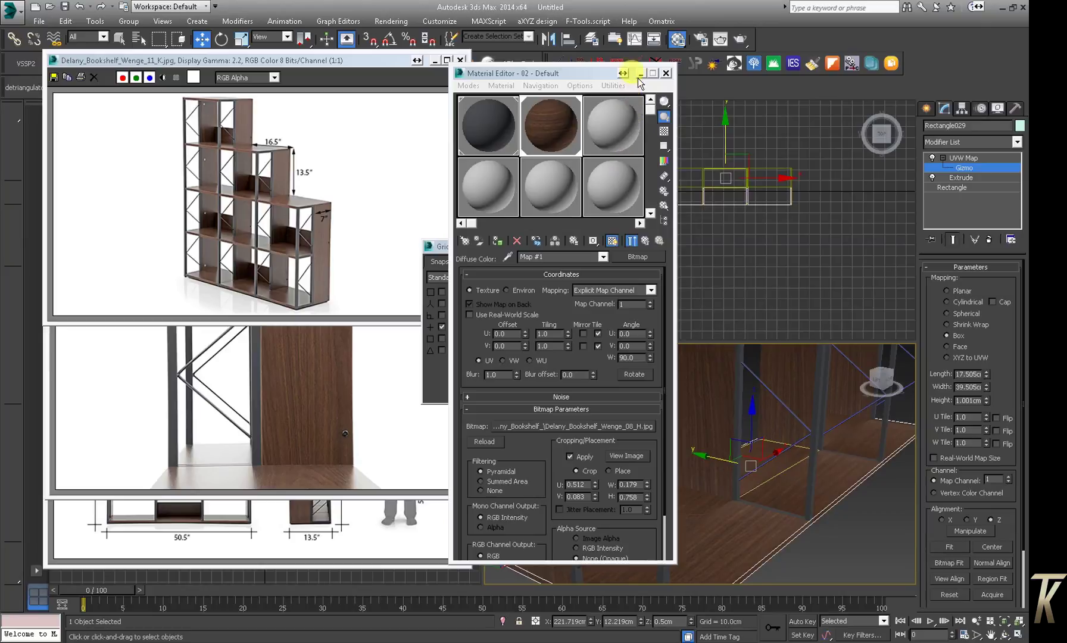
click(639, 74)
middle_drag(775, 518, 772, 485)
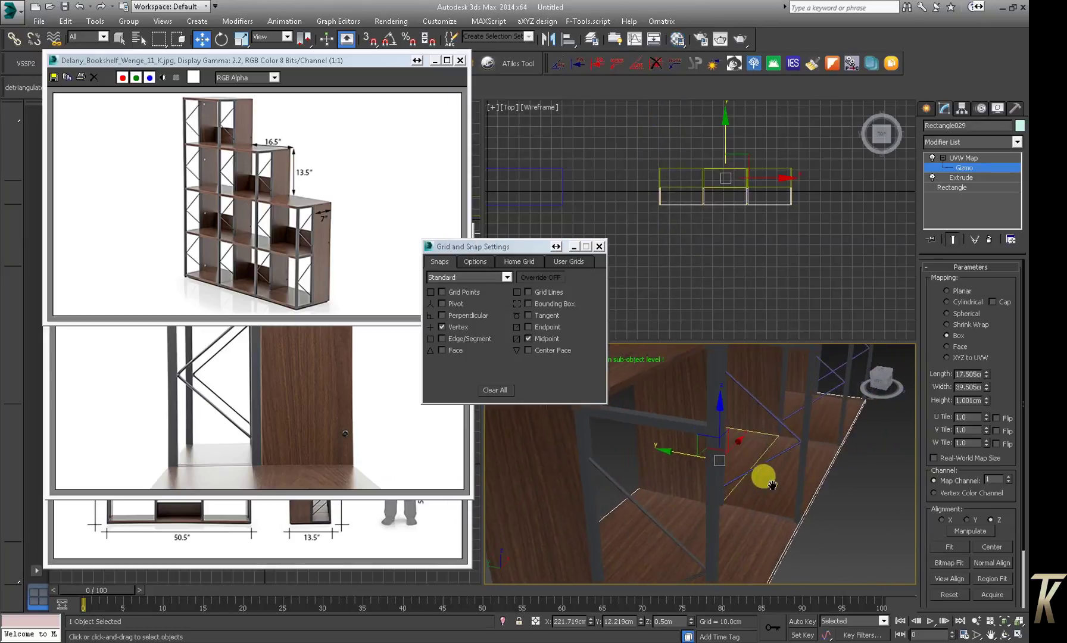
Maximize the perspective view and slide the UVW Map gizmo along Y
key(alt+w)
scroll(767, 473, down, 2)
scroll(786, 453, down, 3)
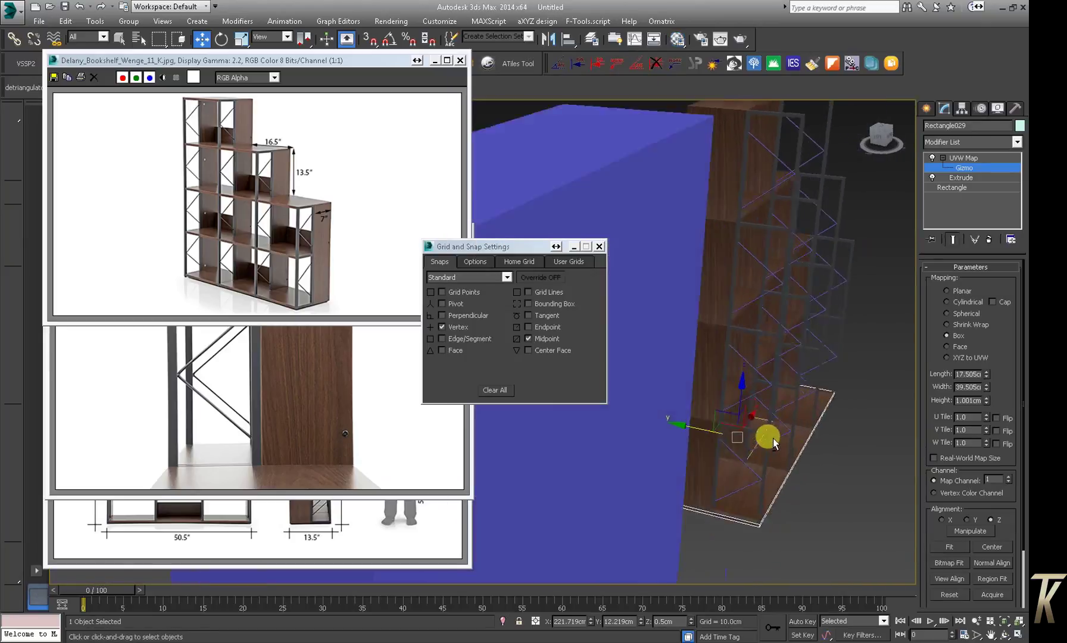
scroll(762, 439, down, 3)
scroll(758, 441, up, 5)
drag(728, 454, 698, 461)
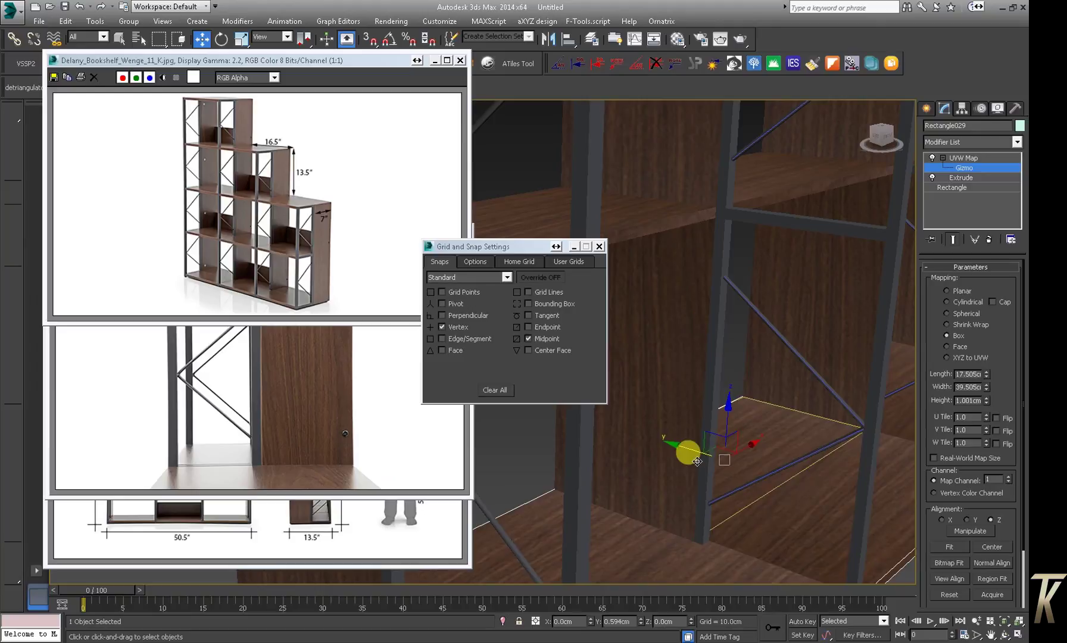
scroll(699, 458, down, 2)
scroll(708, 432, down, 3)
mouse_move(709, 428)
alt+middle_down()
mouse_move(683, 464)
mouse_move(714, 481)
alt+middle_up()
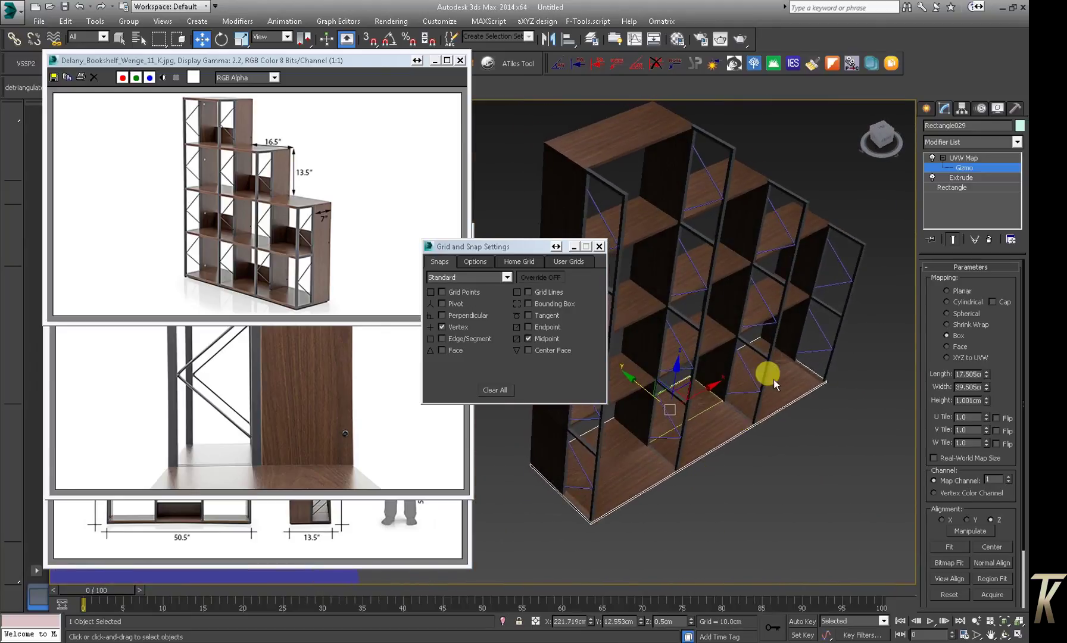
scroll(768, 381, up, 3)
scroll(774, 369, up, 3)
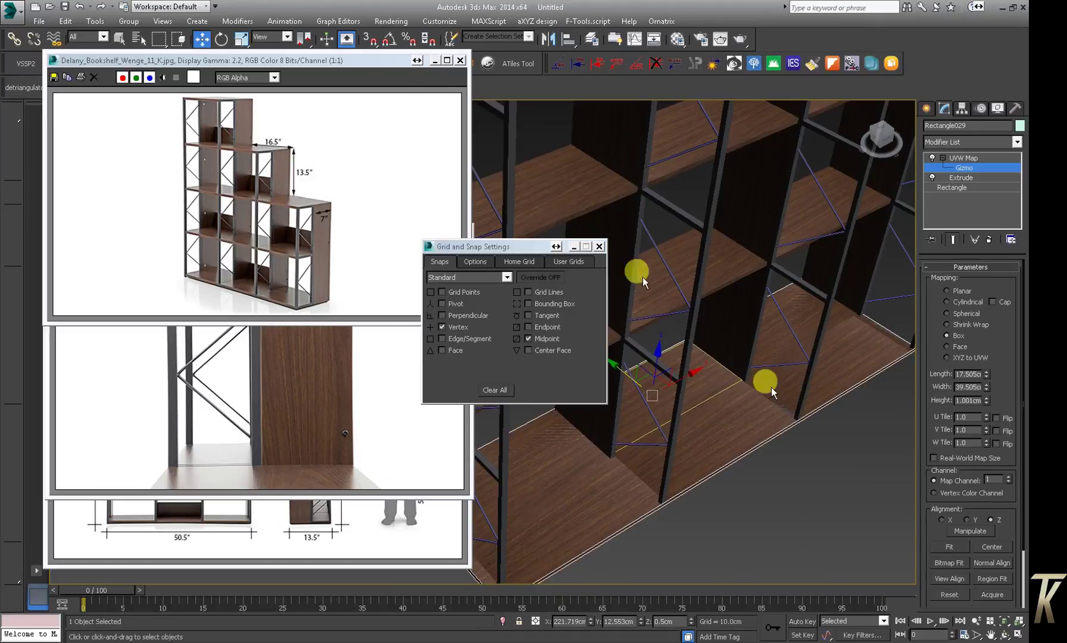
Scale the UVW Map gizmo to 107% along X, then go back to spline creation
click(241, 37)
drag(622, 429, 602, 422)
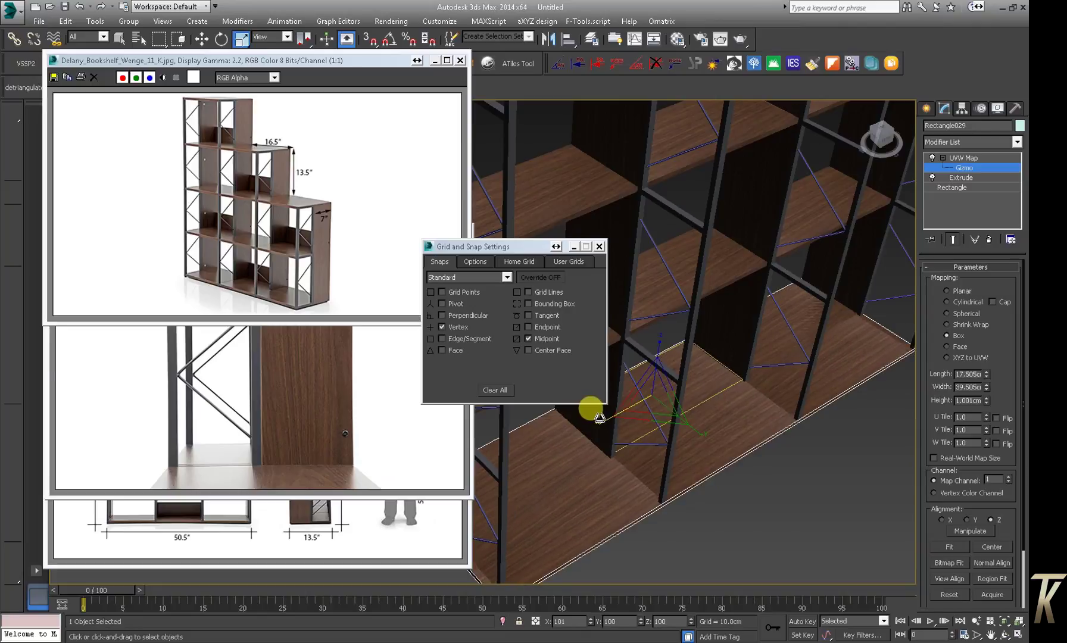
mouse_move(601, 419)
alt+middle_down()
mouse_move(804, 441)
mouse_move(771, 443)
mouse_move(754, 426)
mouse_move(788, 437)
alt+middle_up()
click(202, 39)
alt+middle_drag(662, 392, 705, 390)
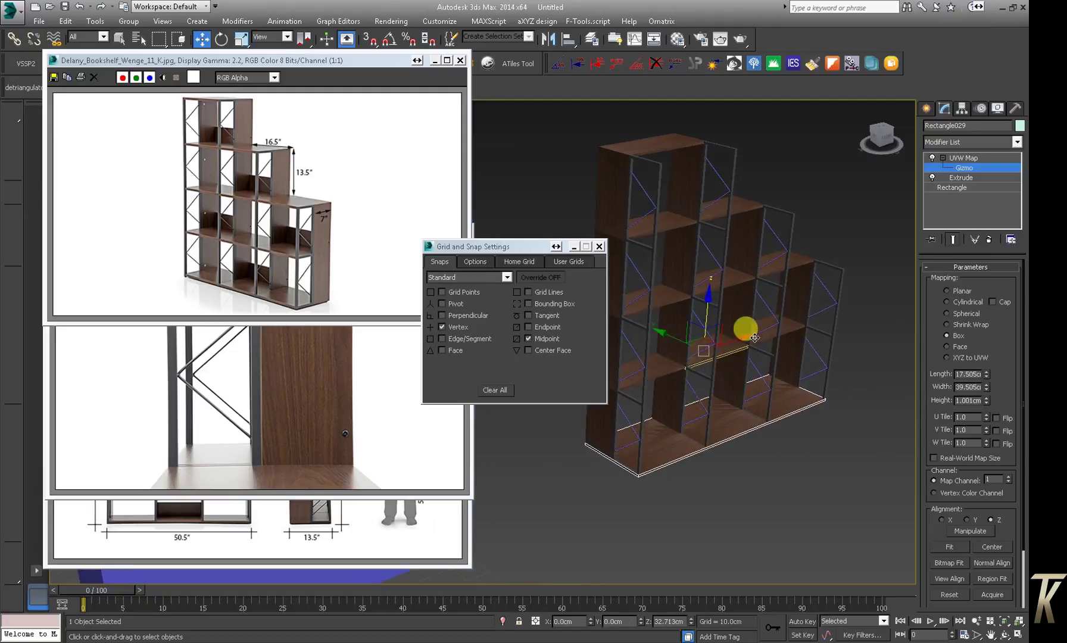
click(924, 107)
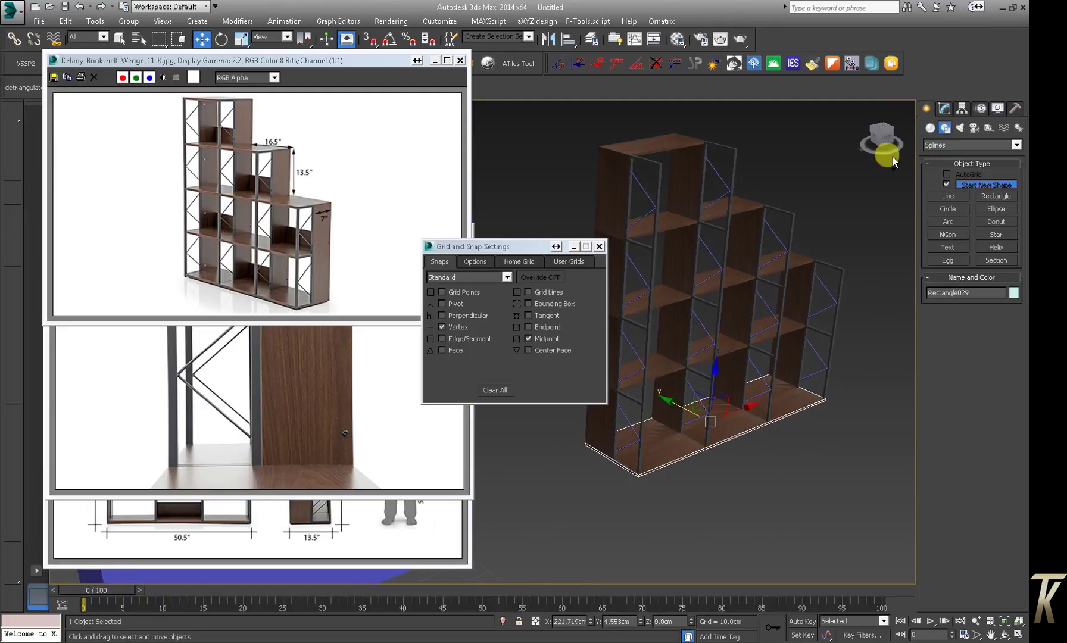
Shift-clone the shelf upward as 2 copies and nudge it into place
mouse_move(709, 384)
shift+mouse_down()
mouse_move(762, 331)
mouse_move(777, 353)
shift+mouse_up()
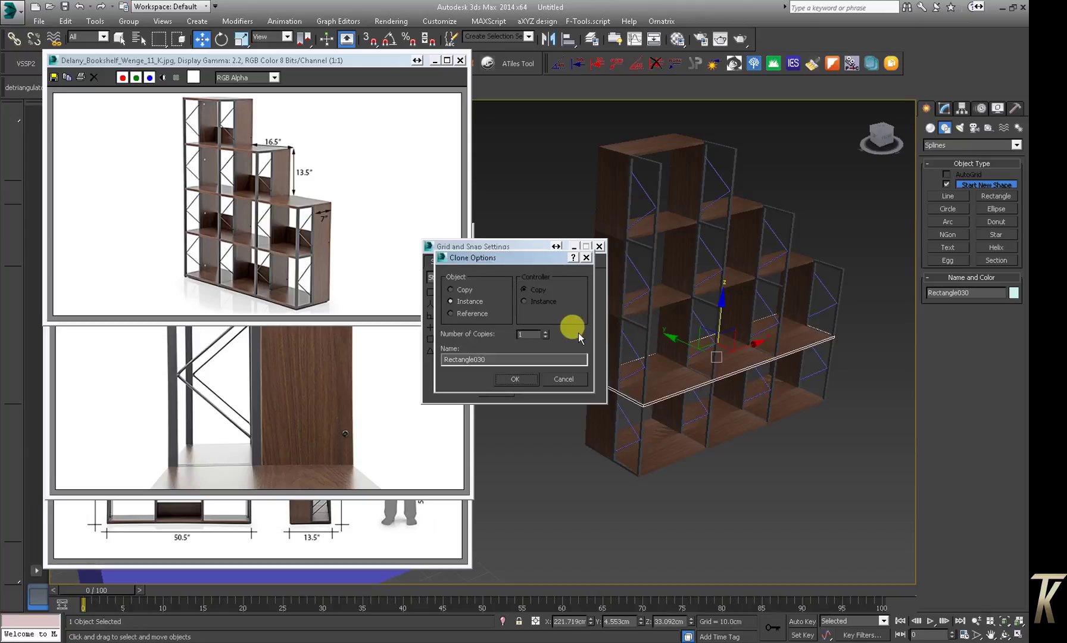
click(545, 332)
click(528, 390)
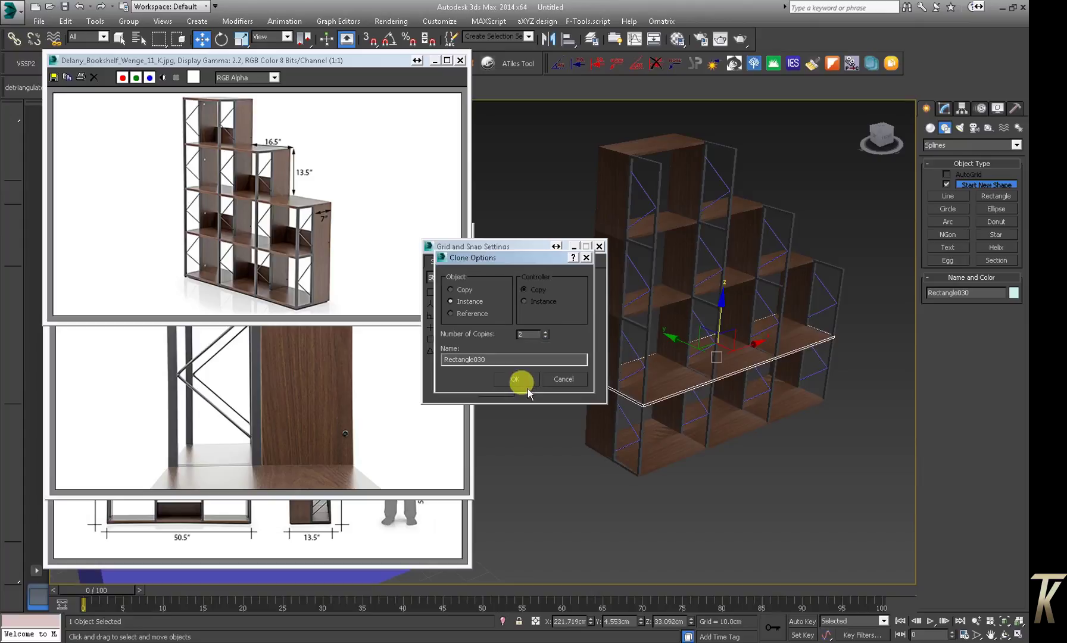
click(525, 384)
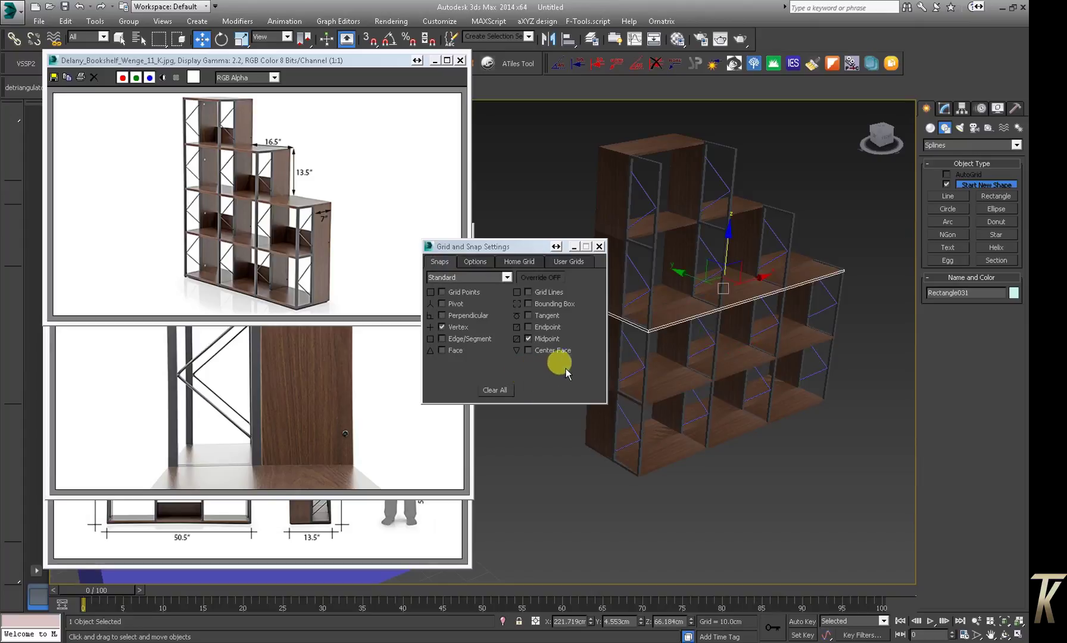
alt+middle_drag(792, 275, 726, 284)
drag(733, 277, 728, 255)
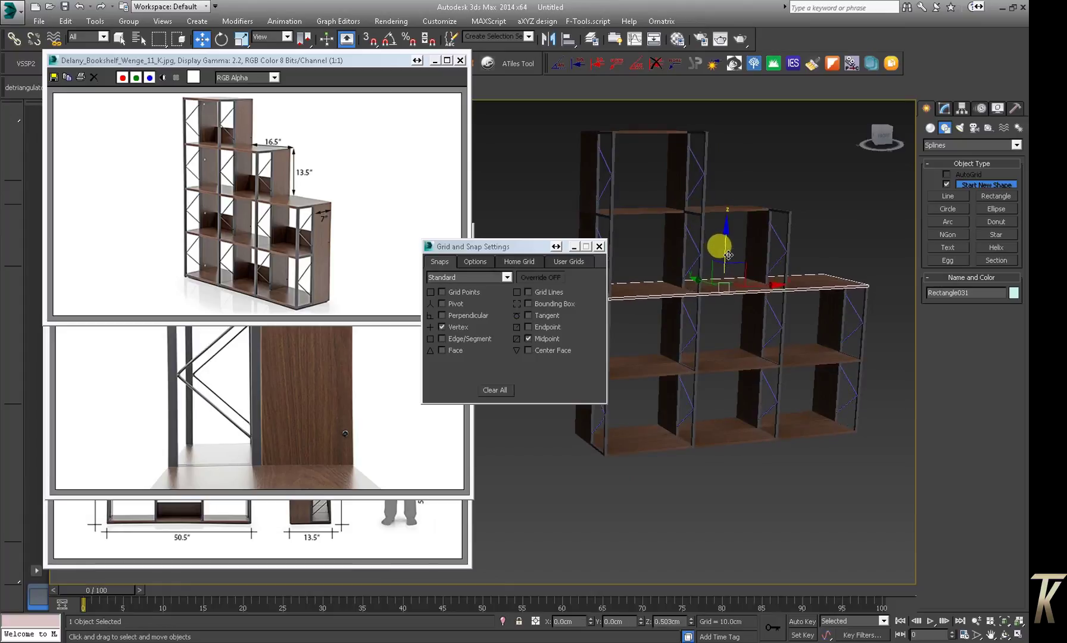
Clone another shelf upward as the new top shelf and raise it into position
mouse_move(829, 369)
alt+middle_down()
mouse_move(852, 384)
mouse_move(714, 309)
alt+middle_up()
shift+drag(724, 280, 743, 220)
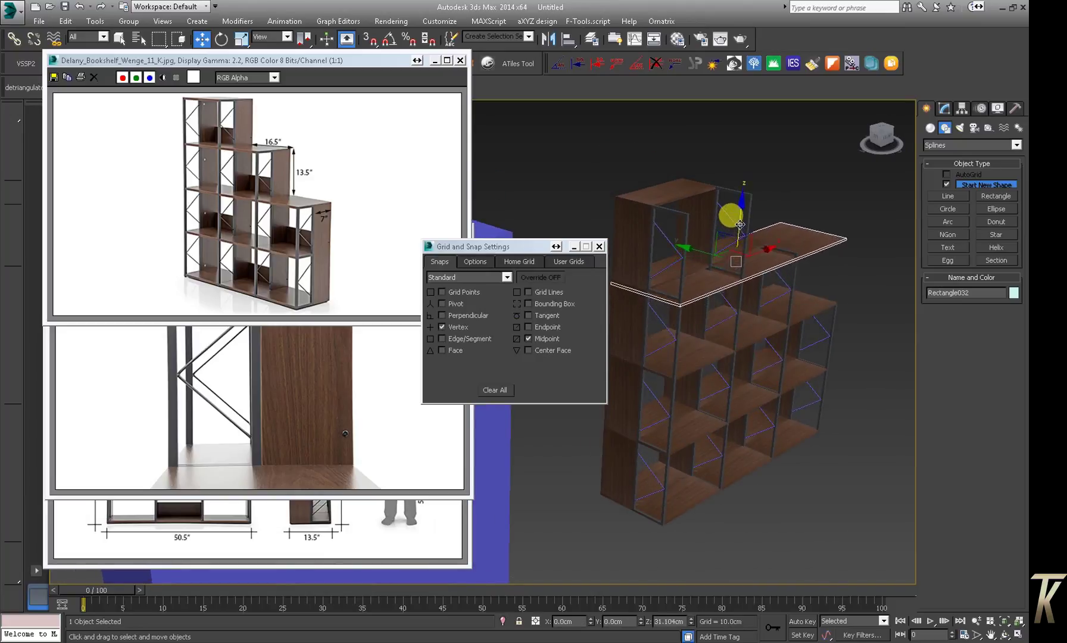
shift+drag(742, 219, 744, 226)
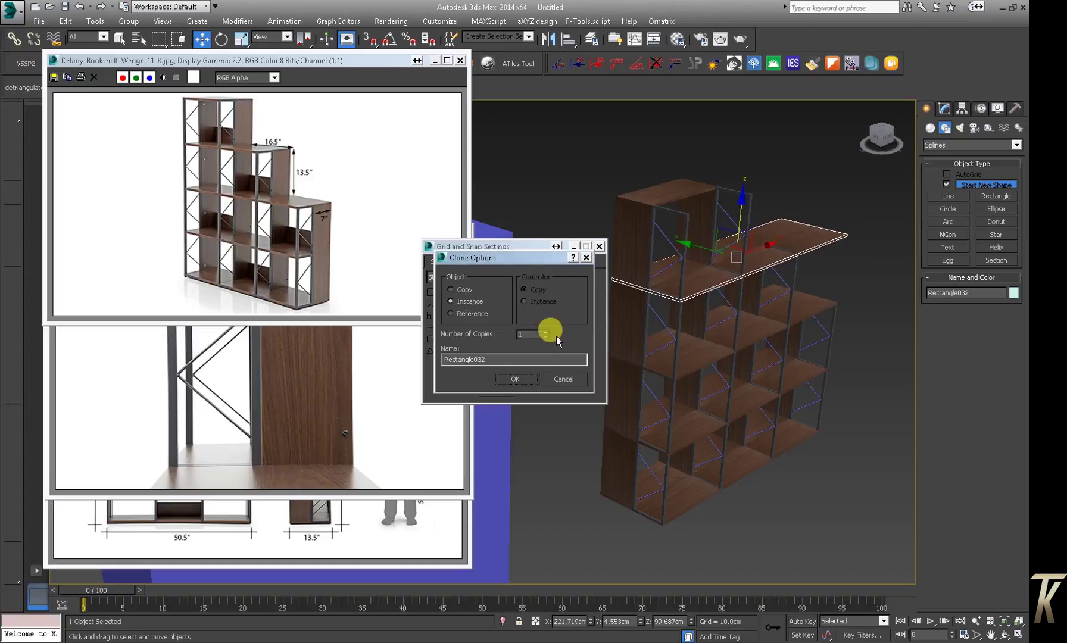
click(516, 380)
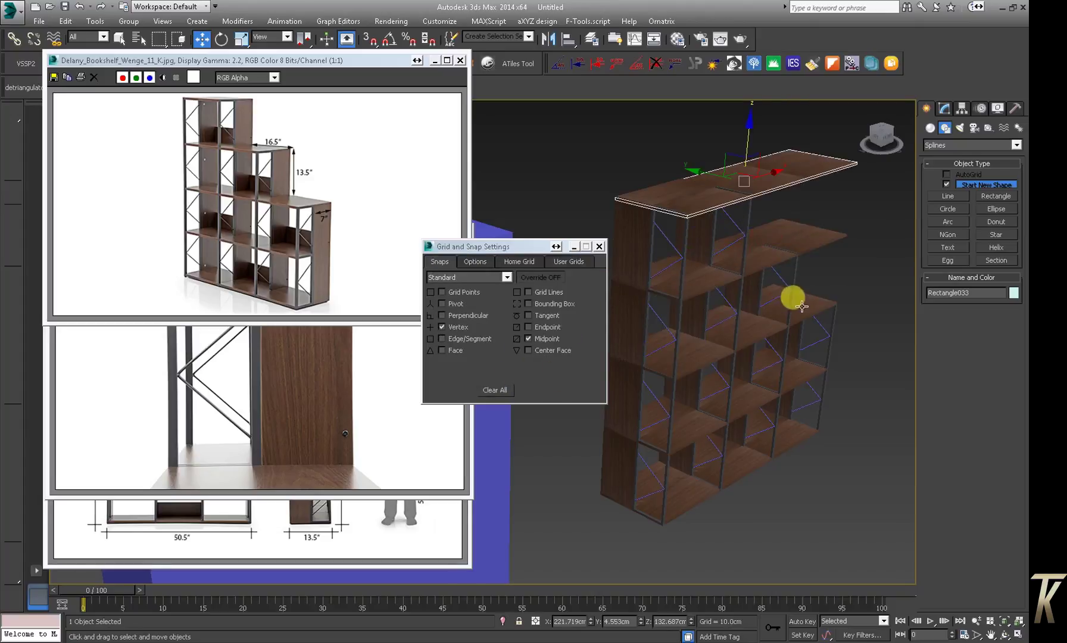
alt+middle_drag(800, 308, 755, 284)
scroll(744, 238, up, 4)
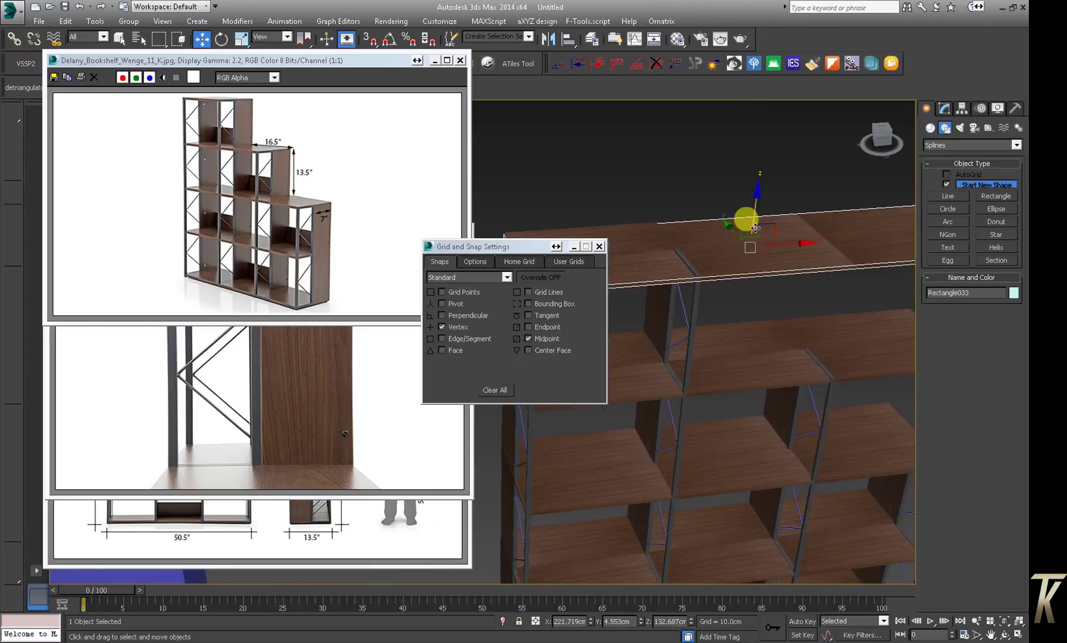
drag(754, 219, 753, 217)
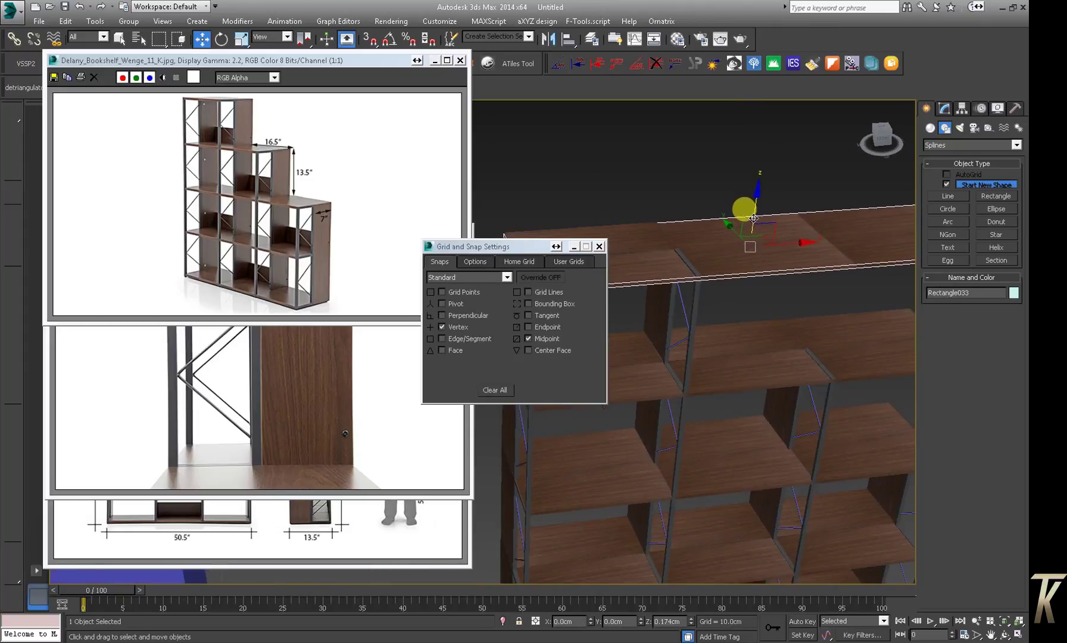
drag(753, 218, 753, 218)
drag(753, 218, 744, 212)
Lower the shelf just below the top one slightly
scroll(728, 293, down, 4)
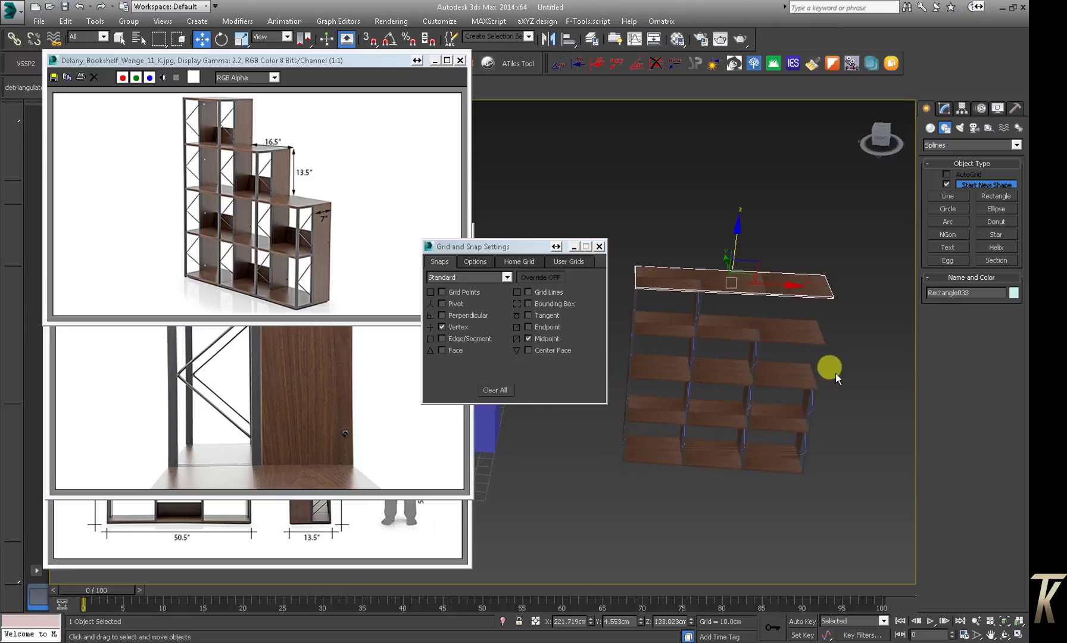
click(773, 334)
scroll(744, 327, up, 3)
drag(665, 271, 677, 278)
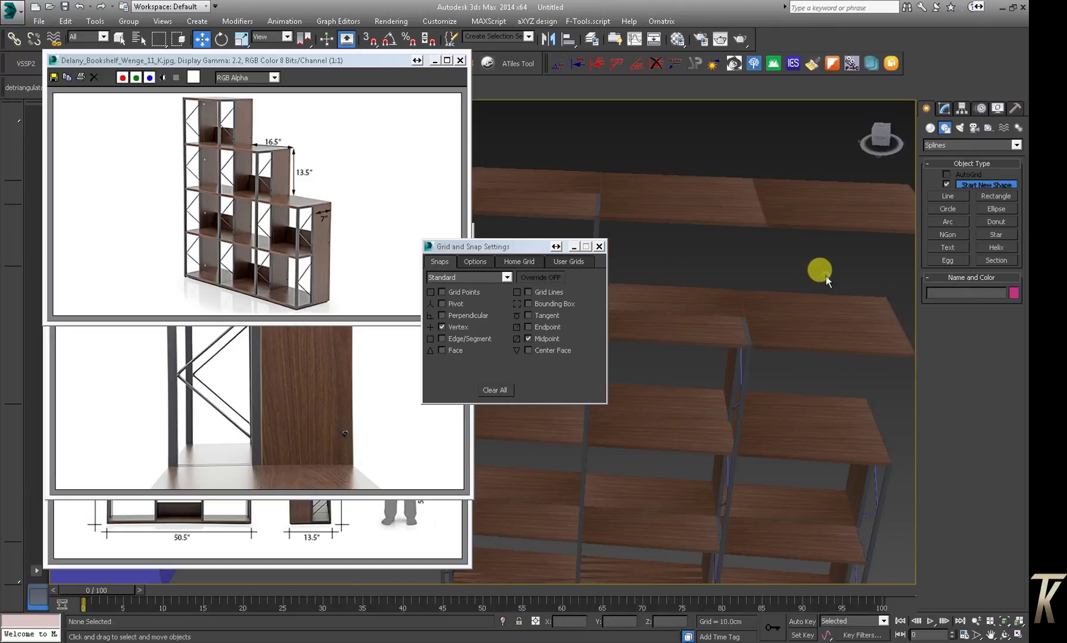
Make the shelf unique and add an Edit Spline modifier above its Rectangle
click(944, 107)
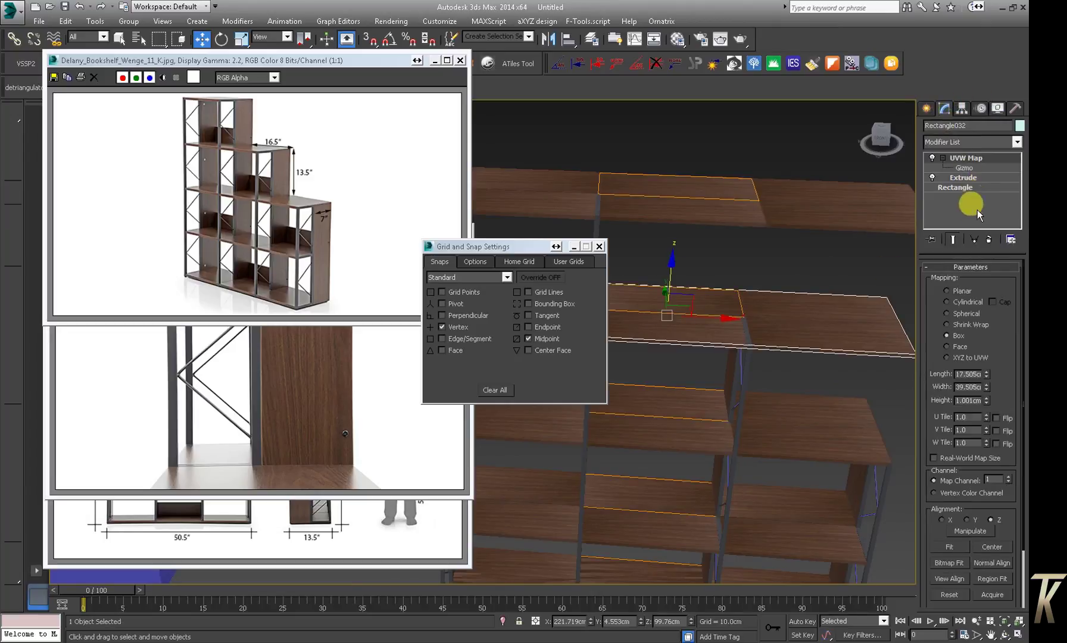
click(977, 238)
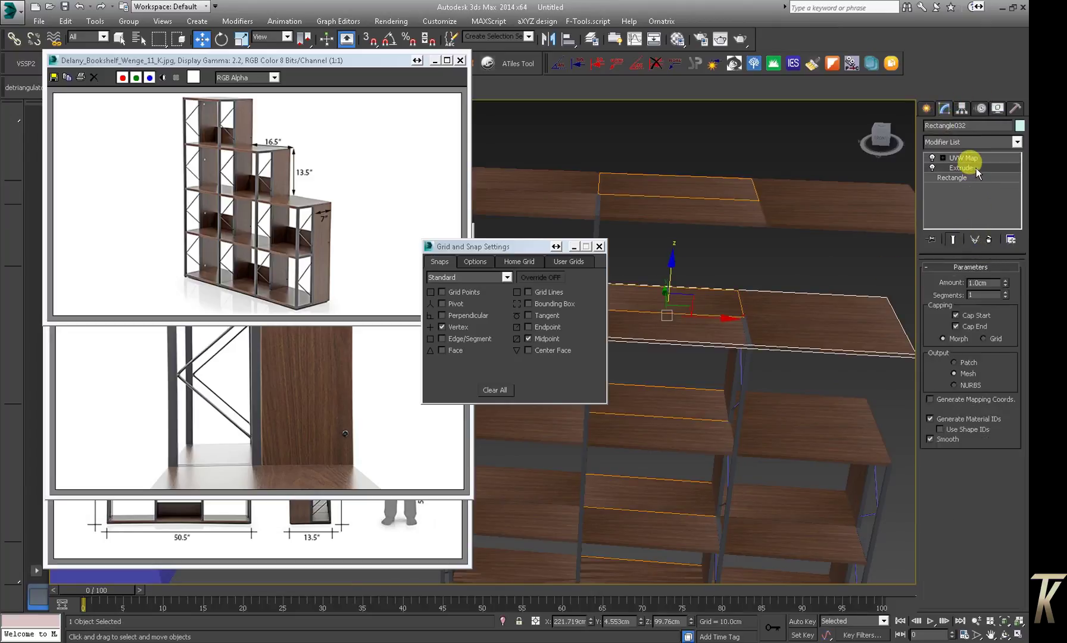
click(976, 167)
click(993, 141)
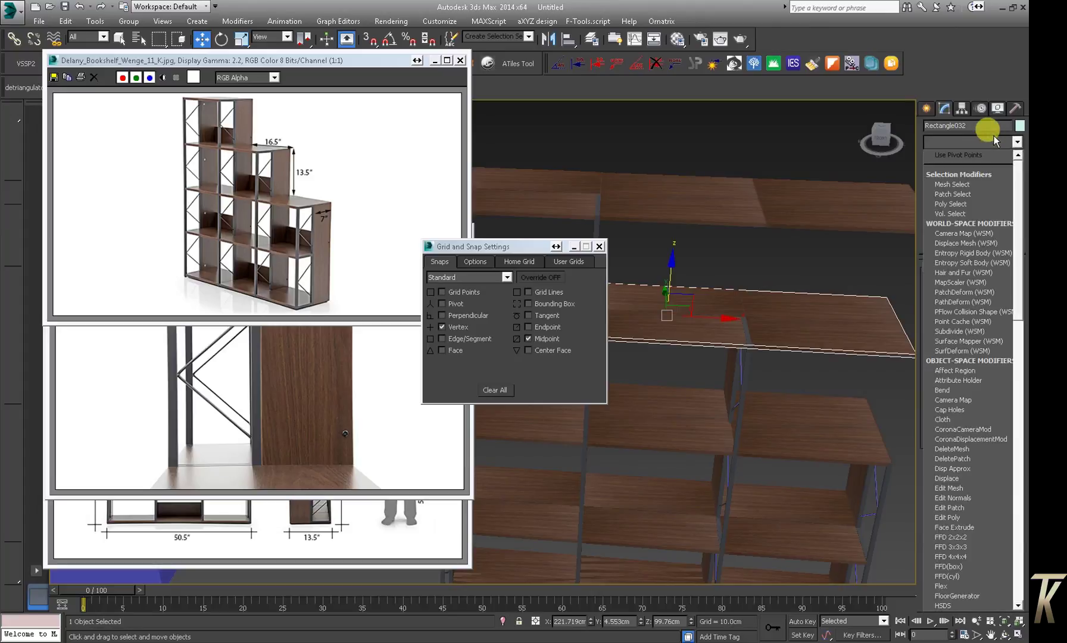
scroll(976, 268, down, 3)
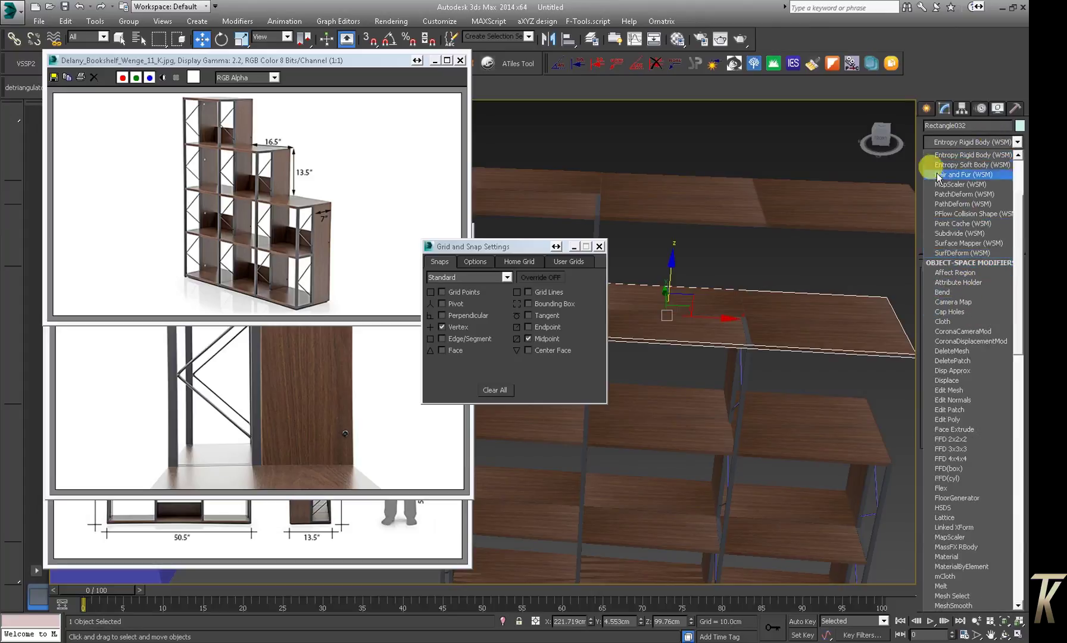
click(952, 155)
click(967, 188)
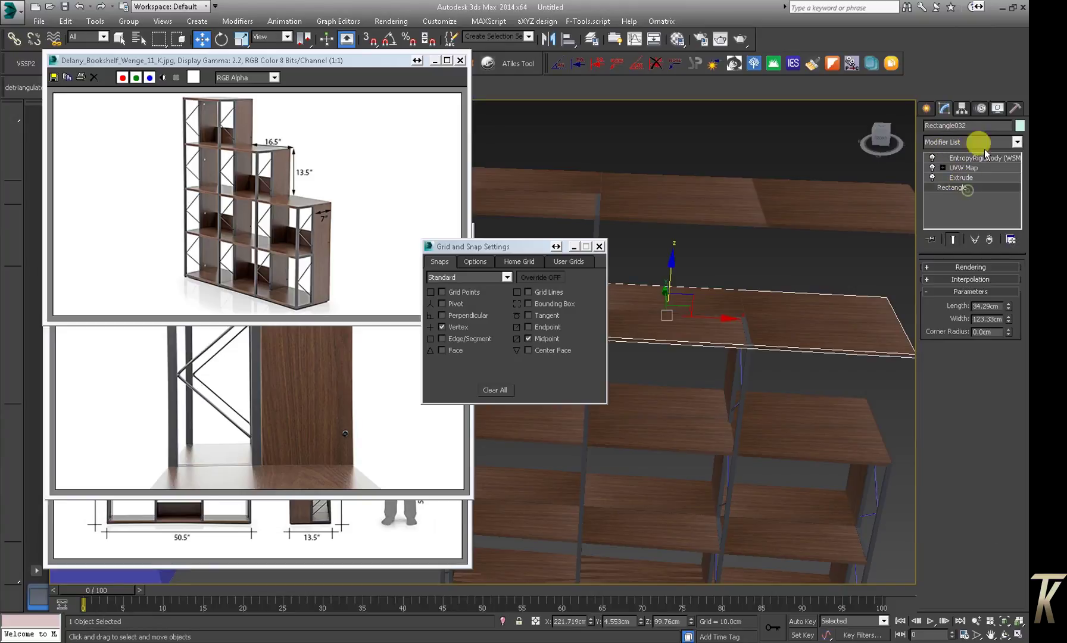
click(987, 140)
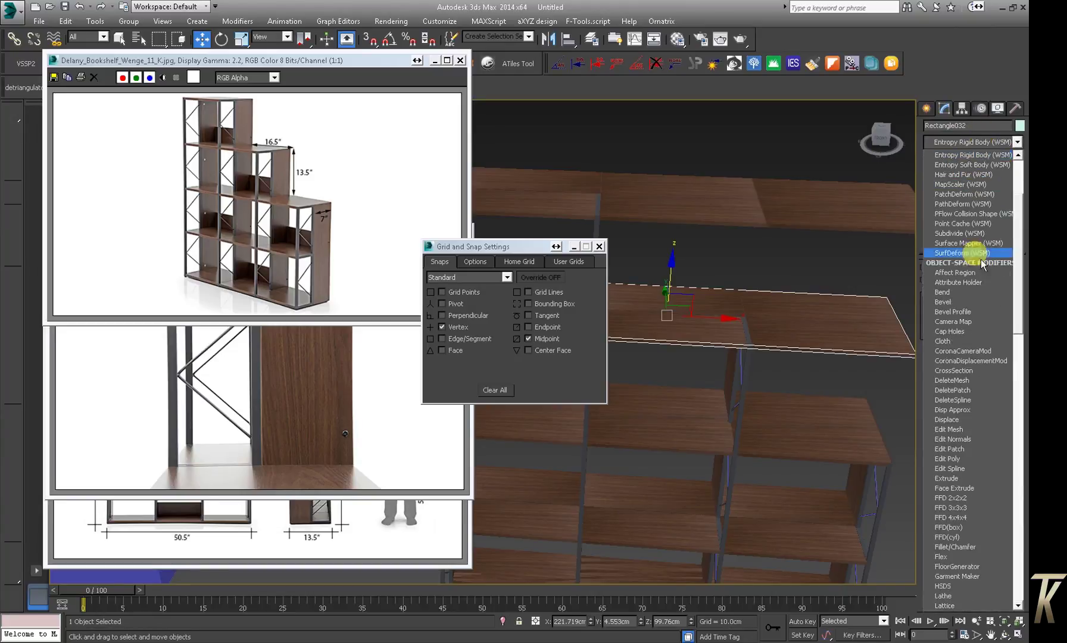
click(950, 469)
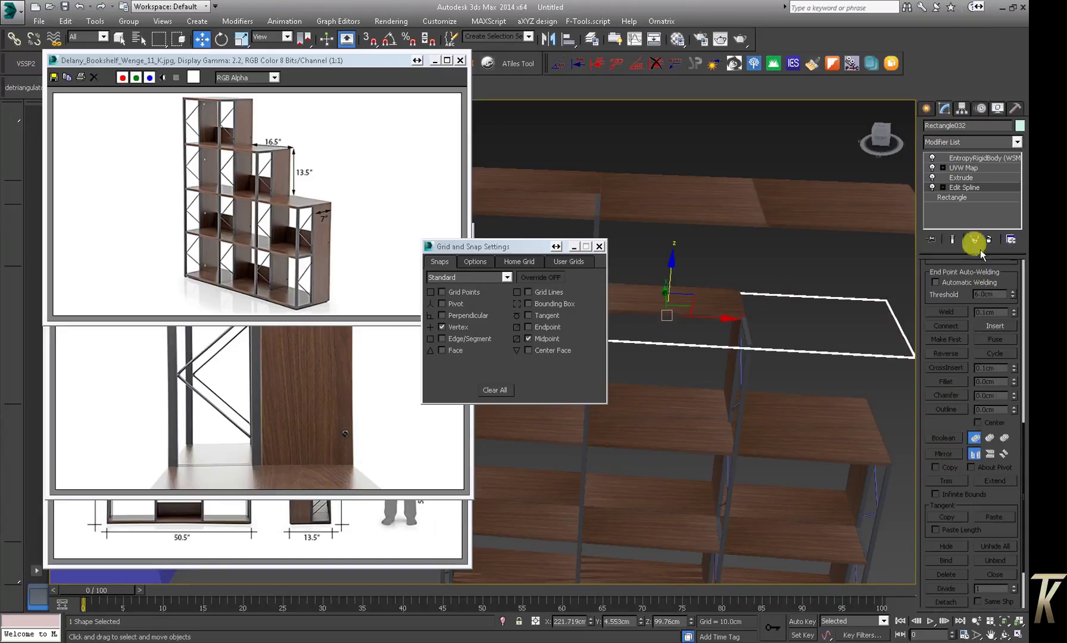
drag(947, 271, 963, 436)
At Vertex level with Show End Result on, move the shelf's end vertices left along X
click(942, 186)
click(965, 197)
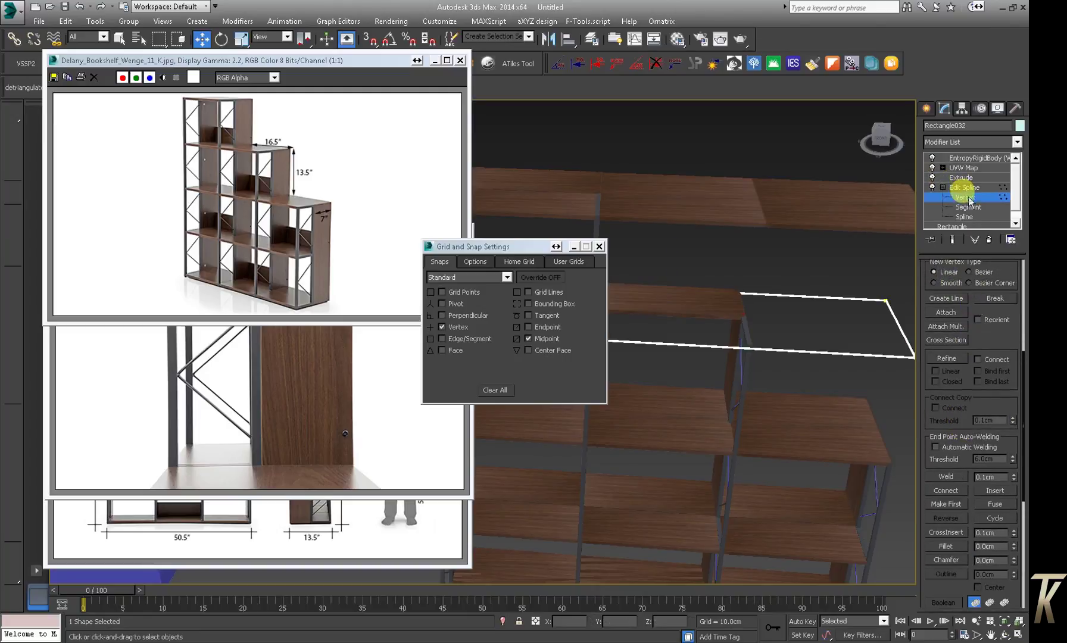
click(869, 307)
scroll(888, 364, down, 2)
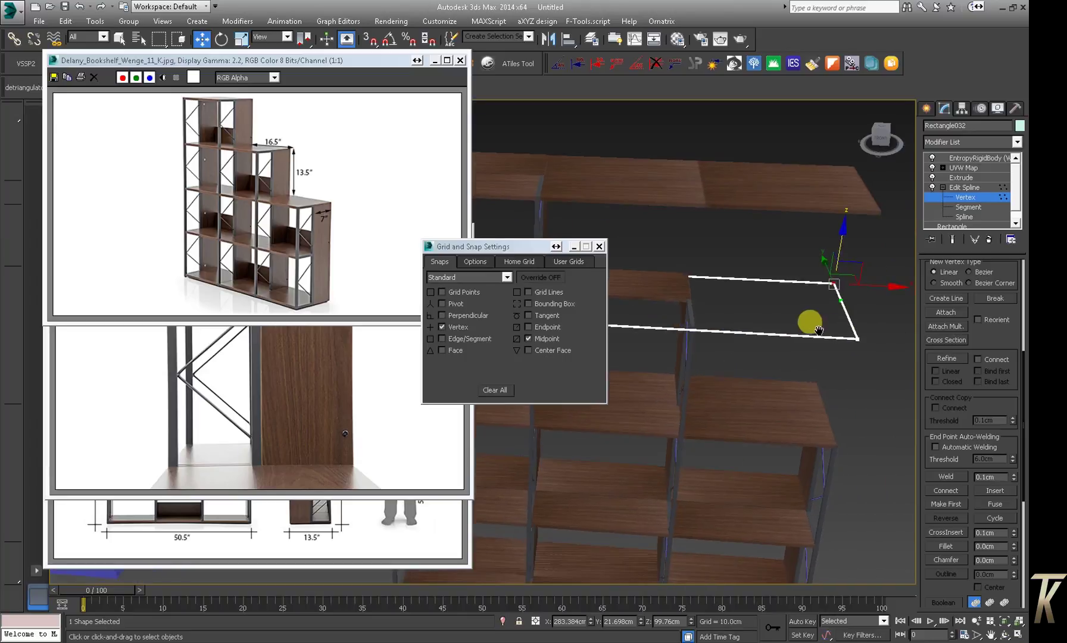
click(953, 239)
drag(874, 287, 754, 287)
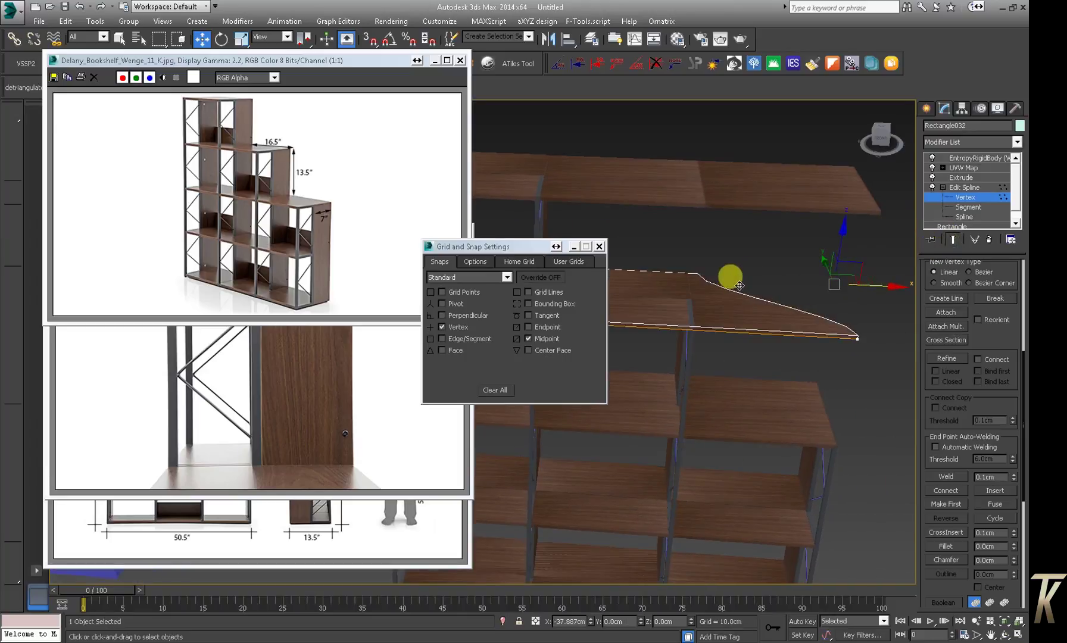
drag(865, 398, 879, 343)
drag(874, 288, 723, 290)
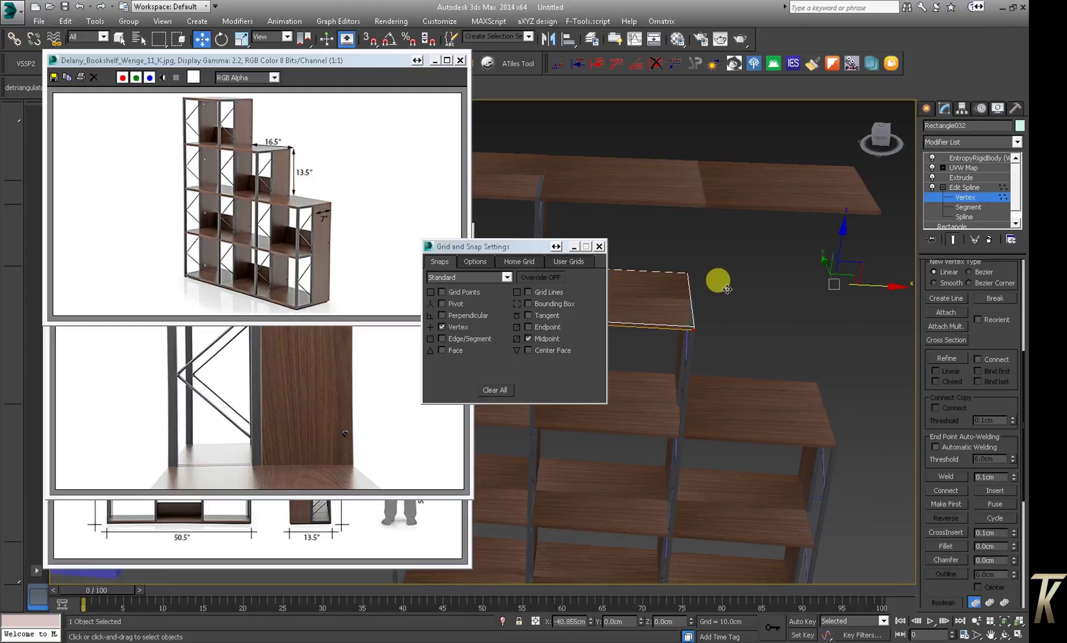
alt+middle_drag(702, 302, 805, 334)
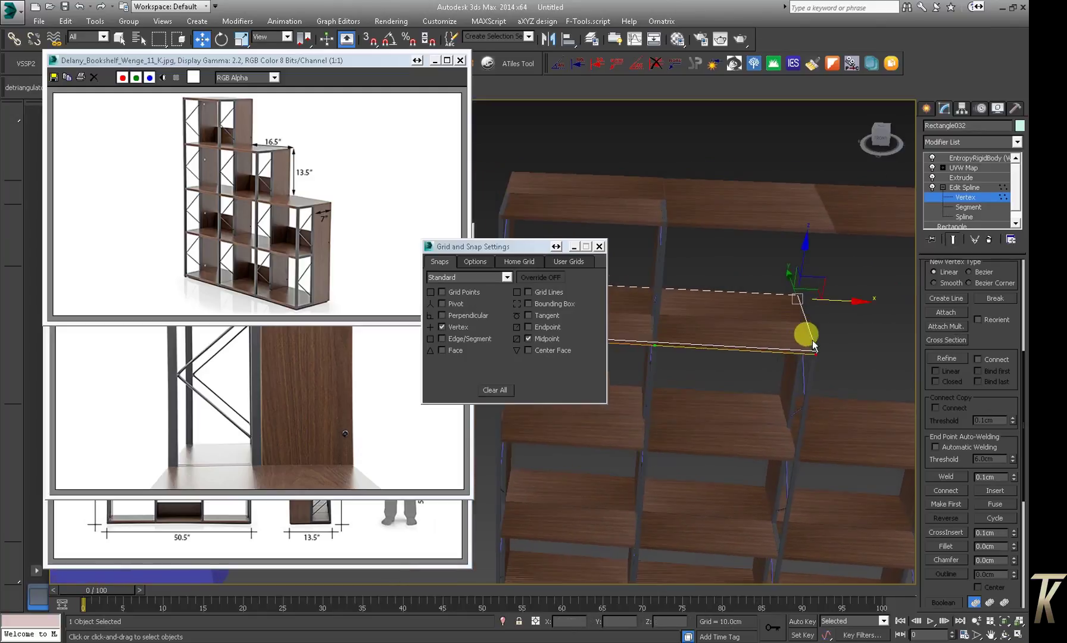
click(979, 190)
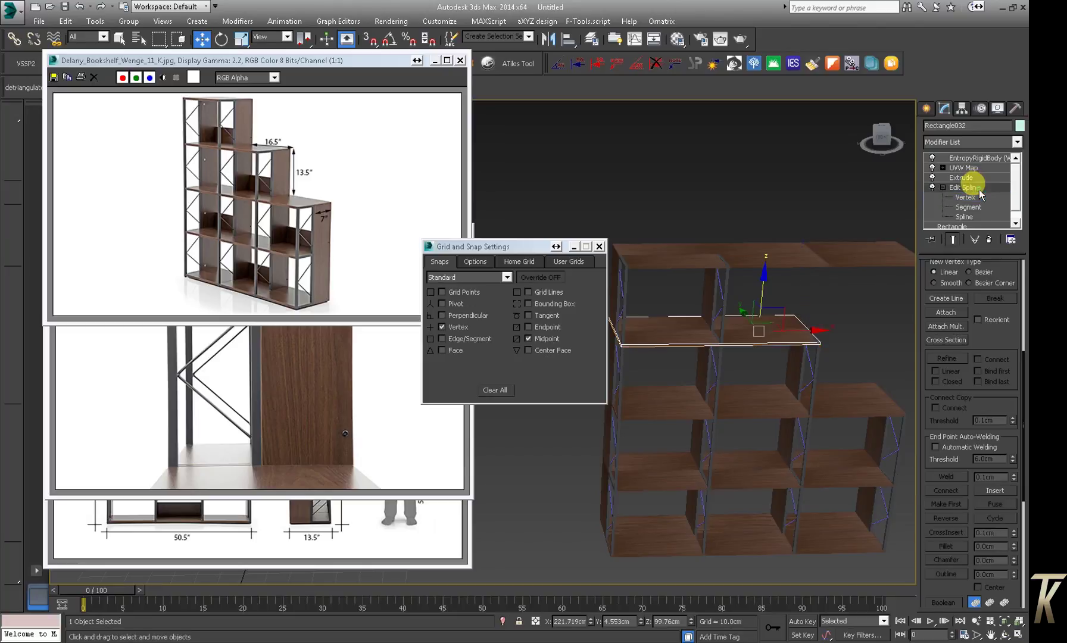
Select the top shelf and add Edit Spline above its Rectangle, redoing one wrong pick
click(852, 249)
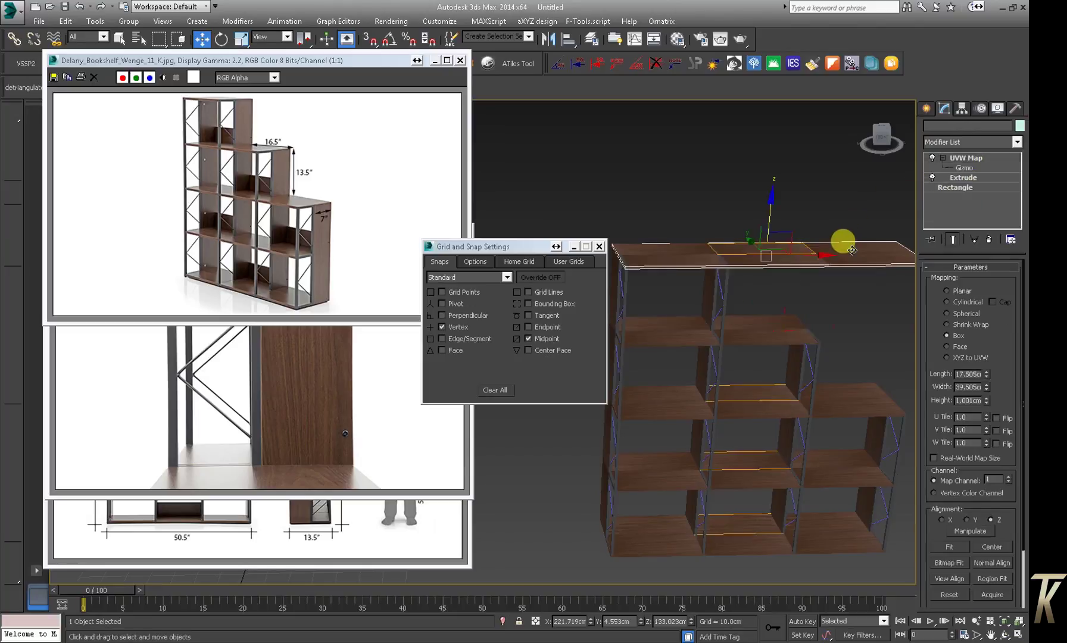
click(972, 190)
click(996, 144)
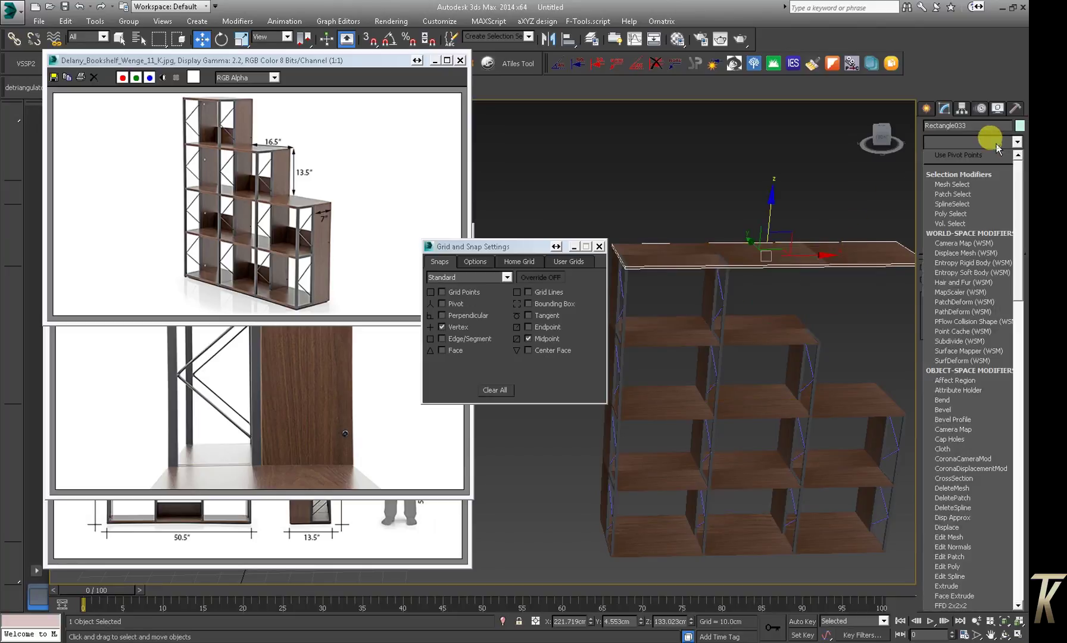
scroll(988, 191, down, 4)
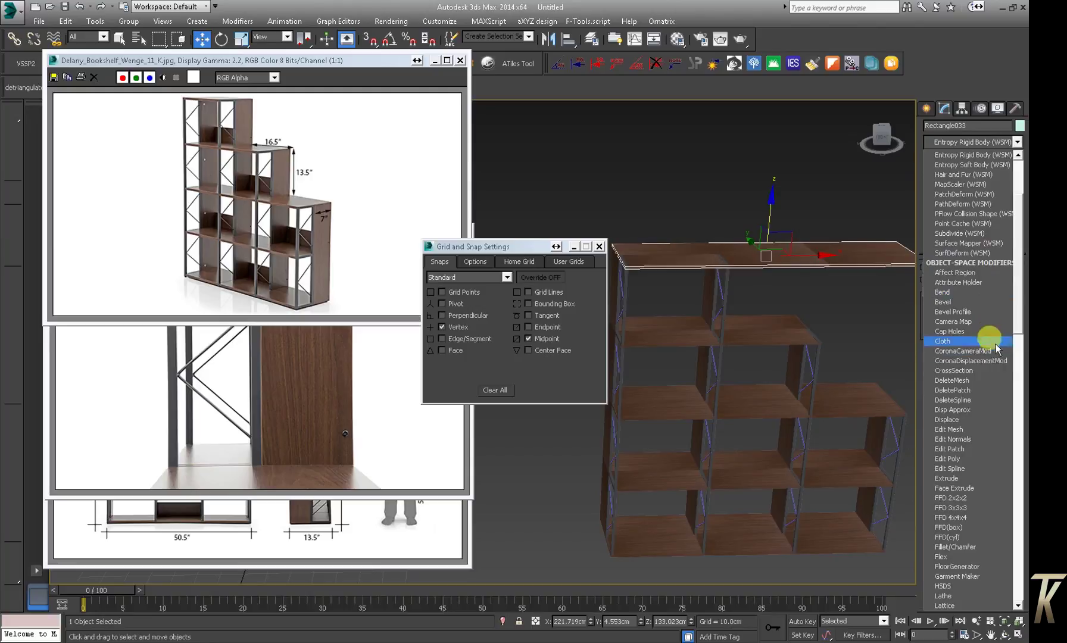
click(971, 470)
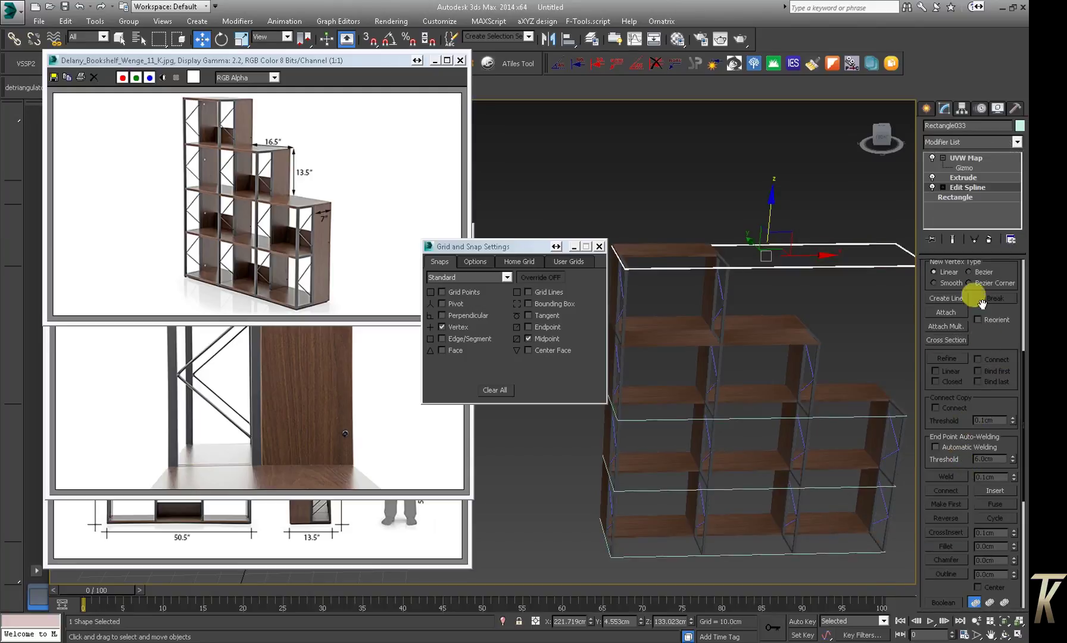
click(988, 238)
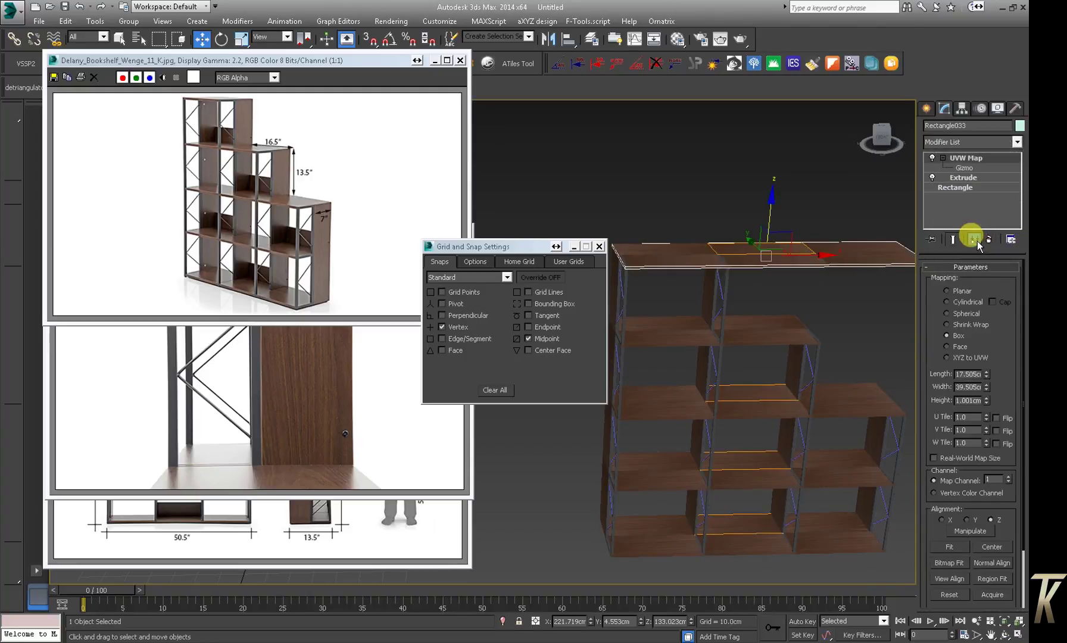
click(972, 188)
click(981, 142)
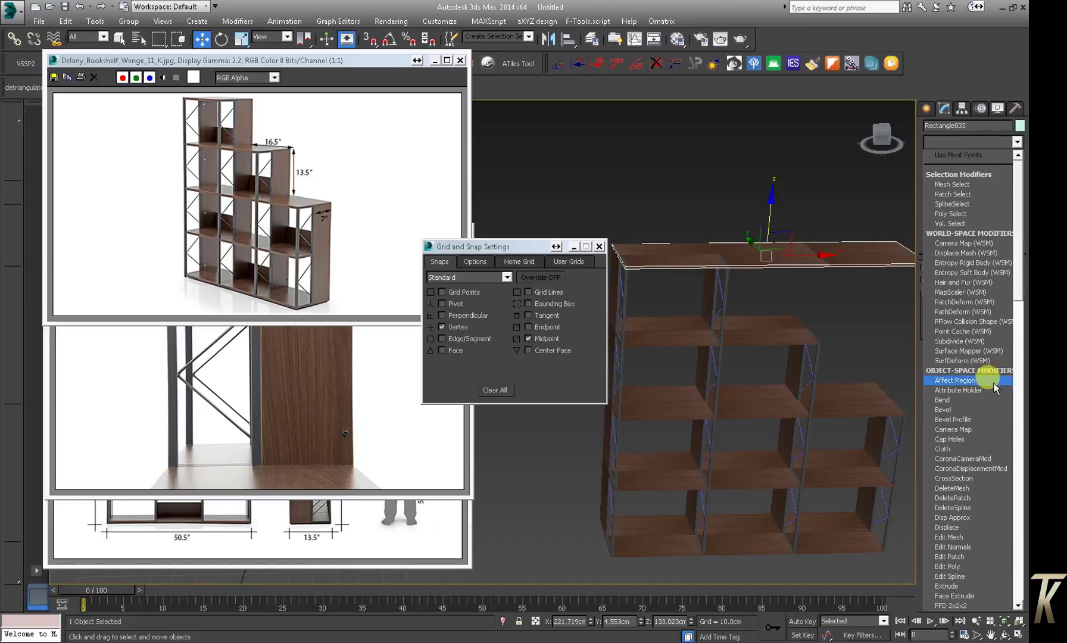
click(975, 576)
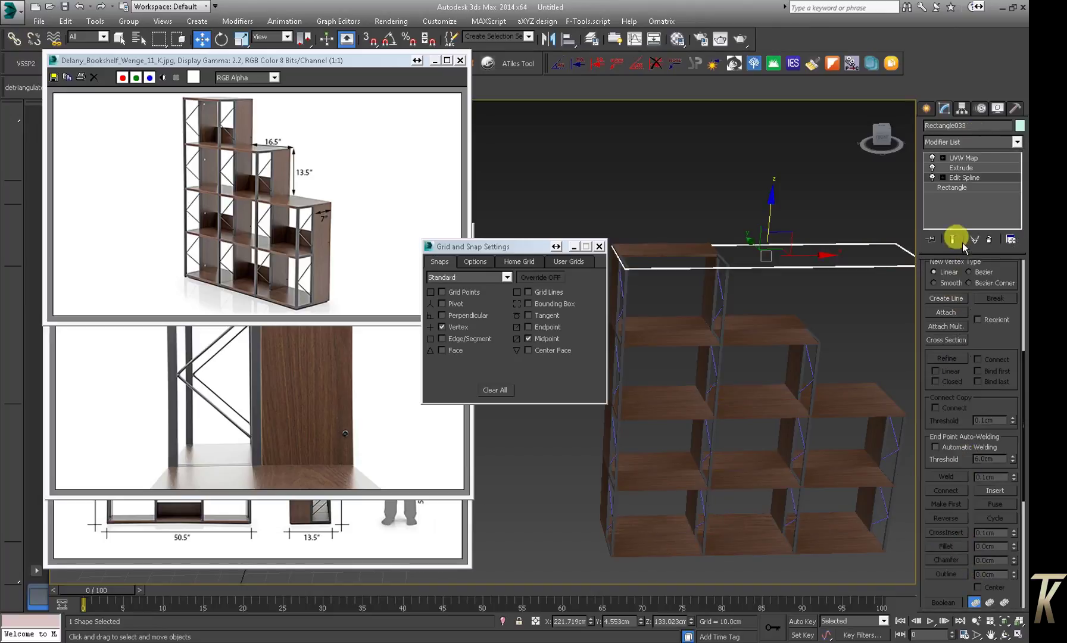
Move the top shelf's right-end vertices left so it covers only the tallest column
click(942, 177)
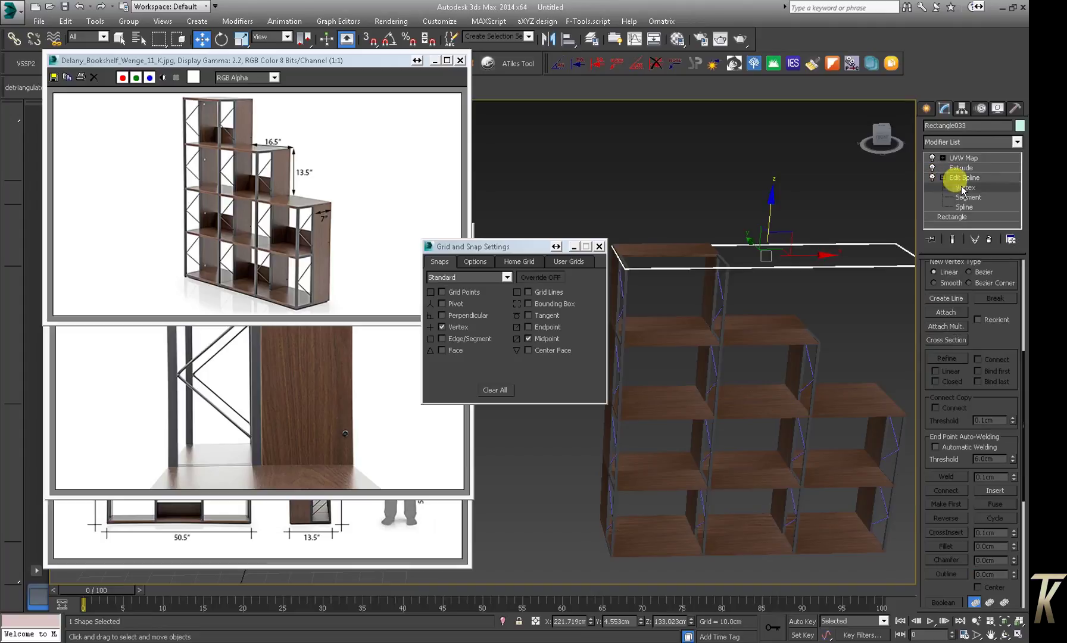
click(953, 238)
click(797, 293)
middle_drag(799, 296, 771, 305)
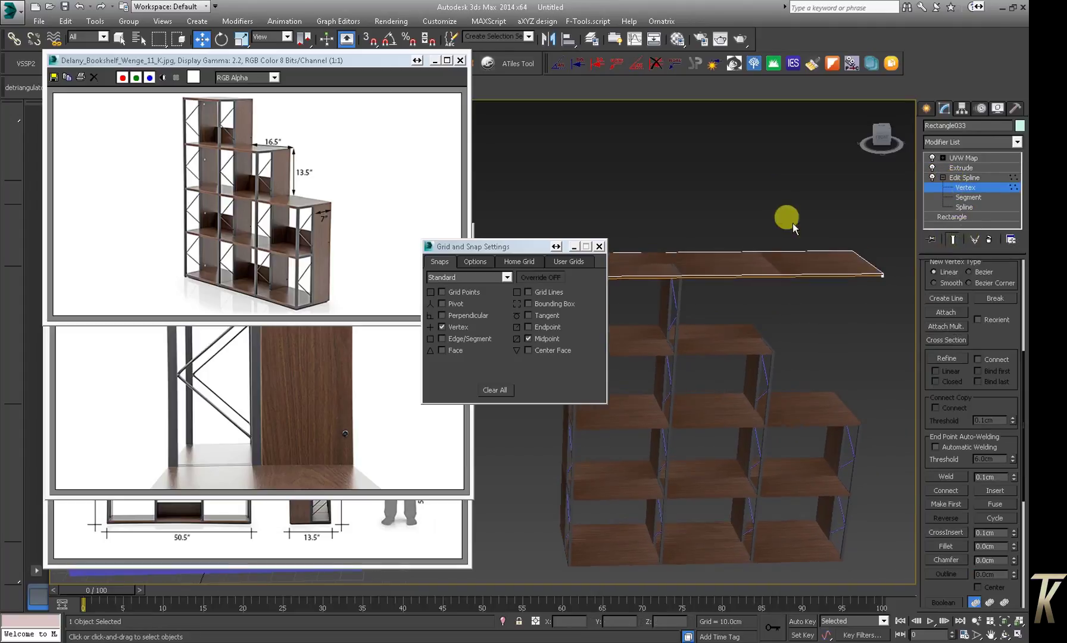
click(883, 274)
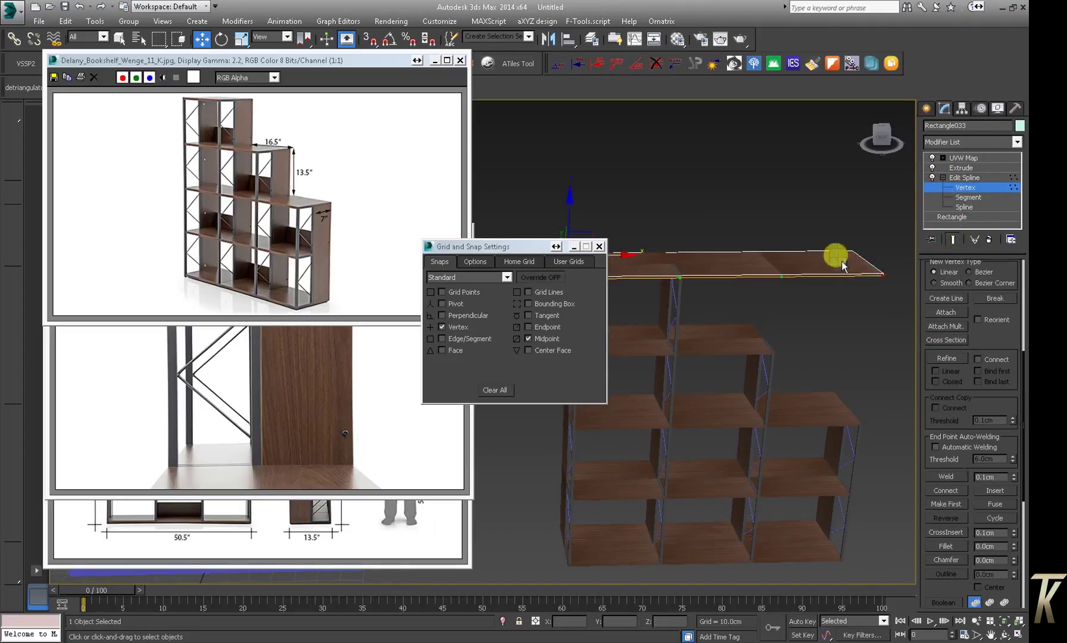
right_click(838, 254)
click(803, 193)
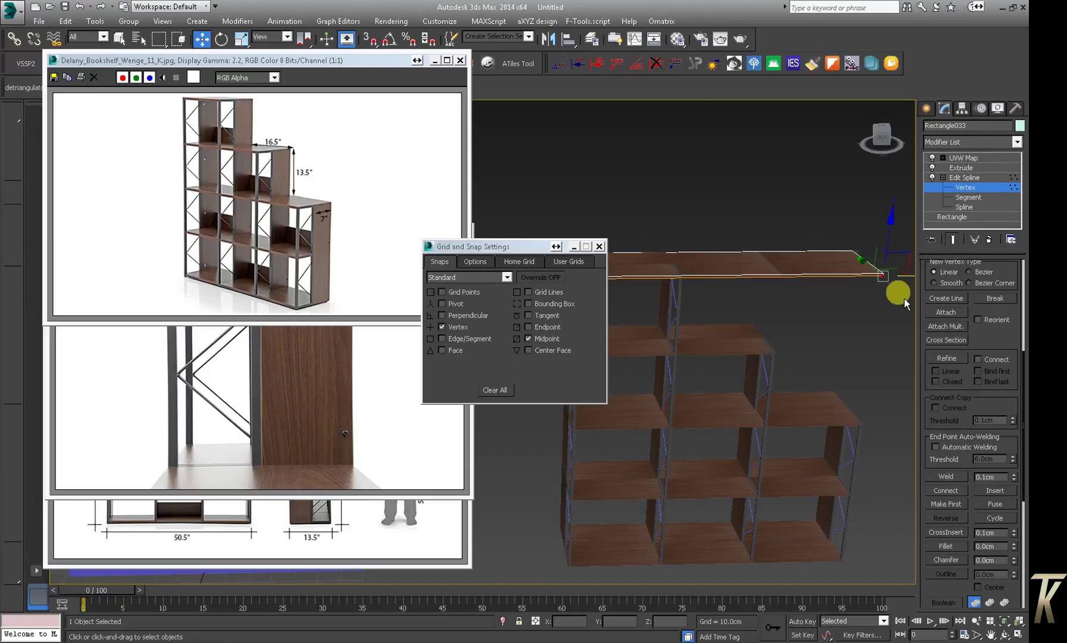
drag(888, 271, 724, 284)
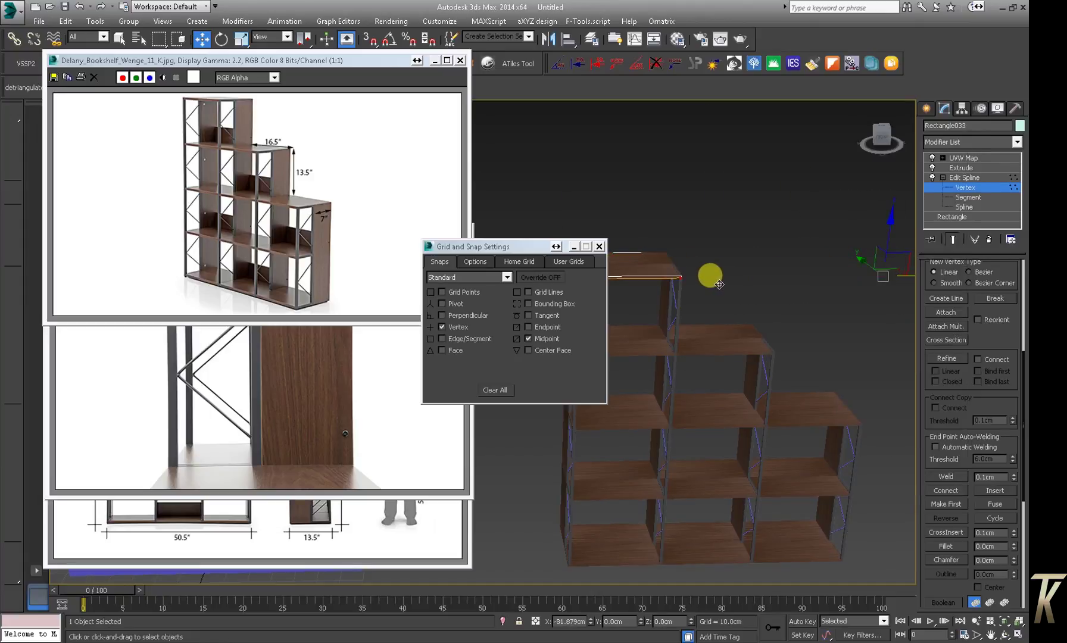
mouse_move(722, 338)
alt+middle_down()
mouse_move(817, 345)
mouse_move(763, 335)
mouse_move(683, 371)
mouse_move(753, 405)
mouse_move(791, 415)
mouse_move(792, 403)
alt+middle_up()
Raise shelf board Rectangle032 slightly on Z
scroll(774, 411, up, 4)
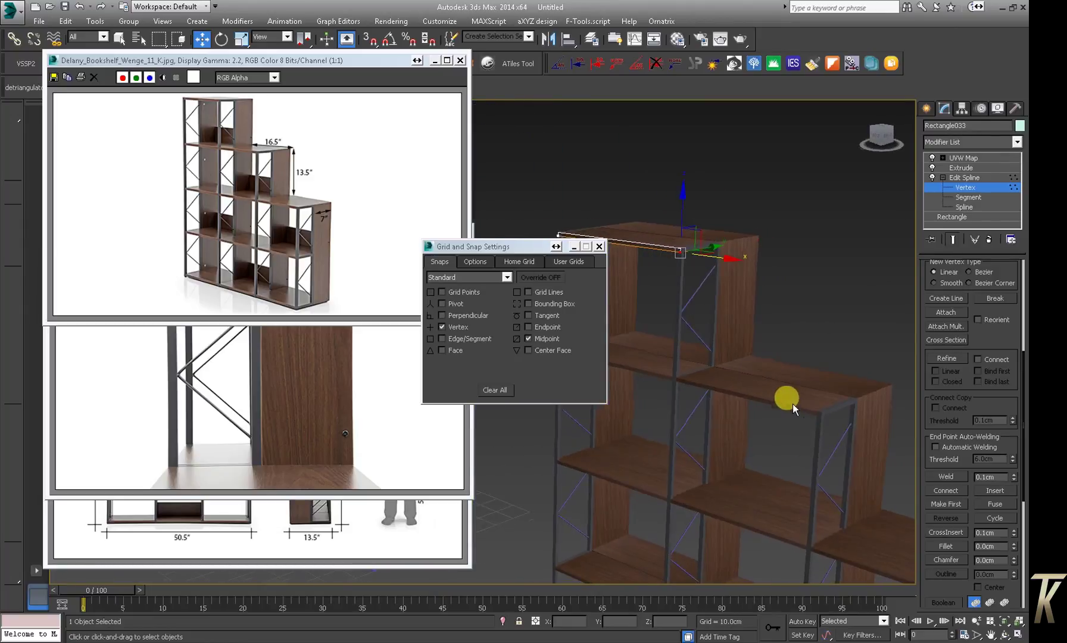
click(777, 387)
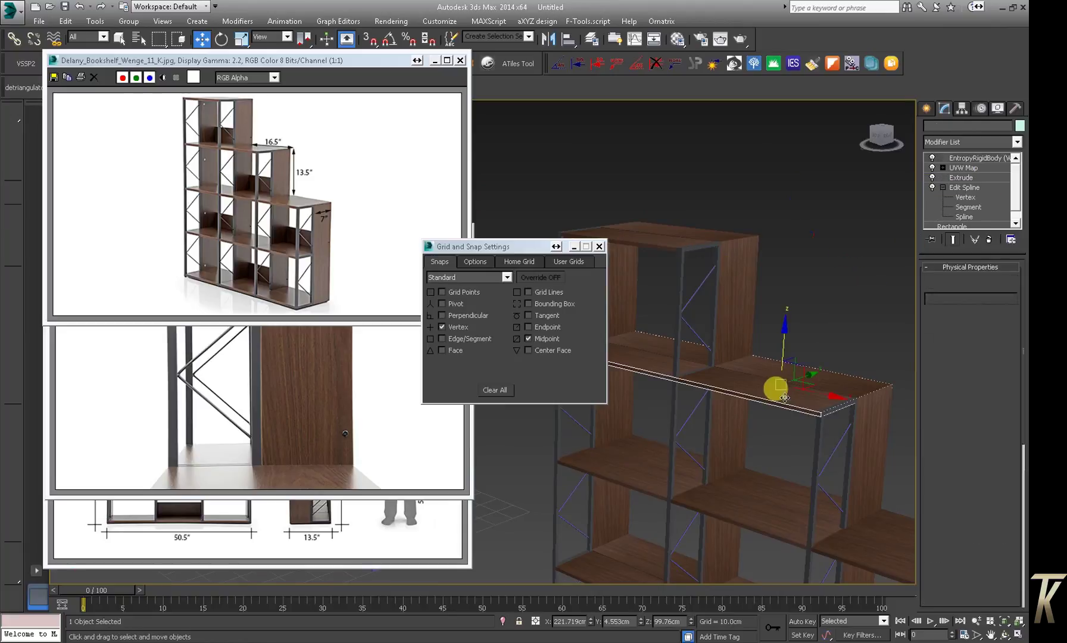
scroll(777, 386, up, 3)
drag(782, 335, 782, 334)
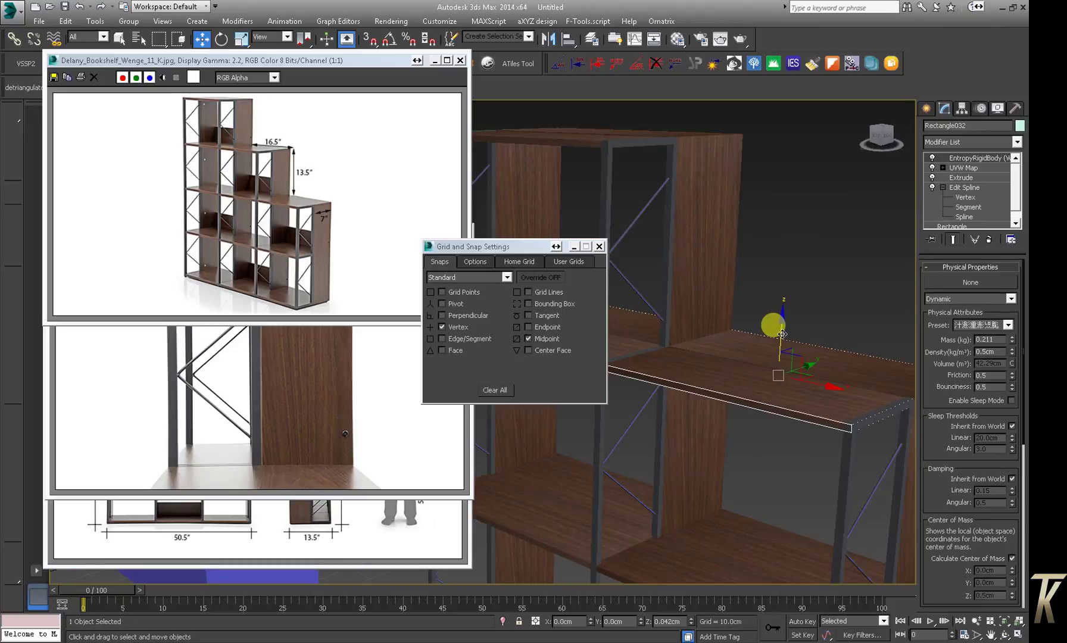
drag(781, 334, 785, 334)
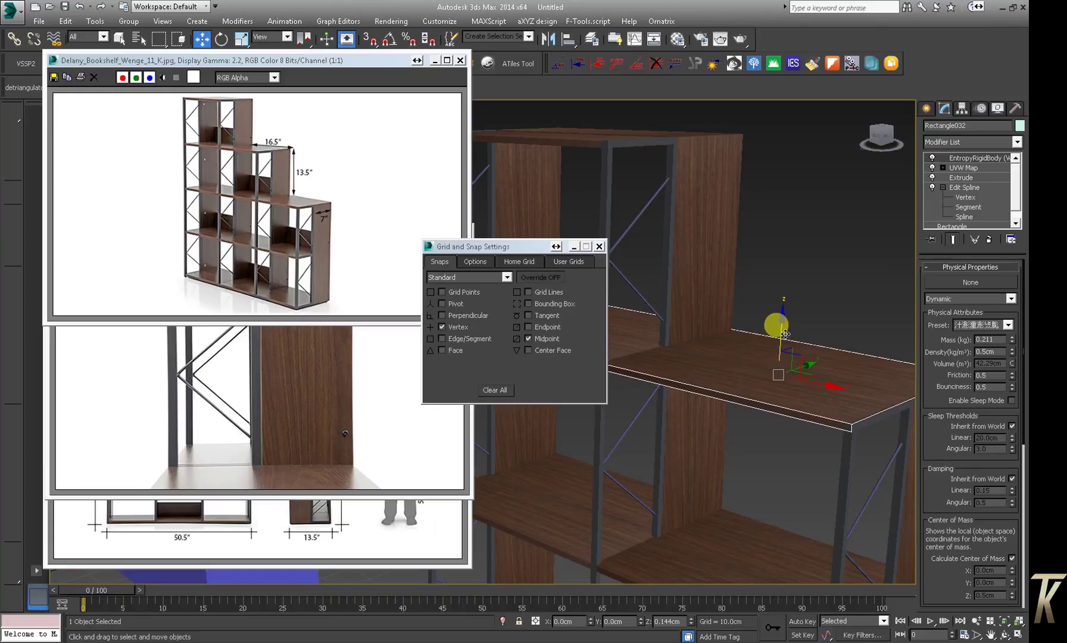
drag(786, 334, 782, 334)
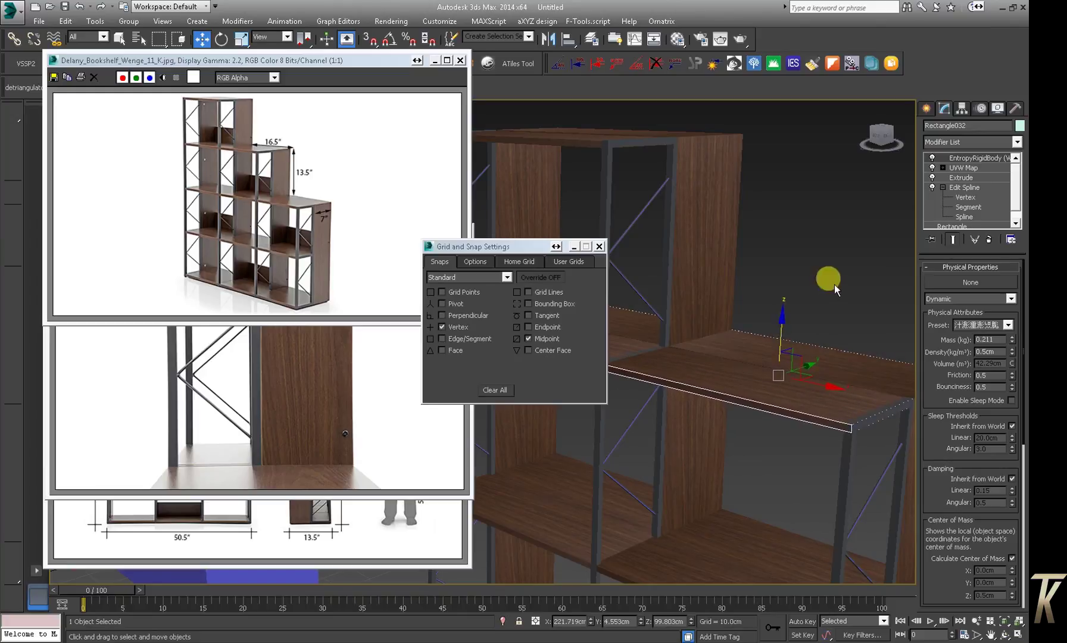
click(831, 285)
alt+middle_drag(838, 286, 888, 297)
scroll(714, 291, up, 2)
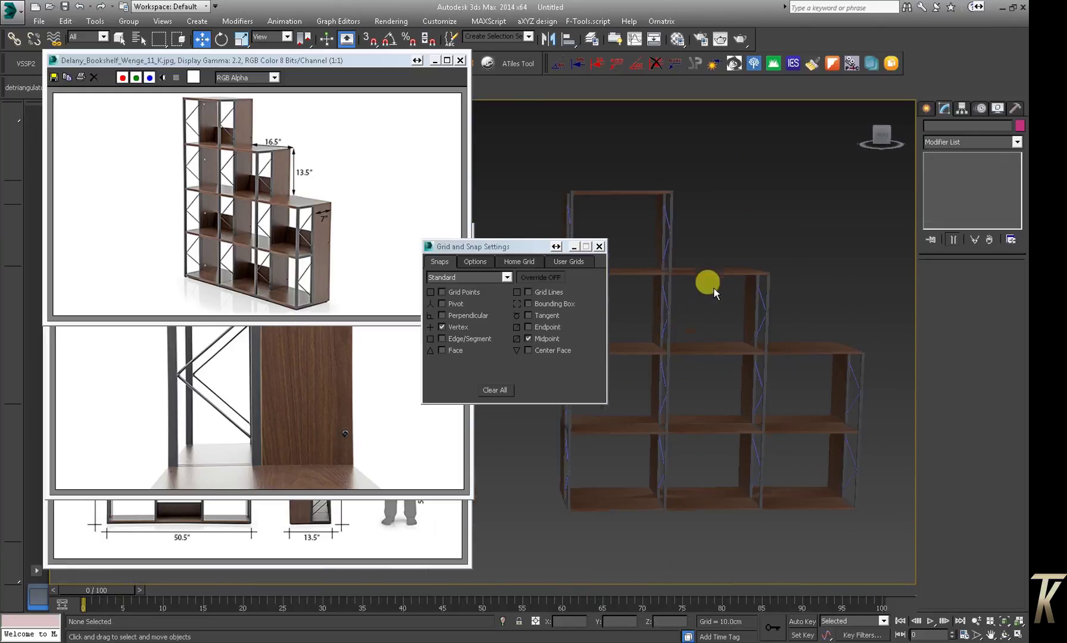
click(701, 273)
alt+middle_drag(701, 276, 710, 297)
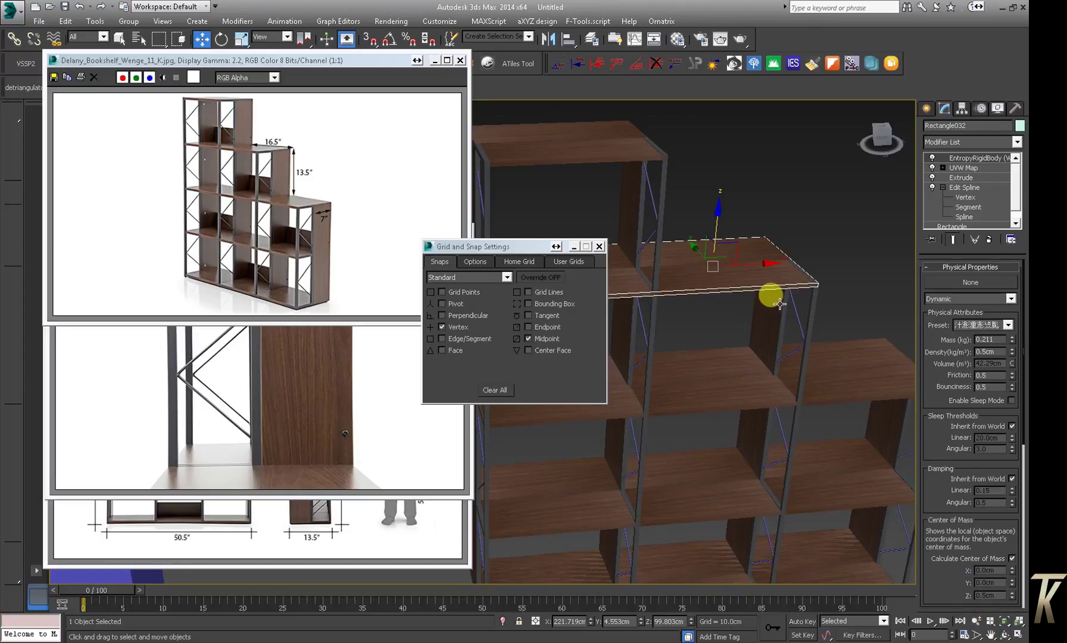
alt+middle_drag(769, 295, 740, 296)
scroll(740, 295, up, 3)
drag(717, 268, 722, 255)
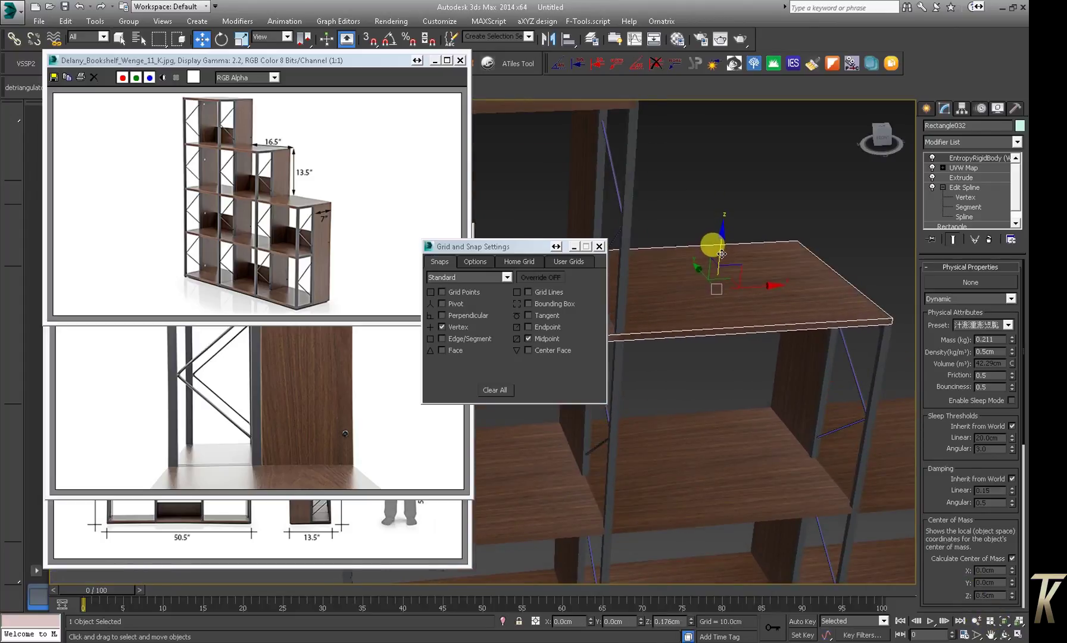
drag(723, 255, 721, 255)
Lift the top shelf board Rectangle033 slightly on Z
click(872, 241)
scroll(872, 241, down, 3)
scroll(876, 254, up, 3)
scroll(871, 312, up, 3)
click(854, 305)
scroll(690, 298, down, 3)
scroll(757, 302, up, 2)
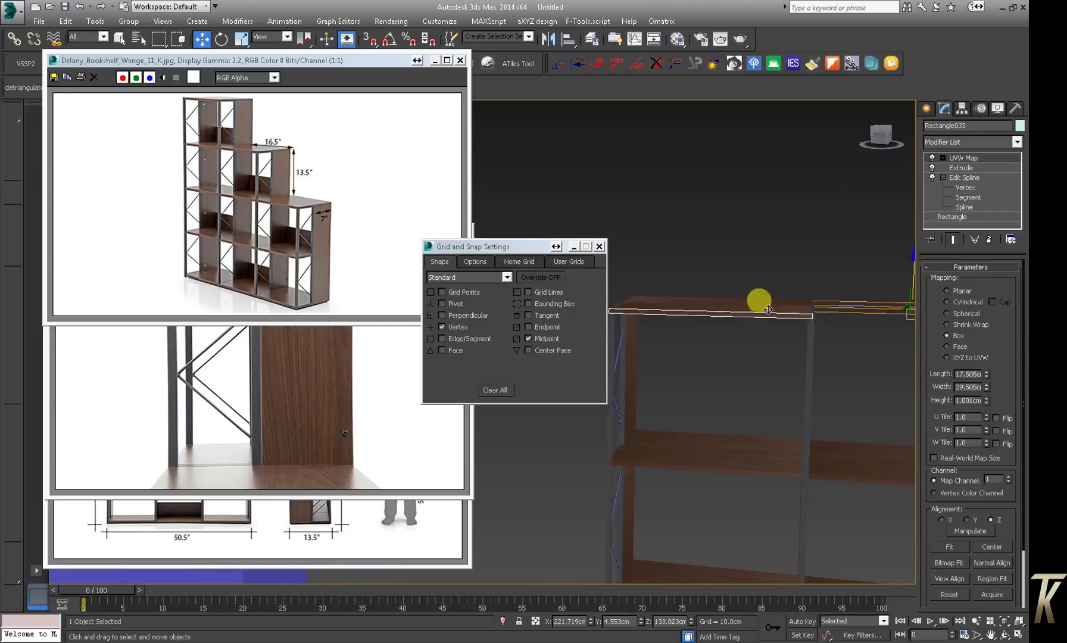
scroll(828, 305, up, 2)
scroll(679, 348, up, 2)
drag(895, 292, 894, 289)
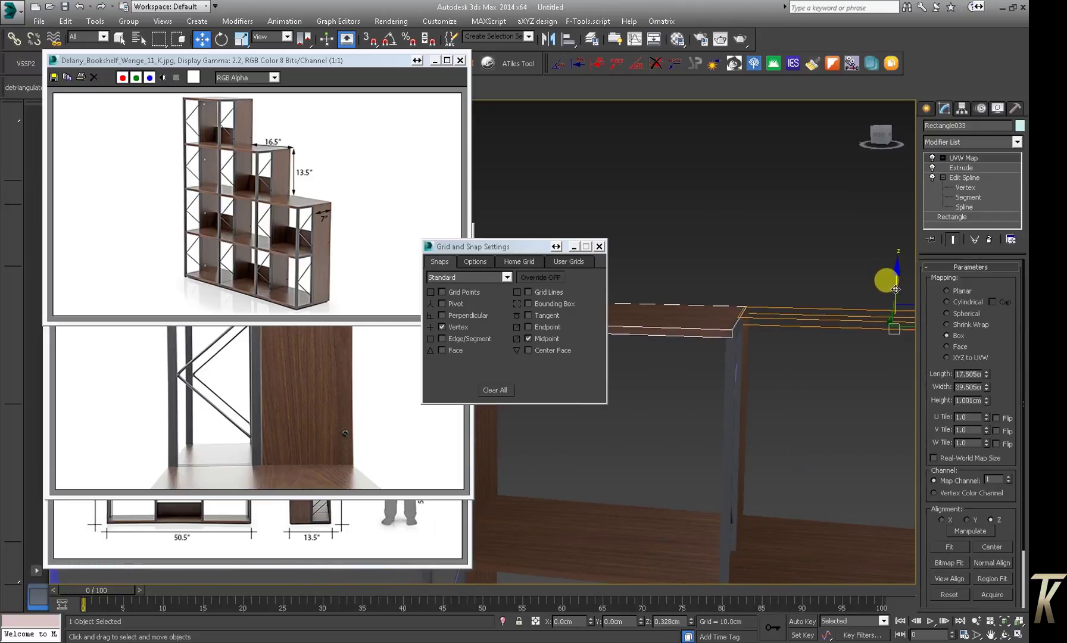
click(833, 279)
Raise shelf board Rectangle031 slightly on Z
scroll(804, 275, down, 3)
scroll(826, 317, down, 3)
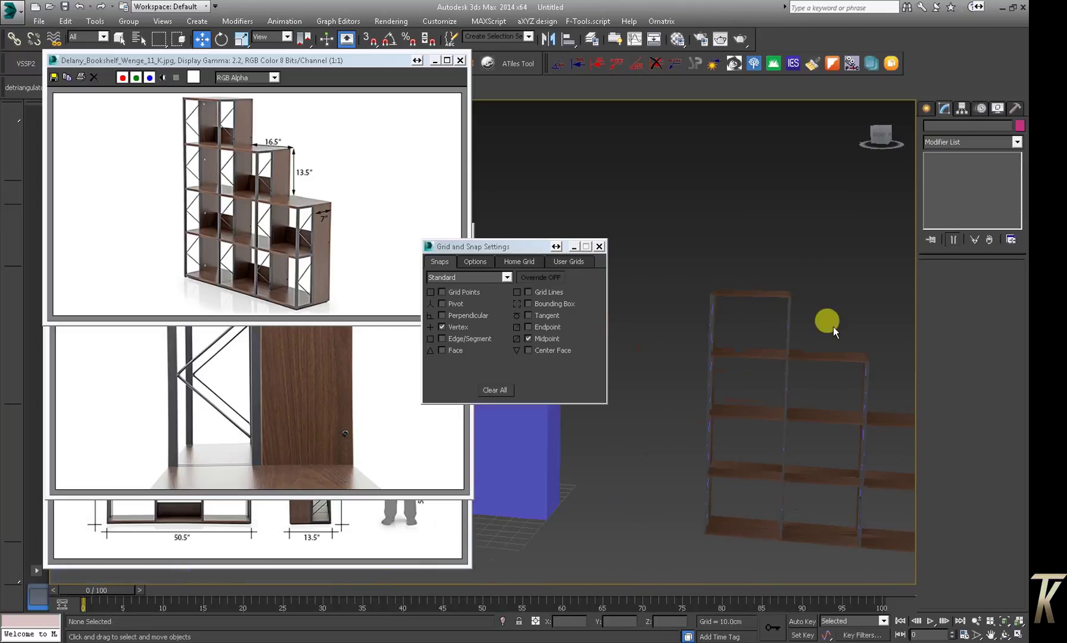
scroll(845, 362, up, 2)
scroll(822, 302, down, 3)
scroll(807, 286, up, 5)
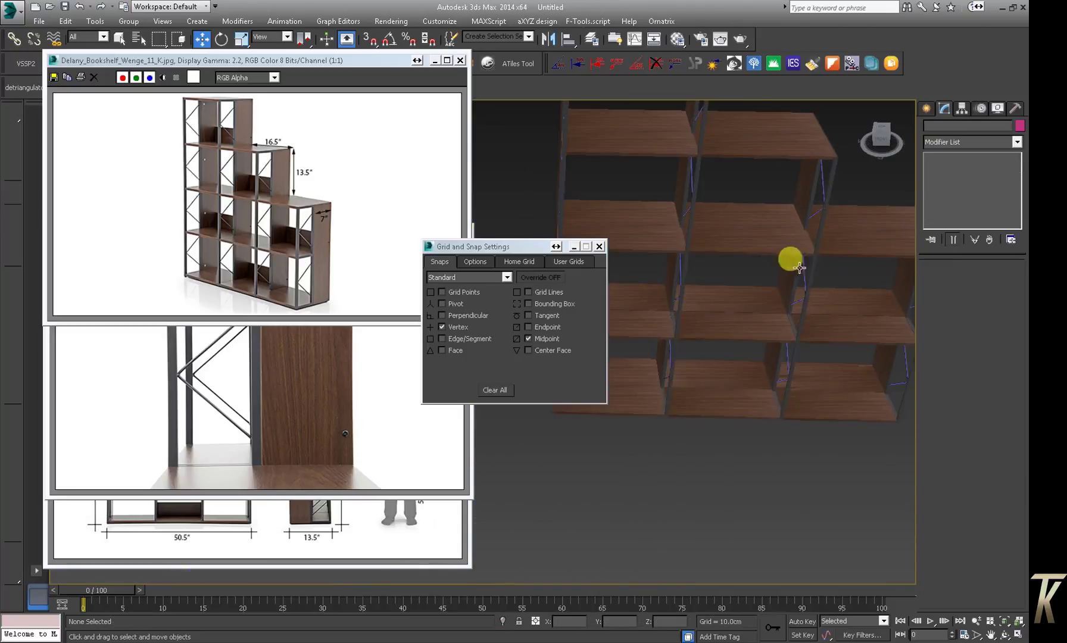
click(795, 250)
scroll(775, 237, up, 3)
drag(722, 176, 723, 176)
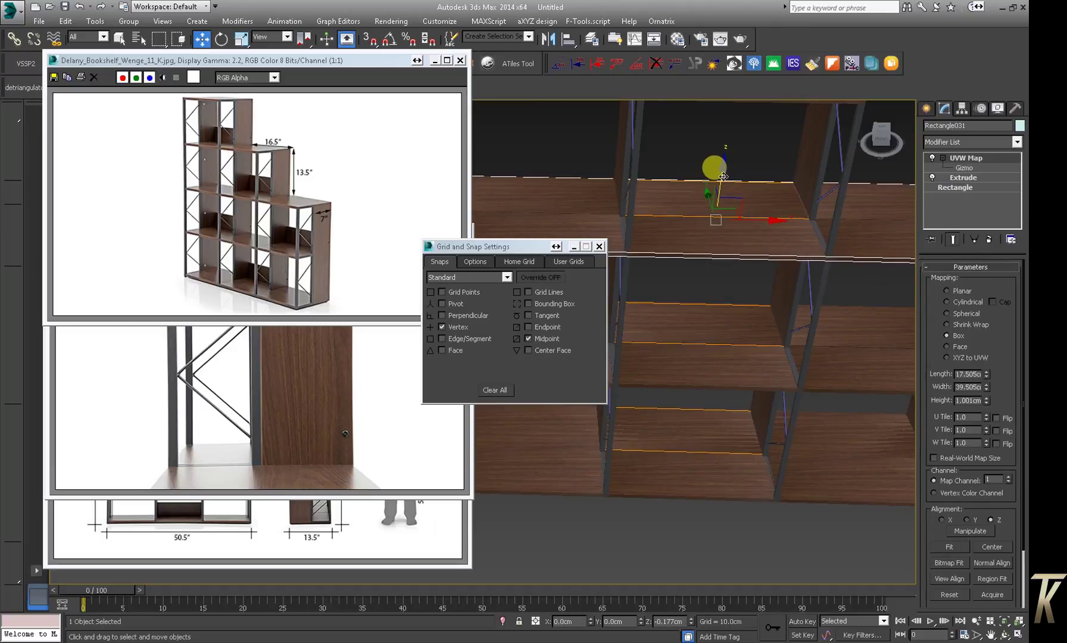
click(768, 165)
Show the bookshelf in a flat Front view with the grid hidden
scroll(768, 161, down, 5)
mouse_move(772, 159)
alt+middle_down()
mouse_move(810, 247)
mouse_move(798, 251)
alt+middle_up()
scroll(798, 251, down, 5)
mouse_move(819, 288)
alt+middle_down()
mouse_move(785, 288)
mouse_move(822, 298)
mouse_move(781, 317)
mouse_move(748, 311)
mouse_move(769, 304)
mouse_move(761, 288)
mouse_move(722, 286)
alt+middle_up()
scroll(833, 310, up, 4)
scroll(768, 291, down, 4)
key(f)
scroll(774, 292, down, 2)
middle_drag(786, 326, 681, 304)
key(g)
scroll(714, 296, up, 3)
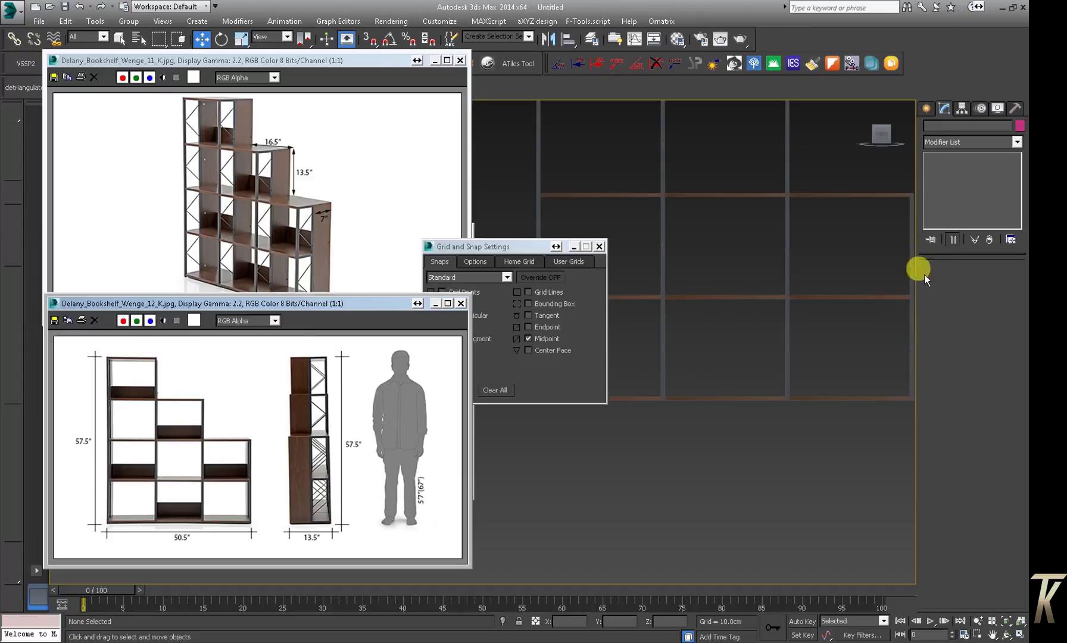
click(929, 109)
Draw a rectangle shape inside the lower-right shelf cell
click(1002, 201)
middle_drag(841, 350, 713, 290)
drag(670, 334, 793, 292)
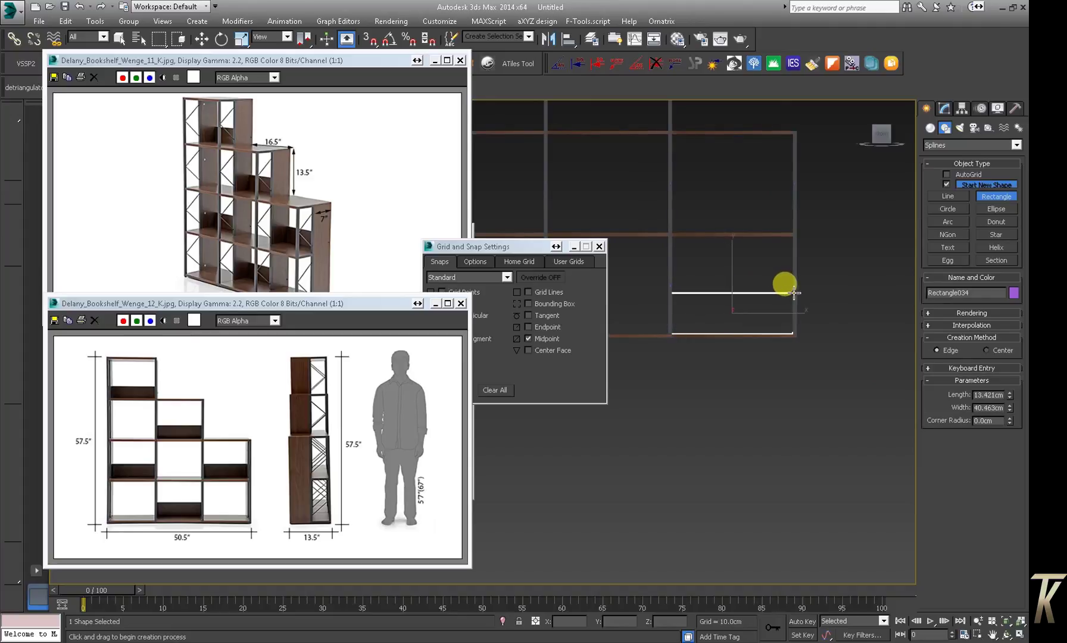
key(w)
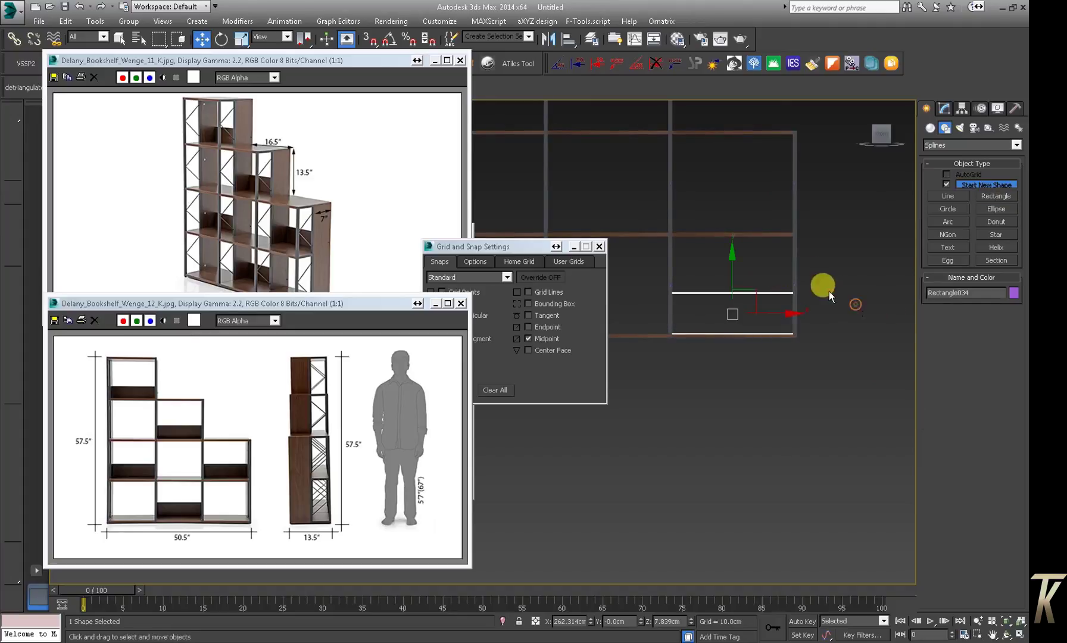
Set the rectangle's length to 17.78cm (7 inches) and nudge it slightly up
click(947, 108)
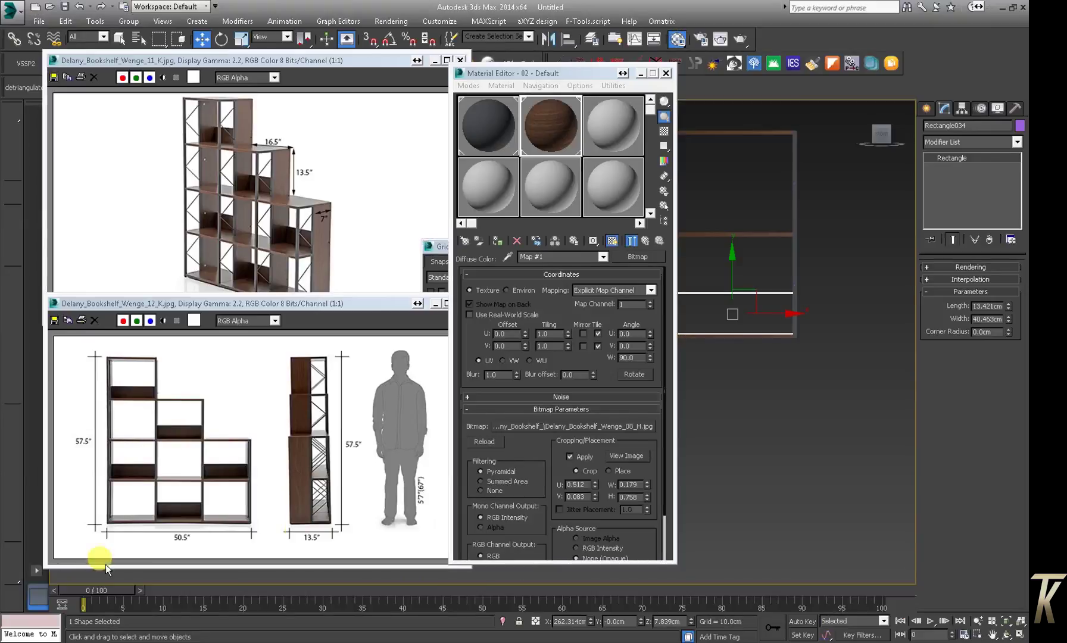
key(m)
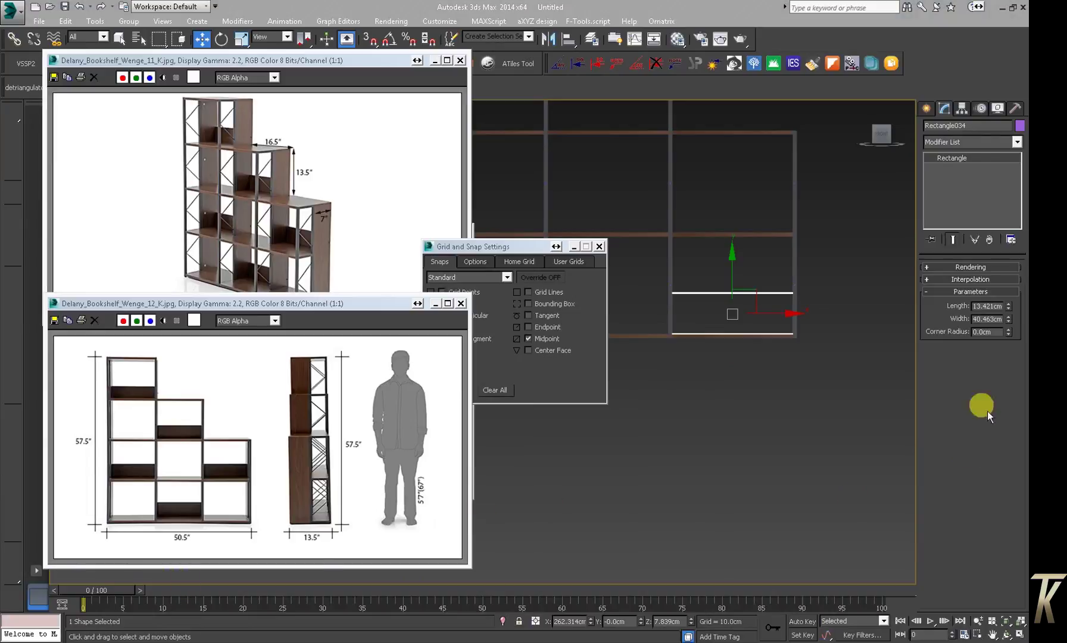
click(768, 301)
click(761, 294)
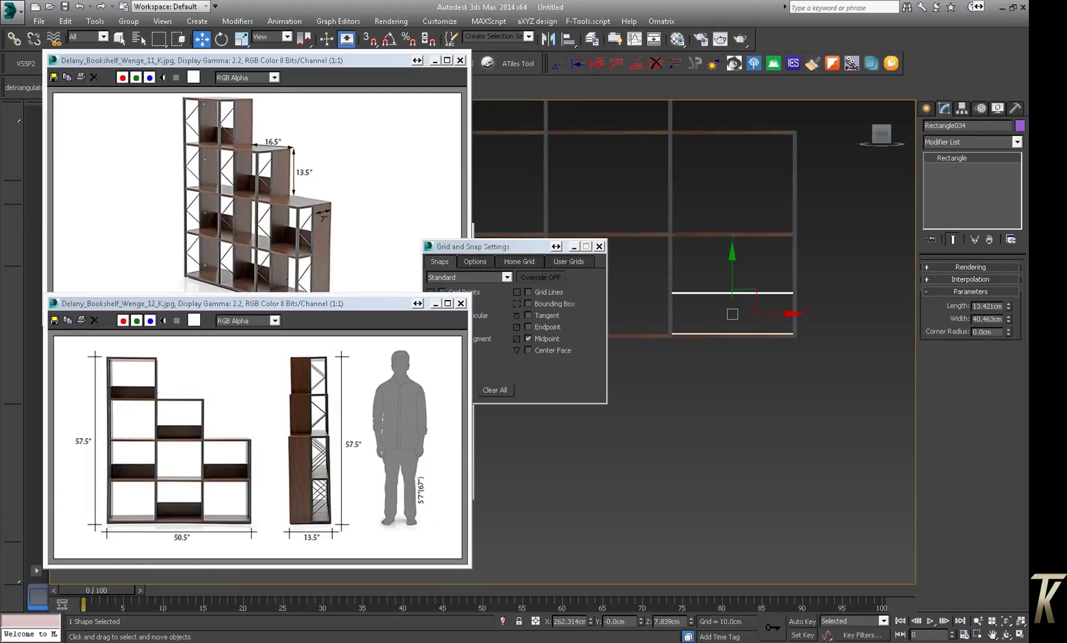
key(alt+Tab)
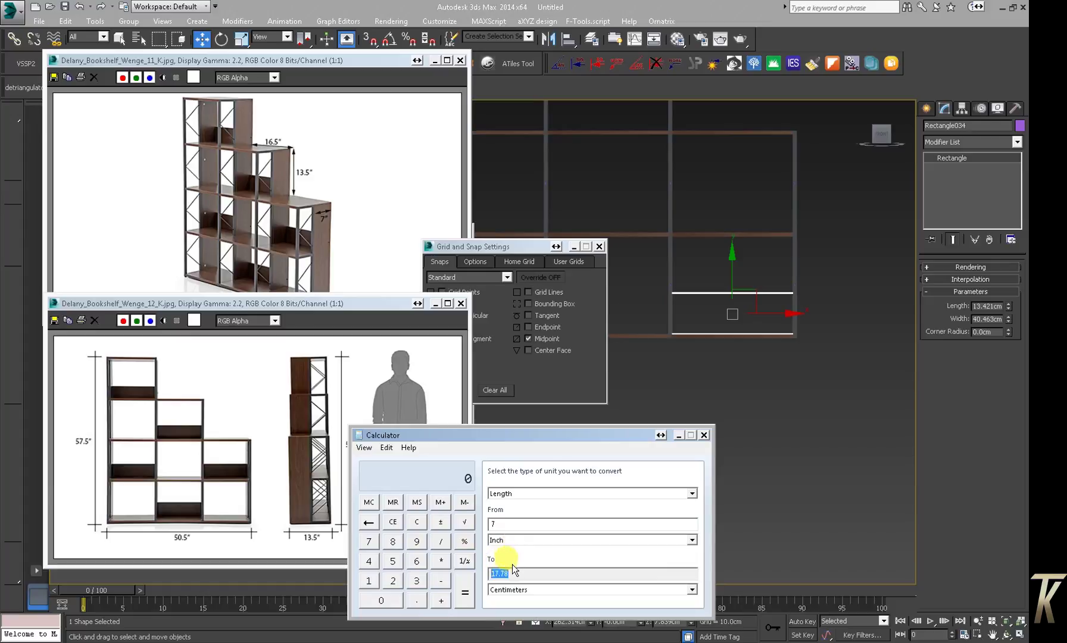
double_click(974, 306)
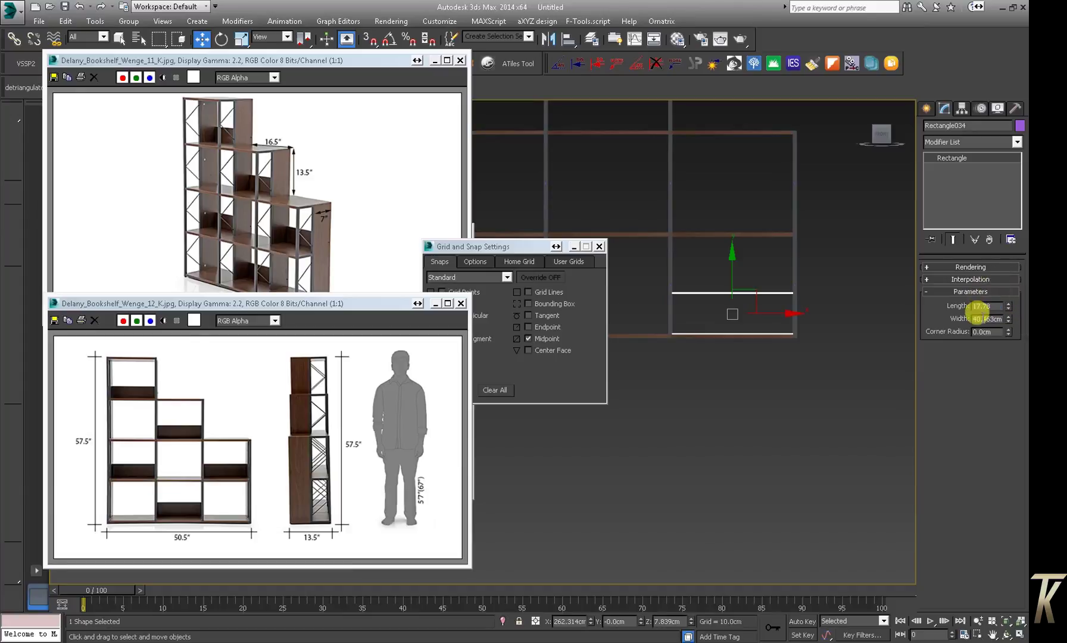
key(Return)
drag(731, 279, 733, 275)
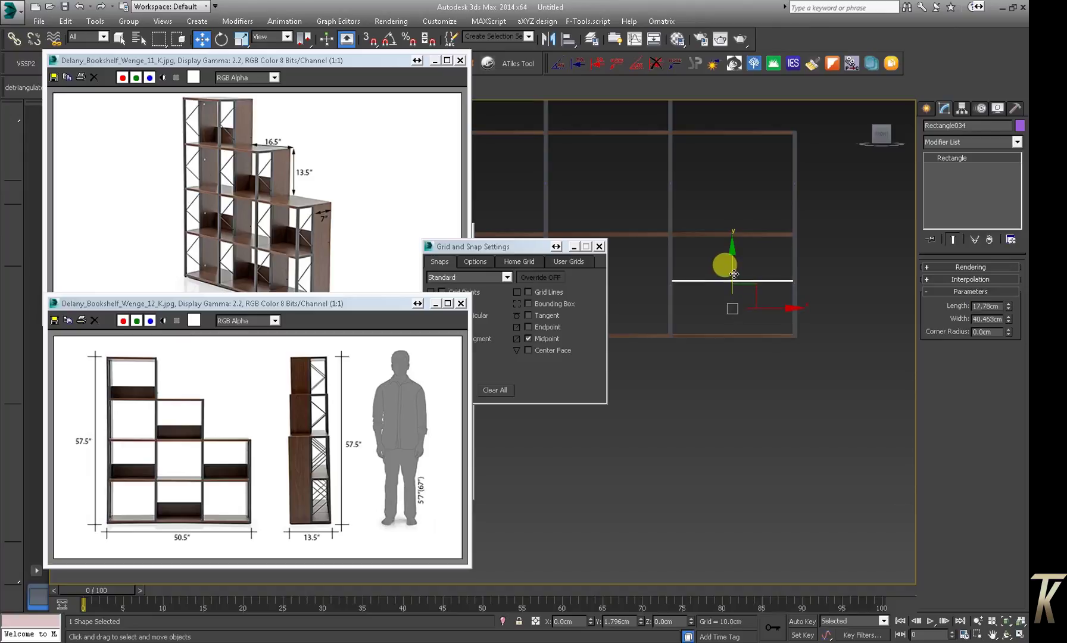
click(940, 141)
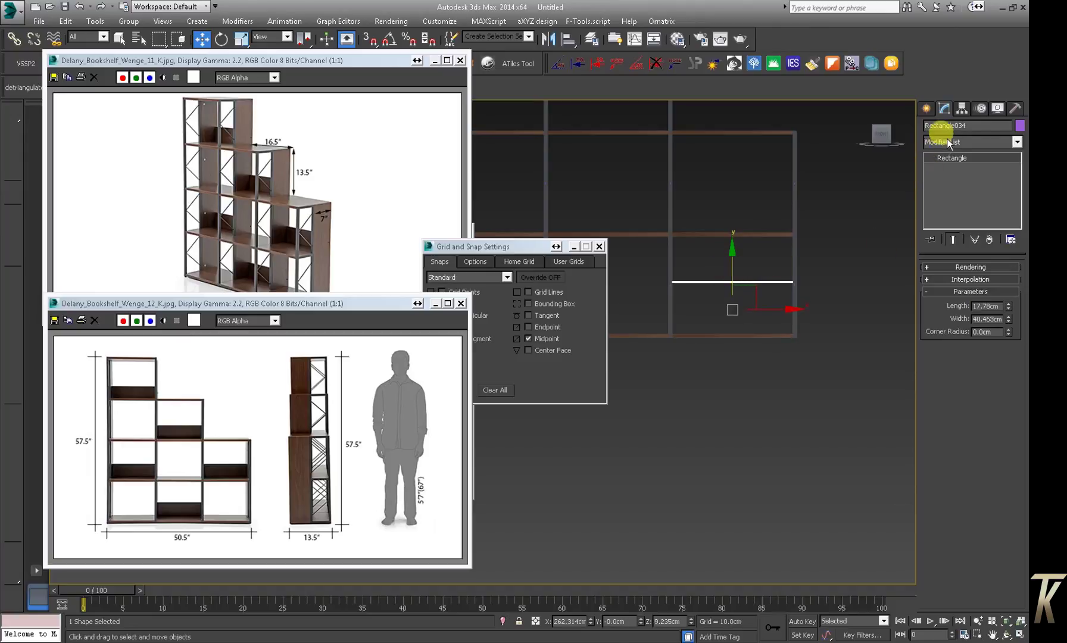
Extrude the rectangle into a 1.0cm panel and slide it along Y into the bookshelf
scroll(965, 268, down, 5)
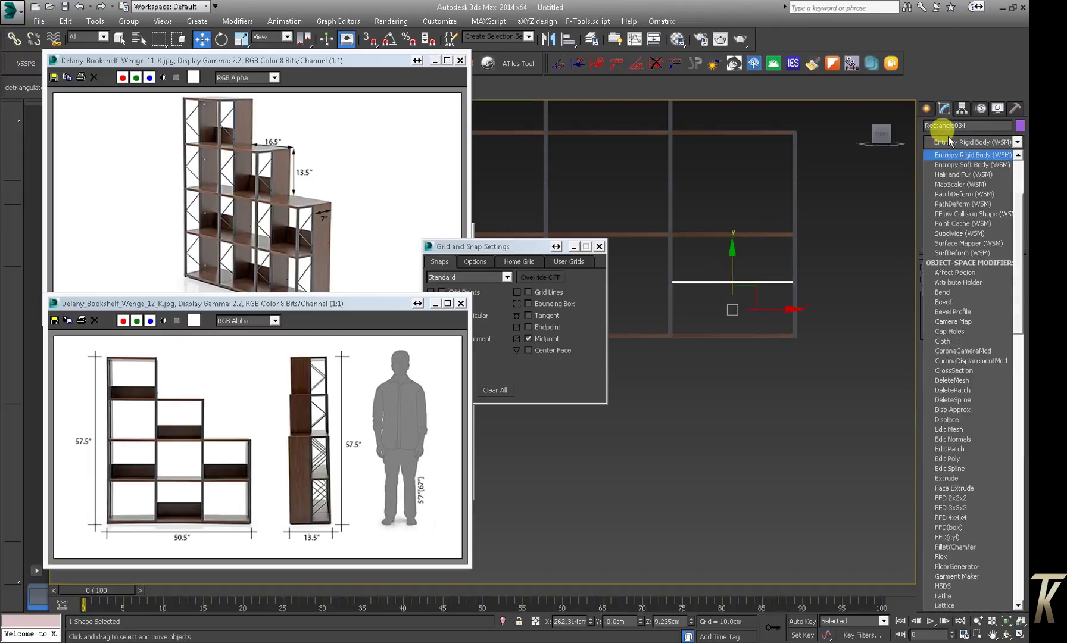
click(962, 476)
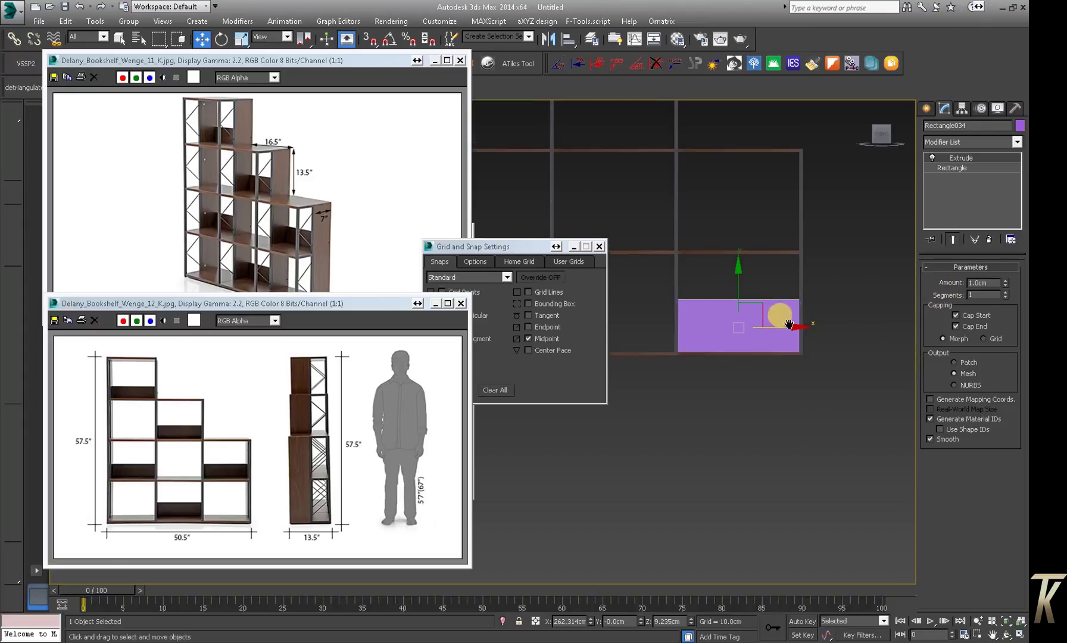
scroll(774, 312, down, 1)
key(p)
scroll(776, 312, up, 5)
mouse_move(799, 341)
alt+middle_down()
mouse_move(824, 374)
mouse_move(821, 350)
mouse_move(671, 350)
mouse_move(586, 329)
alt+middle_up()
scroll(774, 351, down, 4)
drag(587, 329, 584, 323)
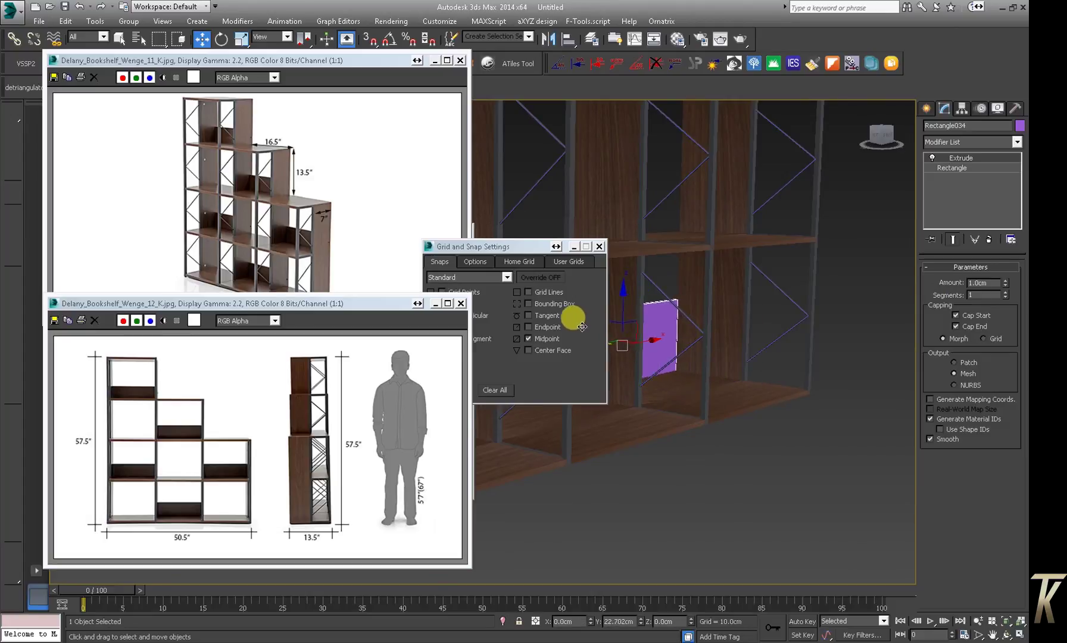
mouse_move(584, 323)
alt+middle_down()
mouse_move(695, 345)
mouse_move(543, 350)
mouse_move(792, 362)
mouse_move(733, 357)
mouse_move(719, 327)
alt+middle_up()
drag(800, 359, 771, 351)
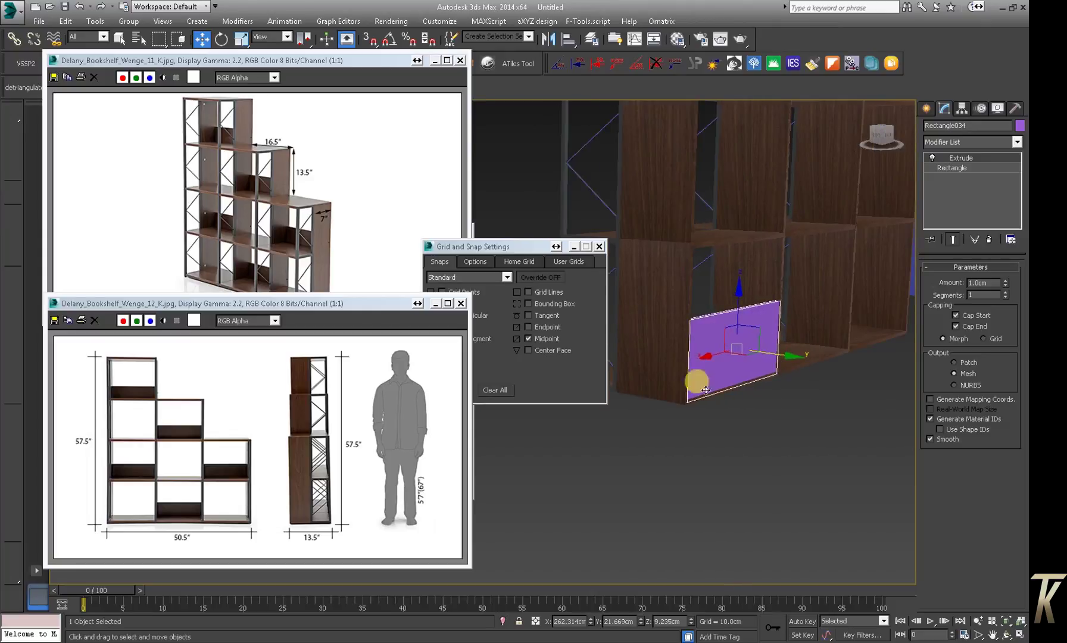
mouse_move(685, 363)
alt+middle_down()
mouse_move(857, 362)
mouse_move(838, 355)
alt+middle_up()
Shorten the panel's base rectangle to 13.442cm length and lower it onto the shelf
click(978, 169)
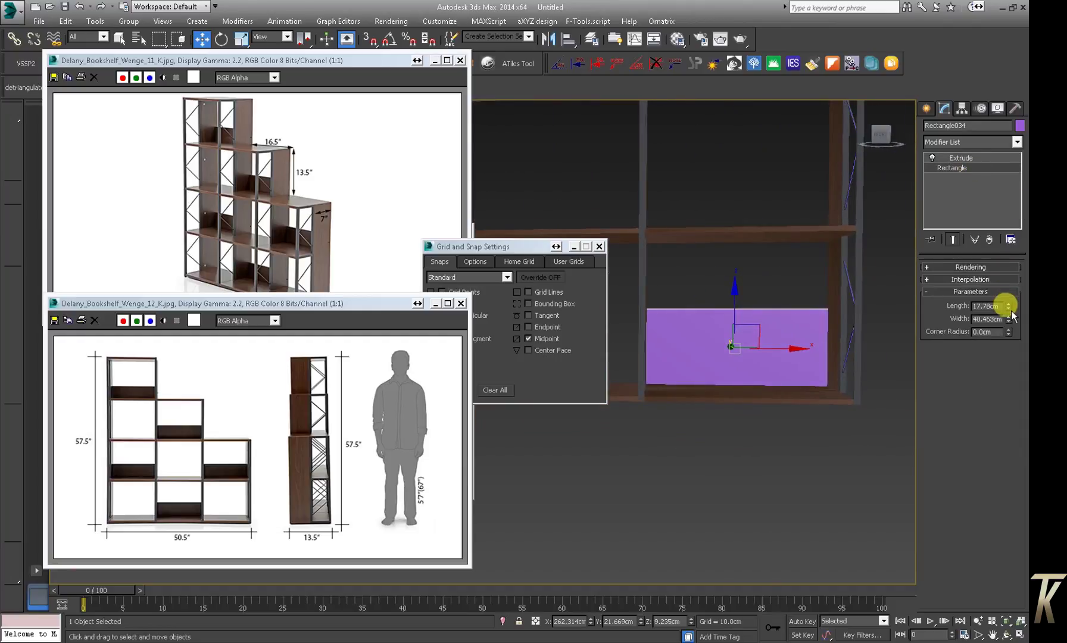
drag(1009, 306, 1011, 317)
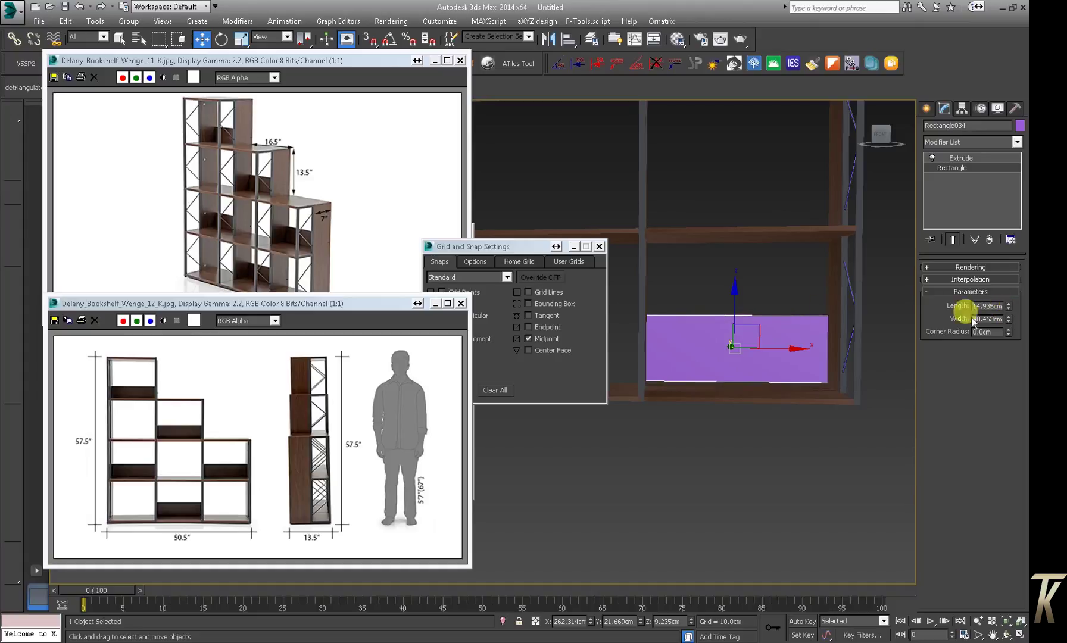
drag(734, 302, 735, 307)
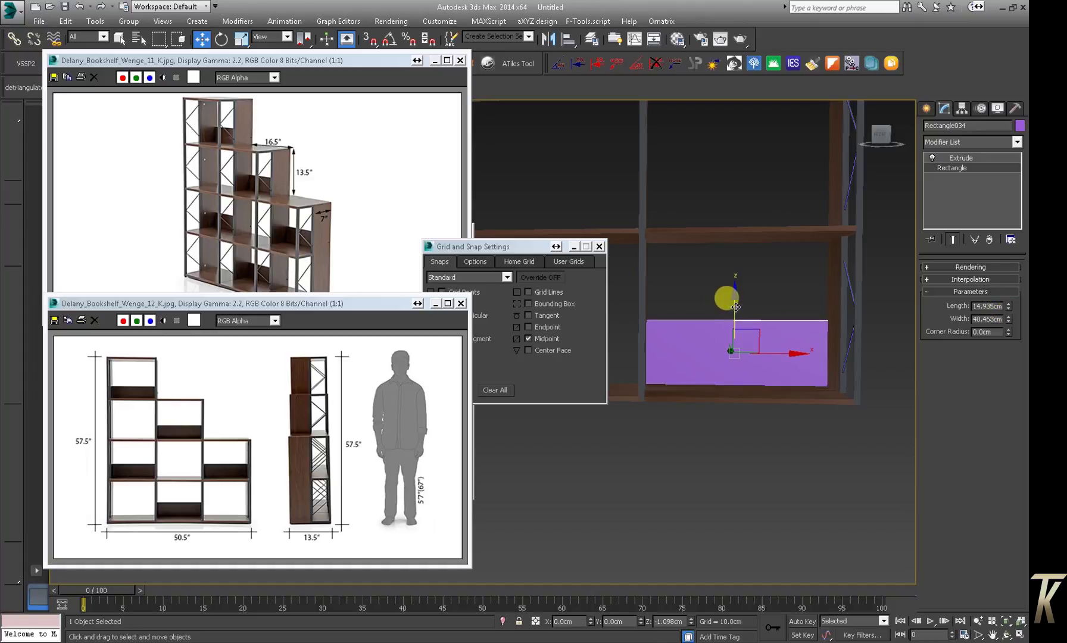
drag(1008, 305, 1008, 312)
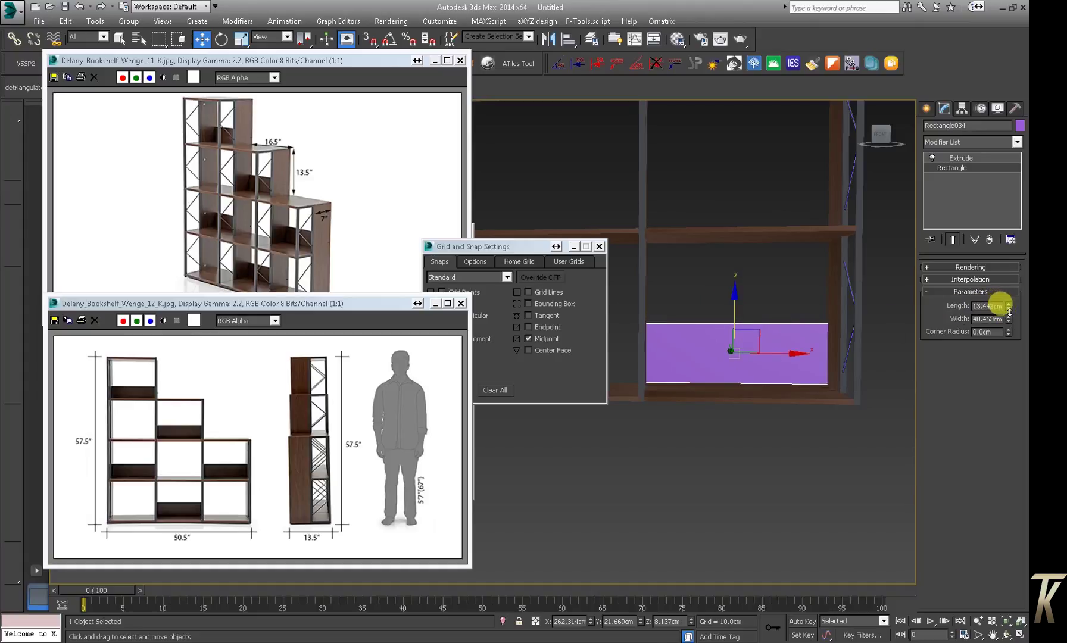
drag(733, 305, 733, 310)
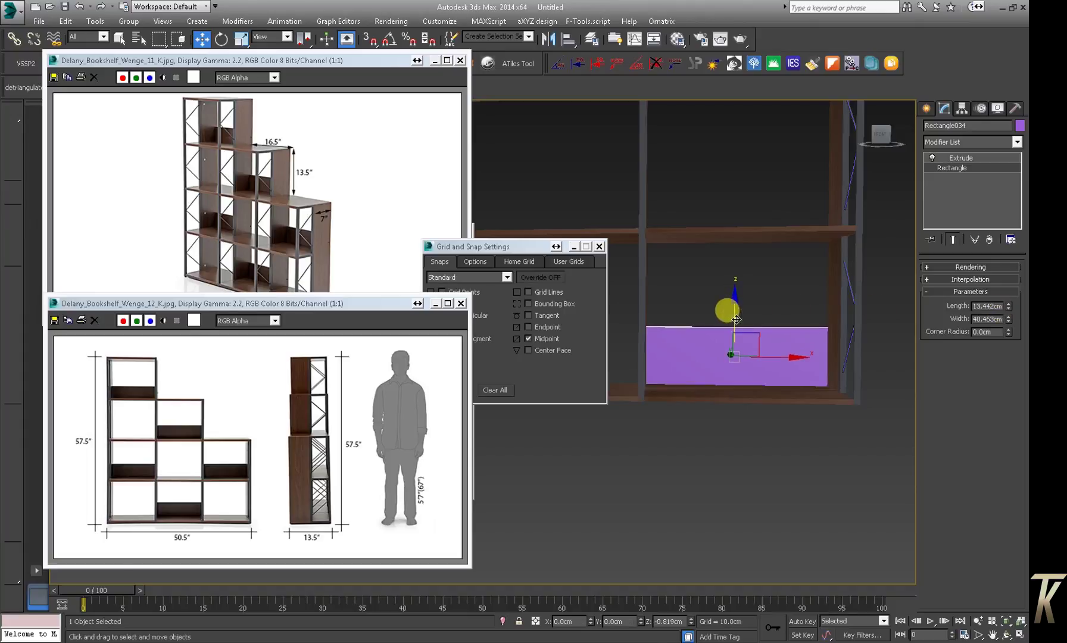
middle_drag(781, 324, 766, 351)
scroll(765, 351, down, 5)
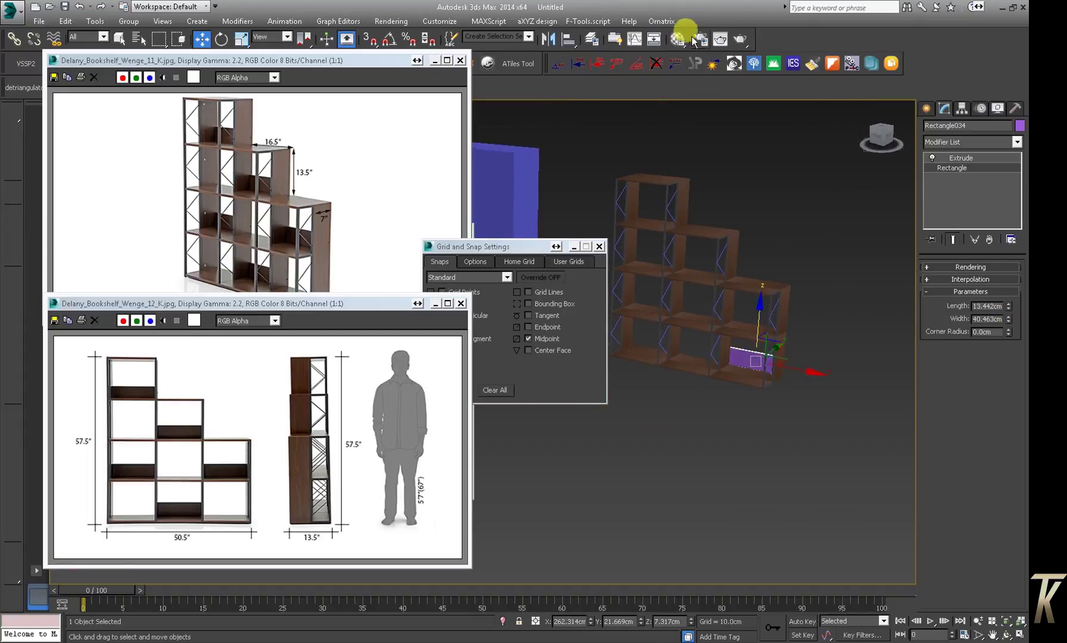
Assign the wood material to the panel and add a UVW Map modifier set to Box
click(677, 39)
click(495, 239)
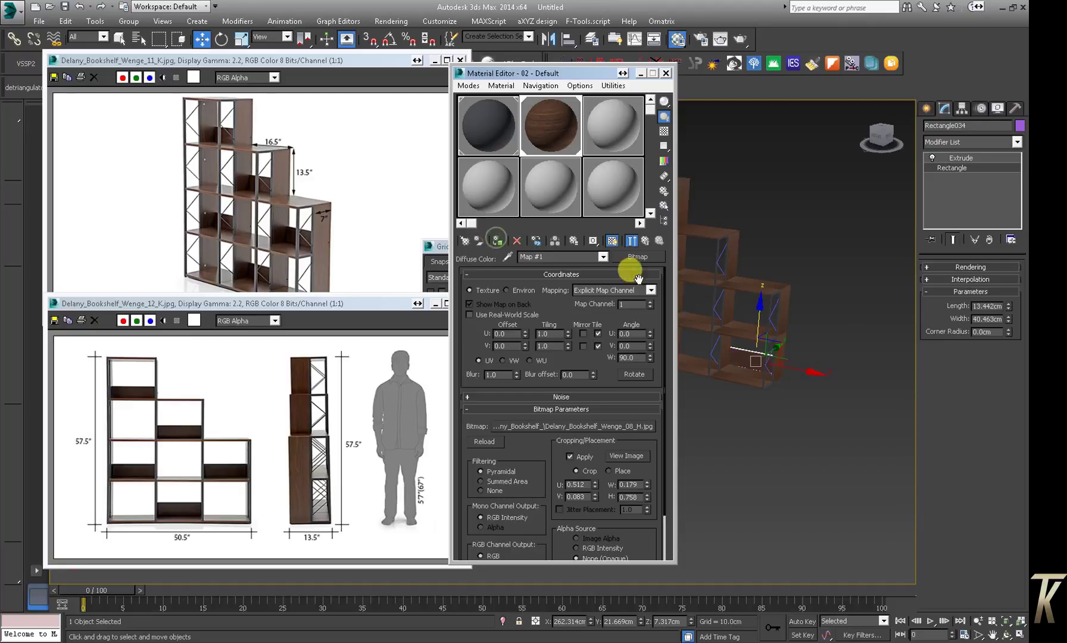
click(956, 141)
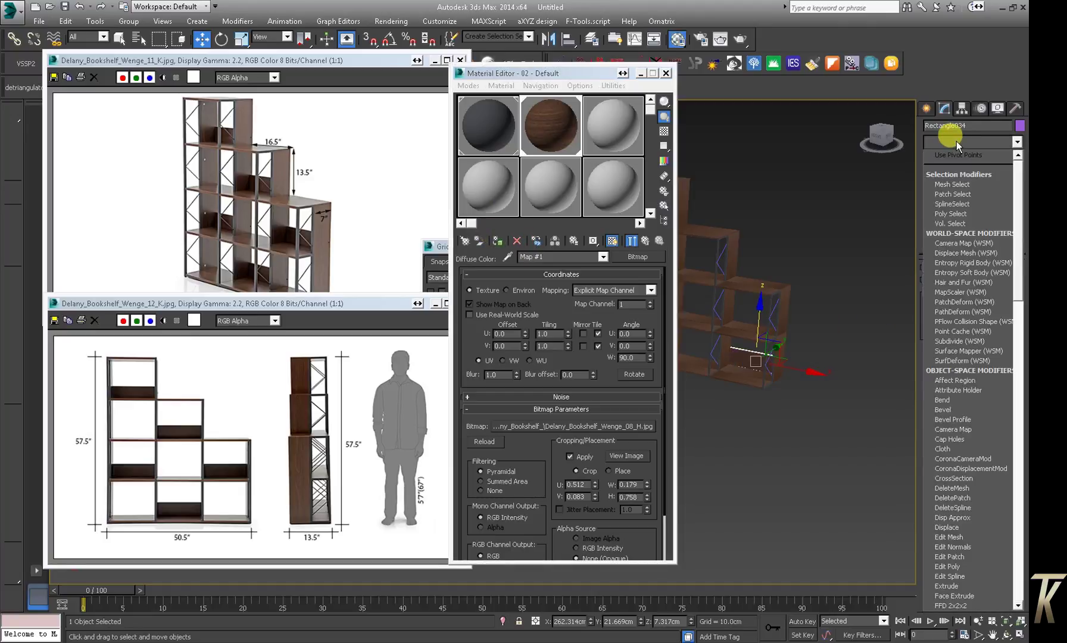
scroll(976, 417, down, 10)
click(1004, 495)
click(952, 335)
Inspect the textured panel, then close the Material Editor
middle_drag(763, 365, 780, 383)
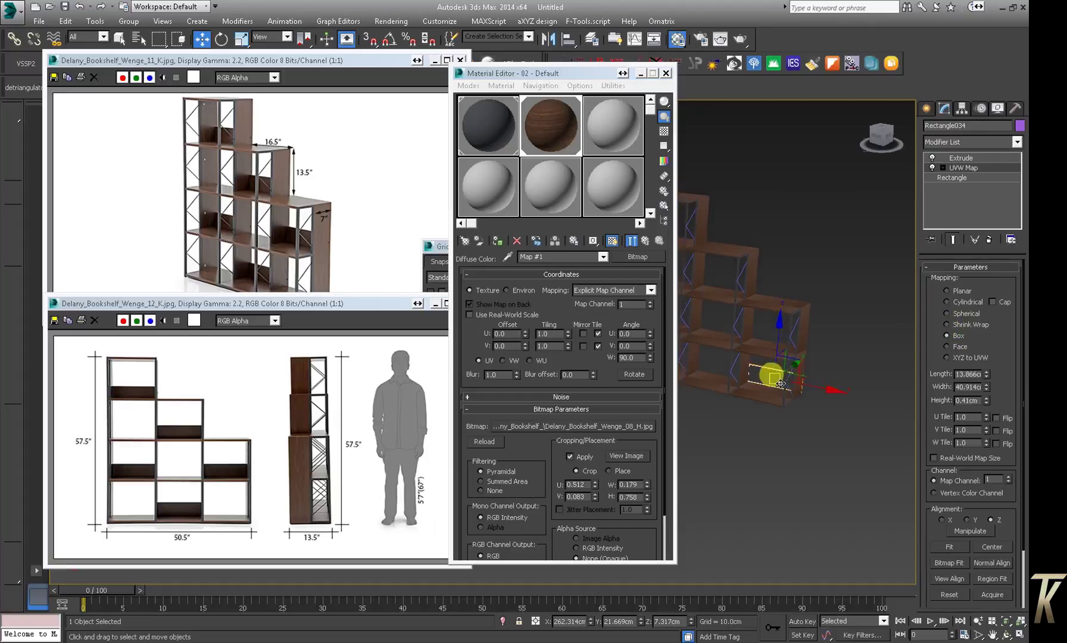
scroll(779, 387, up, 2)
scroll(795, 383, up, 2)
scroll(803, 393, up, 2)
scroll(812, 396, up, 2)
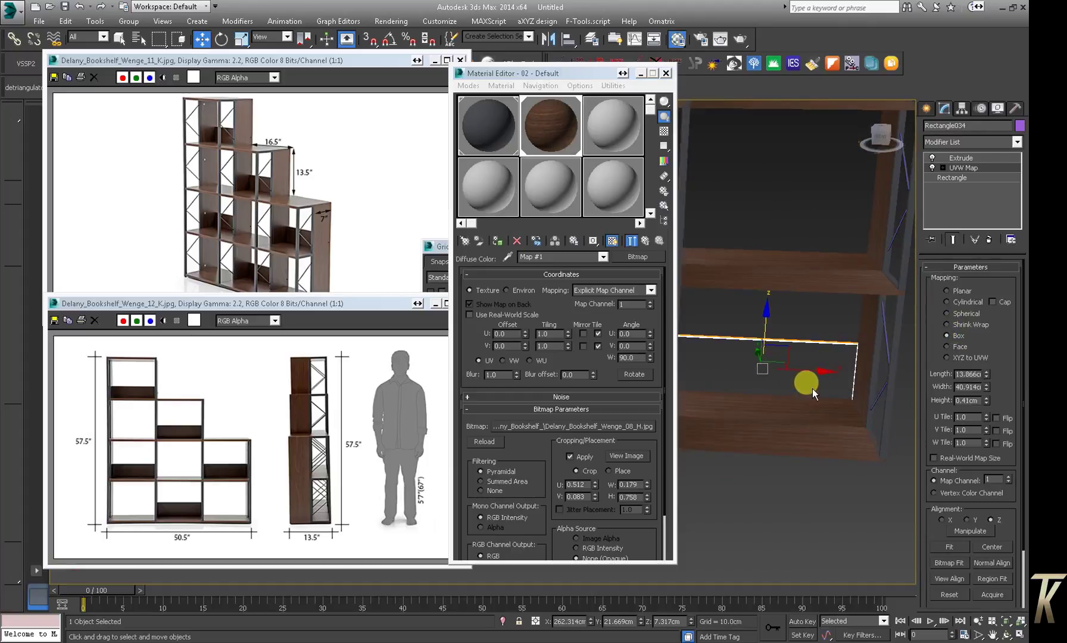
scroll(833, 372, down, 2)
scroll(818, 372, down, 2)
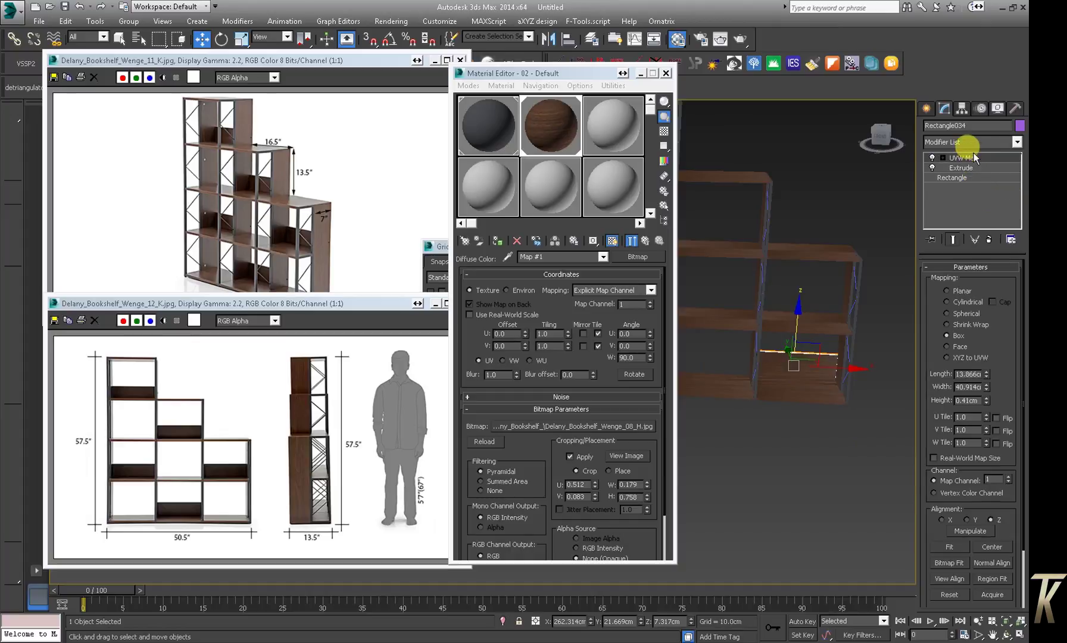
click(846, 438)
click(659, 118)
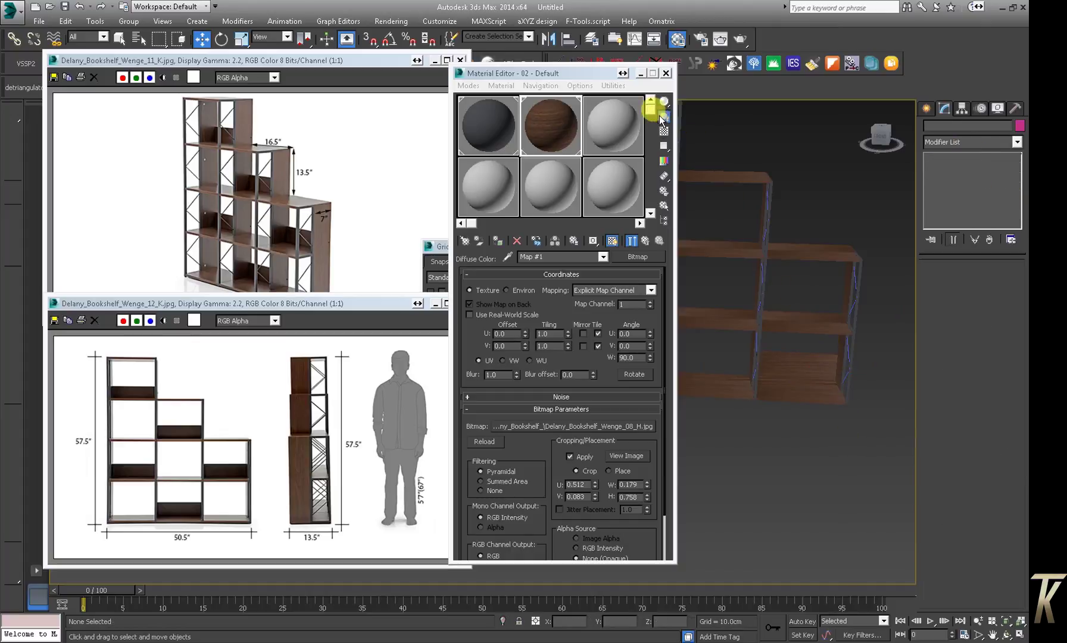
click(665, 73)
click(797, 367)
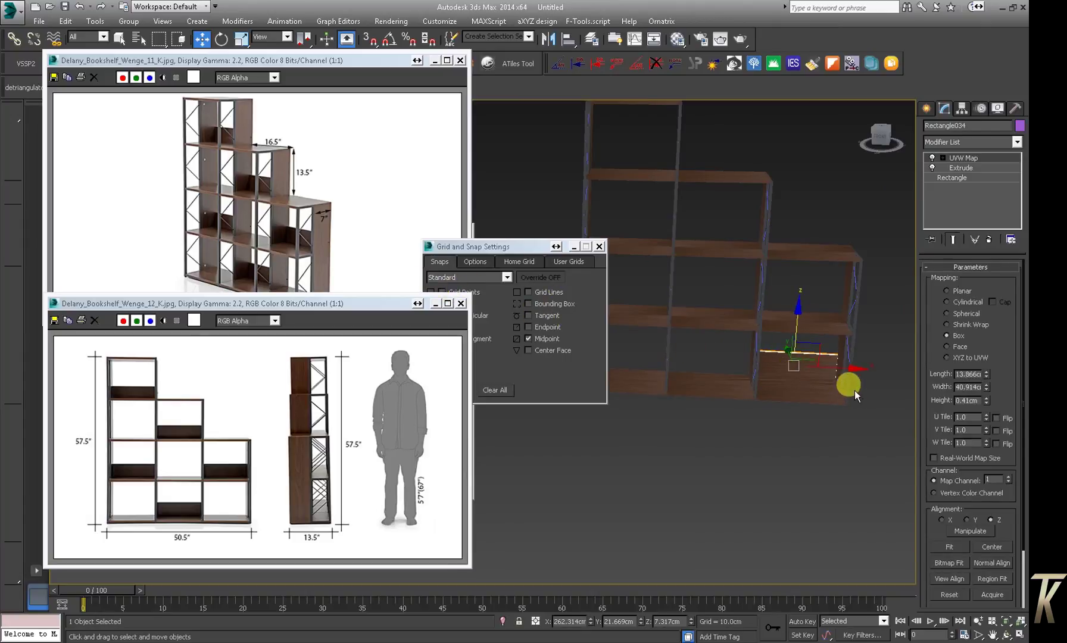
In Front view, move the wood panel one compartment to the left
key(f)
scroll(733, 303, up, 1)
scroll(774, 354, up, 2)
scroll(794, 351, down, 1)
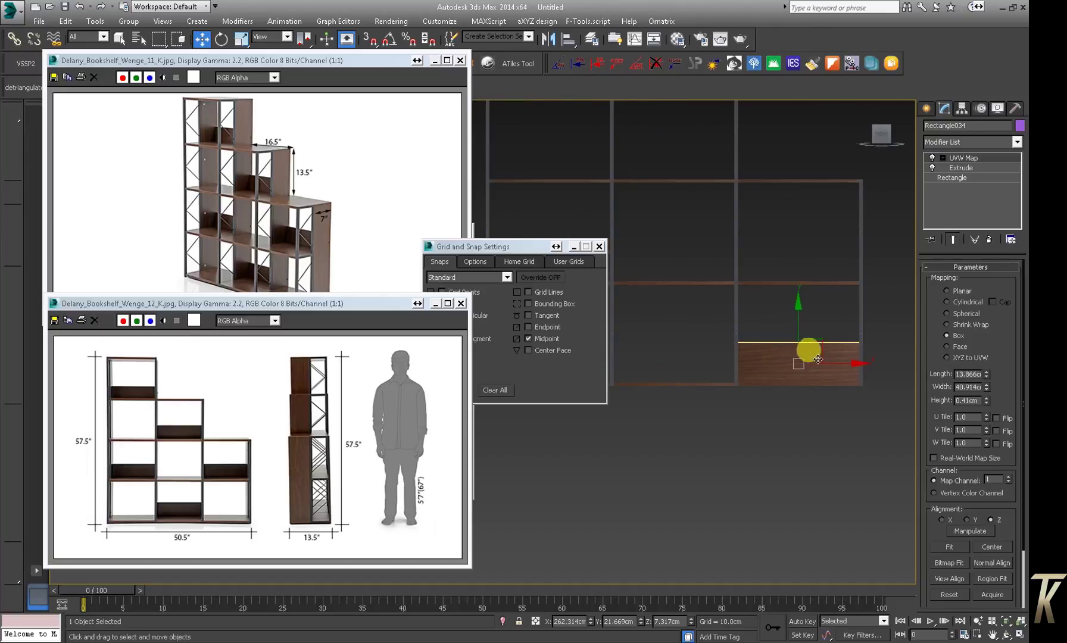
drag(840, 363, 719, 353)
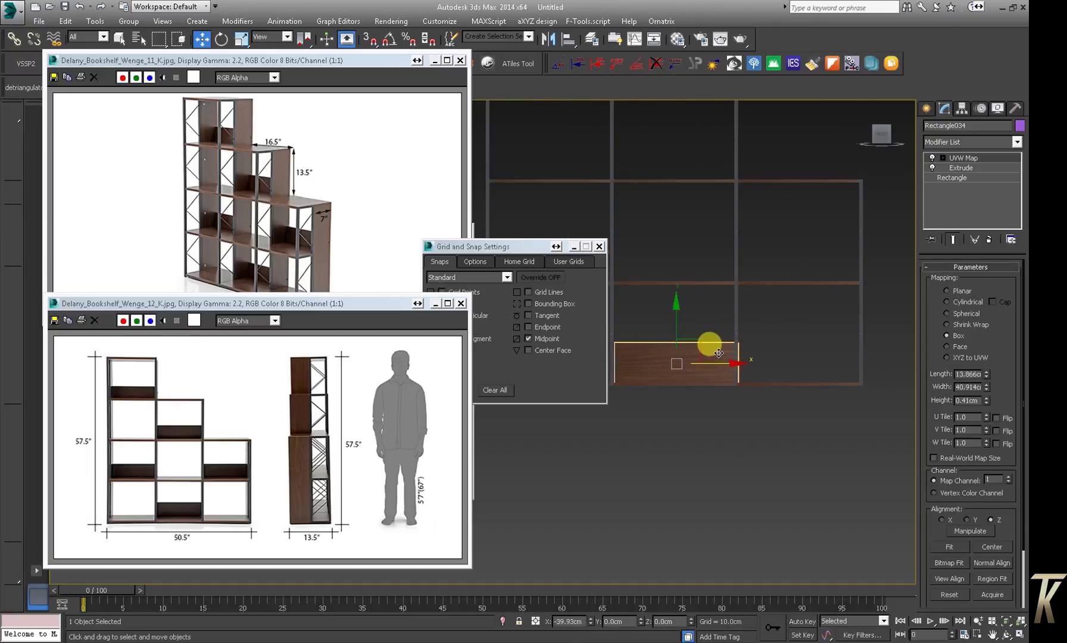
middle_drag(737, 350, 756, 399)
Clone instanced panels into the bay above and the top-left compartment
shift+drag(740, 383, 755, 181)
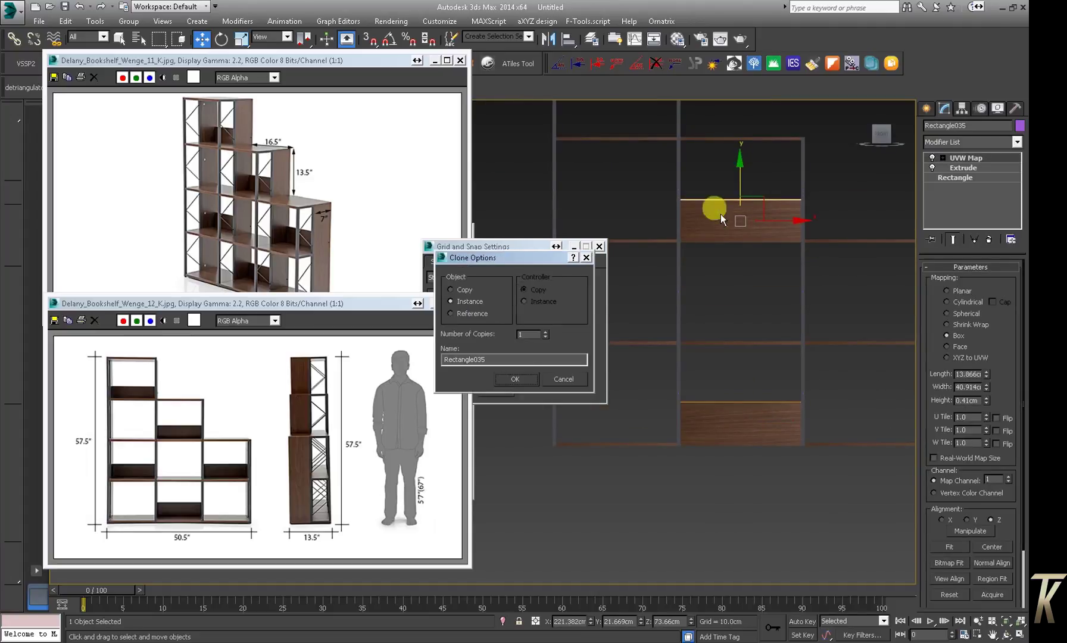
click(516, 378)
middle_drag(709, 238, 765, 357)
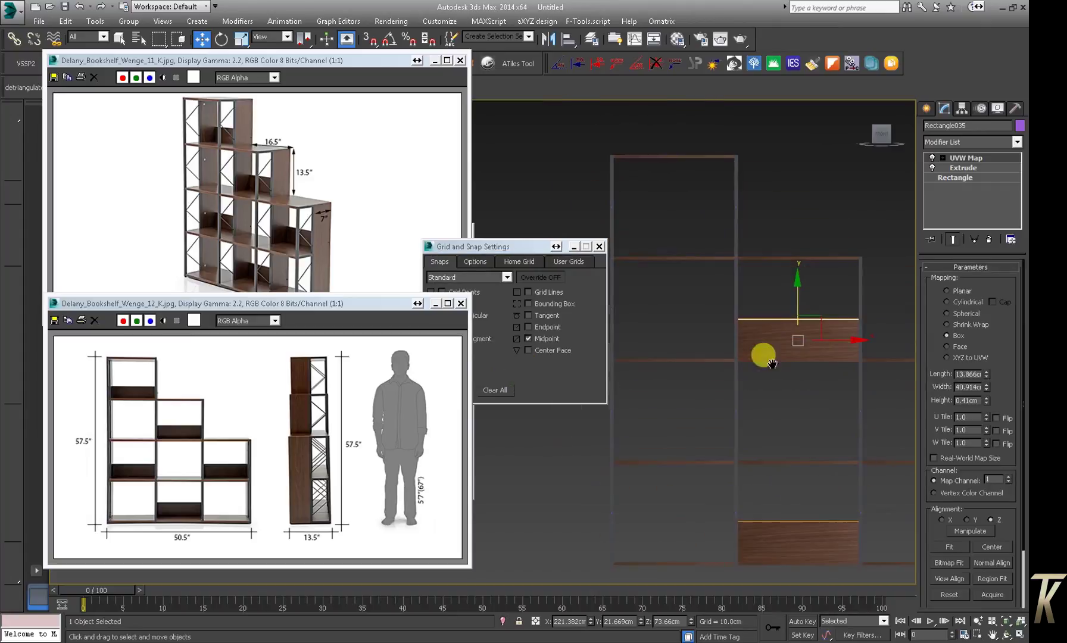
shift+drag(829, 325, 703, 218)
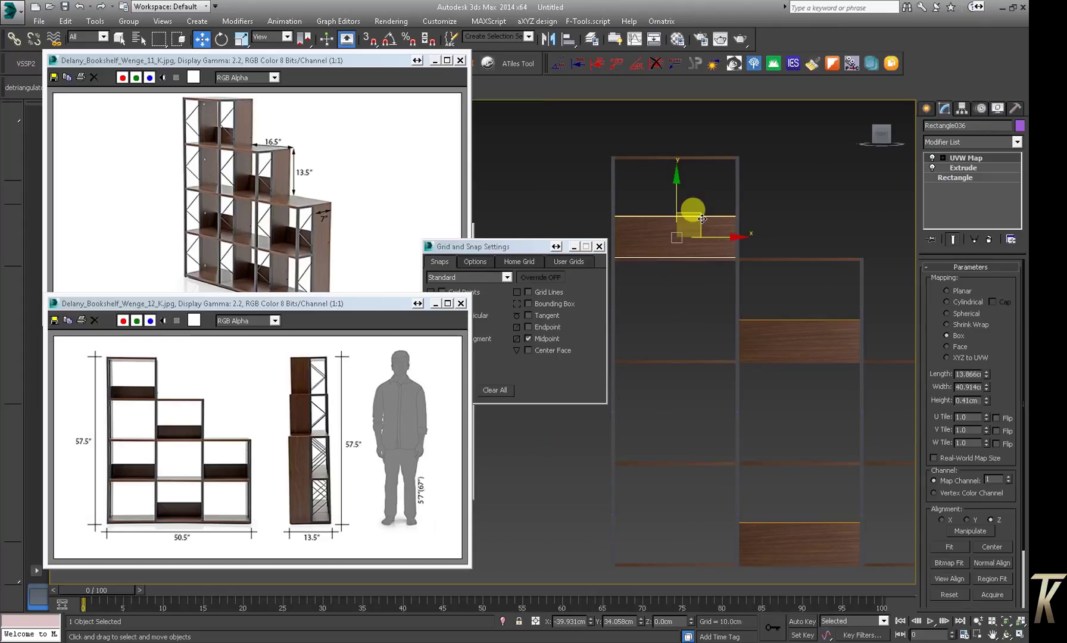
click(538, 375)
Clone instanced panels into a lower compartment and the compartment to its right
middle_drag(692, 353, 686, 308)
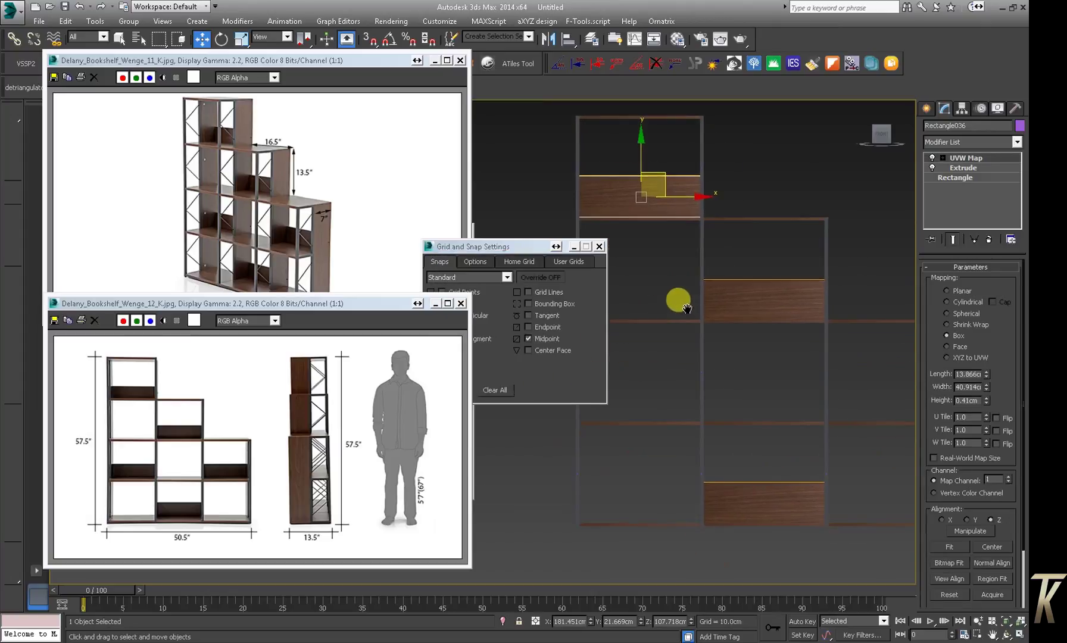
shift+drag(637, 150, 676, 355)
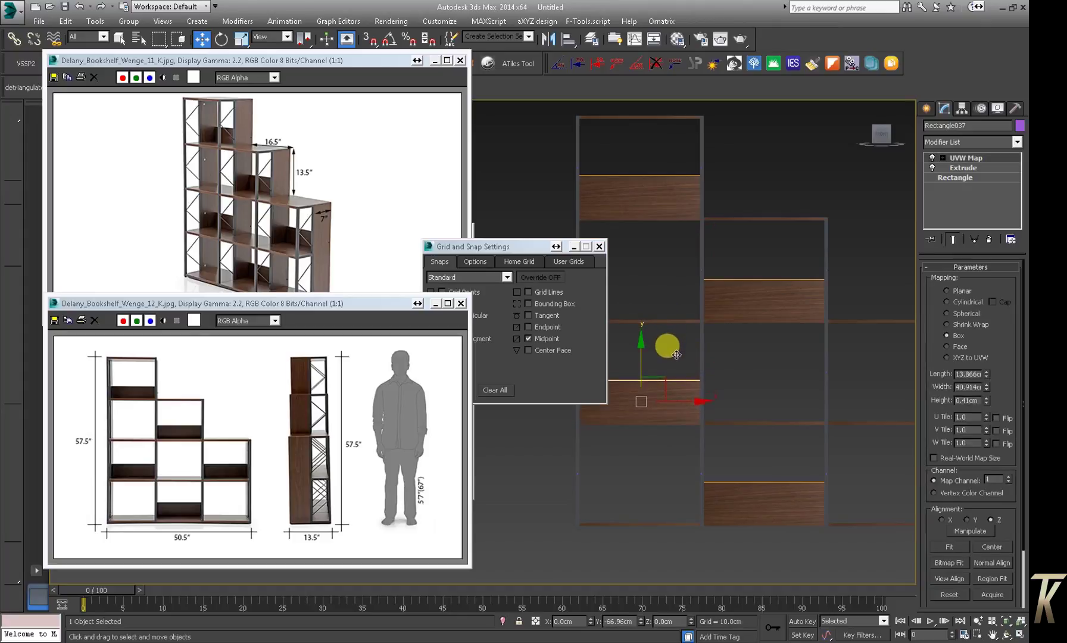
click(529, 379)
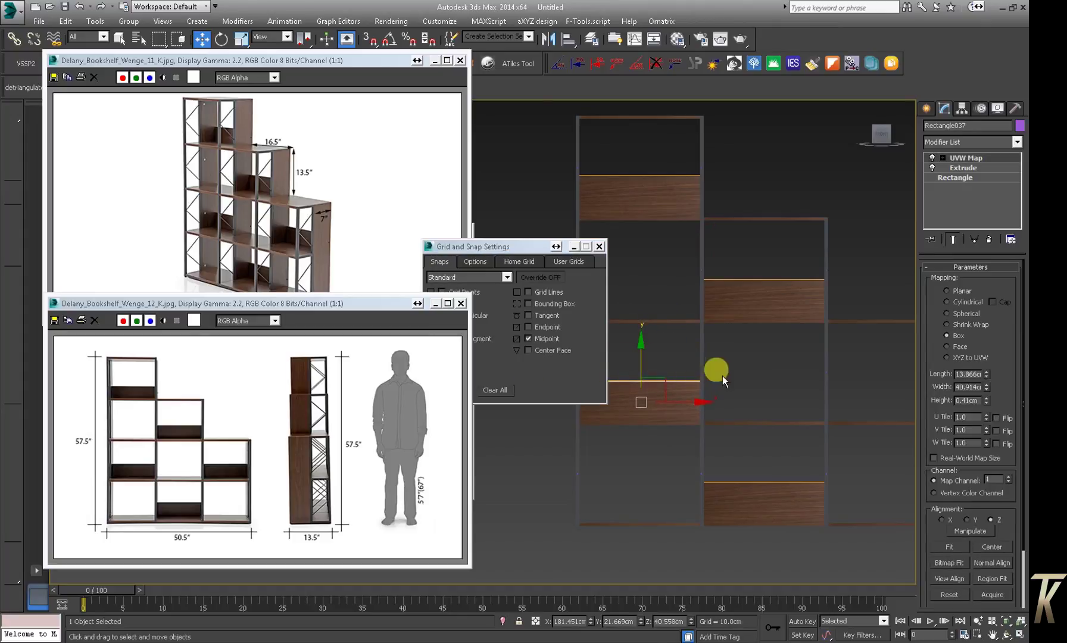
middle_drag(714, 369, 672, 356)
mouse_move(631, 372)
shift+mouse_down()
mouse_move(862, 384)
mouse_move(883, 395)
mouse_move(865, 394)
shift+mouse_up()
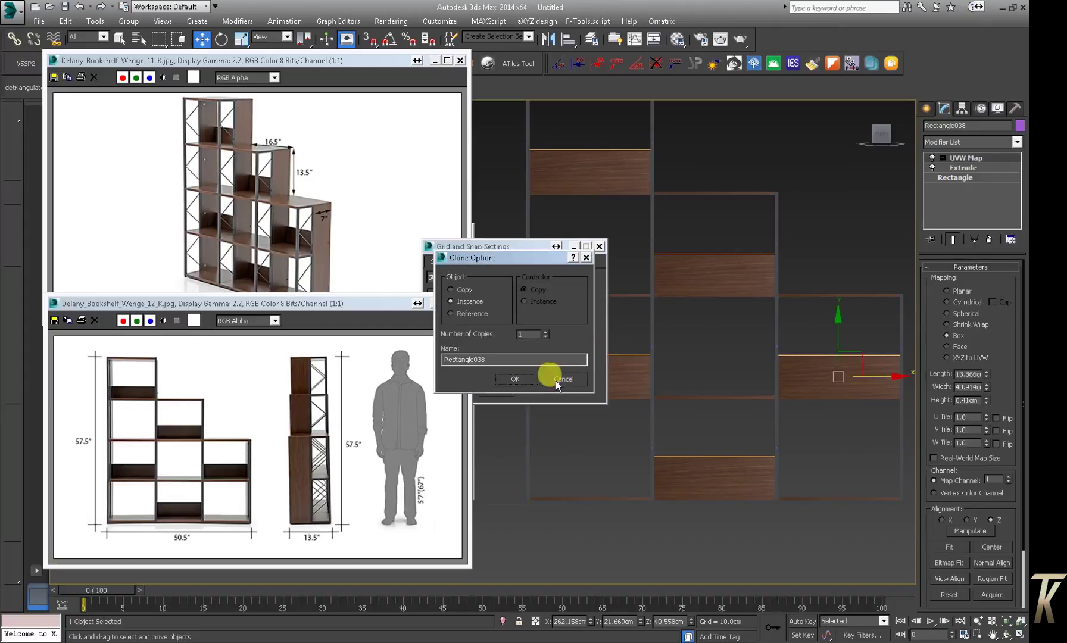
click(515, 379)
Review the cloned panels in perspective and close the Grid and Snap Settings window
mouse_move(743, 388)
middle_down()
mouse_move(821, 371)
mouse_move(757, 362)
mouse_move(742, 411)
middle_up()
scroll(821, 383, down, 3)
scroll(750, 387, up, 5)
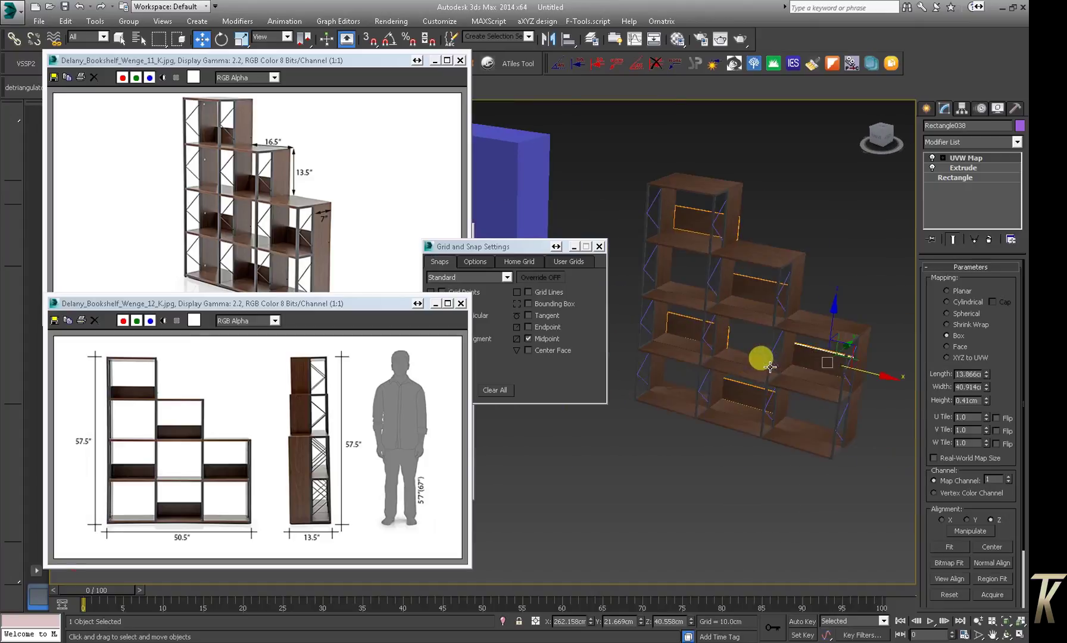
click(818, 244)
mouse_move(816, 243)
alt+middle_down()
mouse_move(768, 267)
mouse_move(762, 291)
mouse_move(750, 266)
mouse_move(774, 329)
mouse_move(733, 303)
alt+middle_up()
scroll(738, 277, up, 5)
scroll(768, 324, down, 3)
click(598, 246)
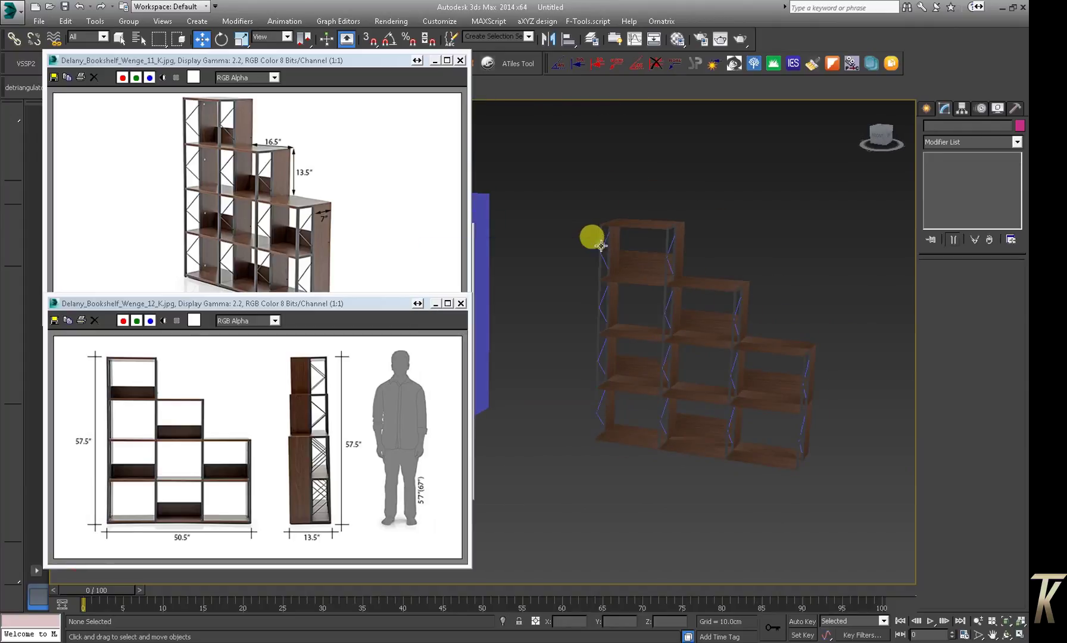
click(681, 241)
Copy the wood material's diffuse map, then dismiss the material type browser without choosing
click(678, 39)
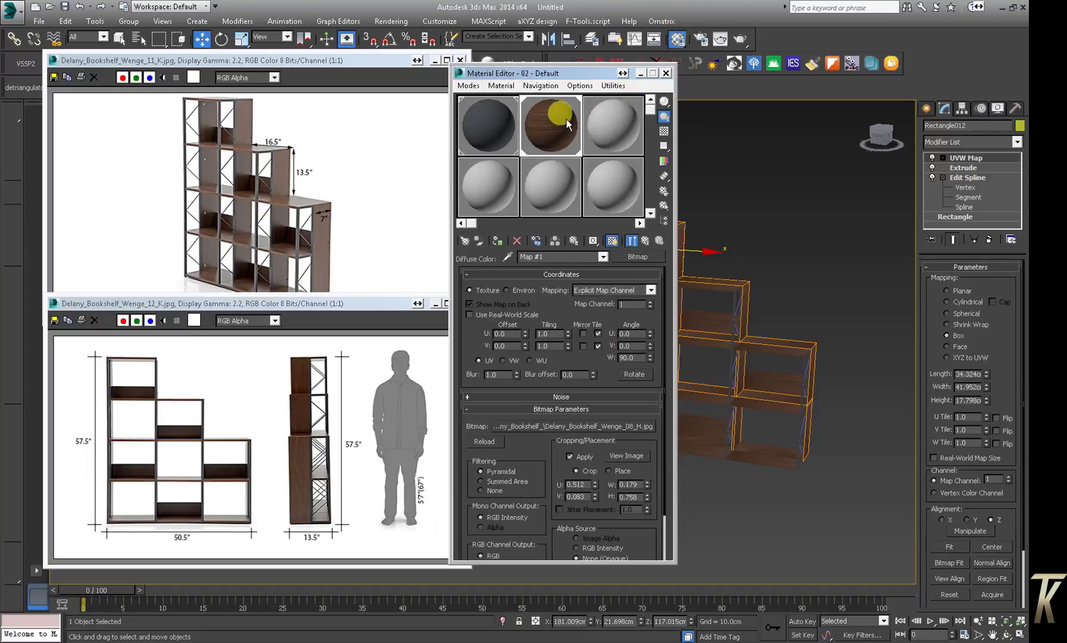
click(648, 243)
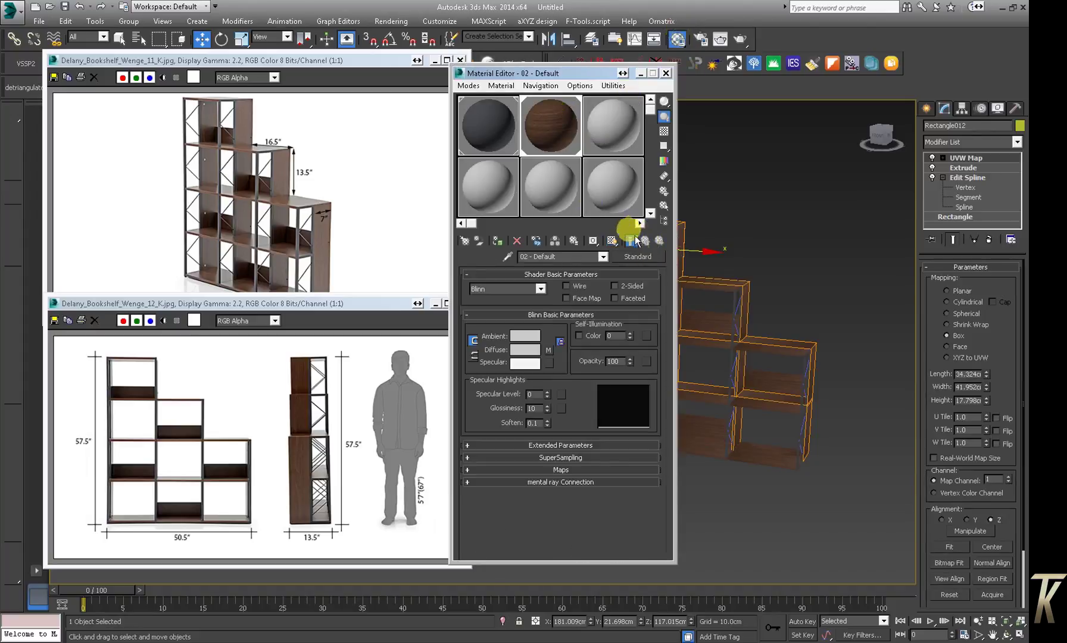
right_click(549, 351)
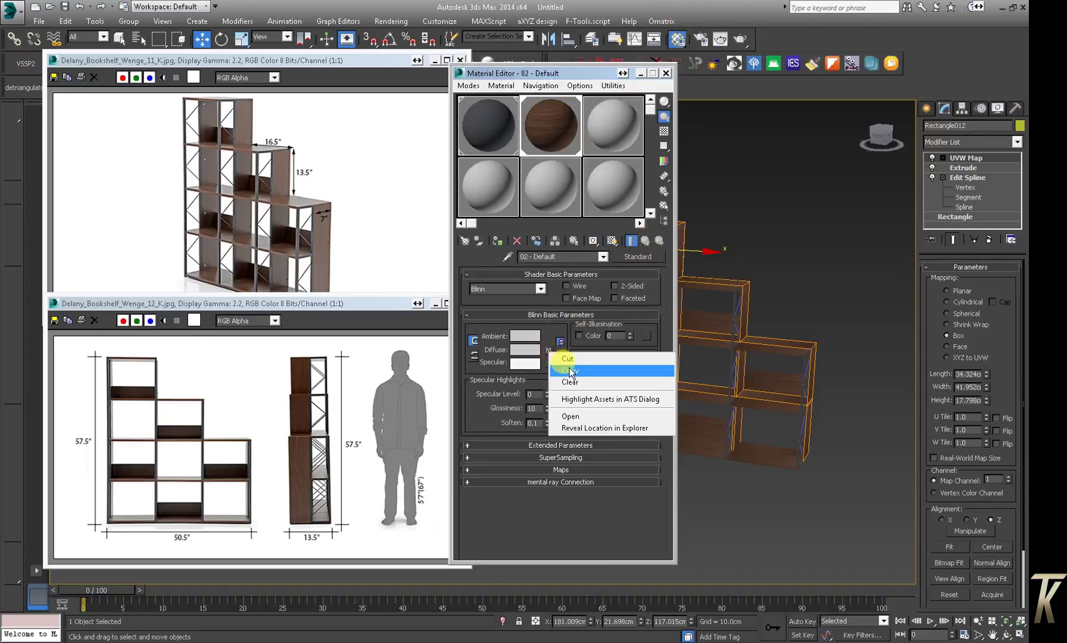
click(560, 358)
click(638, 260)
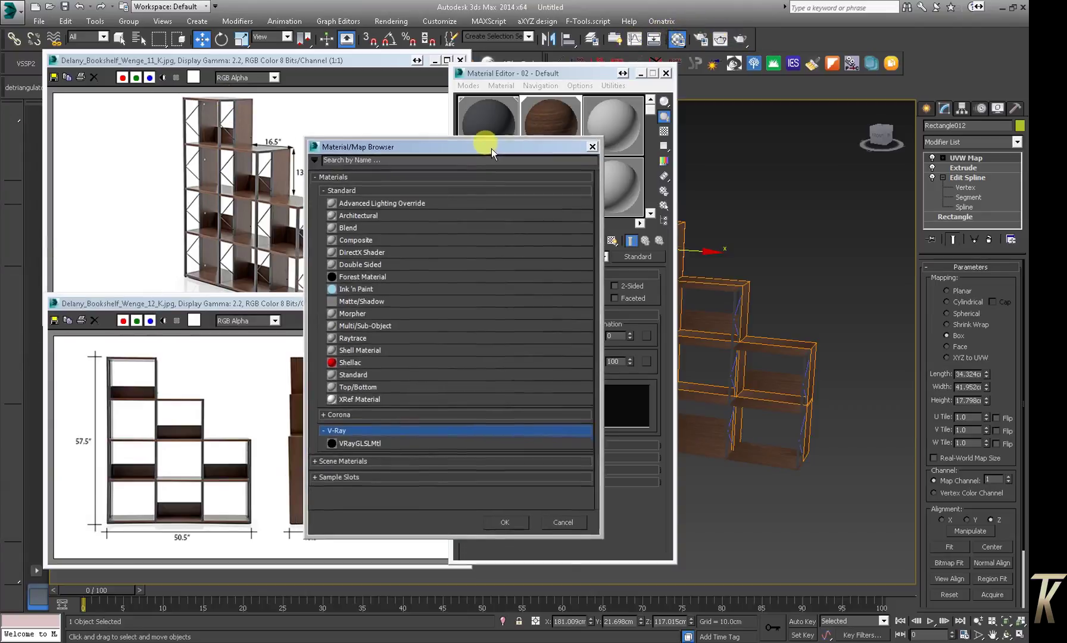
drag(488, 148, 388, 174)
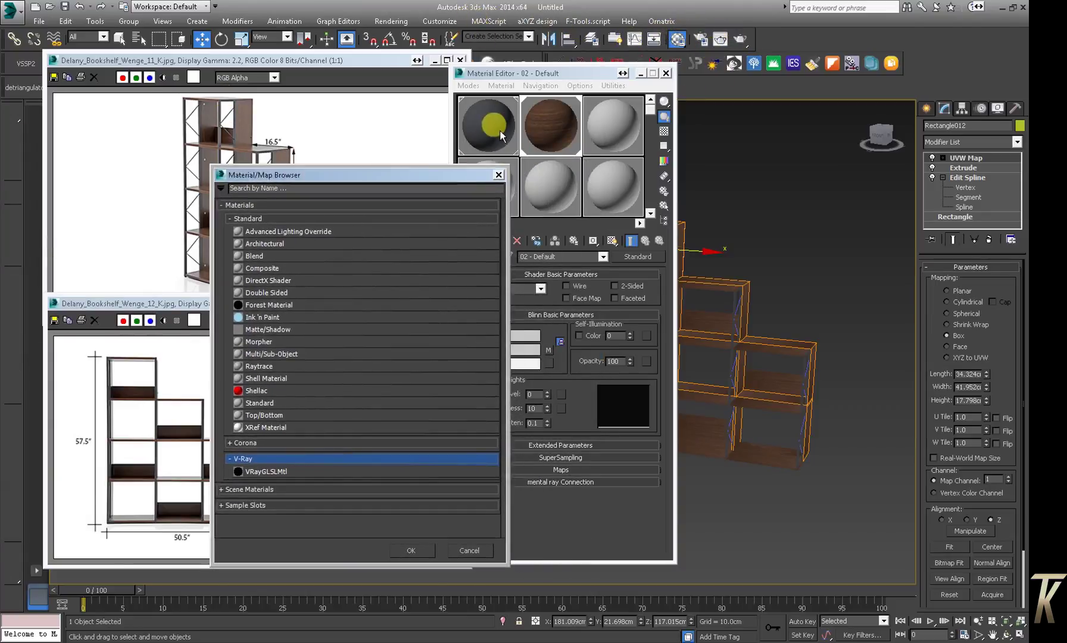
key(Escape)
click(390, 20)
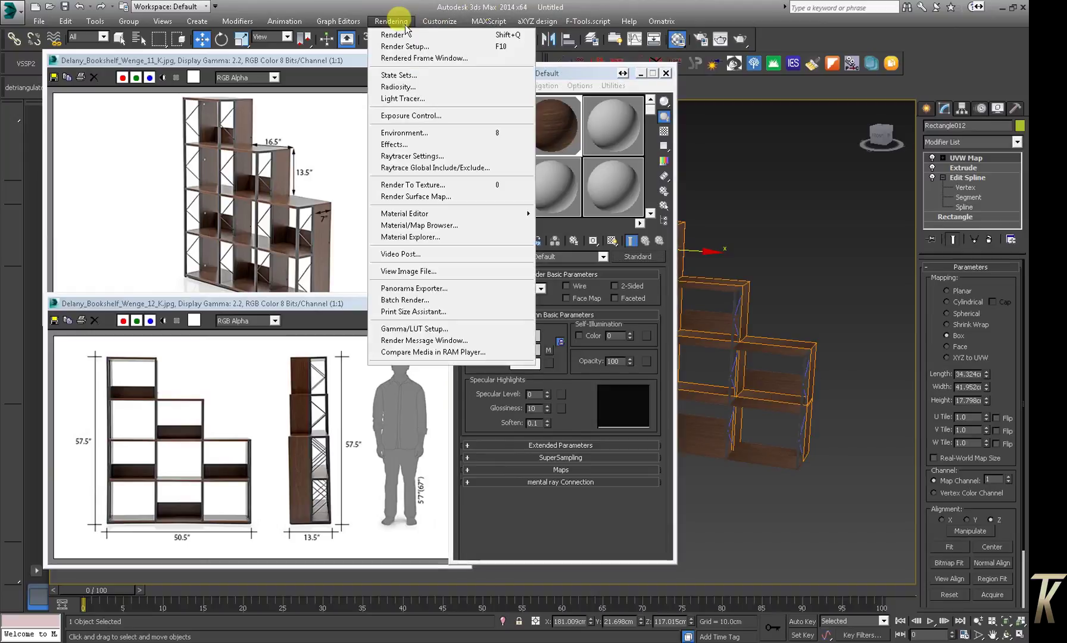
Assign V-Ray Adv 2.50.01 as the production renderer in Render Setup, then close it
click(415, 54)
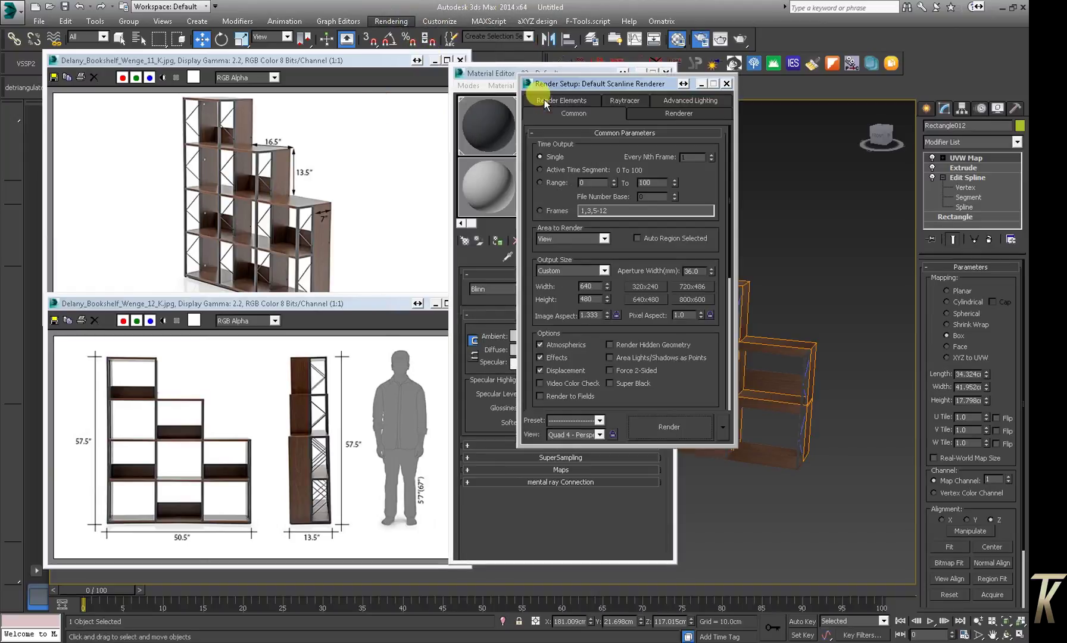
scroll(667, 268, down, 5)
scroll(655, 333, down, 5)
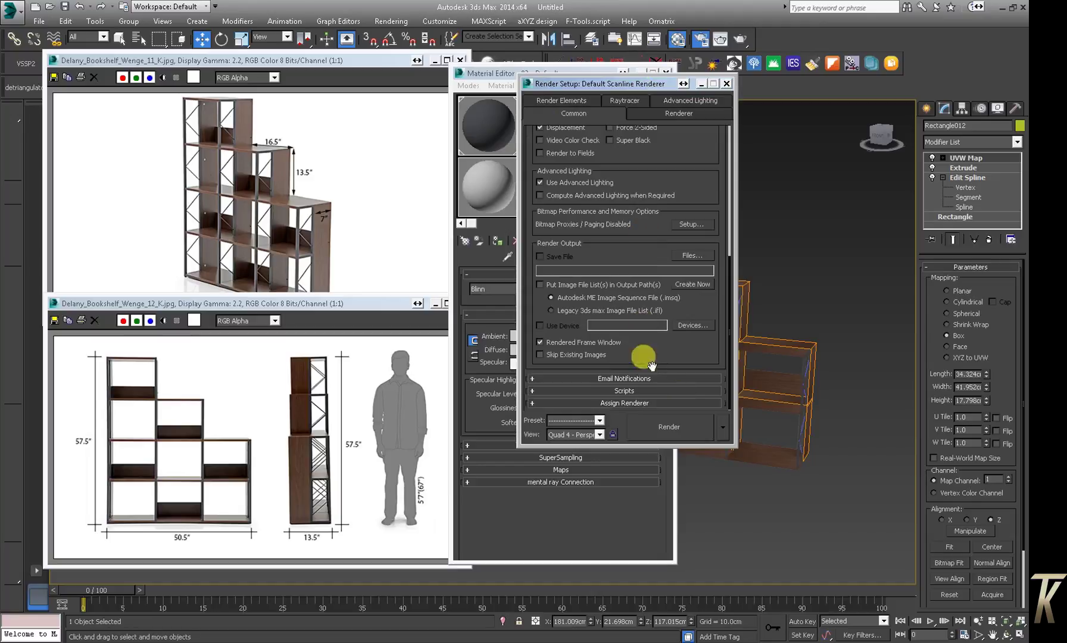
click(644, 400)
click(694, 350)
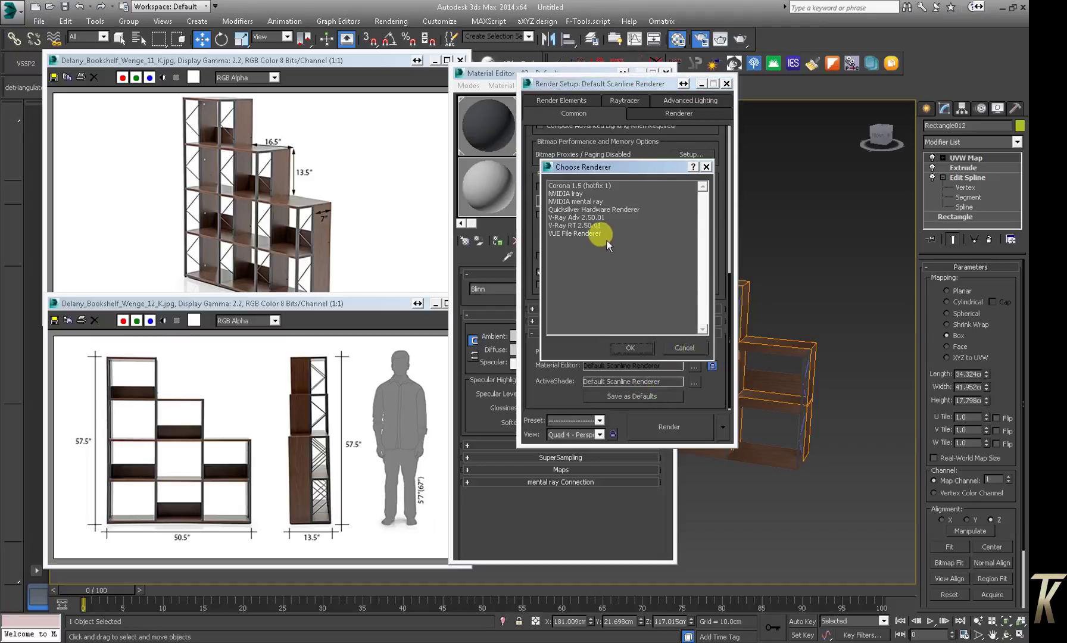
double_click(594, 213)
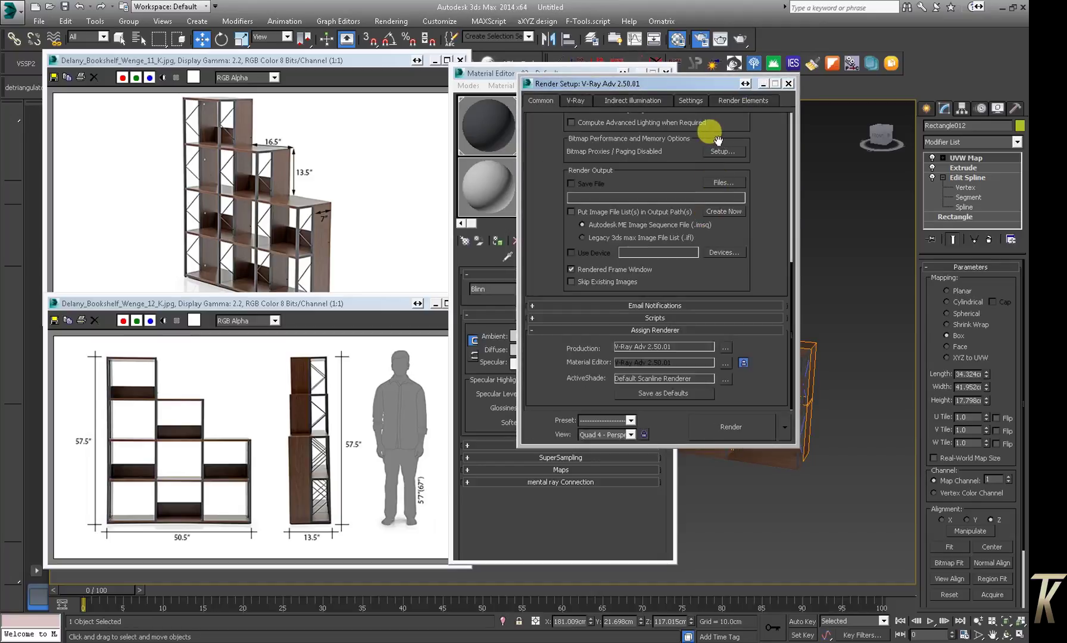
click(788, 83)
Make sample slot 3 a VRayMtl and paste a copy of the wood map into Diffuse
click(612, 125)
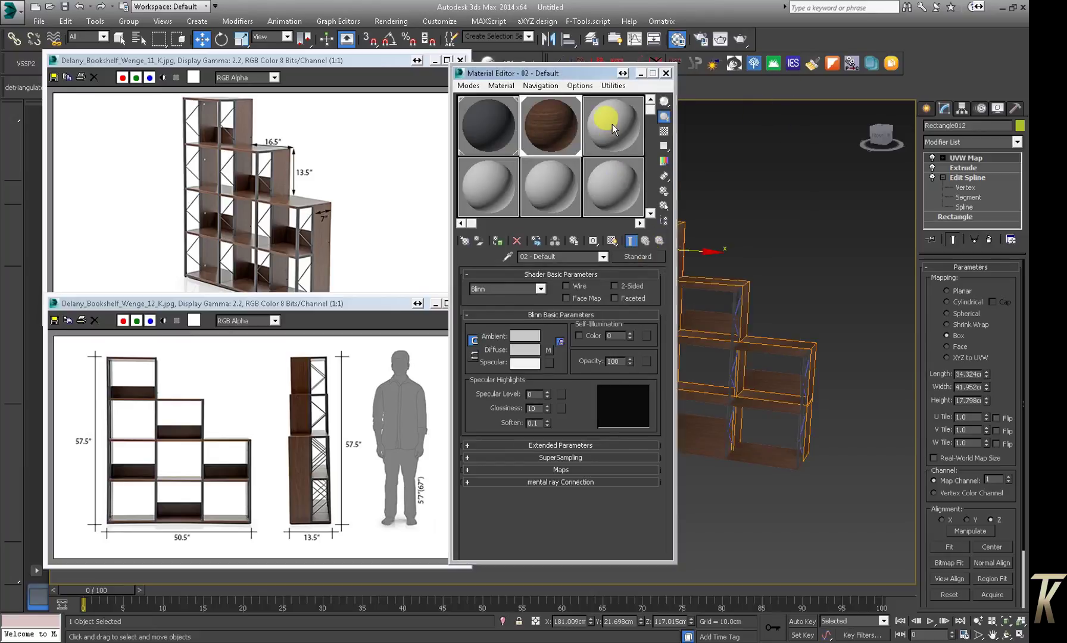
click(637, 257)
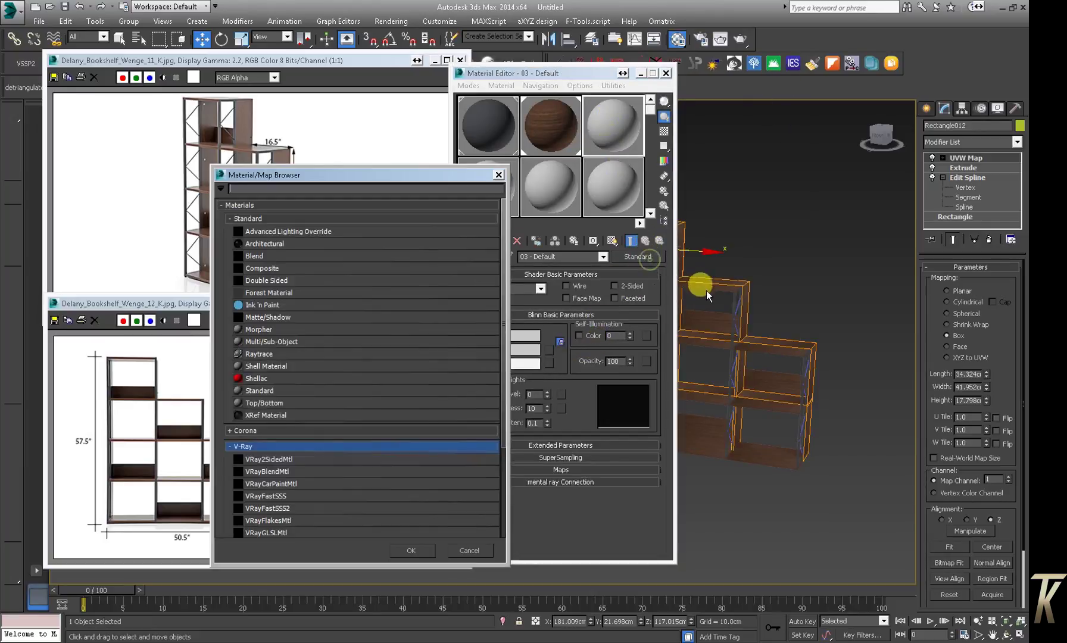
scroll(336, 437, down, 3)
double_click(284, 446)
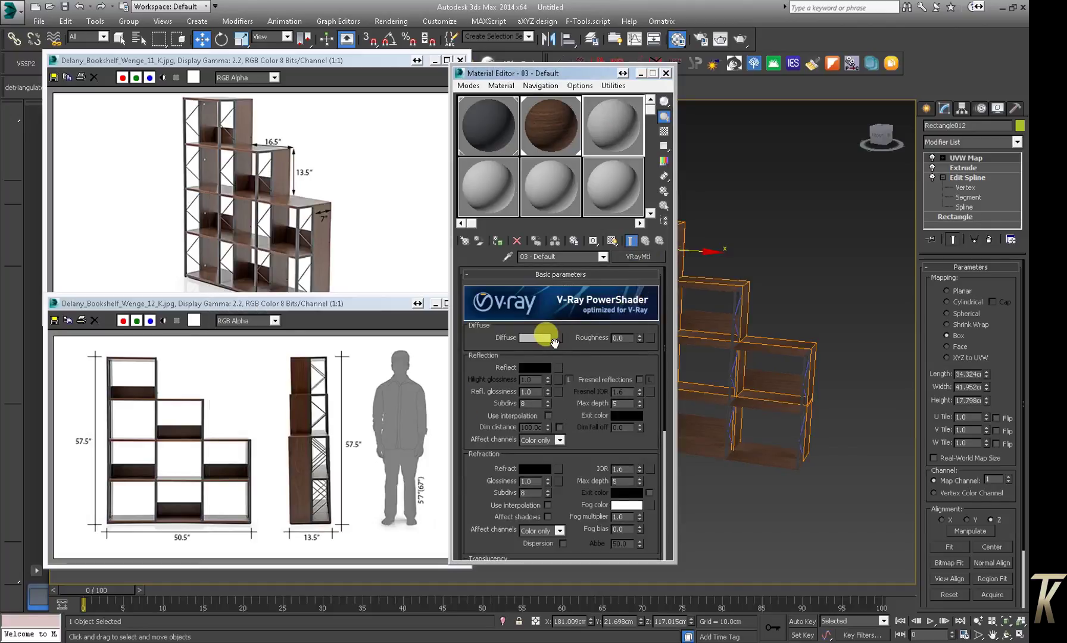
right_click(554, 342)
click(580, 348)
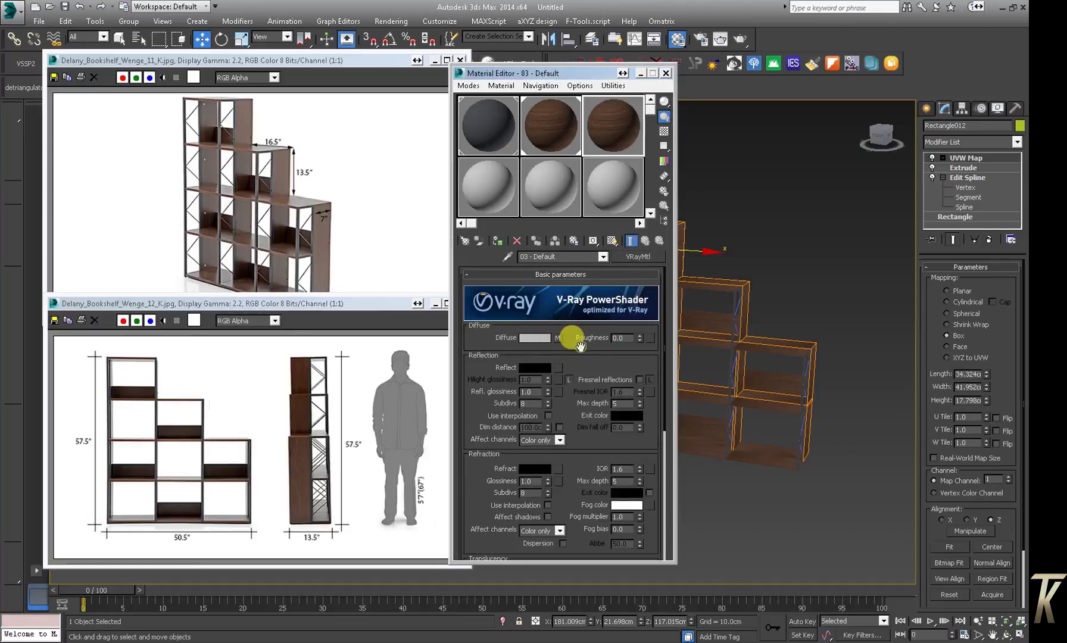
Copy the wood map onto Reflect and Refl. glossiness, and enable Fresnel reflections
mouse_move(570, 360)
mouse_down()
mouse_move(568, 290)
mouse_move(559, 314)
mouse_up()
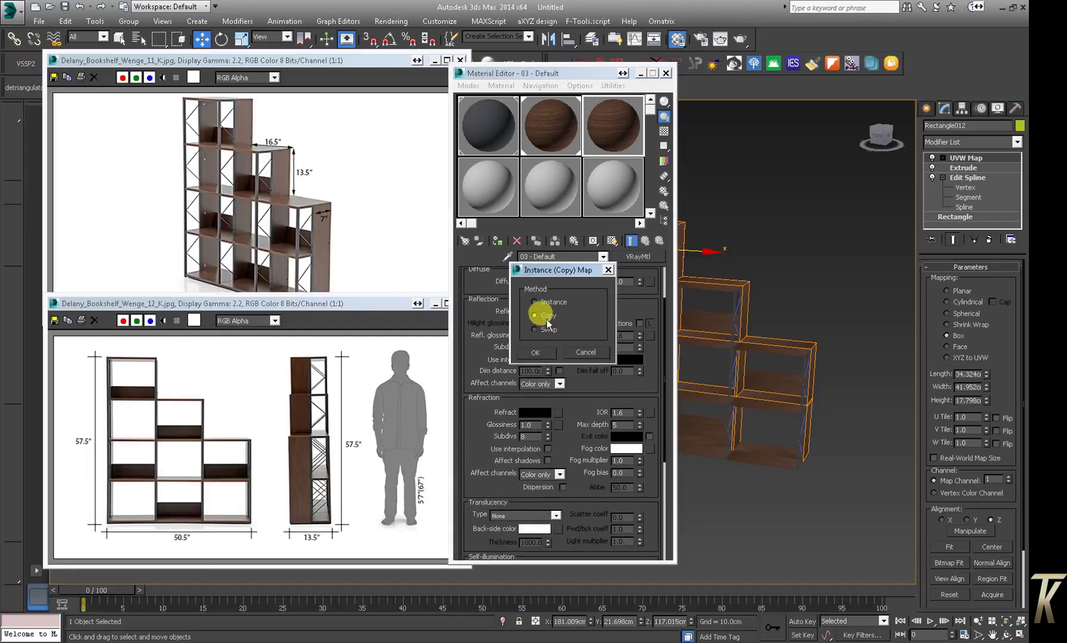
click(548, 352)
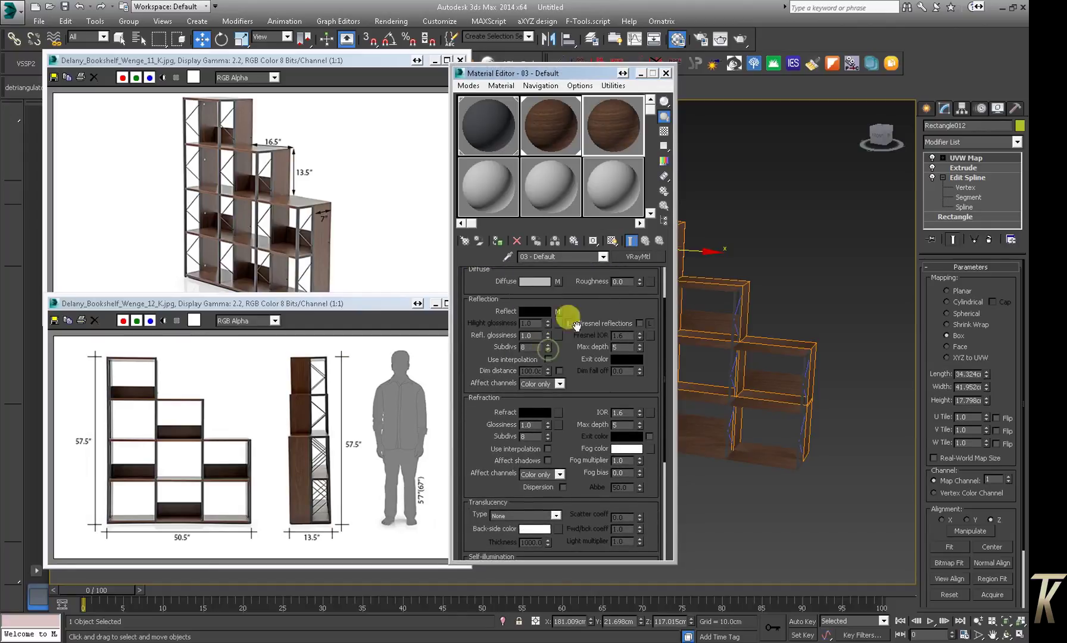
click(664, 132)
drag(557, 311, 558, 337)
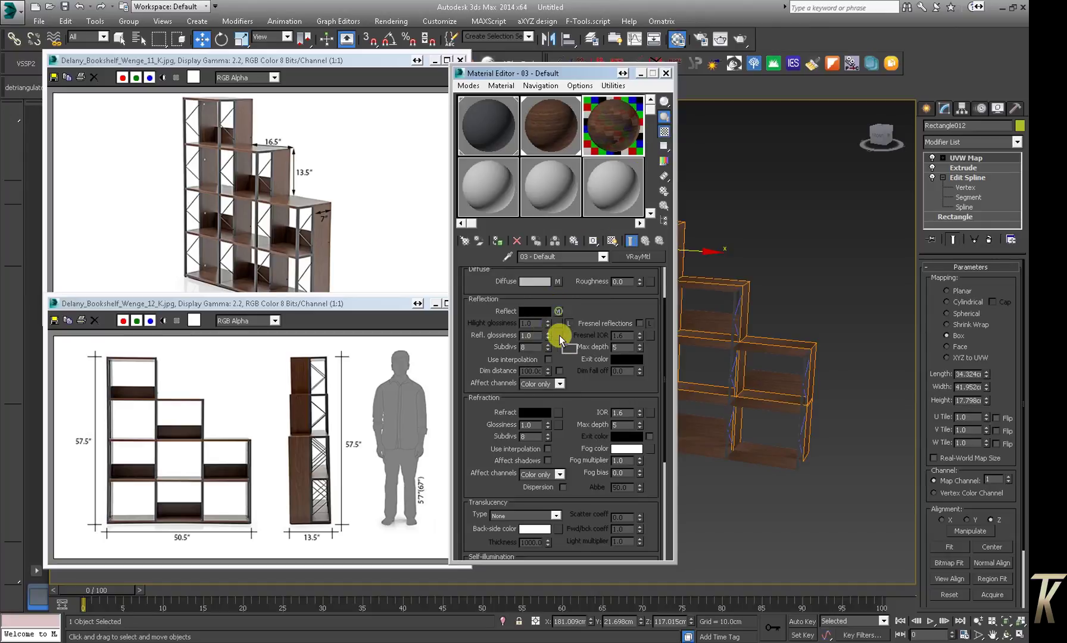
click(545, 352)
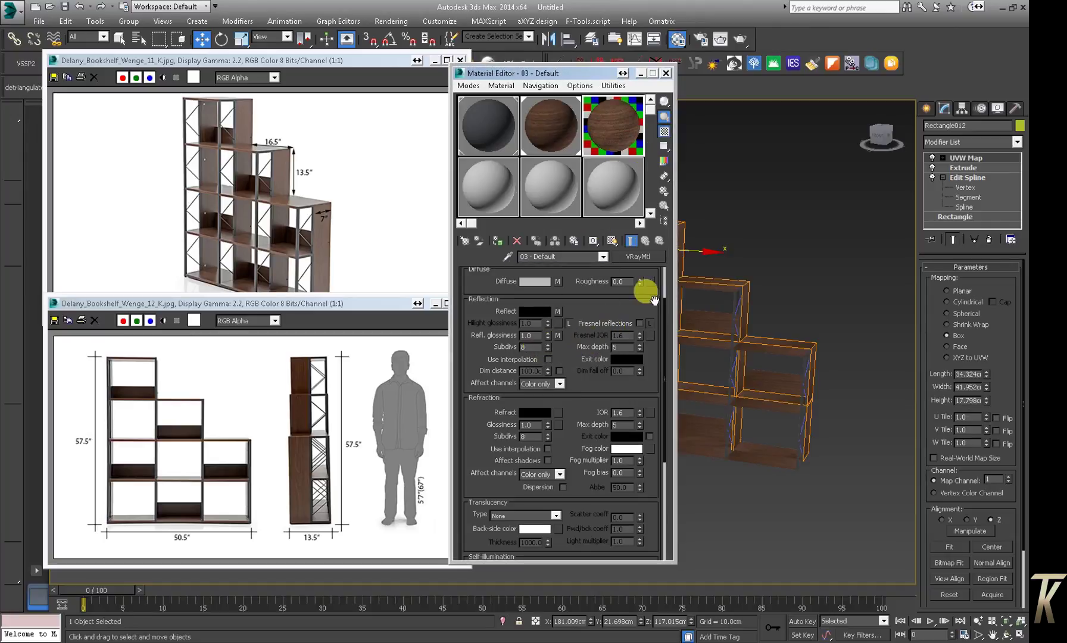
click(638, 322)
Show the material's texture in the viewport, copy it to sample slot 2, and deselect everything
drag(584, 390, 585, 366)
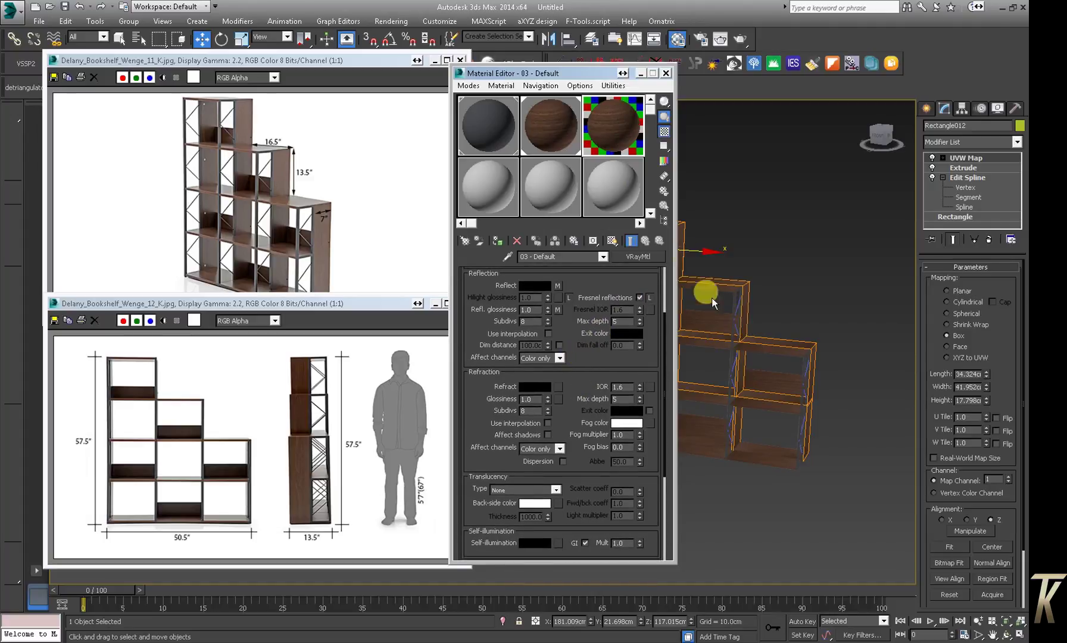
right_click(645, 265)
click(611, 239)
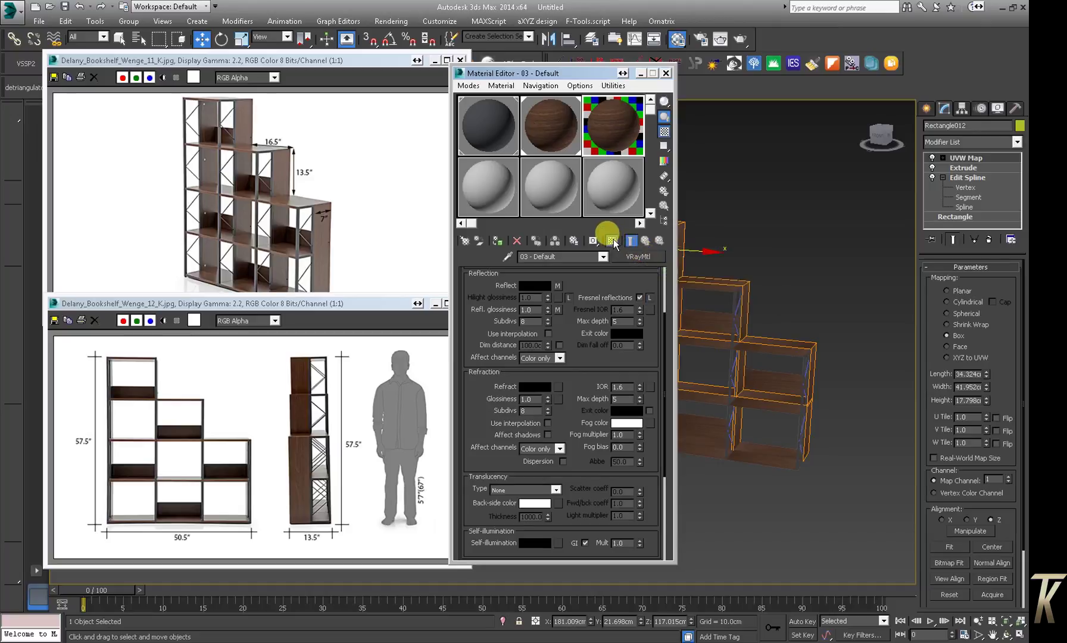
click(560, 141)
right_click(635, 265)
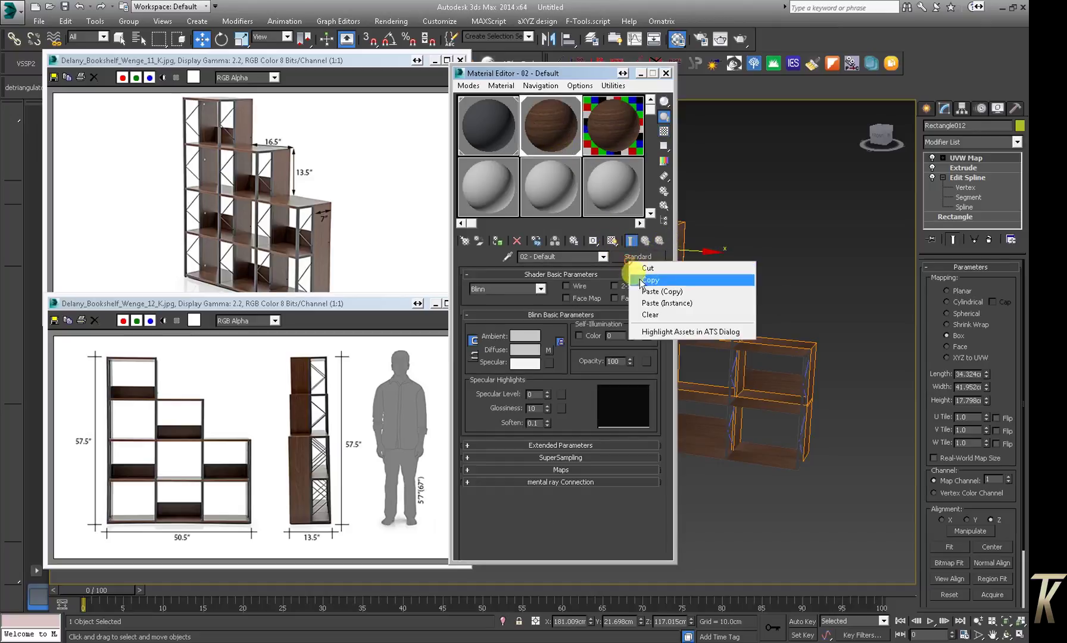
click(648, 297)
click(807, 299)
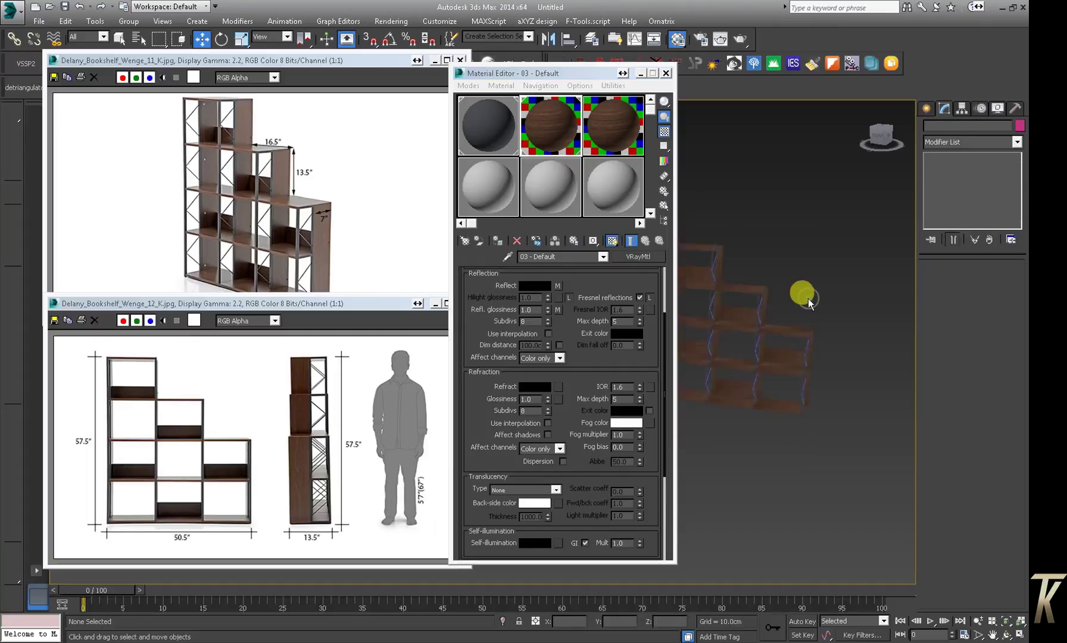
Close the Material Editor and delete the tall blue Box001 beside the bookshelf
scroll(780, 301, down, 5)
scroll(747, 280, up, 10)
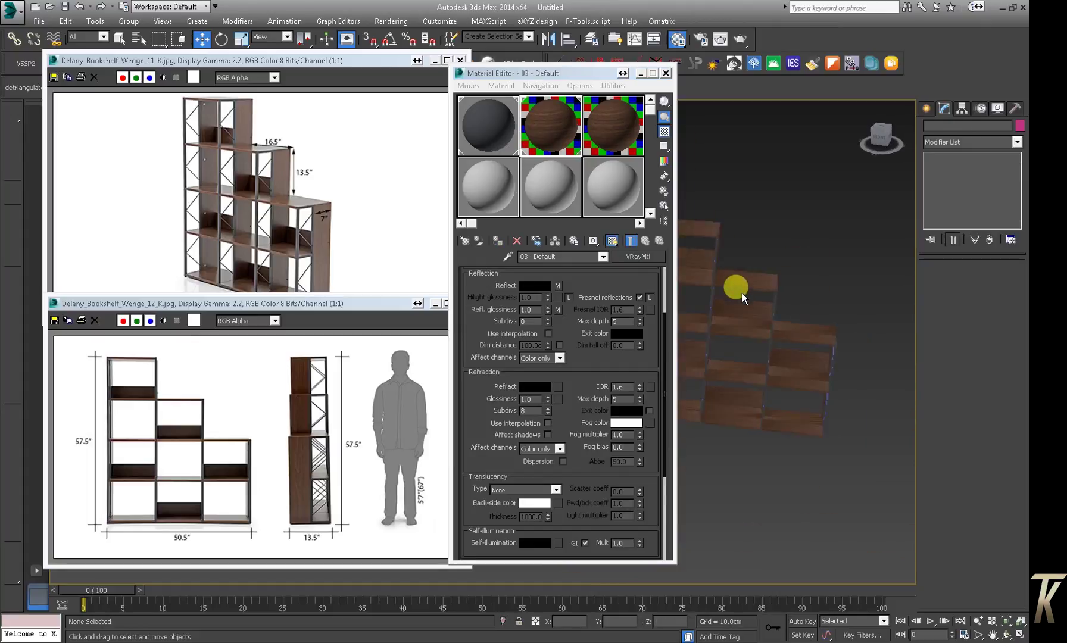
scroll(743, 299, down, 5)
mouse_move(734, 309)
alt+middle_down()
mouse_move(813, 355)
mouse_move(761, 332)
alt+middle_up()
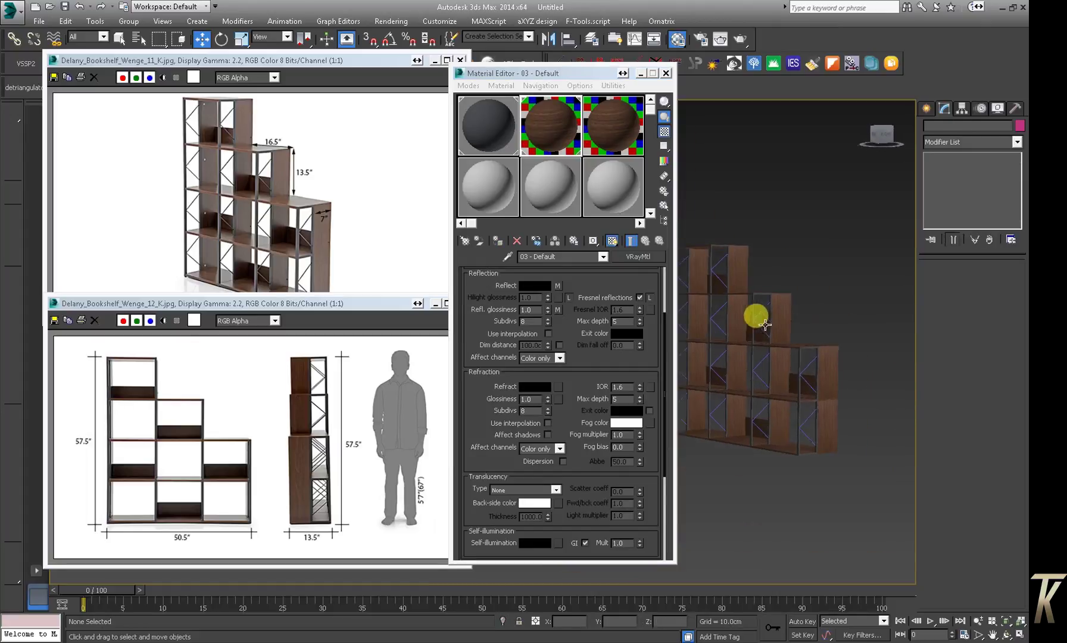
click(665, 73)
alt+middle_drag(660, 83, 619, 209)
click(553, 252)
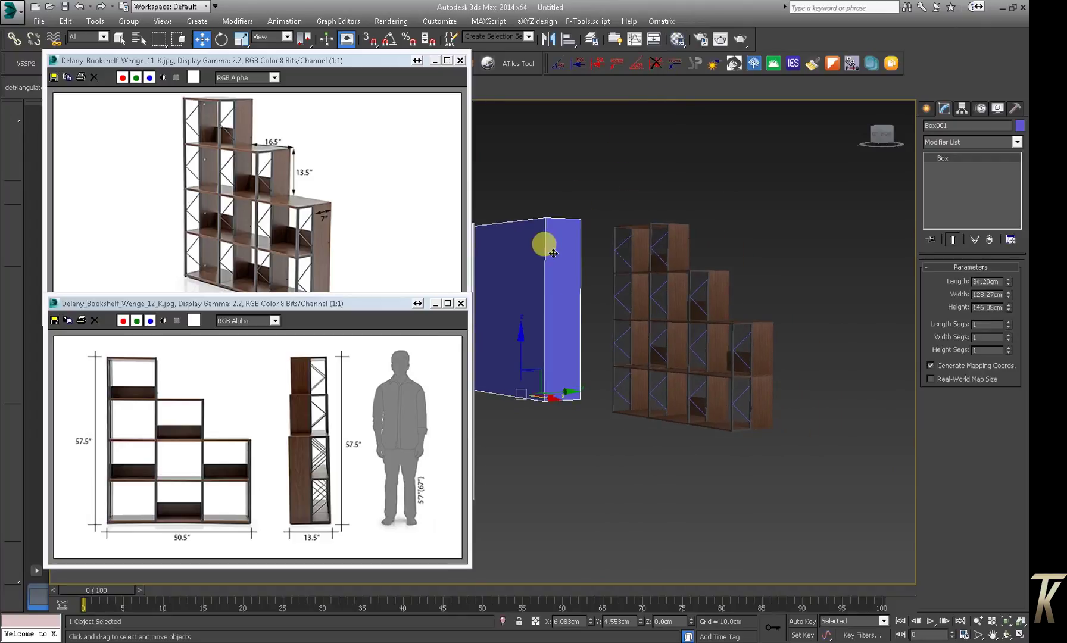
key(Delete)
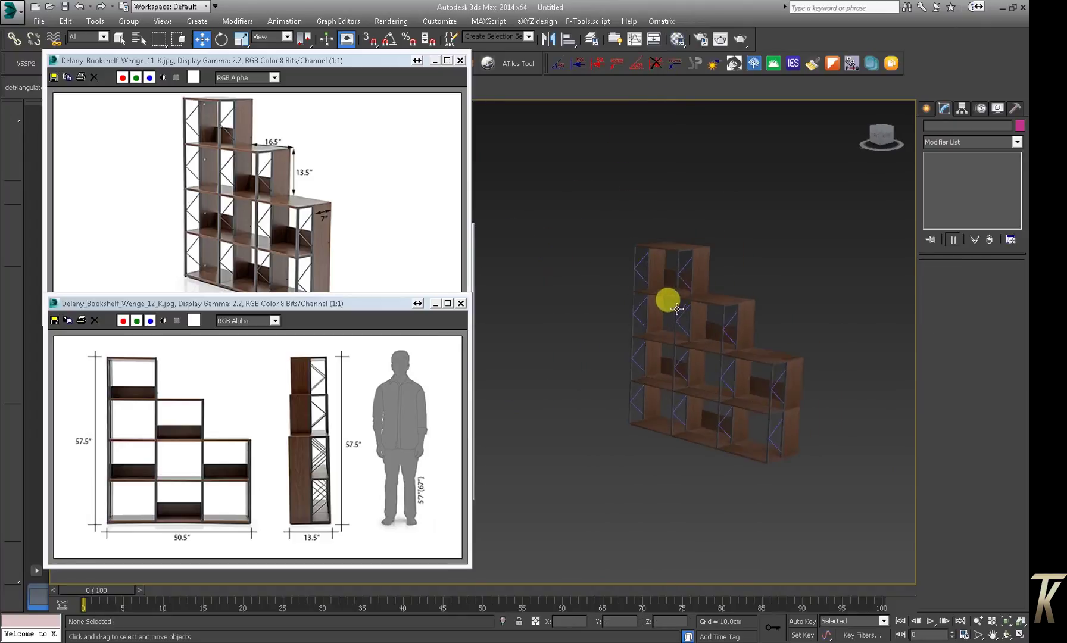
Turn on Edged Faces for the bookshelf and close the angled-view Wenge_11 reference image
scroll(666, 300, up, 1)
scroll(685, 292, up, 2)
scroll(684, 286, up, 2)
mouse_move(680, 284)
alt+middle_down()
mouse_move(679, 271)
mouse_move(664, 274)
mouse_move(669, 306)
mouse_move(714, 284)
mouse_move(759, 280)
mouse_move(674, 281)
mouse_move(657, 302)
mouse_move(667, 326)
mouse_move(628, 352)
mouse_move(721, 344)
mouse_move(699, 336)
alt+middle_up()
click(638, 312)
click(792, 267)
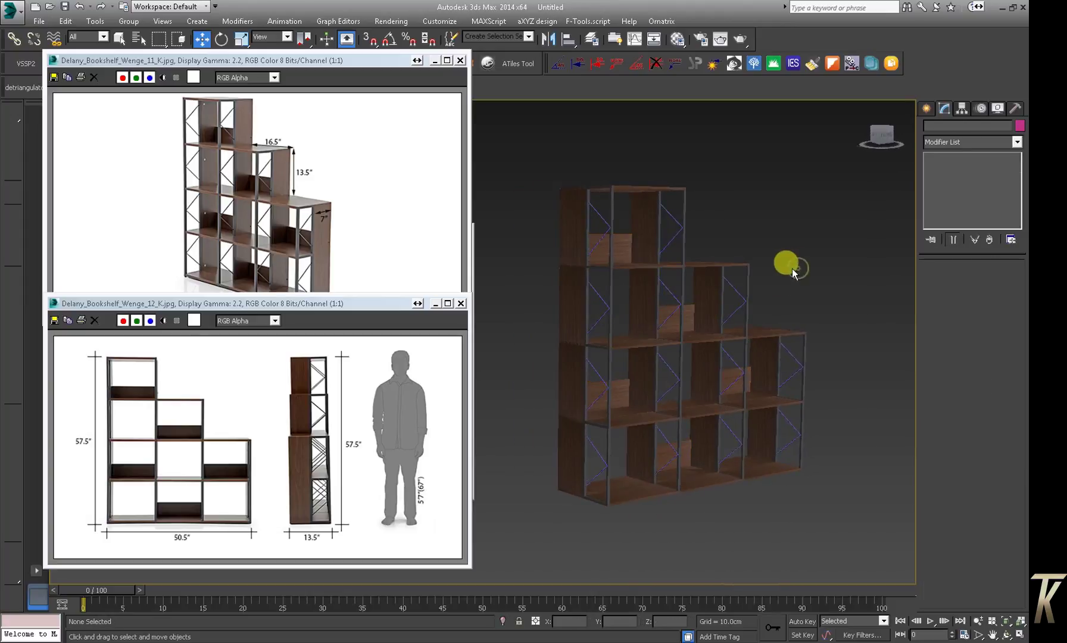
key(F4)
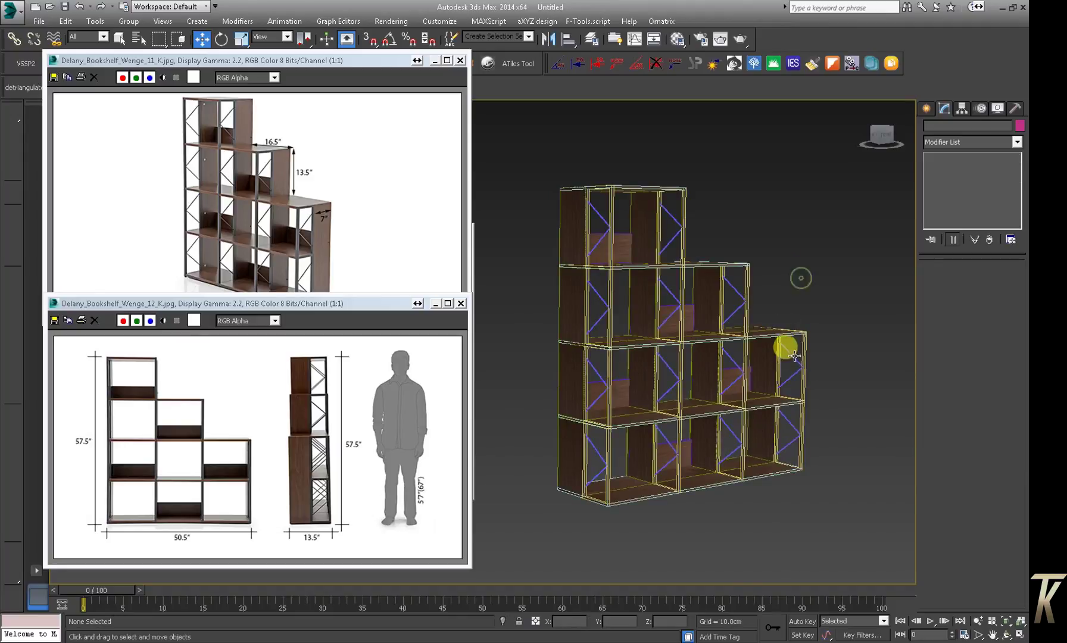
scroll(774, 342, up, 5)
scroll(746, 334, down, 5)
click(434, 60)
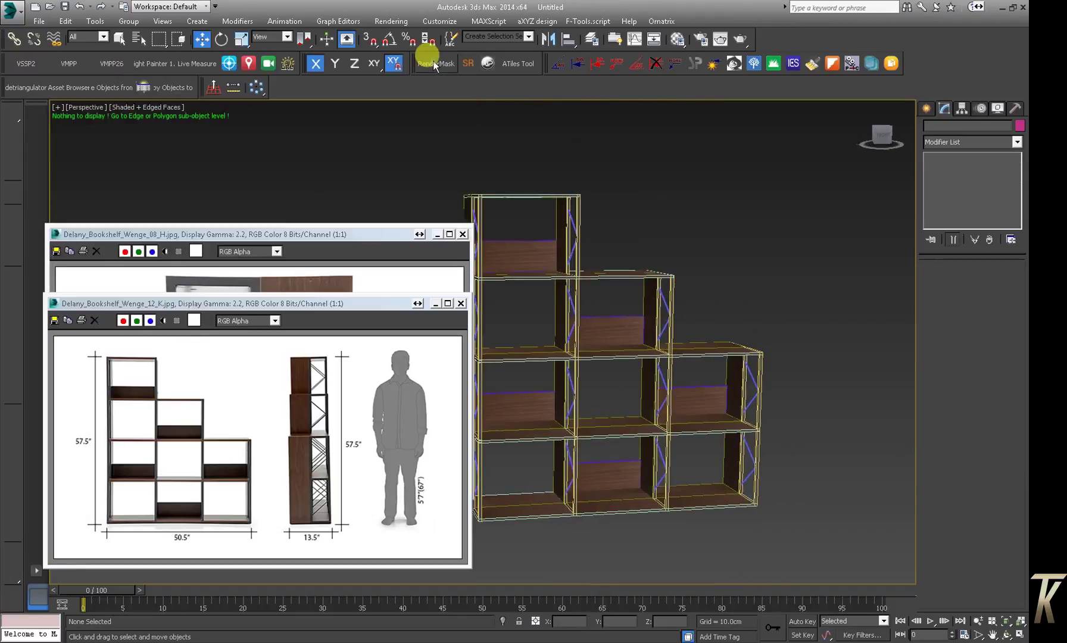
Close the remaining reference image windows, including the dimensions image
click(436, 236)
click(433, 304)
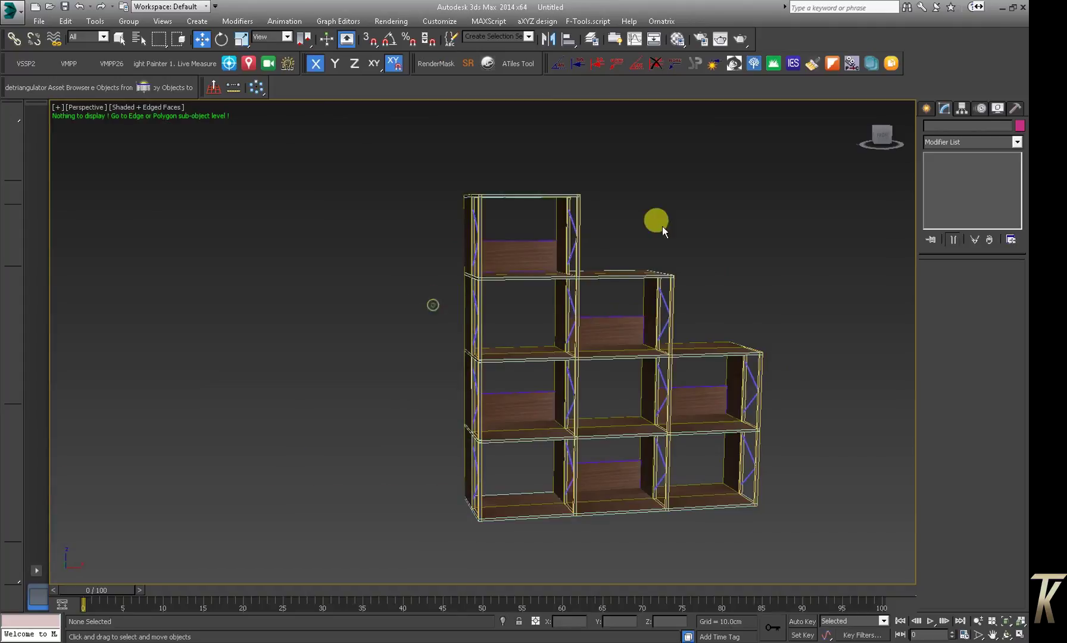
scroll(655, 238, down, 5)
scroll(649, 256, up, 6)
Switch the viewport to plain Shaded without edges and frame the whole bookshelf from the front
mouse_move(647, 270)
alt+middle_down()
mouse_move(620, 309)
mouse_move(740, 292)
mouse_move(703, 309)
alt+middle_up()
key(F3)
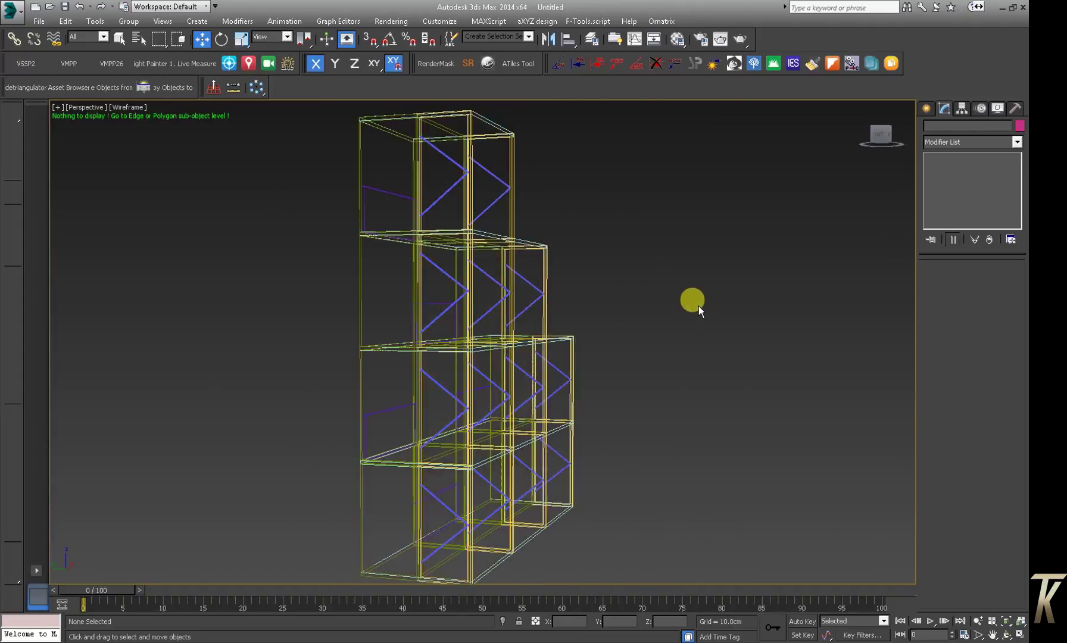
key(F3)
key(F4)
mouse_move(679, 317)
alt+middle_down()
mouse_move(492, 335)
mouse_move(478, 355)
mouse_move(556, 384)
alt+middle_up()
mouse_move(562, 342)
alt+middle_down()
mouse_move(597, 298)
mouse_move(514, 348)
mouse_move(518, 375)
alt+middle_up()
scroll(518, 375, up, 2)
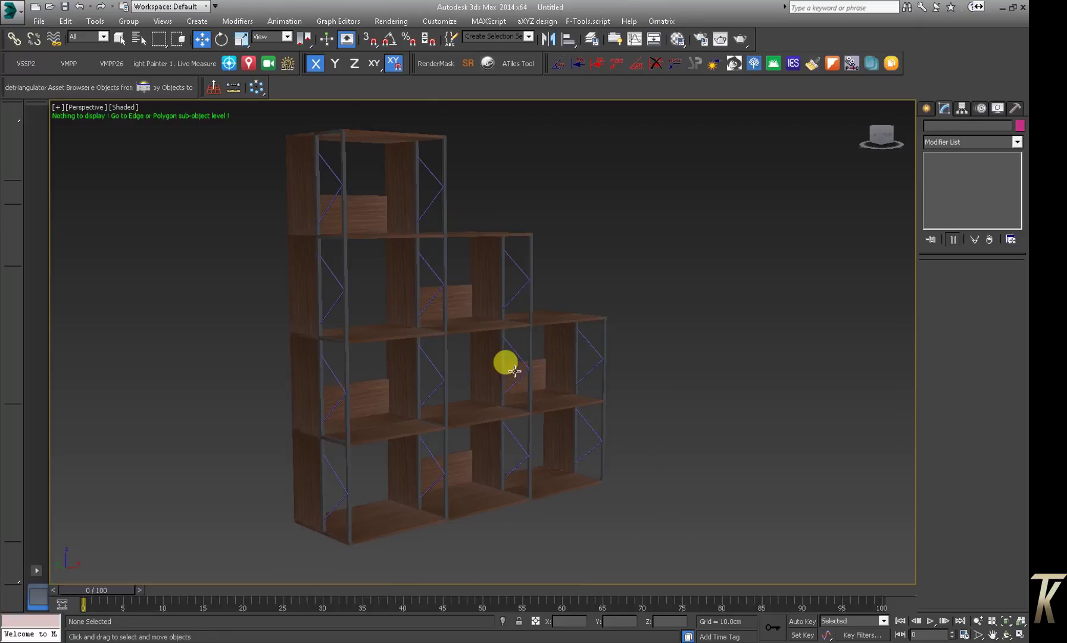